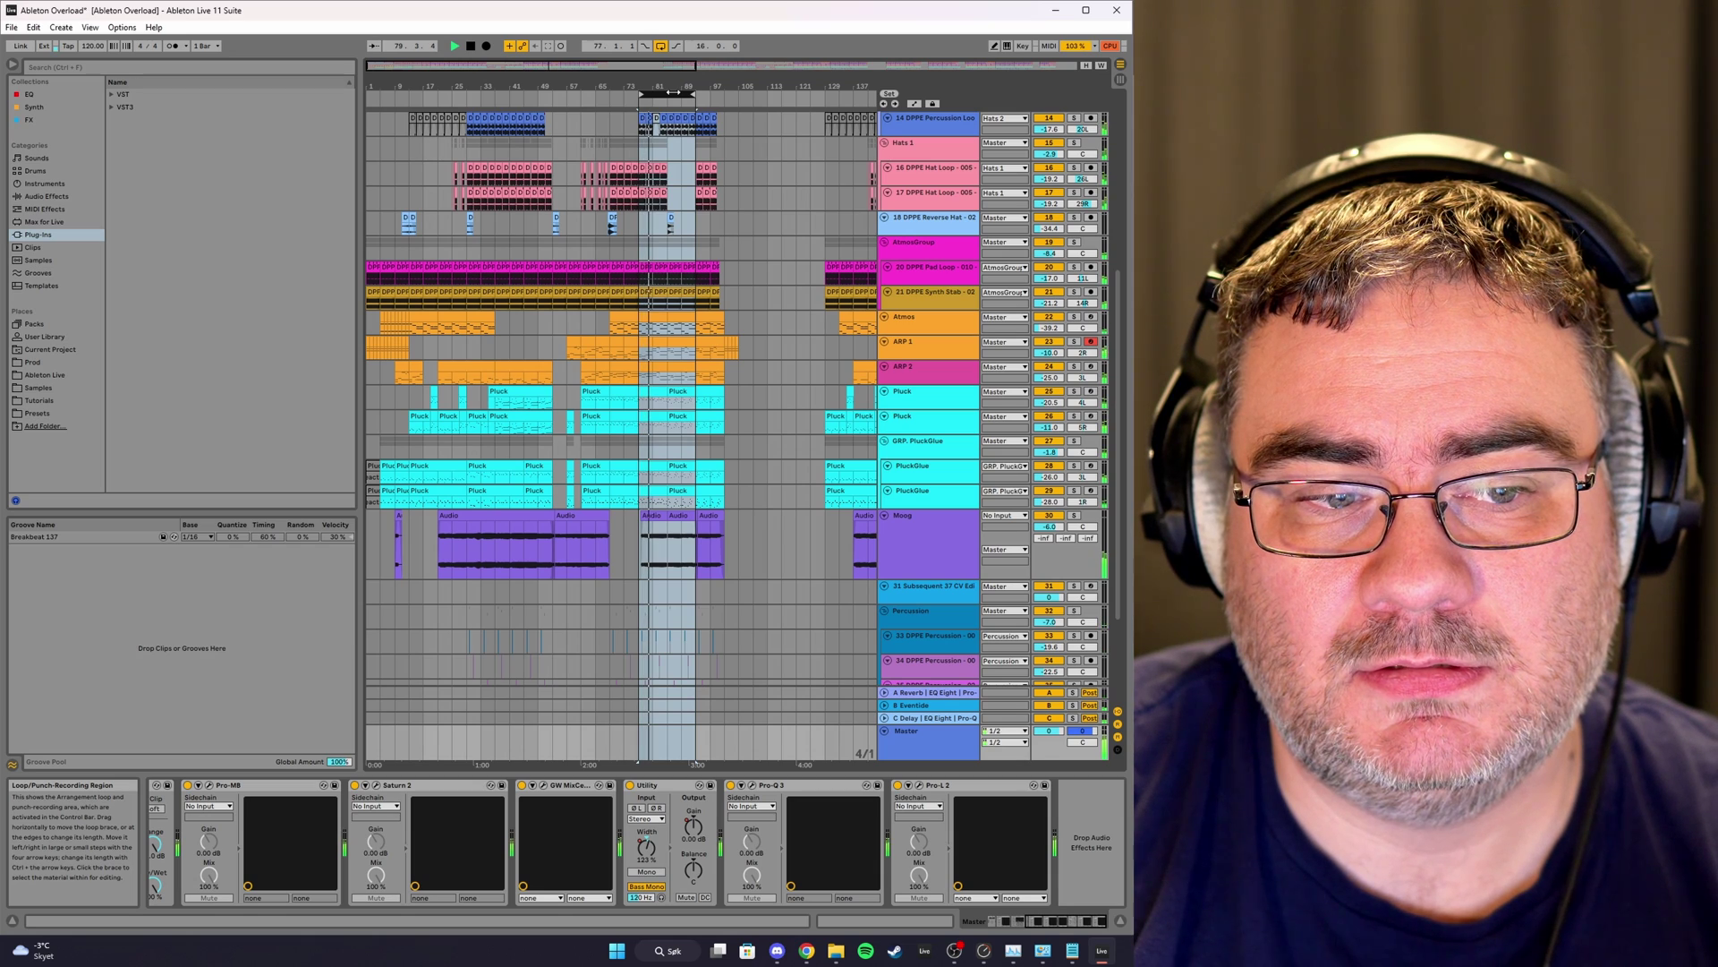
Stop playback of the overloaded 'Ableton Overload' project.
key(space)
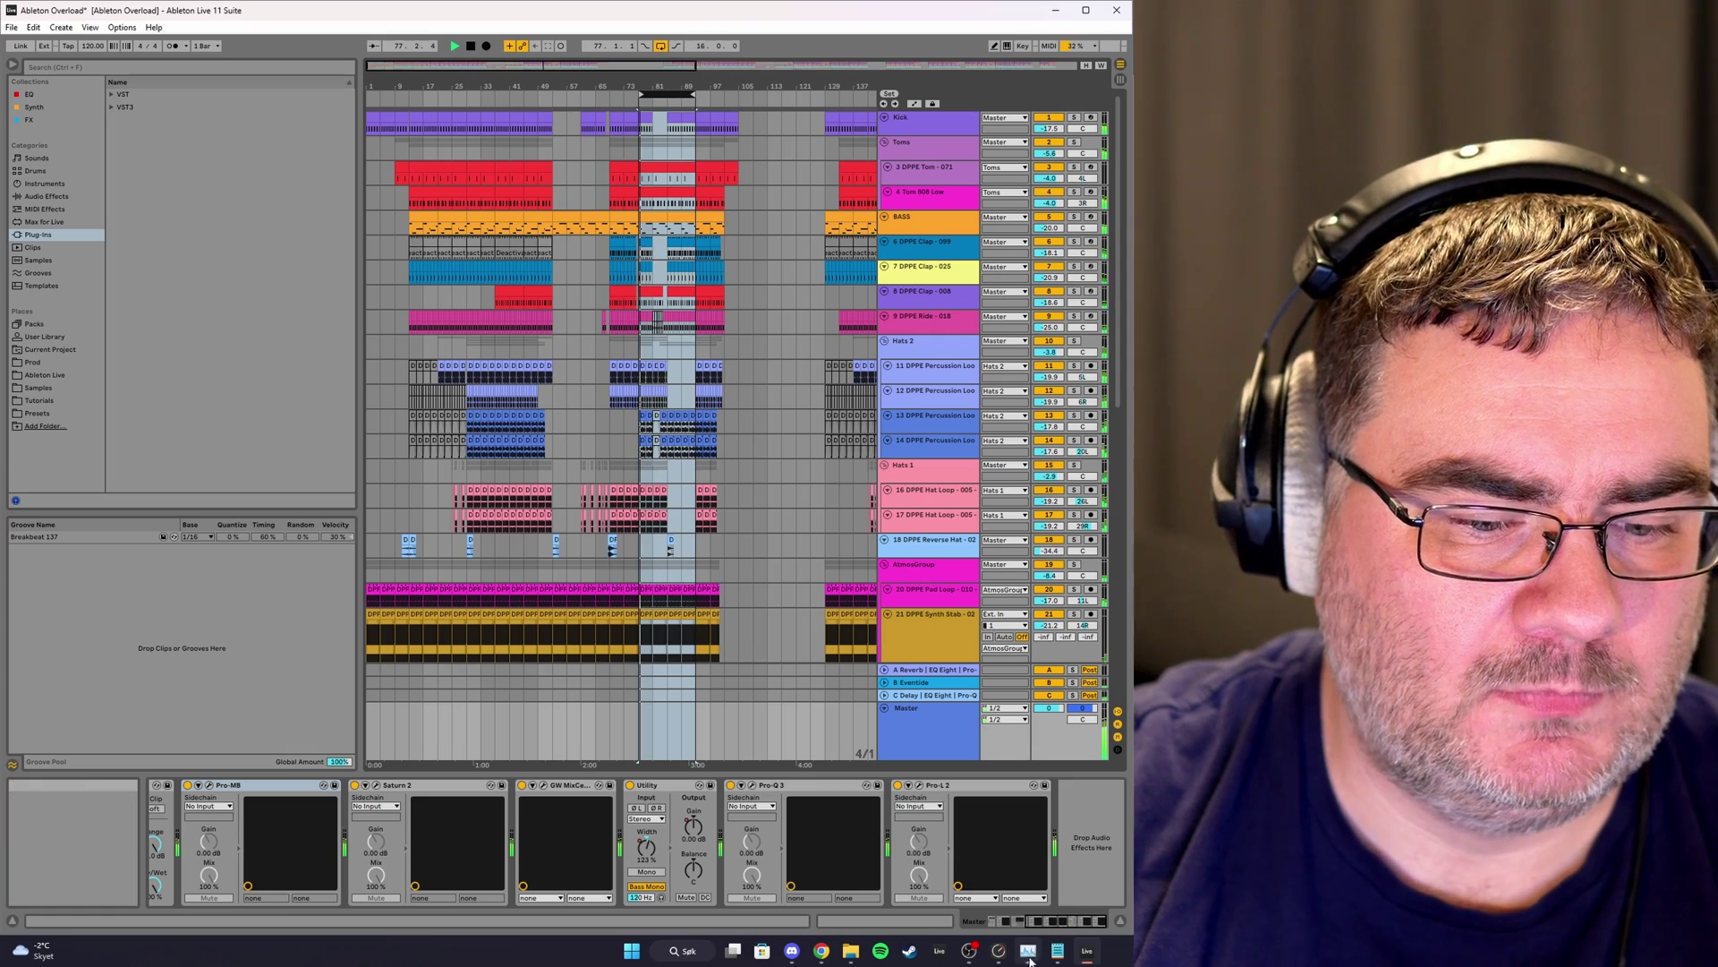
mouse_move(1029, 956)
click(1028, 855)
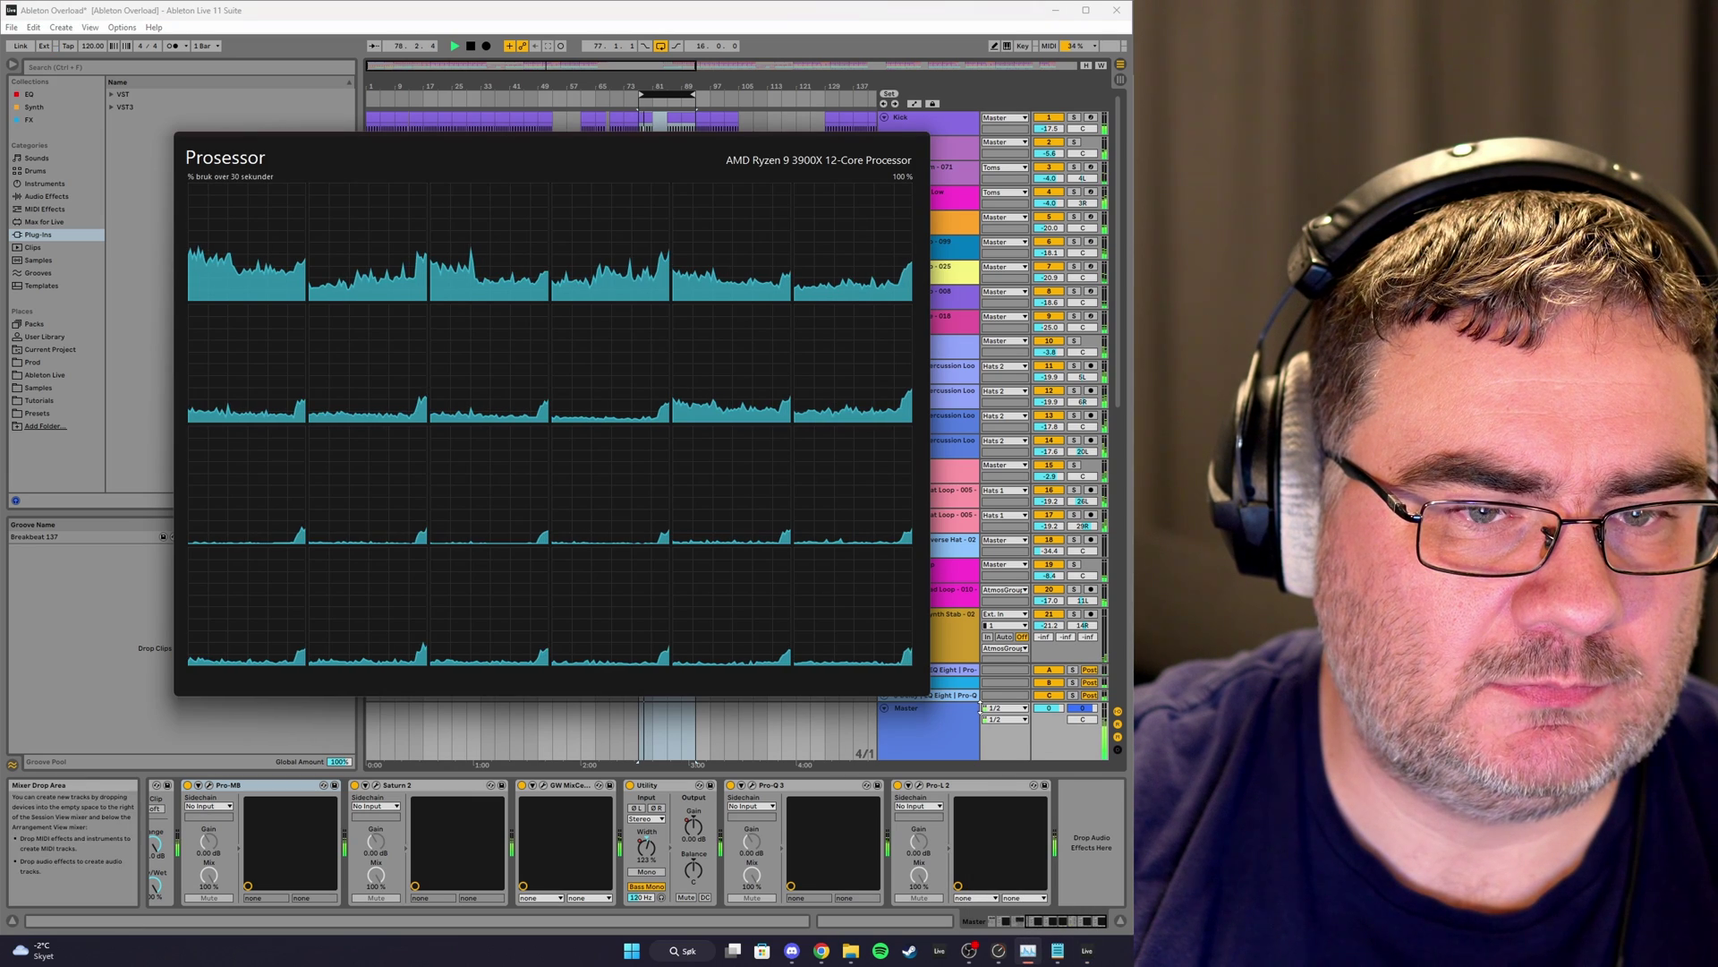
drag(643, 149, 491, 73)
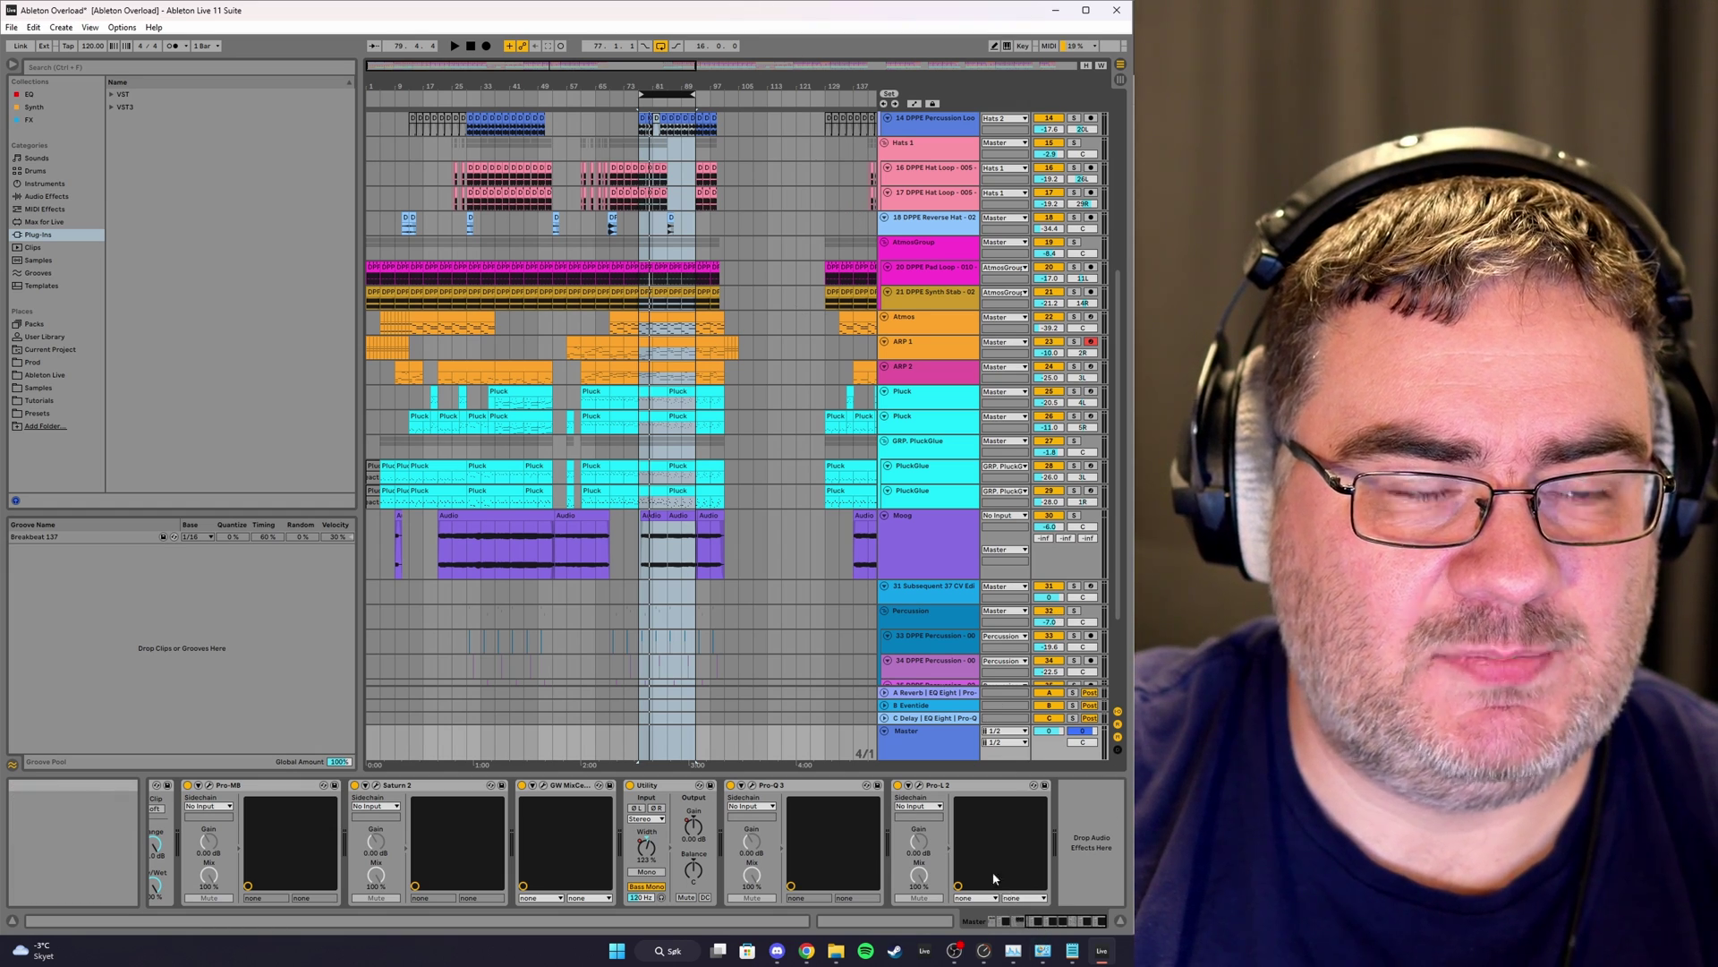
Play the project while watching per-core CPU load in Task Manager's Processor graphs, then return to Ableton.
key(space)
click(1013, 951)
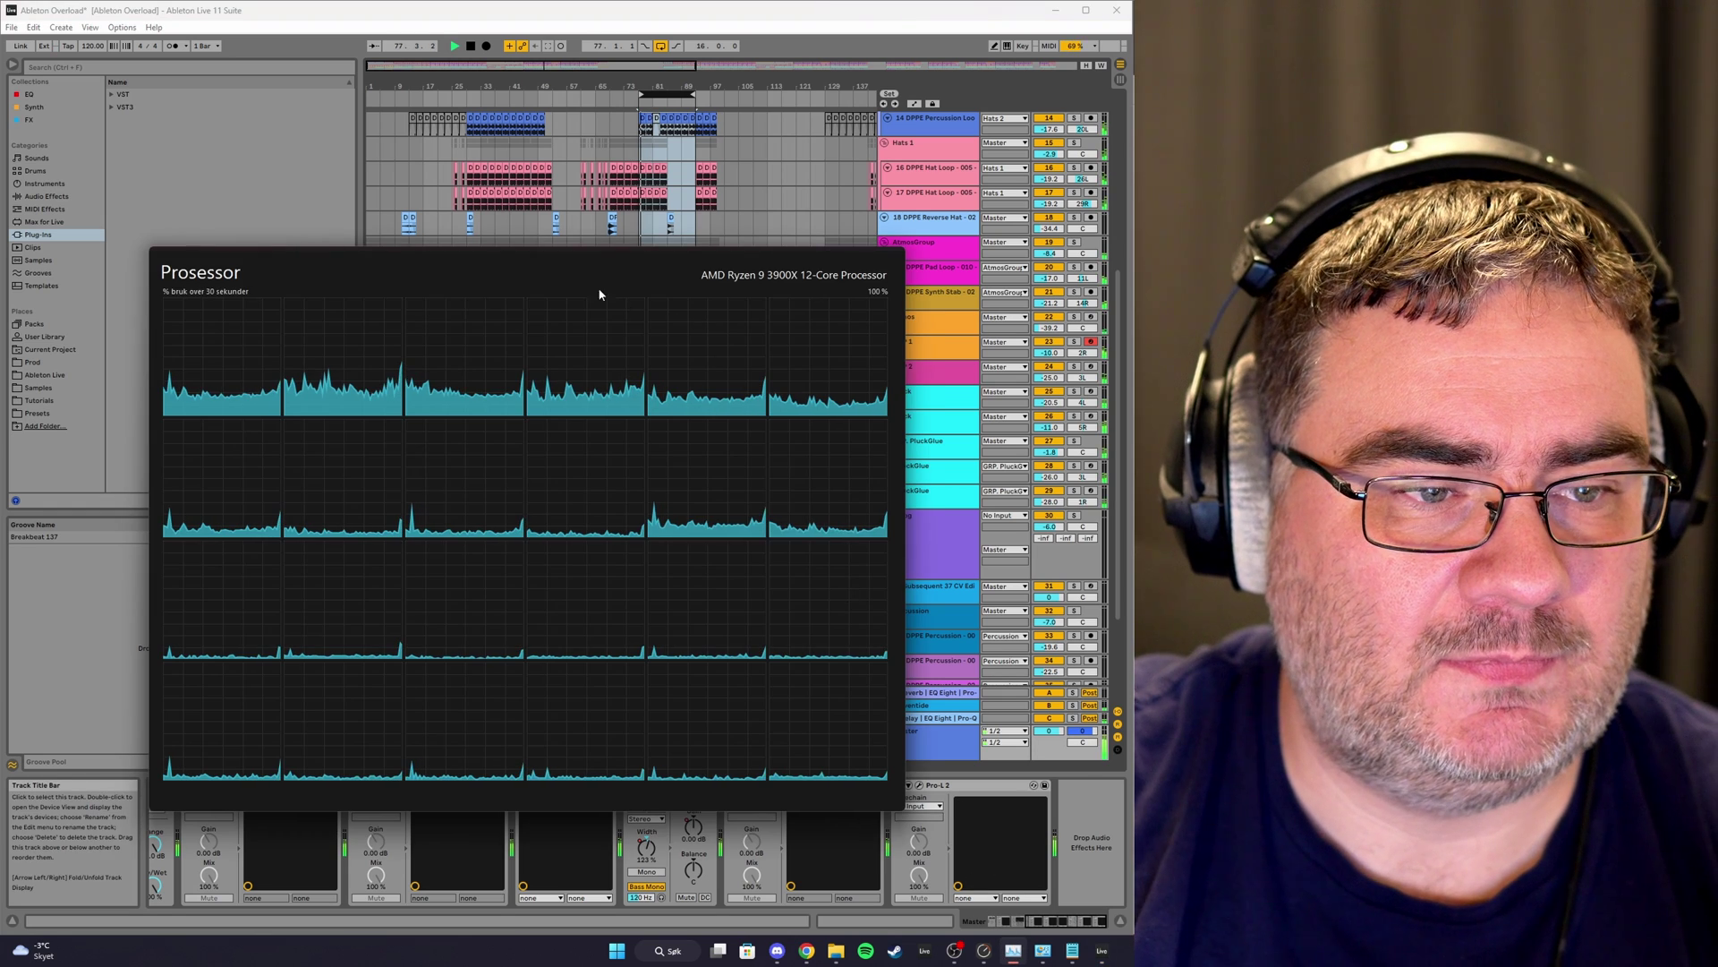
drag(591, 273, 613, 151)
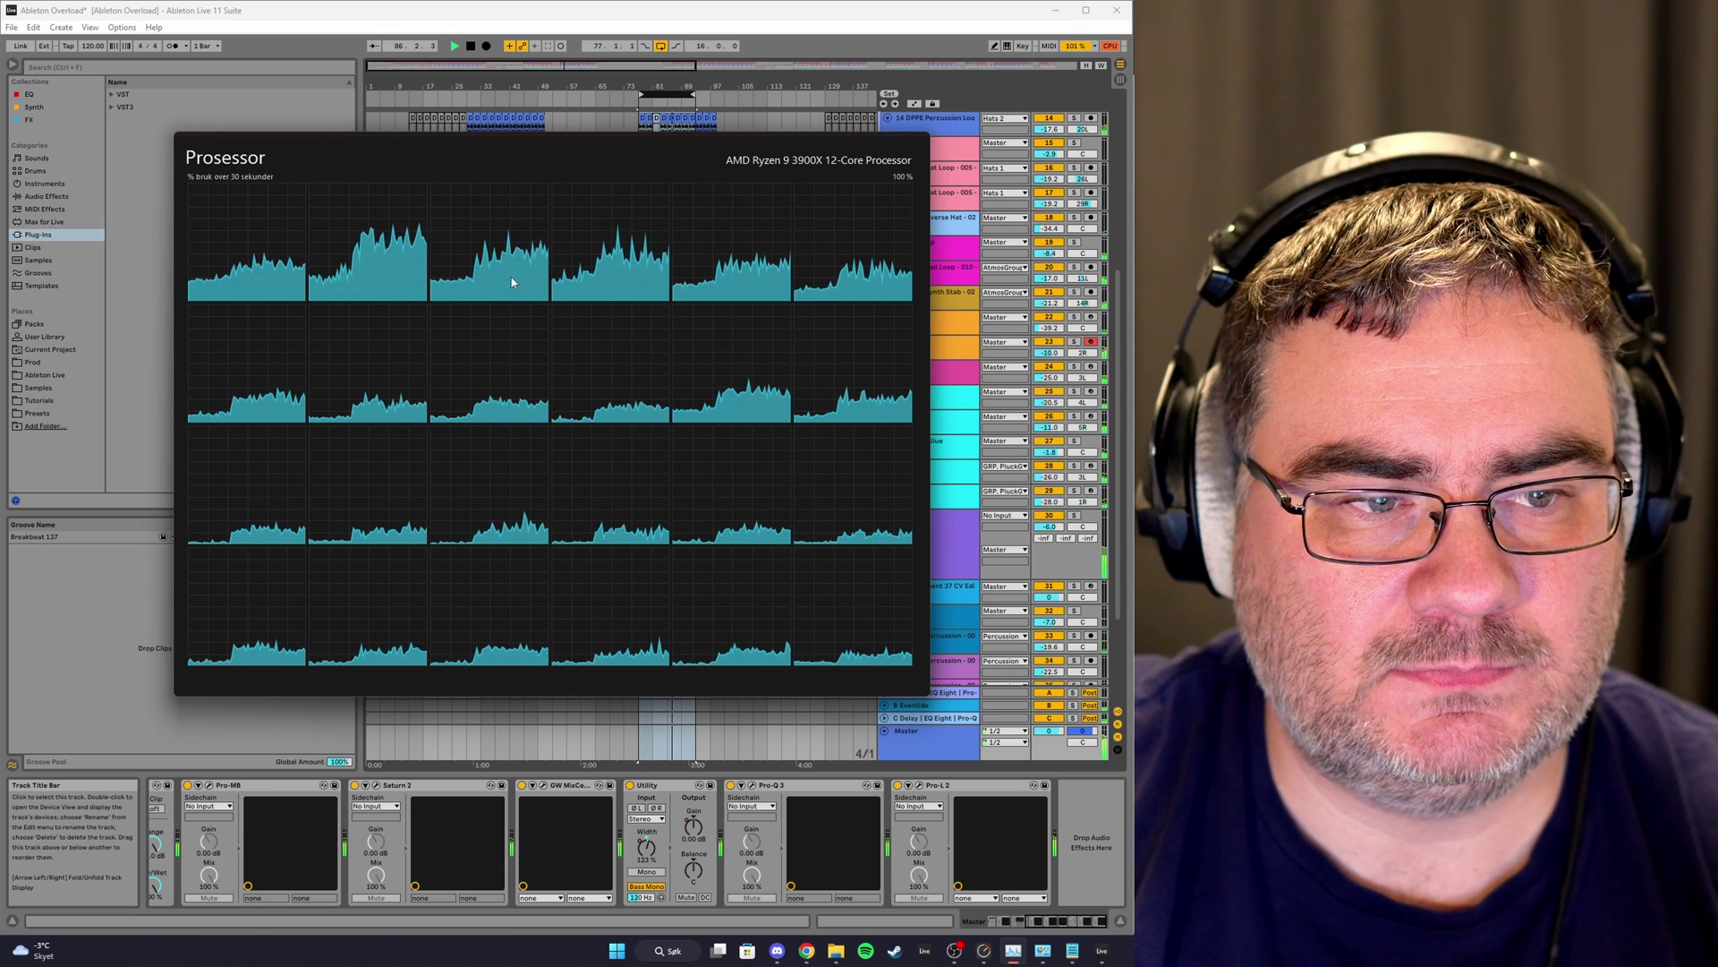
click(607, 12)
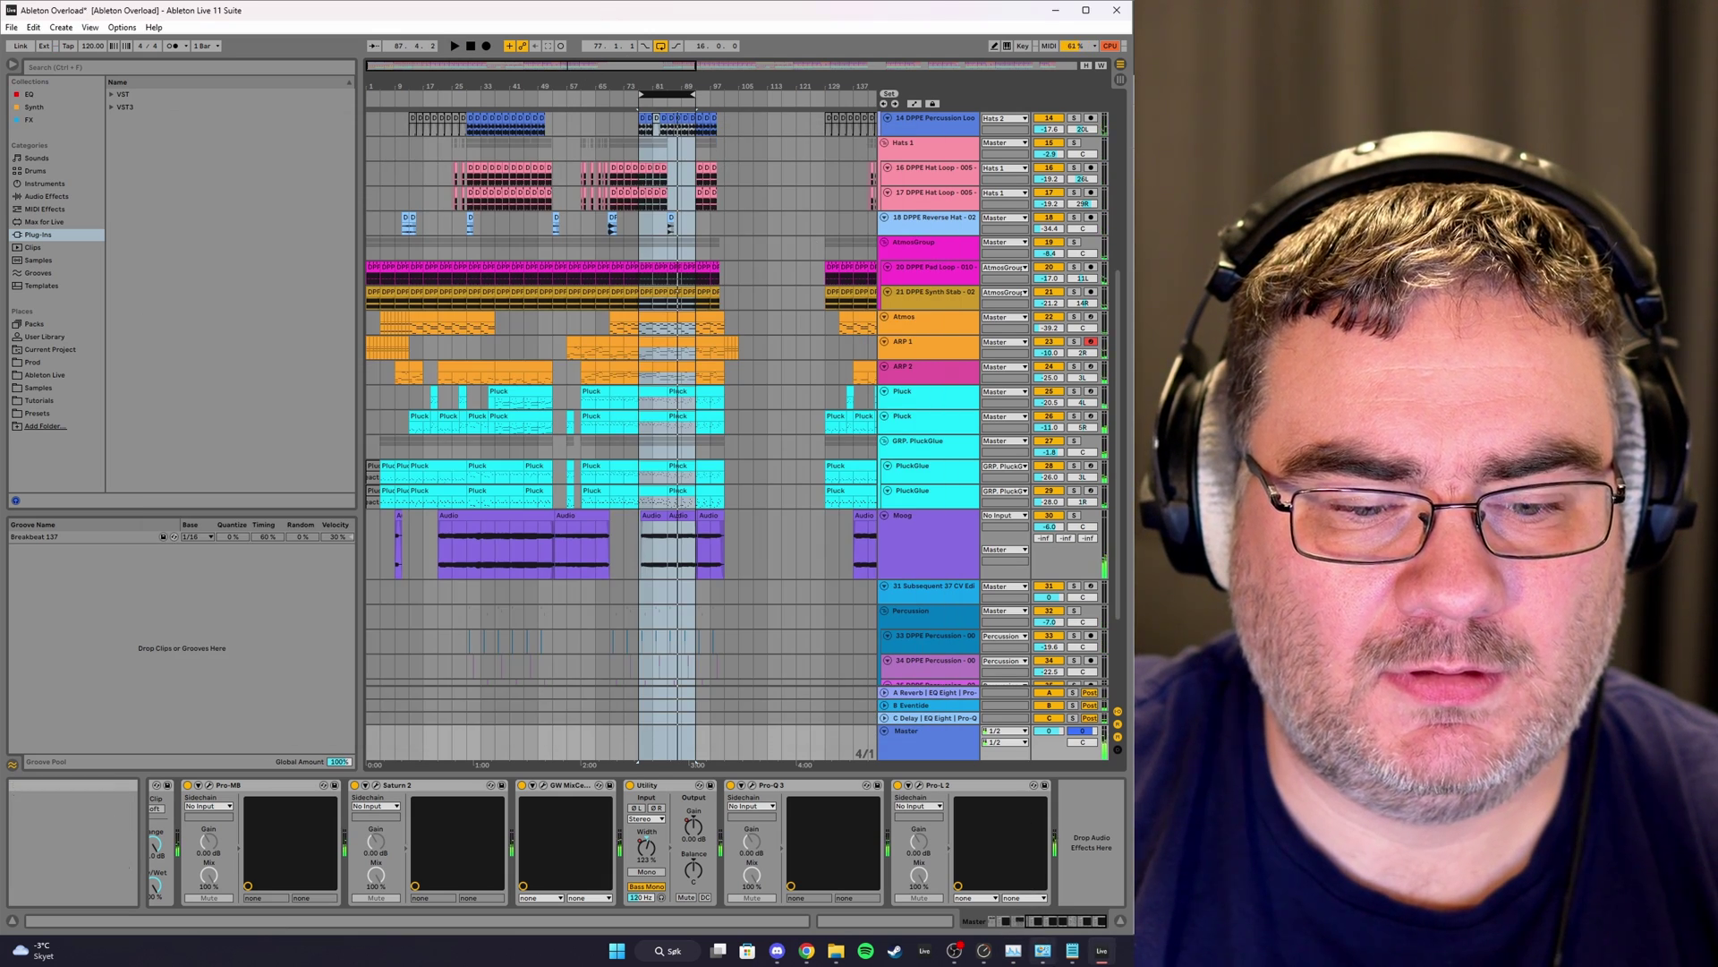
click(1013, 951)
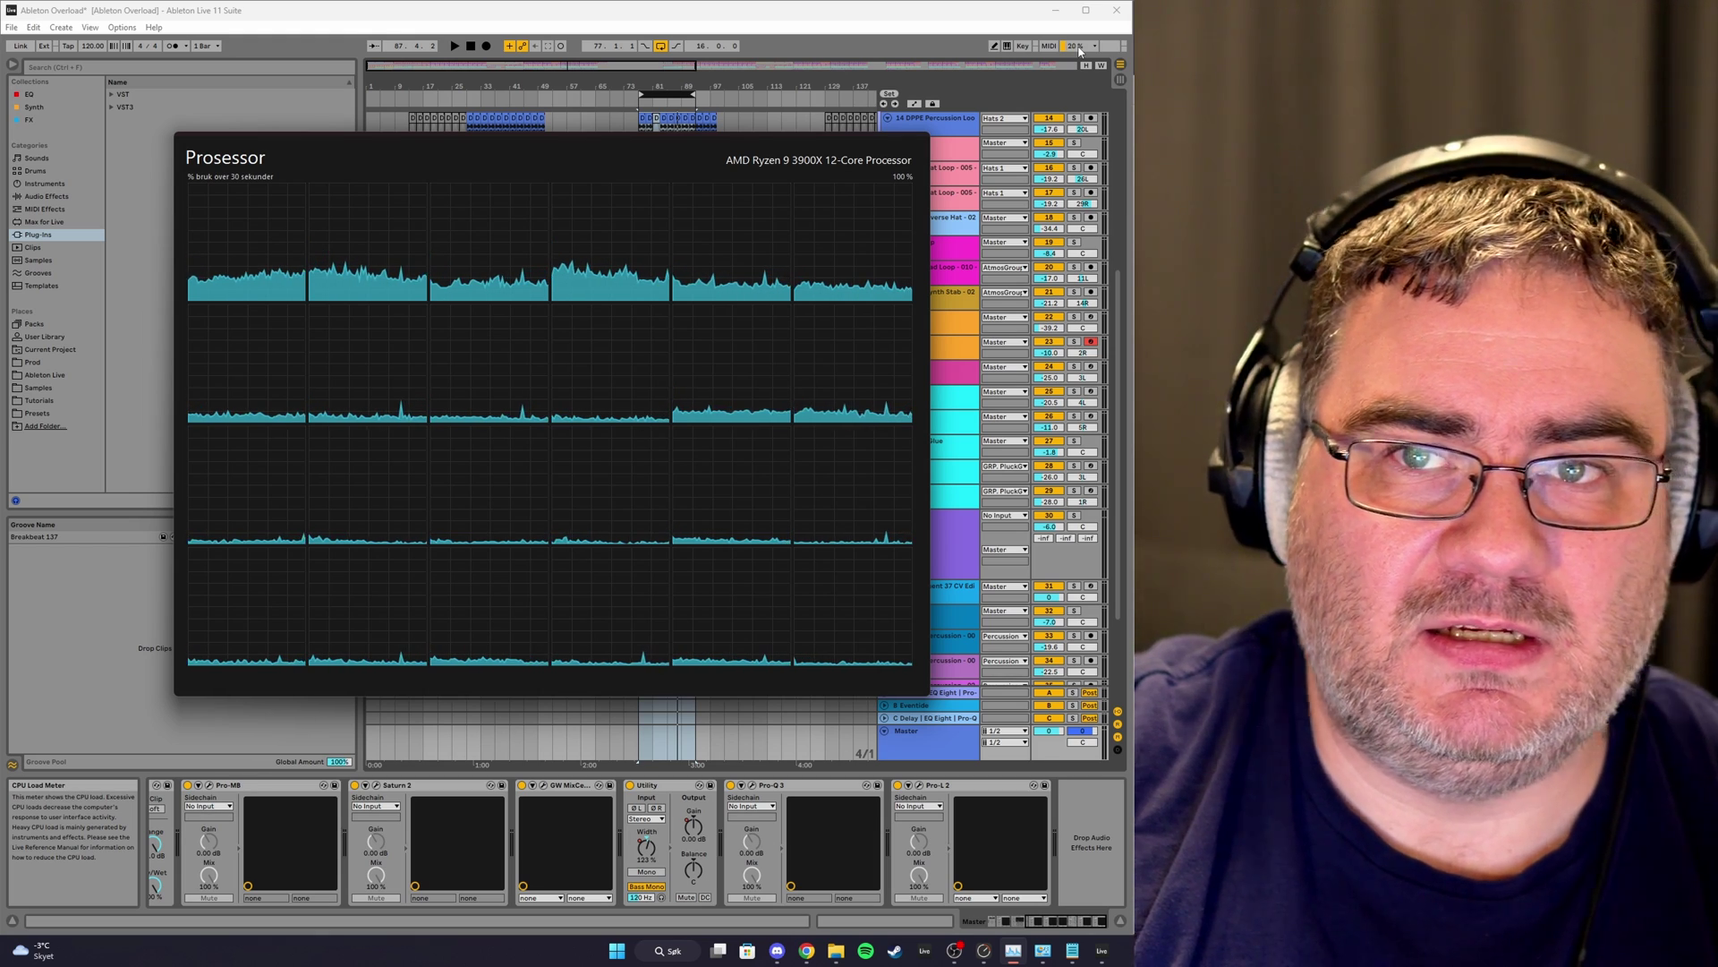
key(alt+Tab)
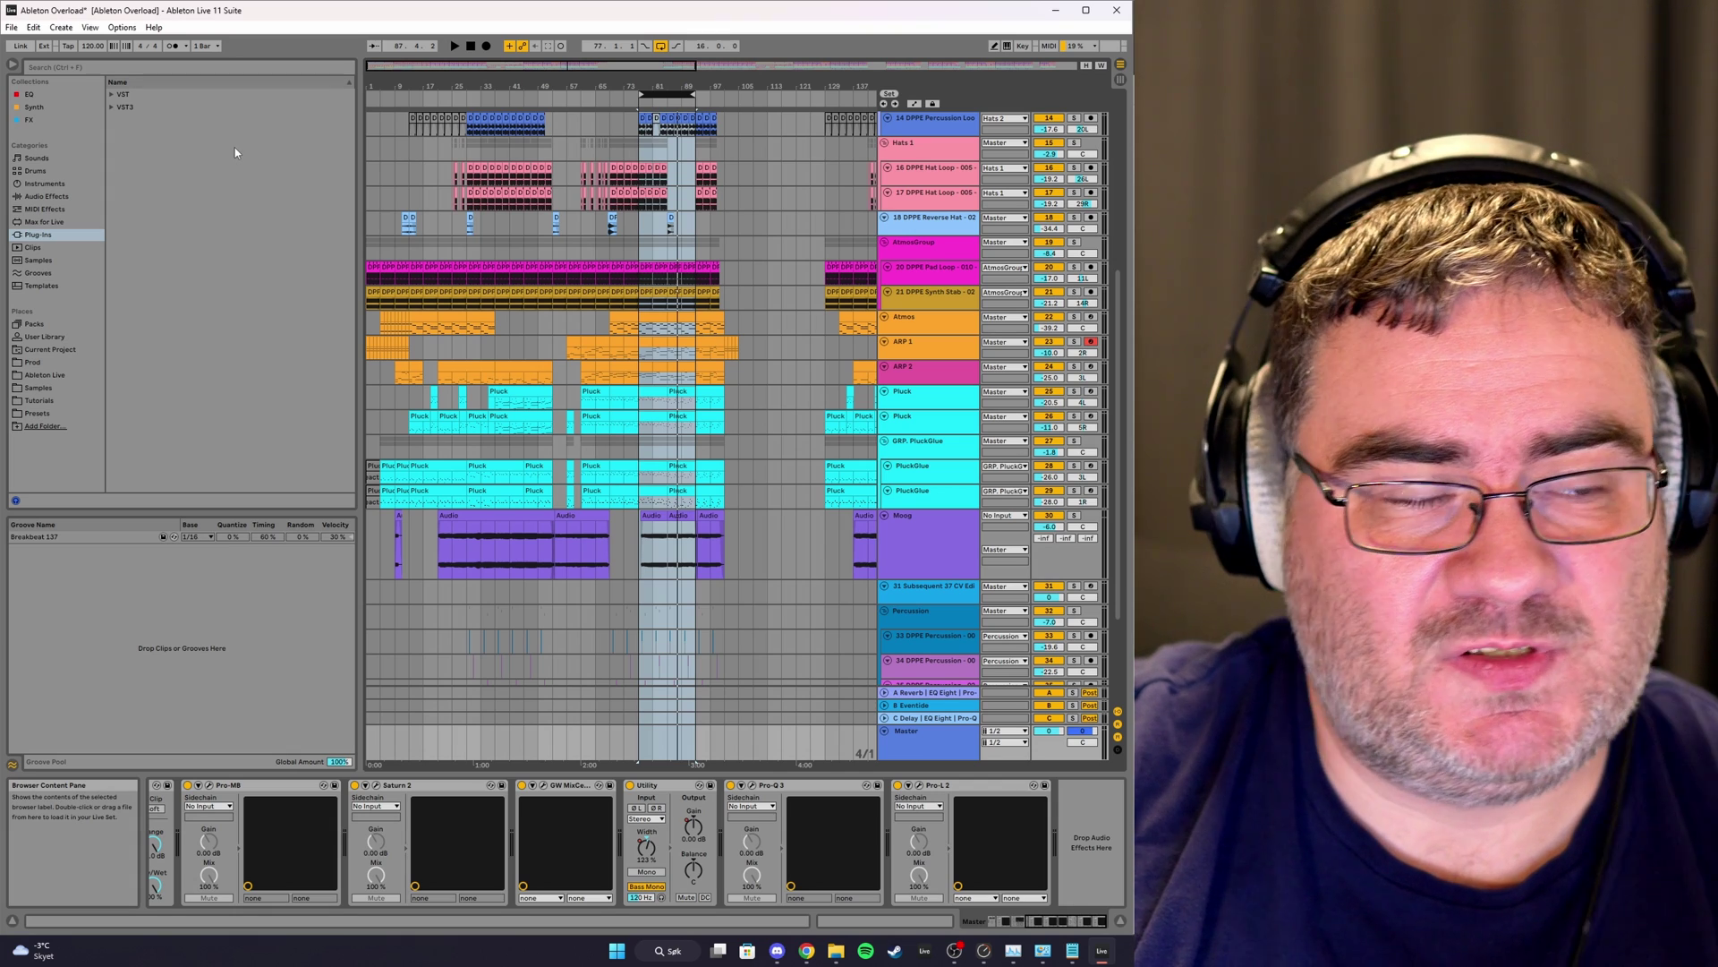
Open Live's Preferences on the Audio page.
click(122, 27)
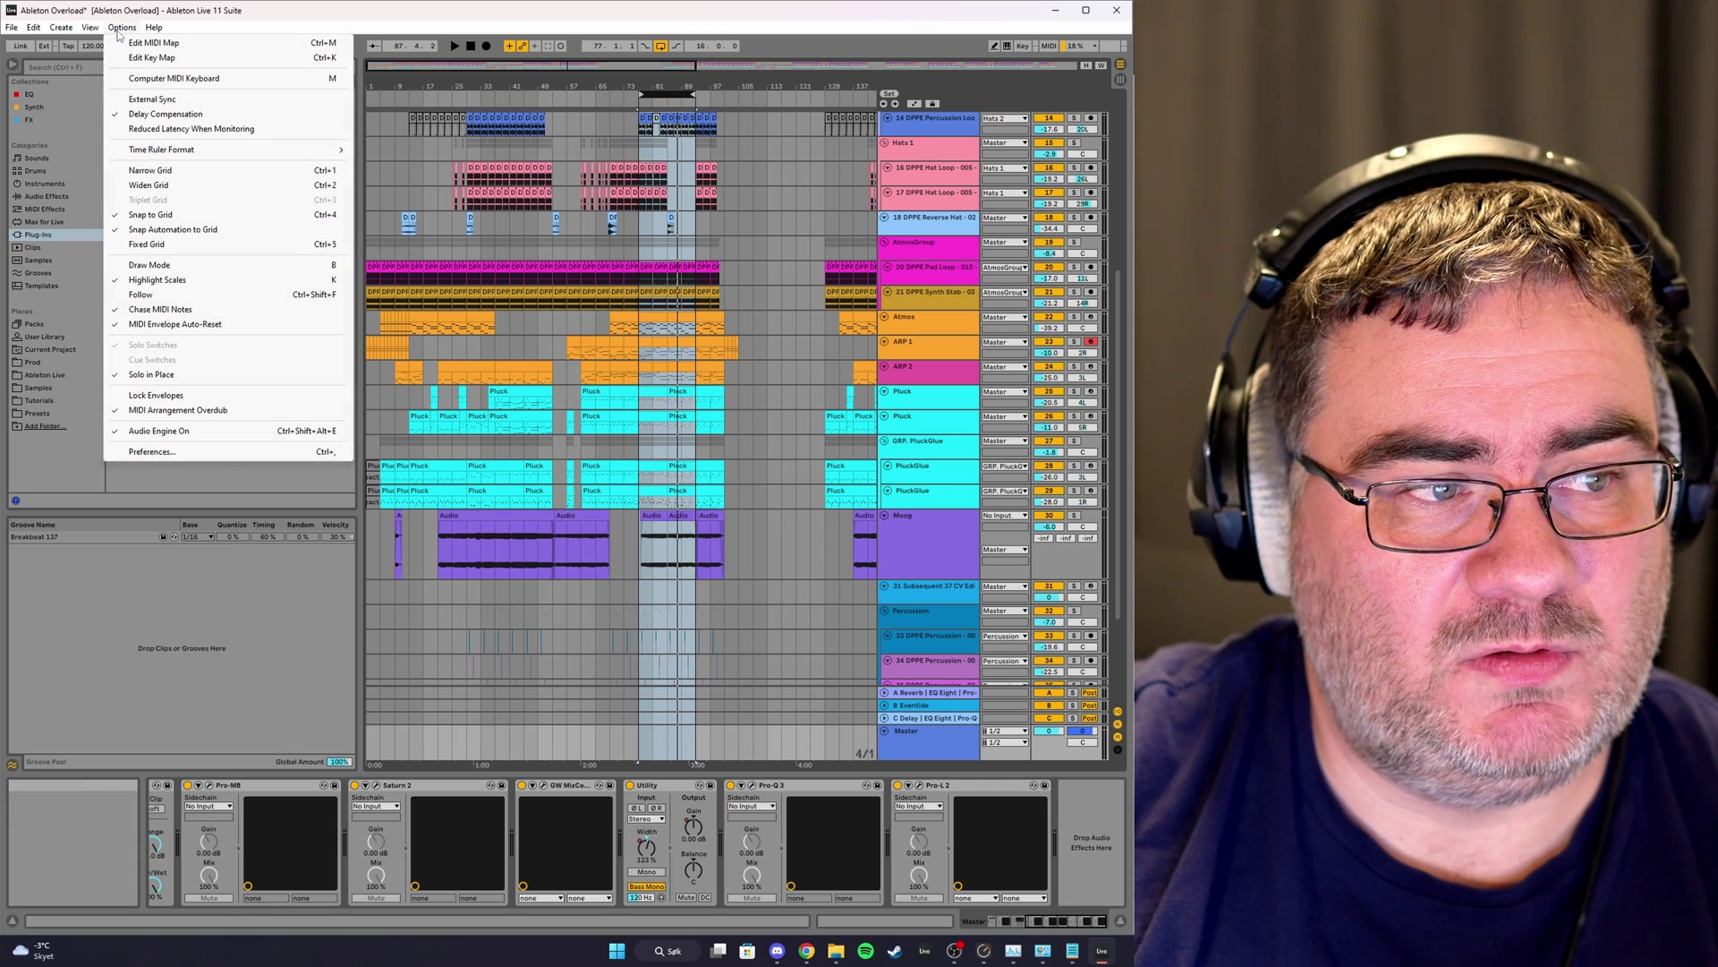
click(153, 451)
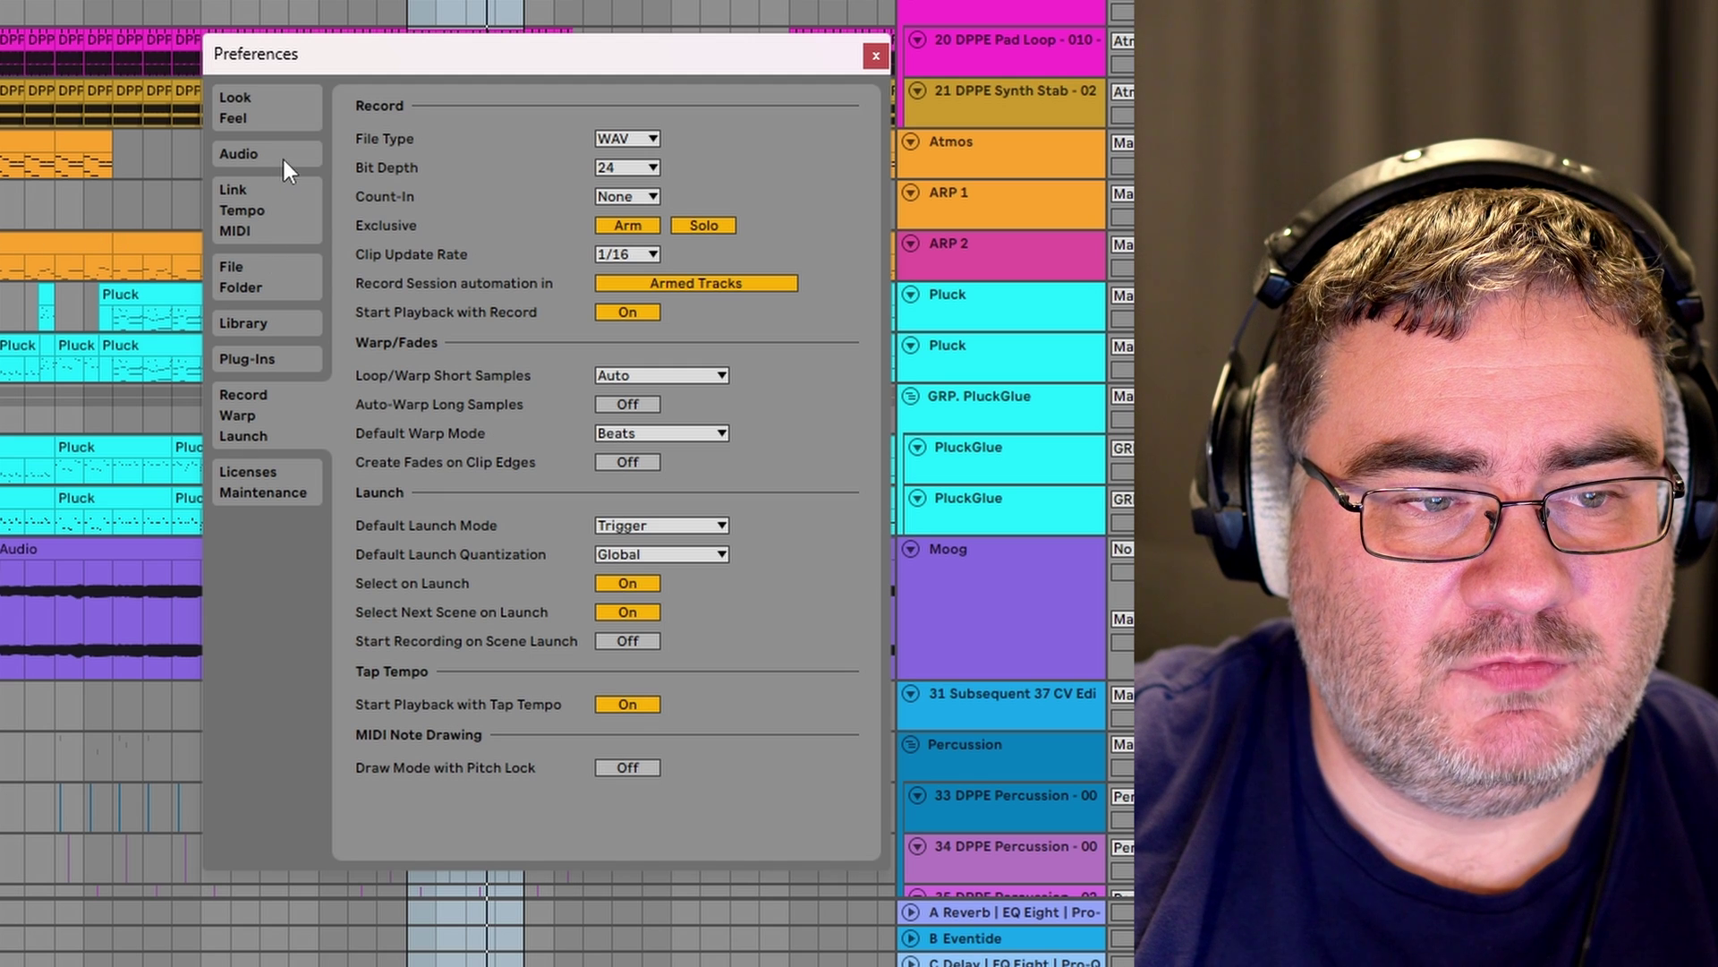
click(254, 147)
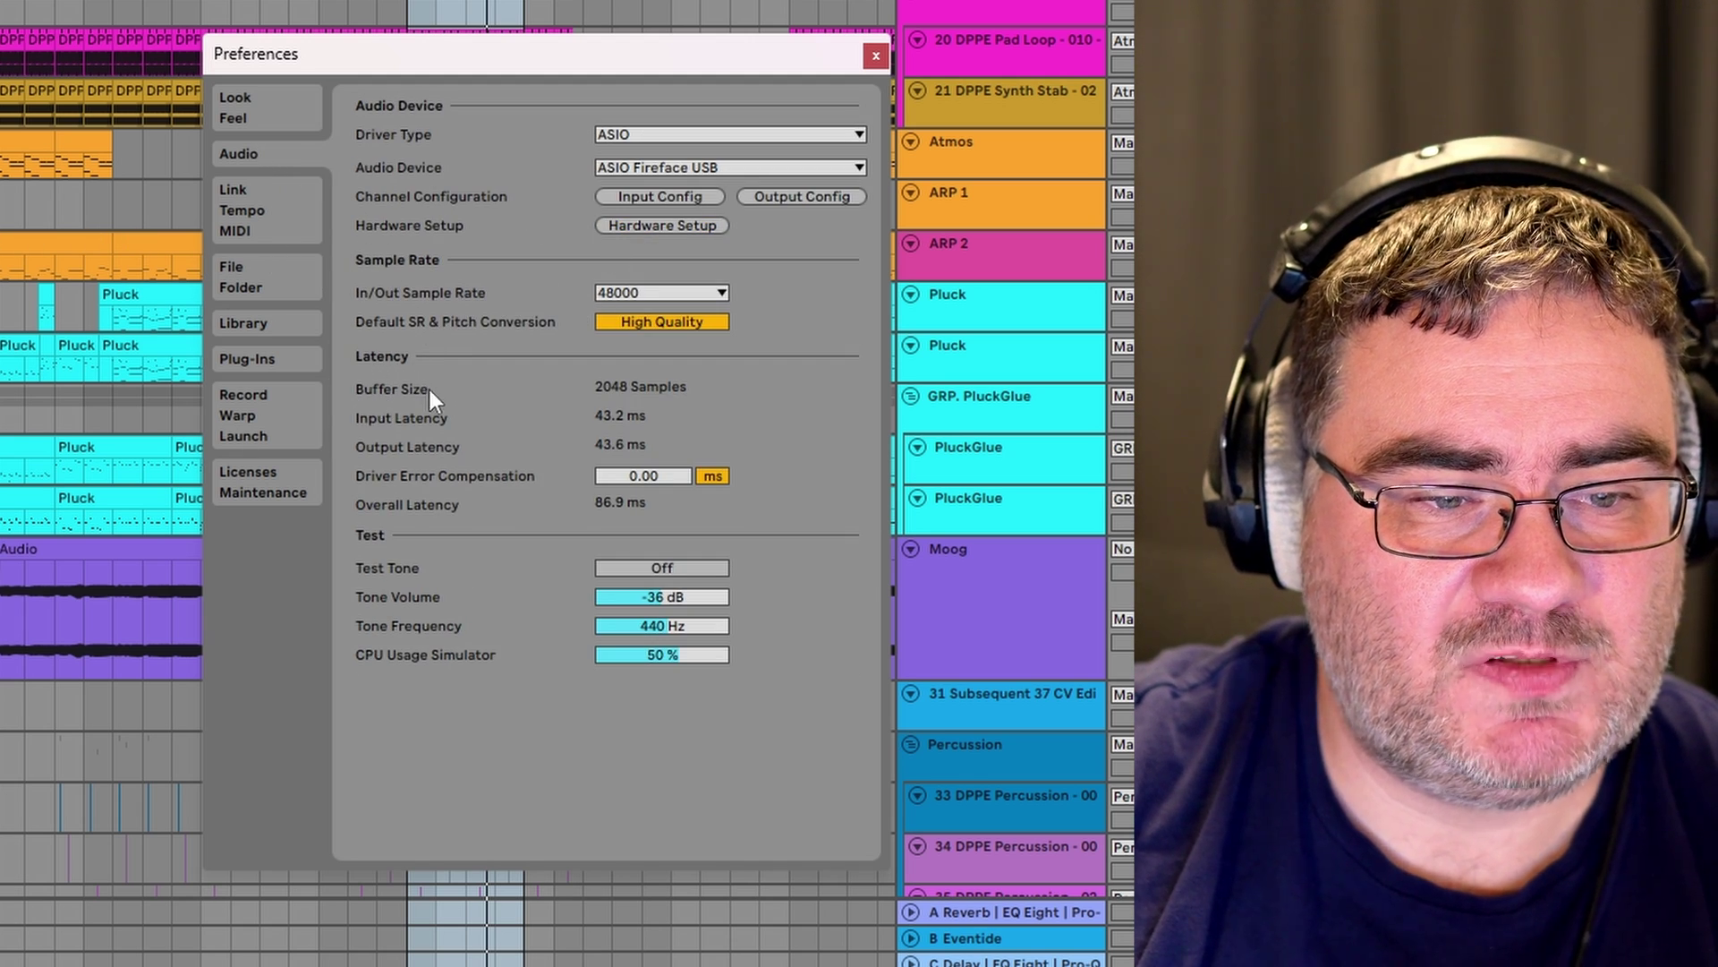
Check the ASIO Fireface USB hardware buffer sizes, keeping it at 2048 samples.
click(646, 223)
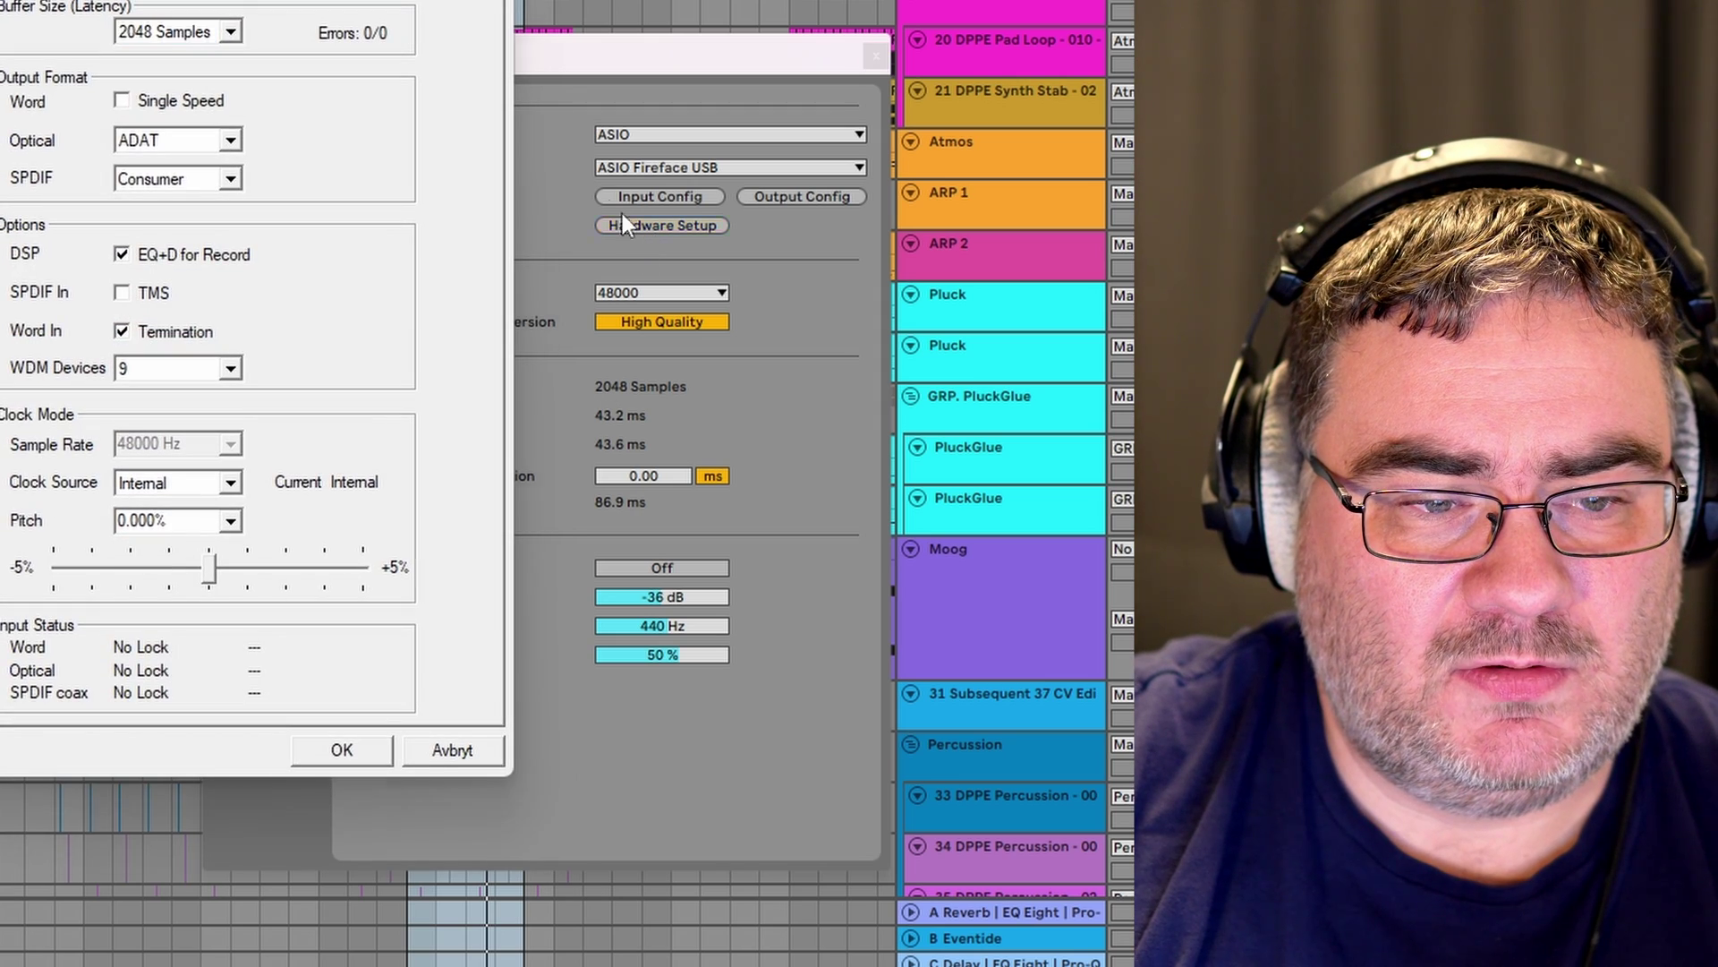
click(609, 224)
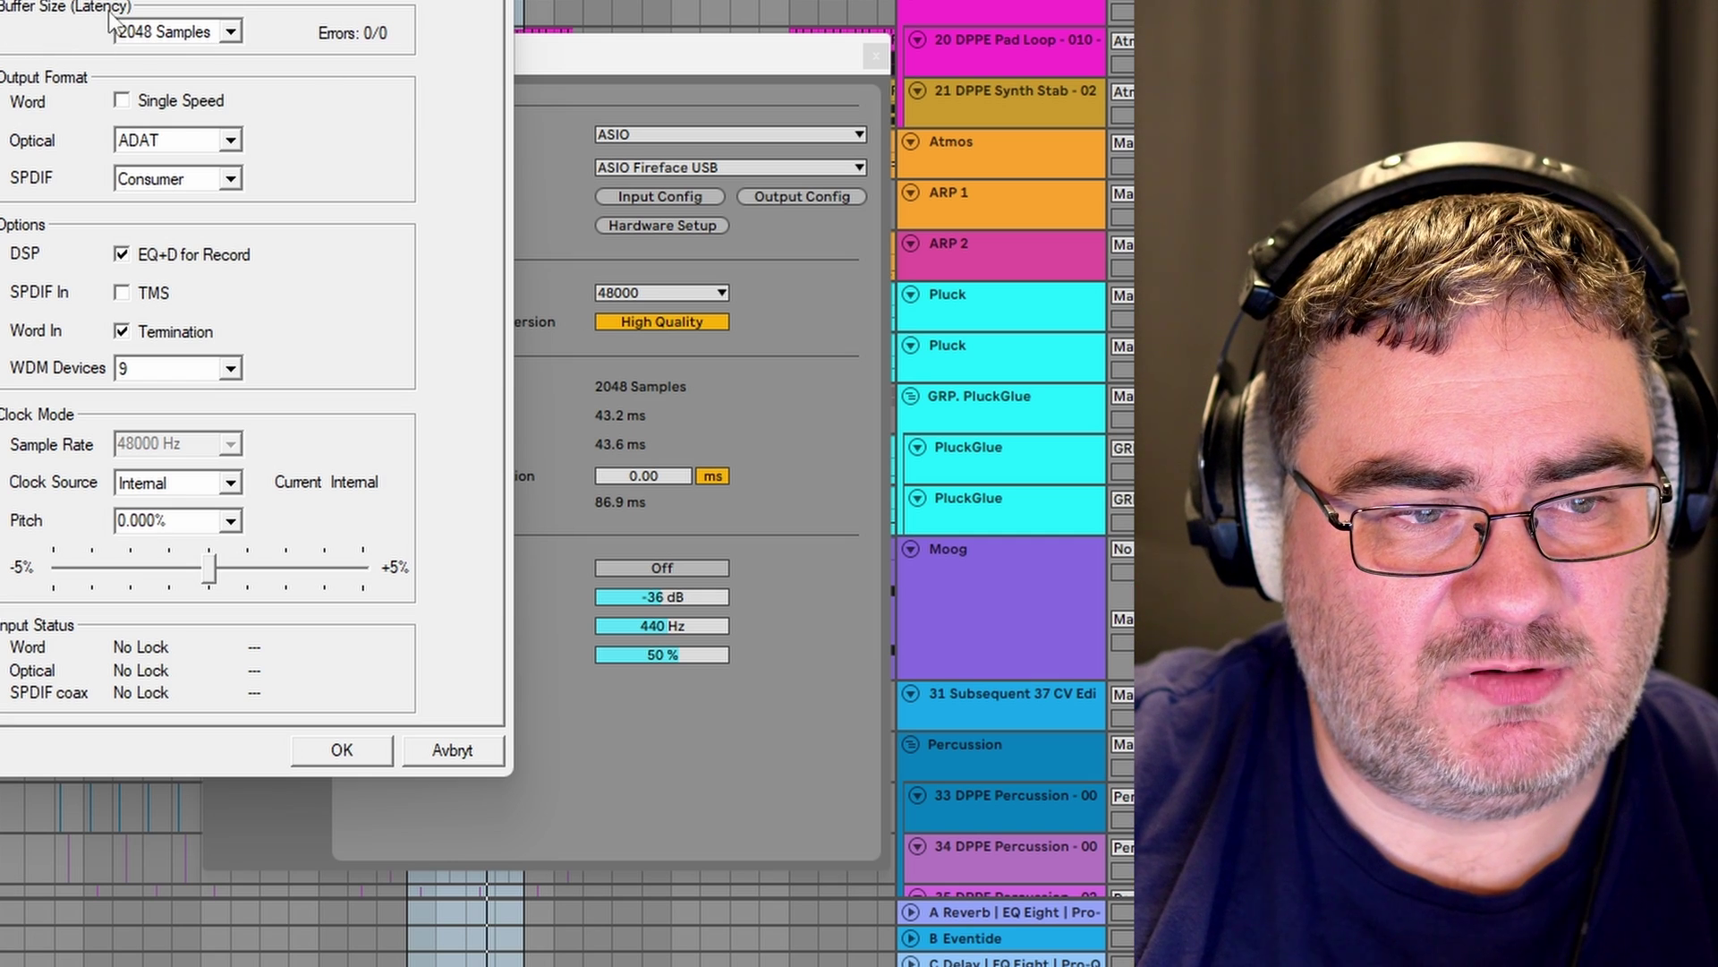
click(183, 36)
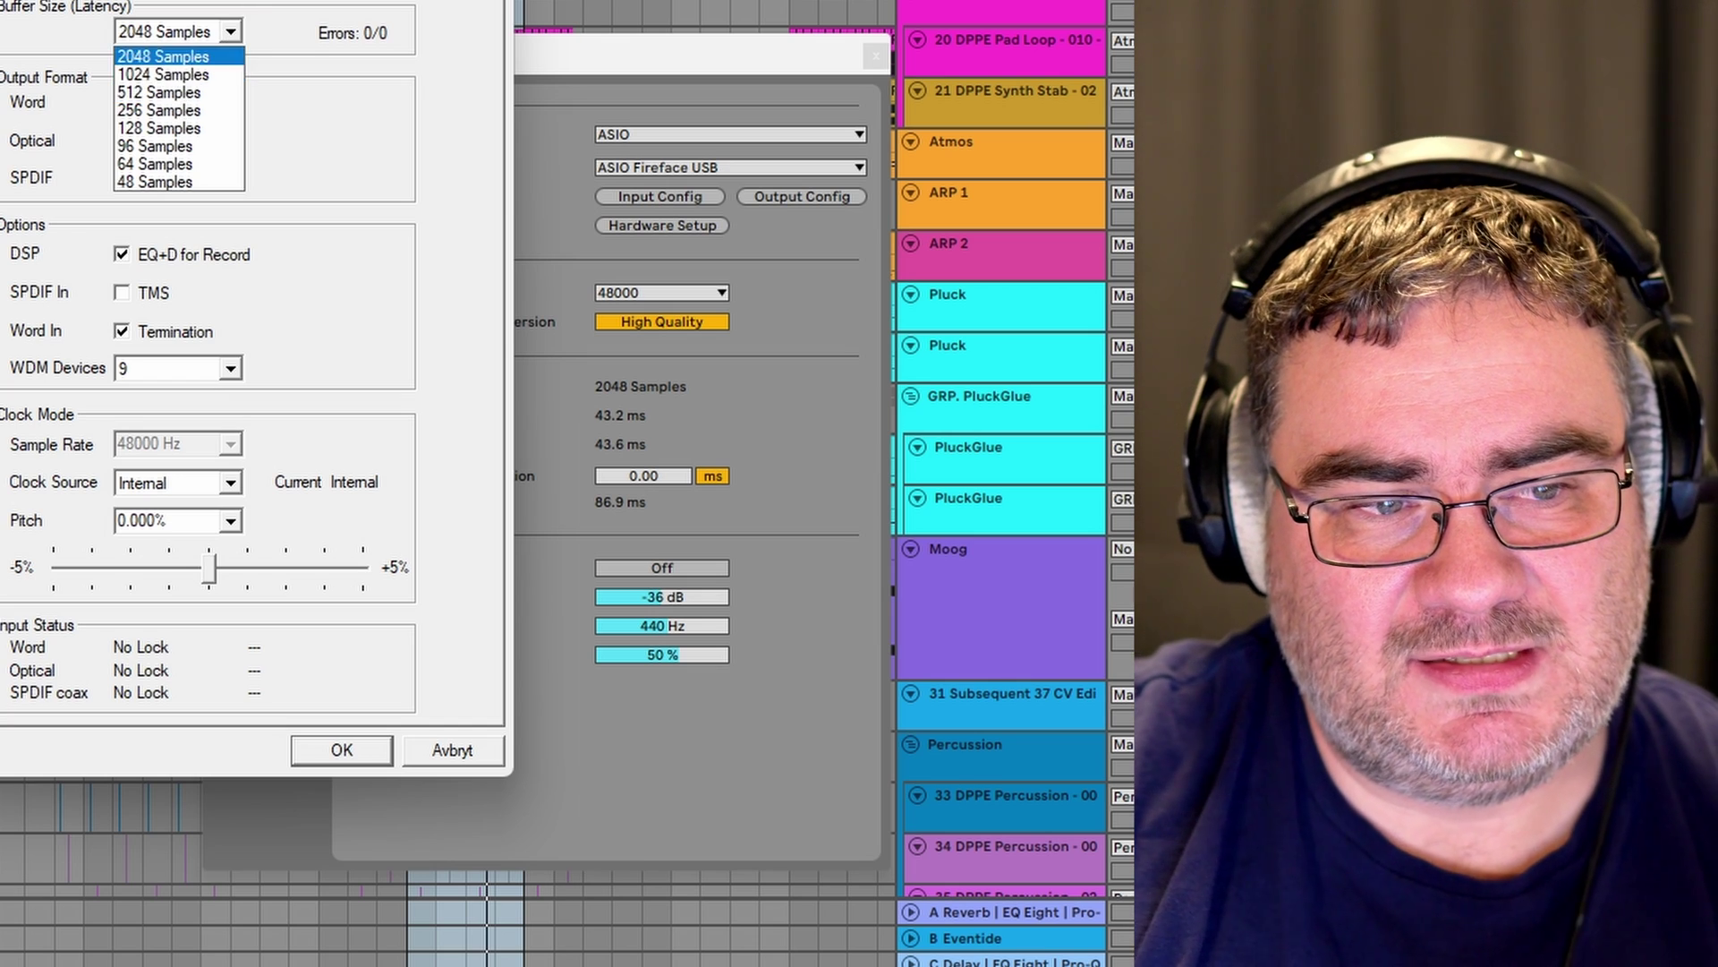
click(195, 56)
click(455, 750)
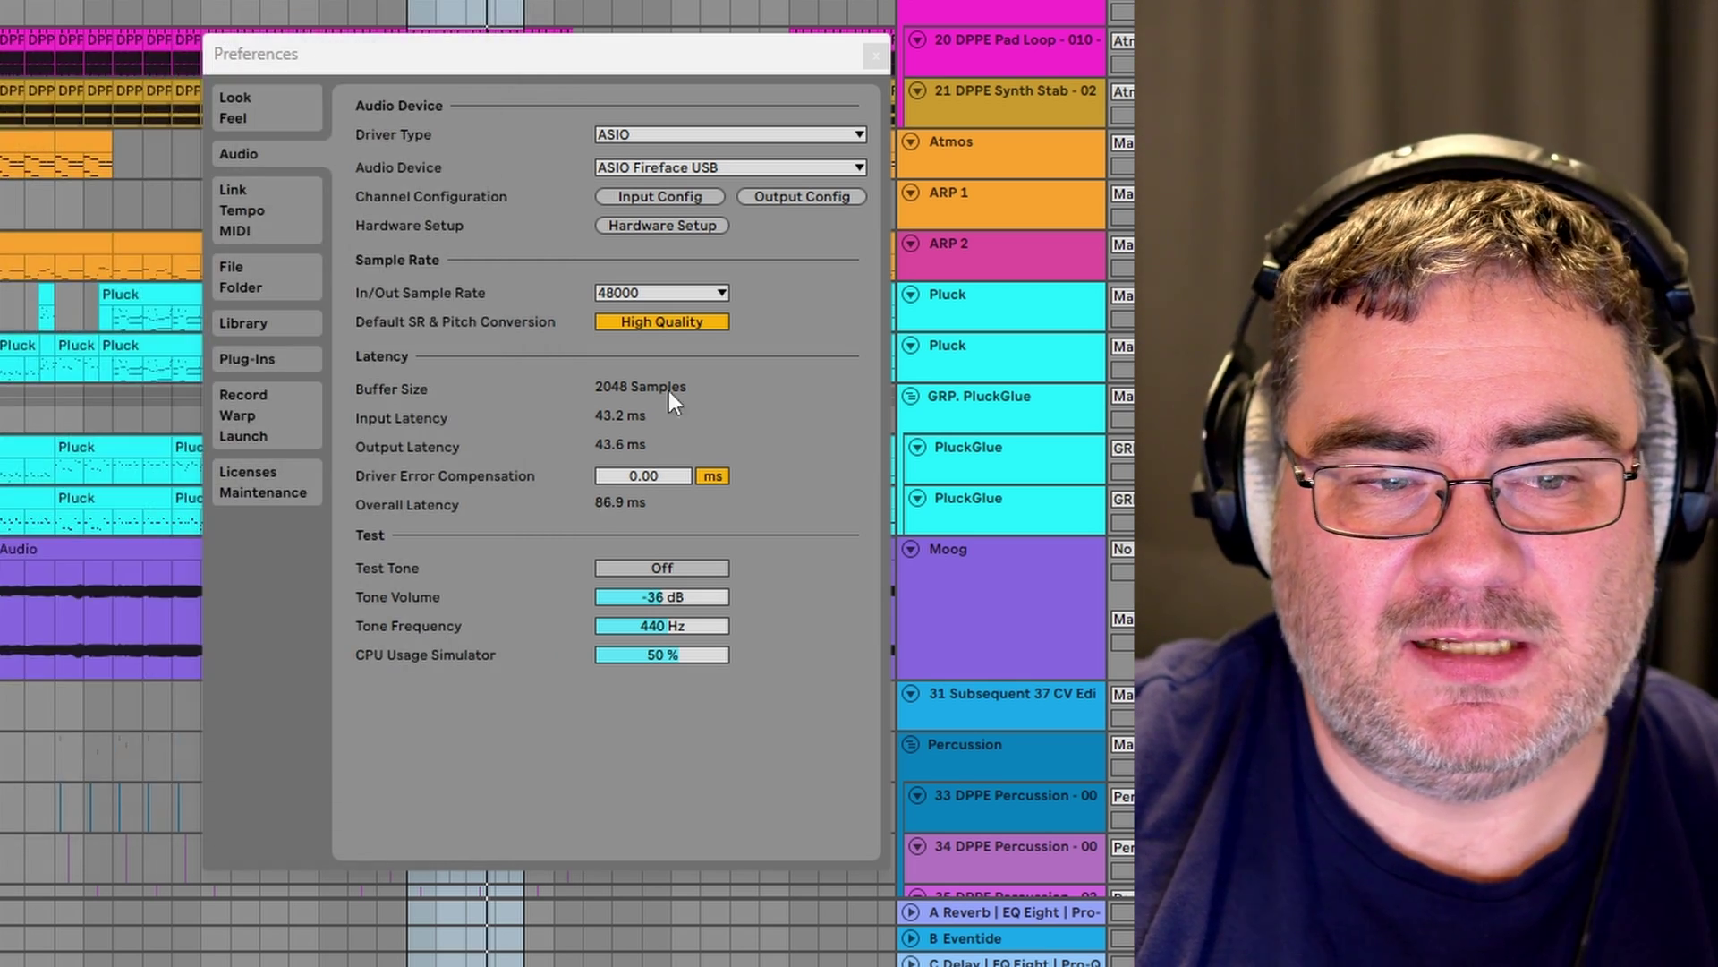
drag(738, 40, 730, 36)
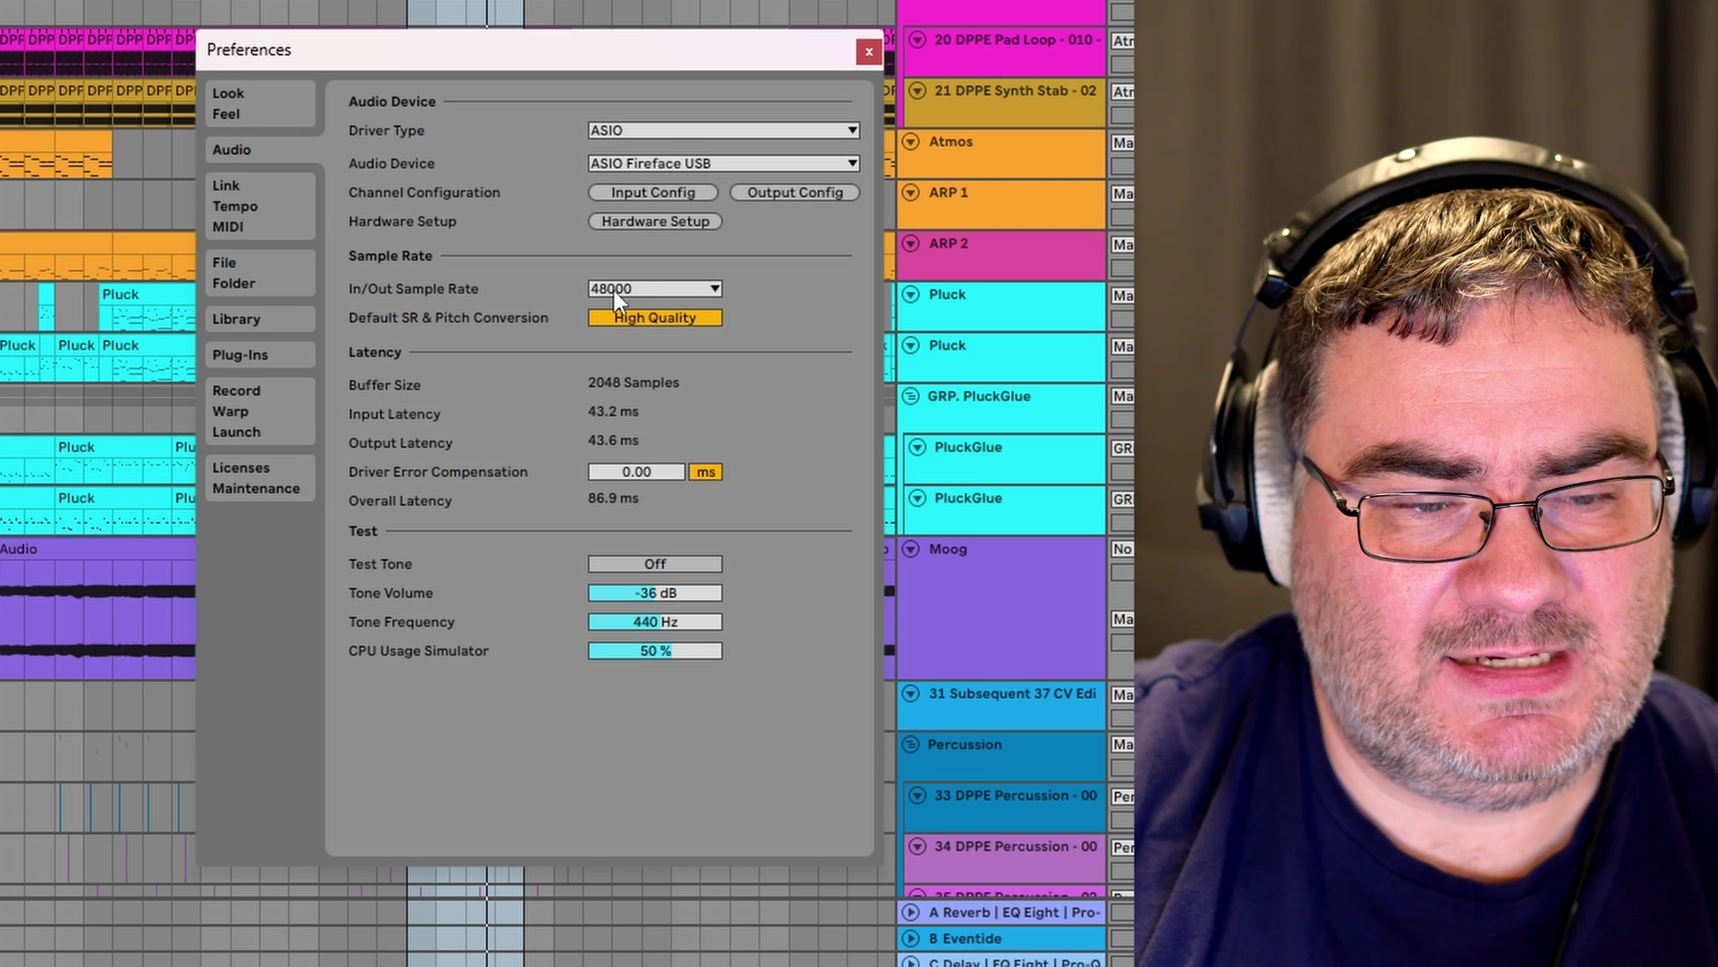
click(618, 290)
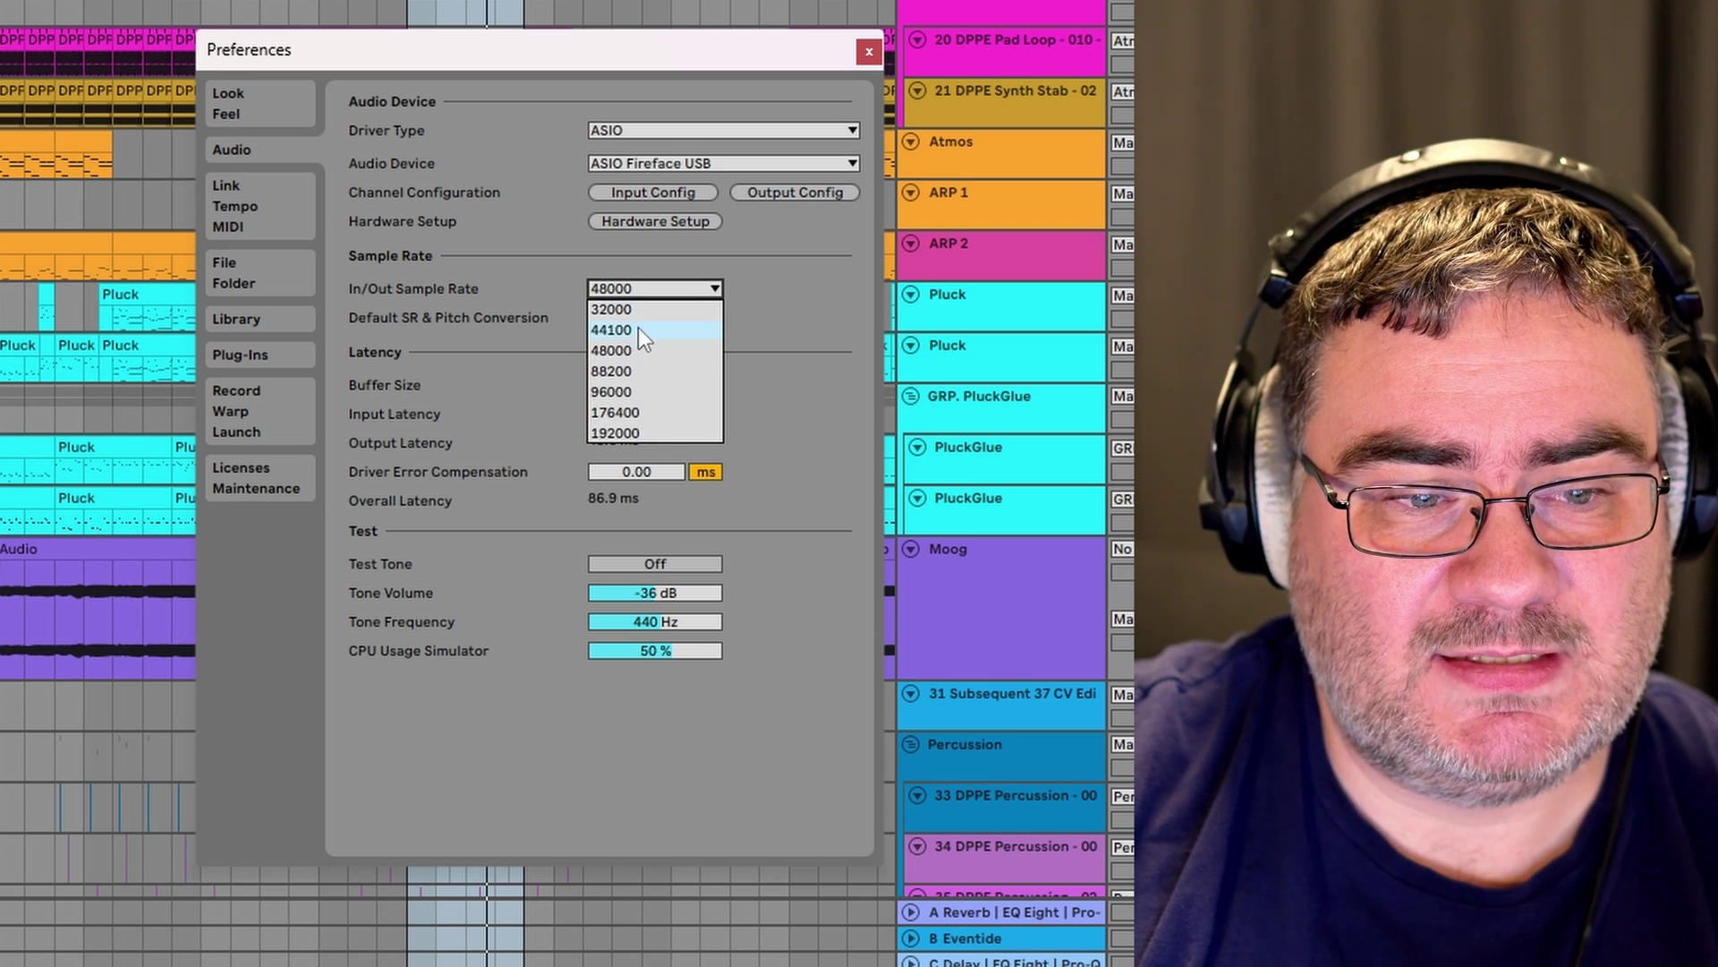
click(609, 350)
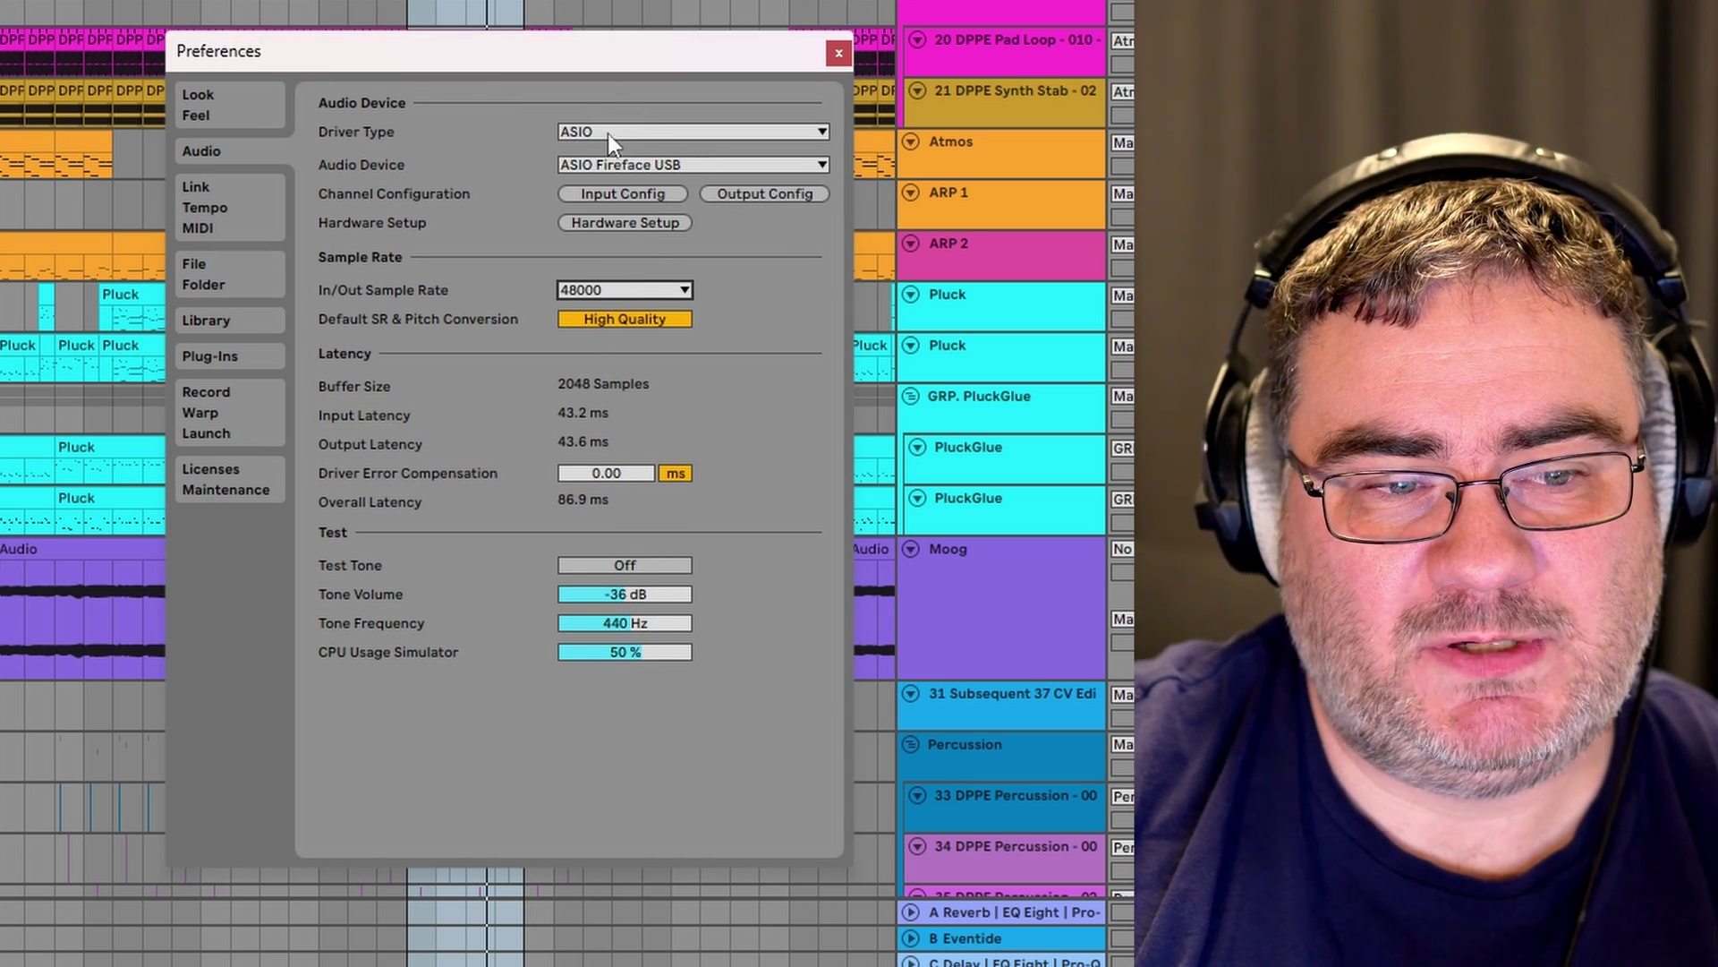
Switch the audio driver type to MME/DirectX and dismiss the device error.
click(616, 130)
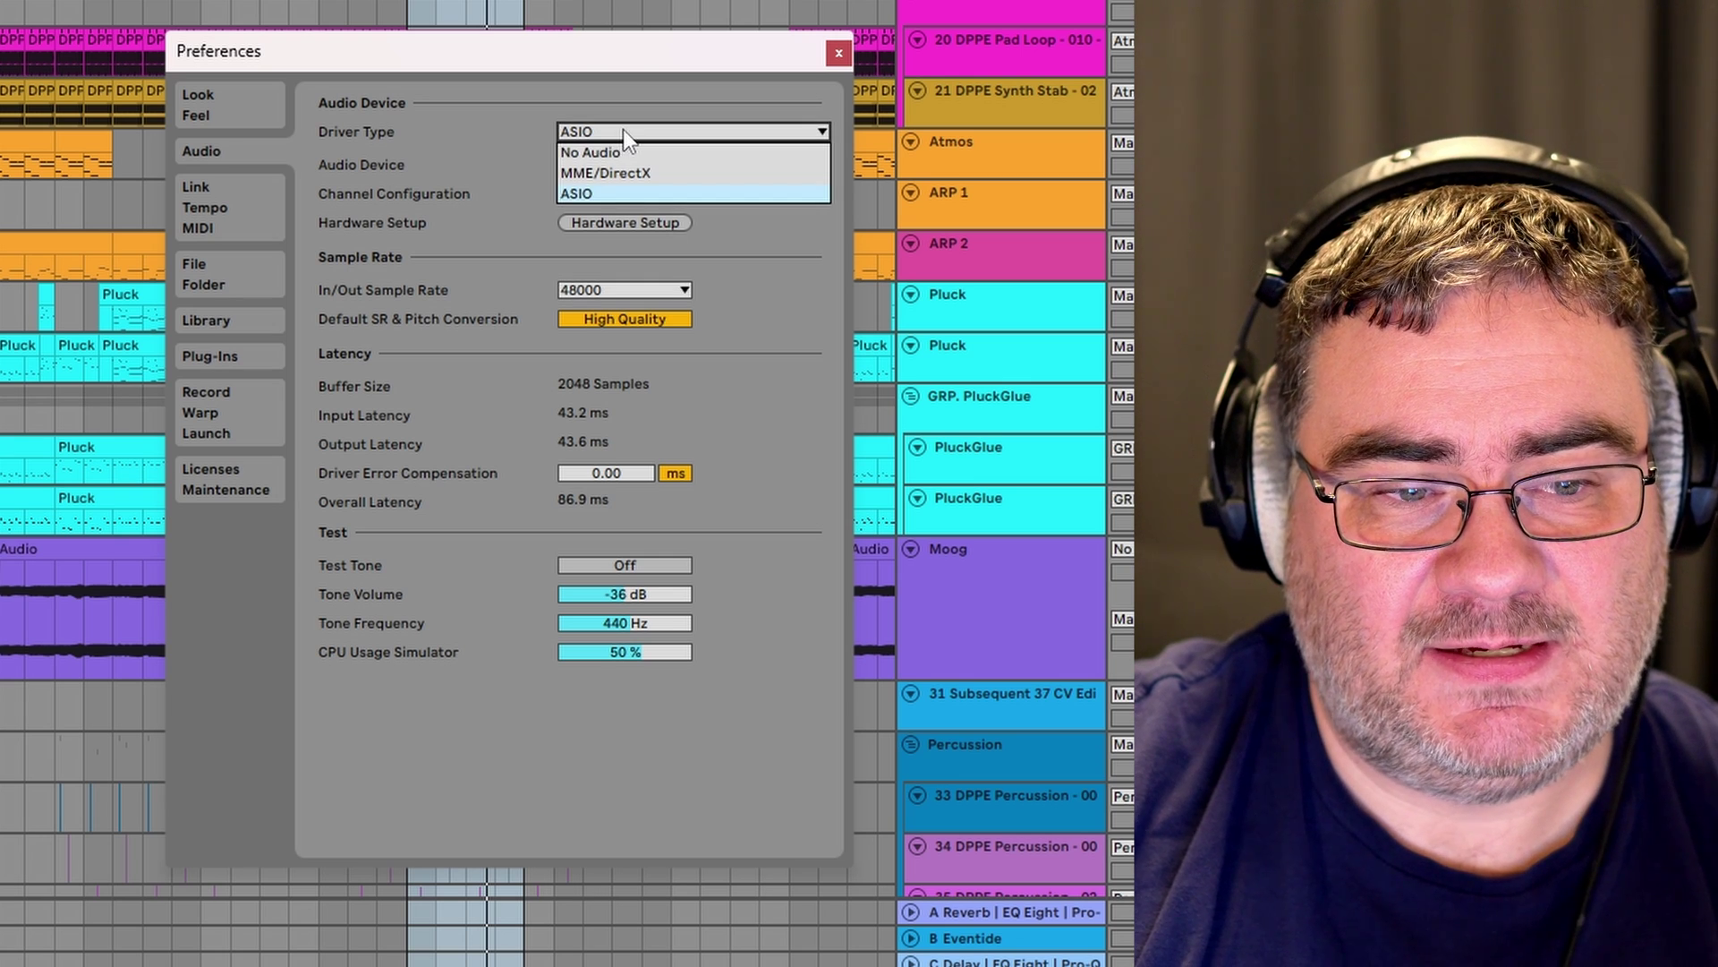
click(607, 174)
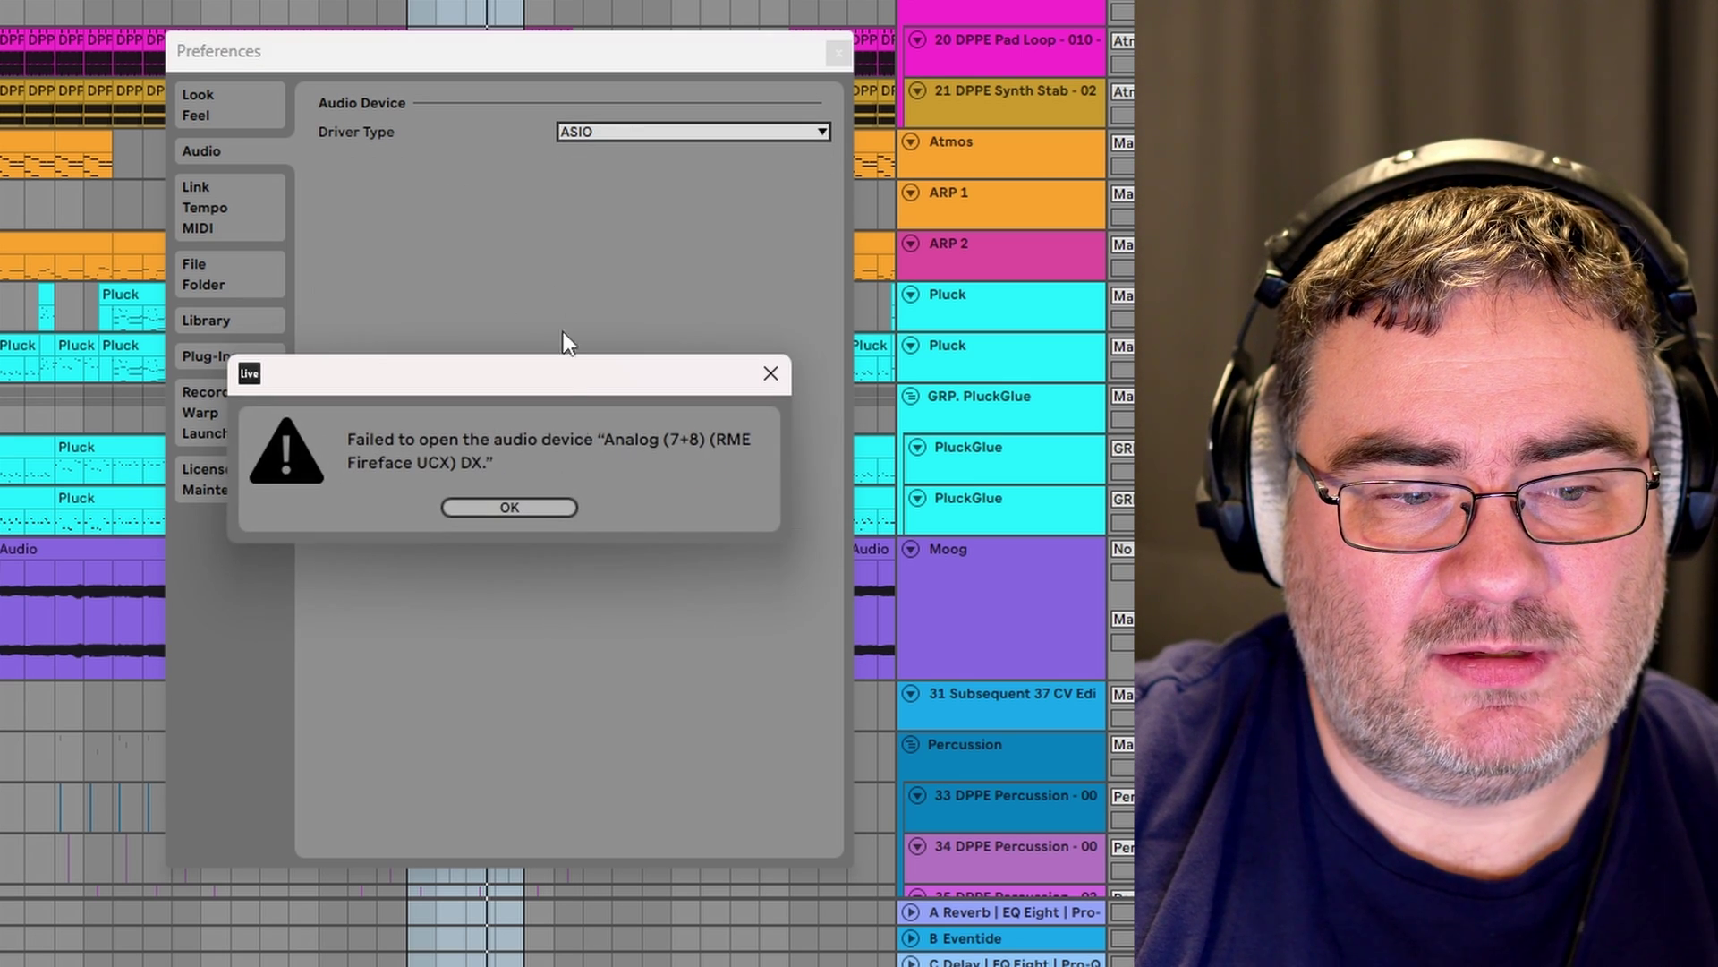
click(510, 508)
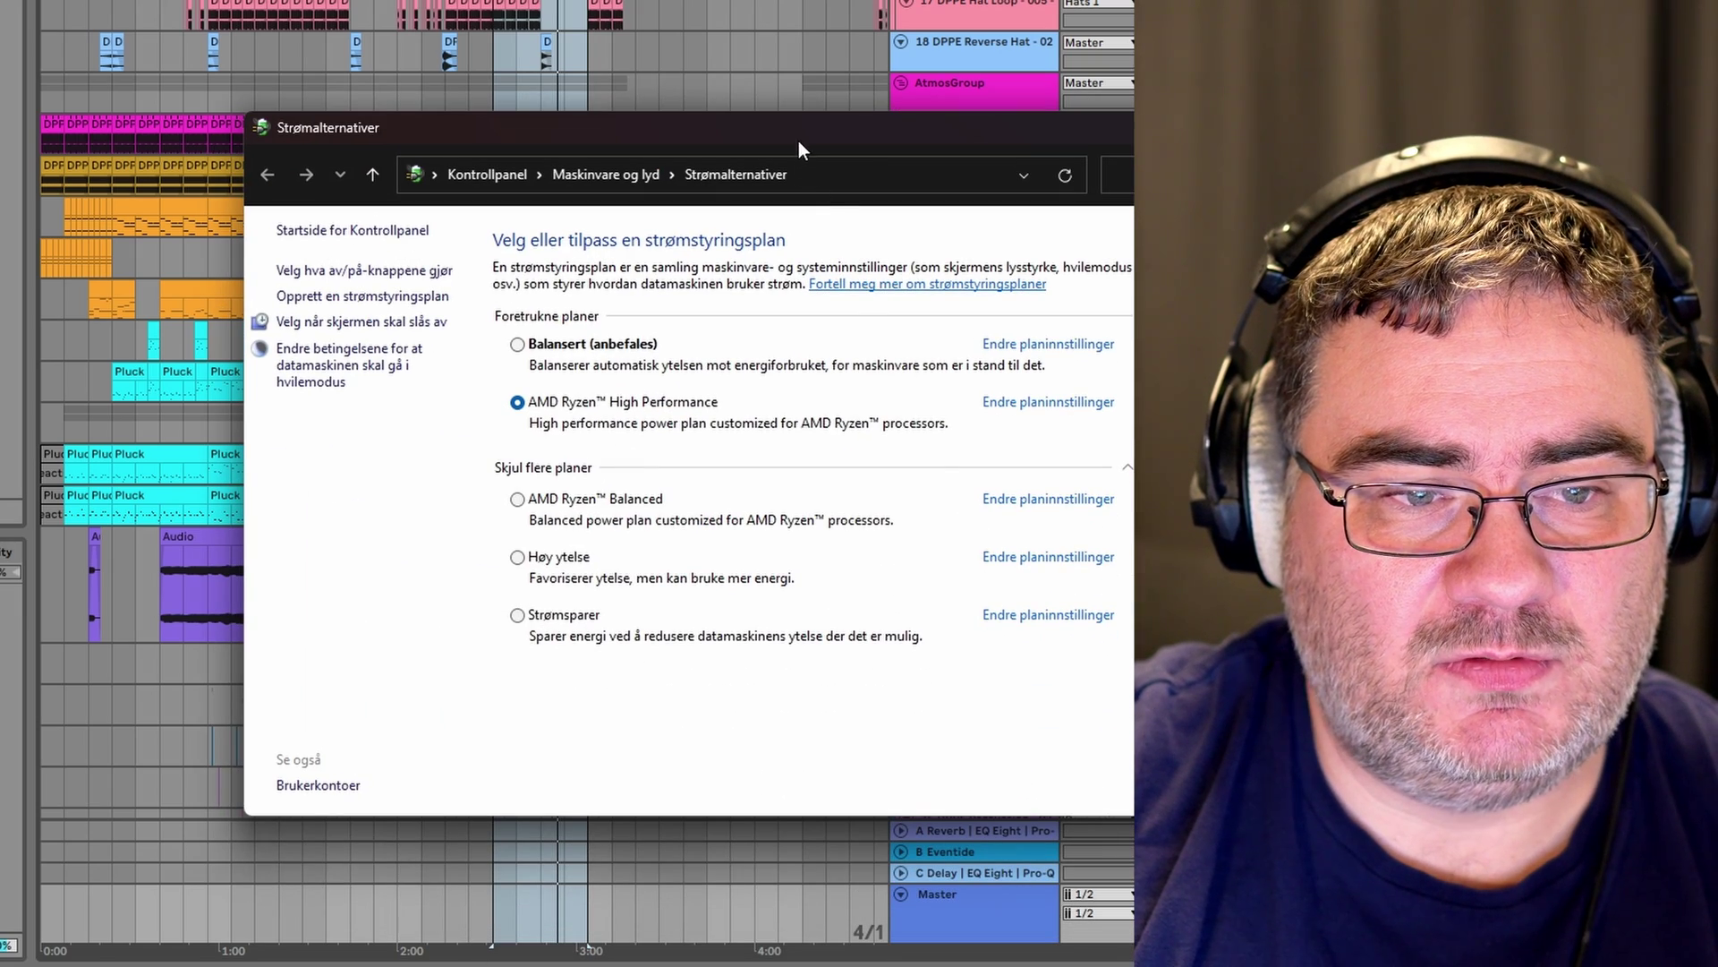
Move the Power Options window showing AMD Ryzen High Performance left, then cancel a Start search.
drag(799, 137, 535, 0)
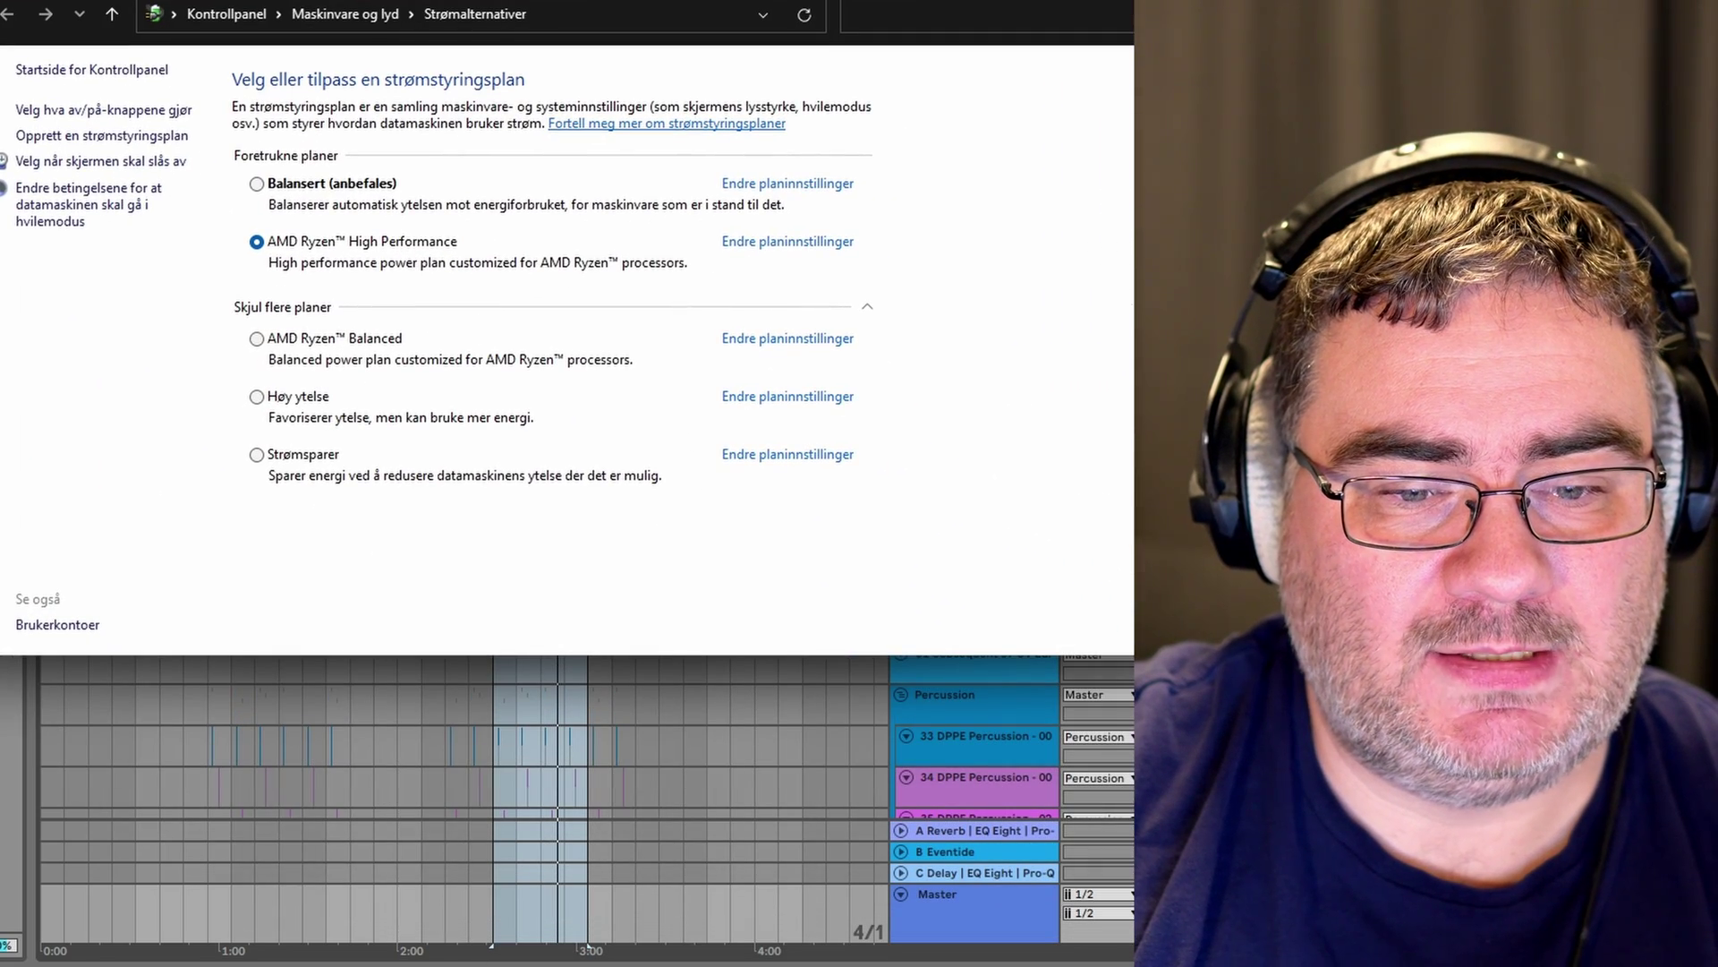
drag(535, 2, 418, 0)
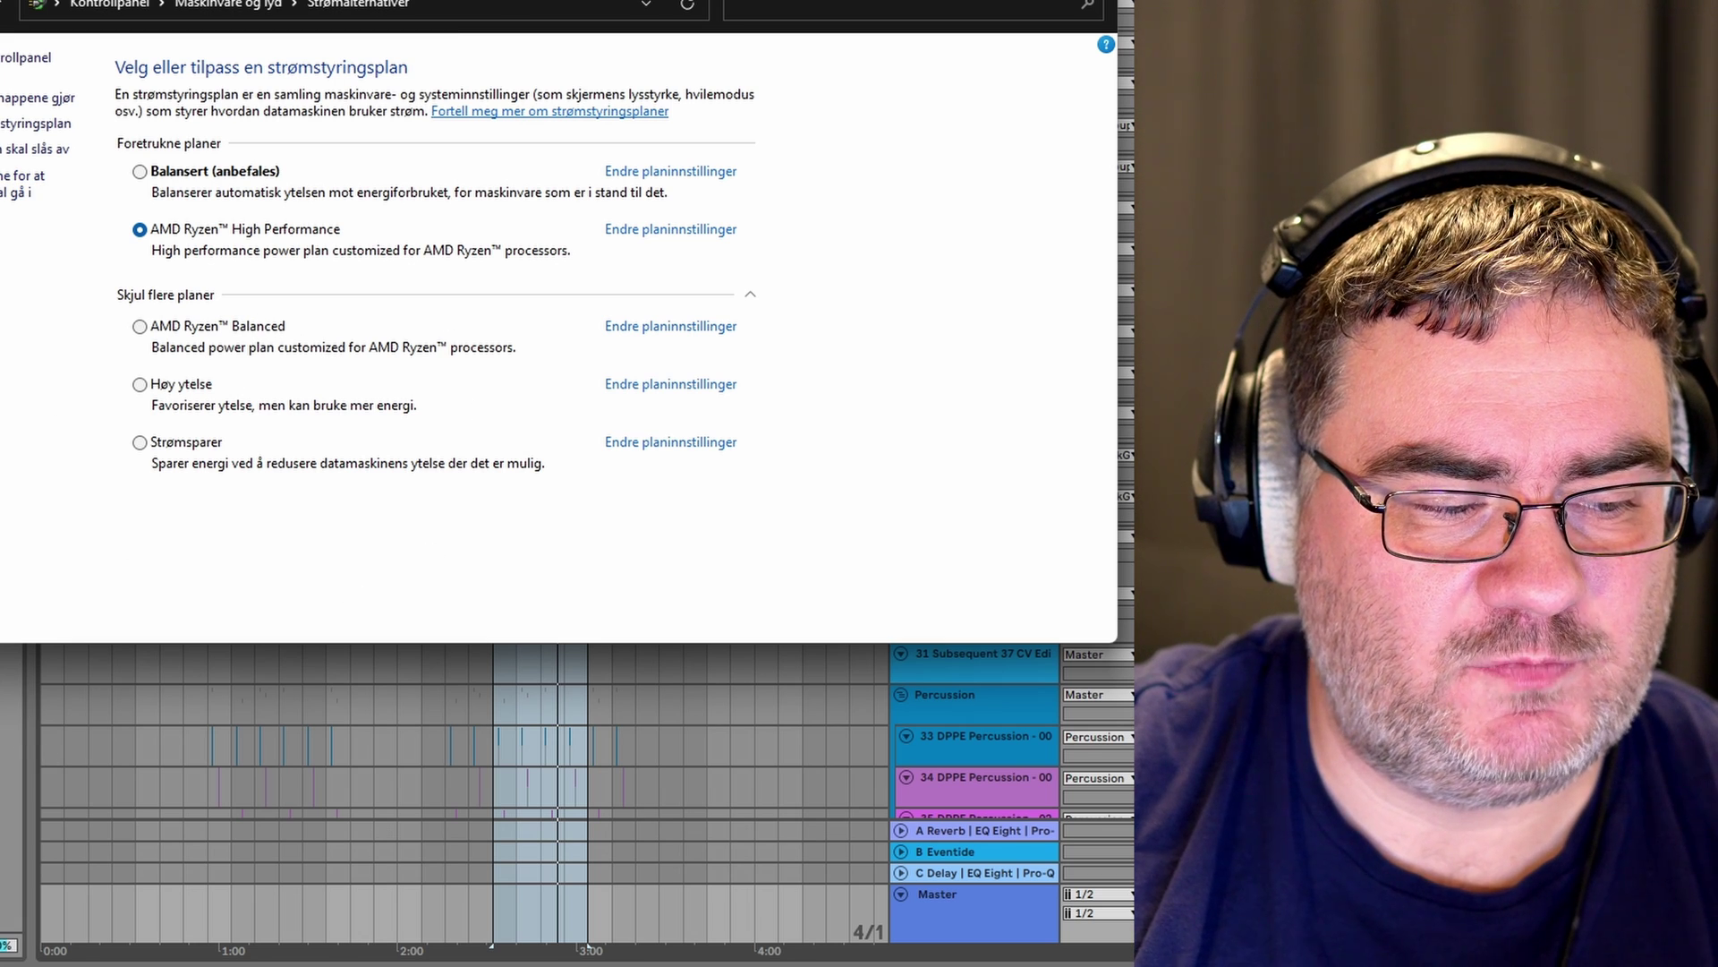
key(super)
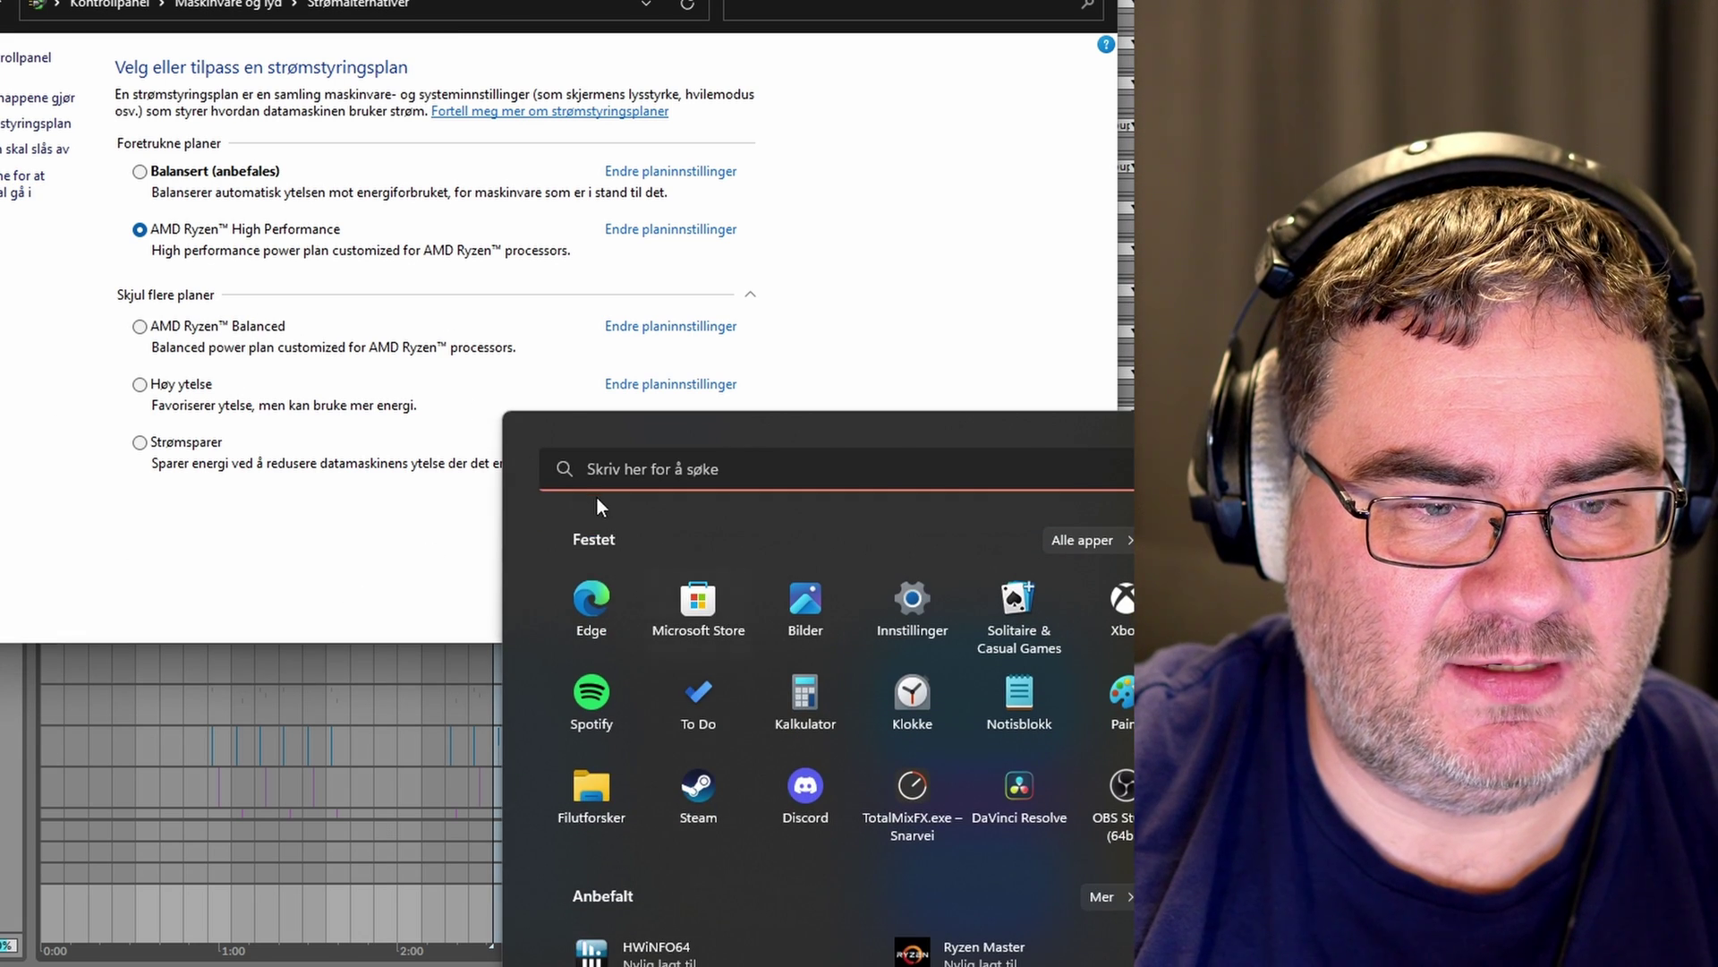
click(629, 469)
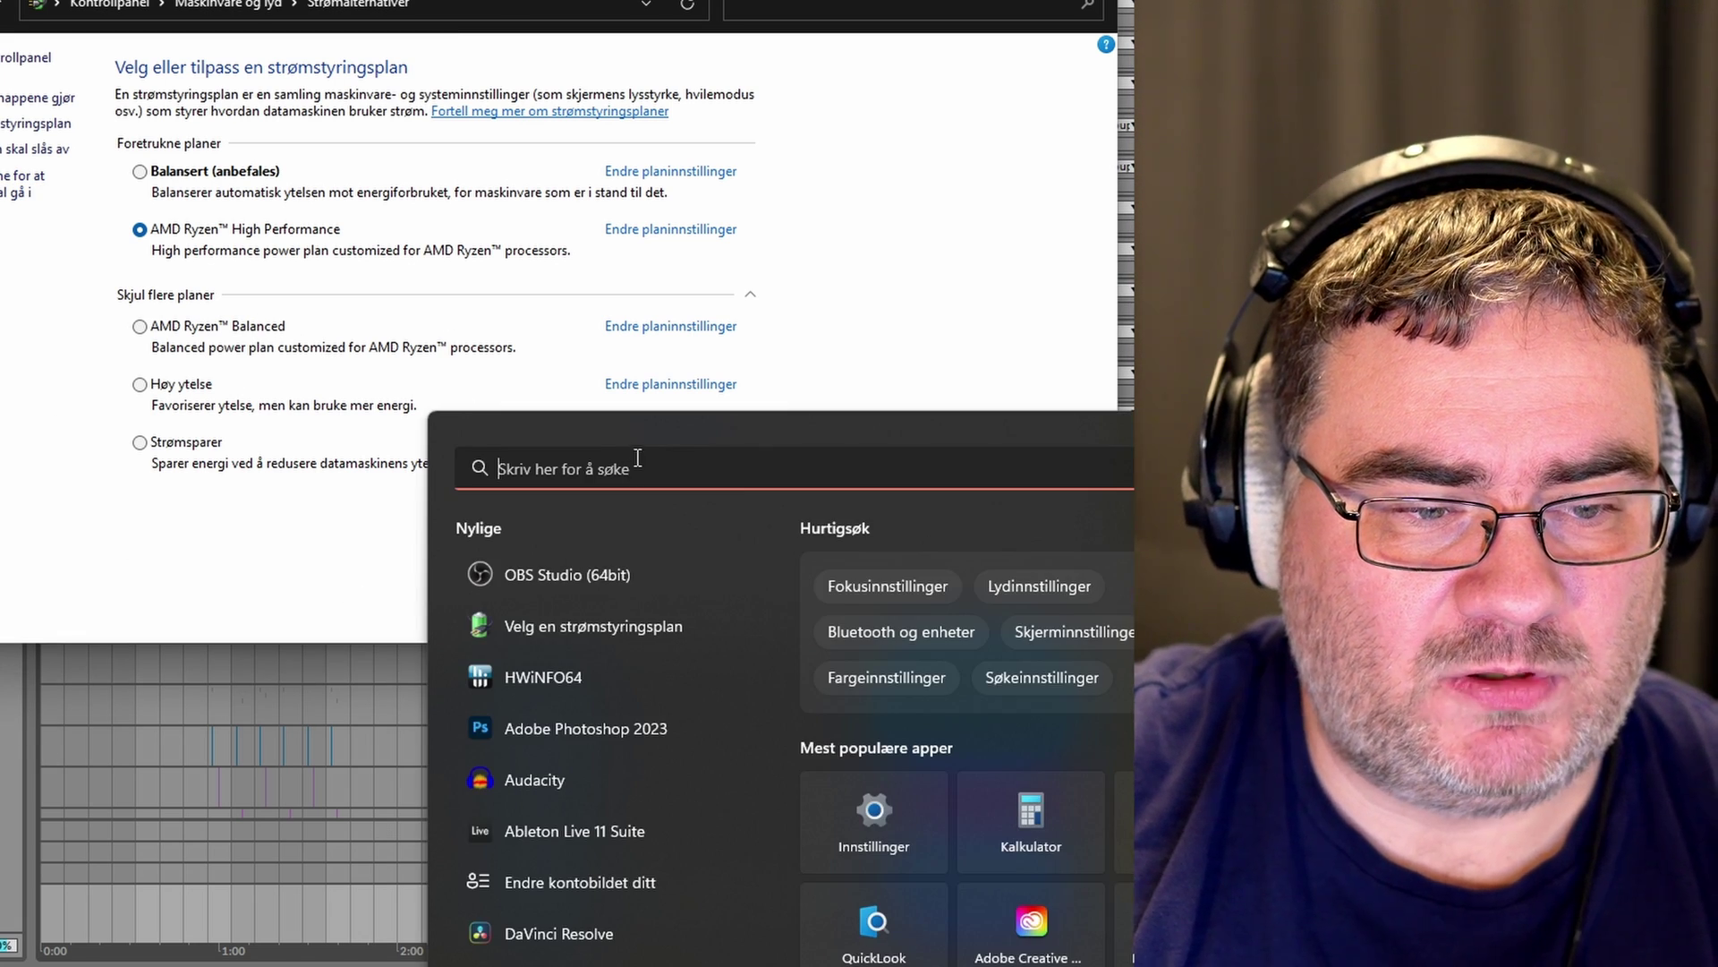
key(Escape)
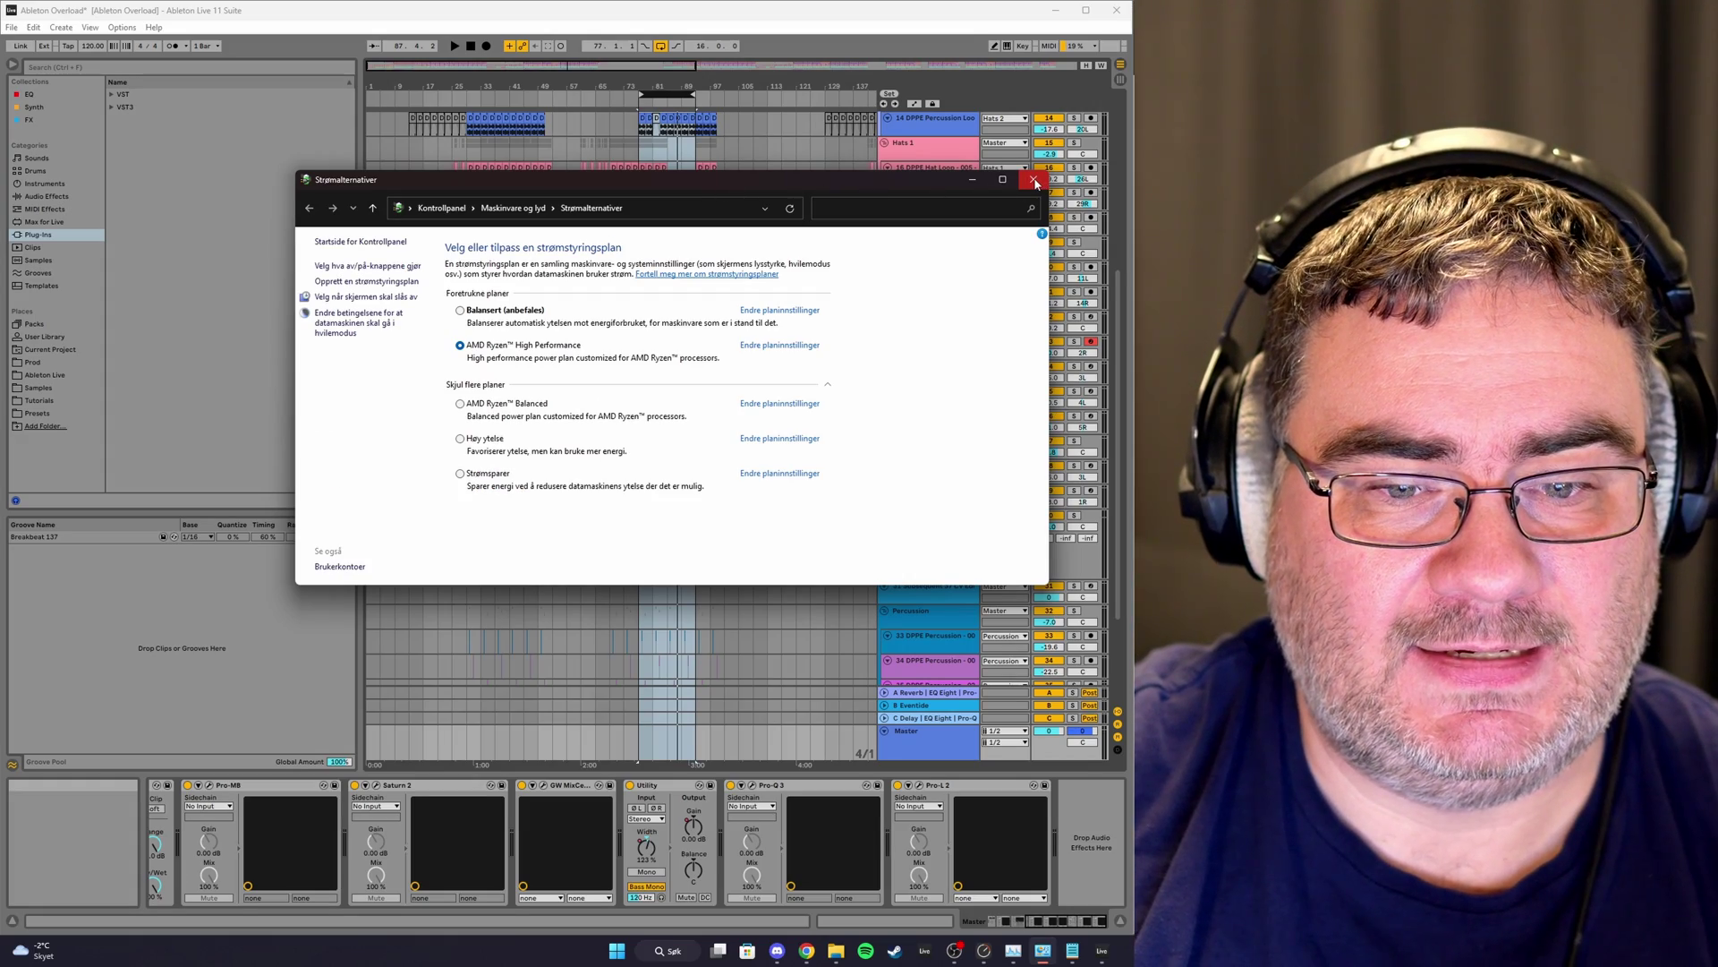
Close Power Options and freeze the upper PluckGlue track to save CPU.
click(1035, 181)
key(Down)
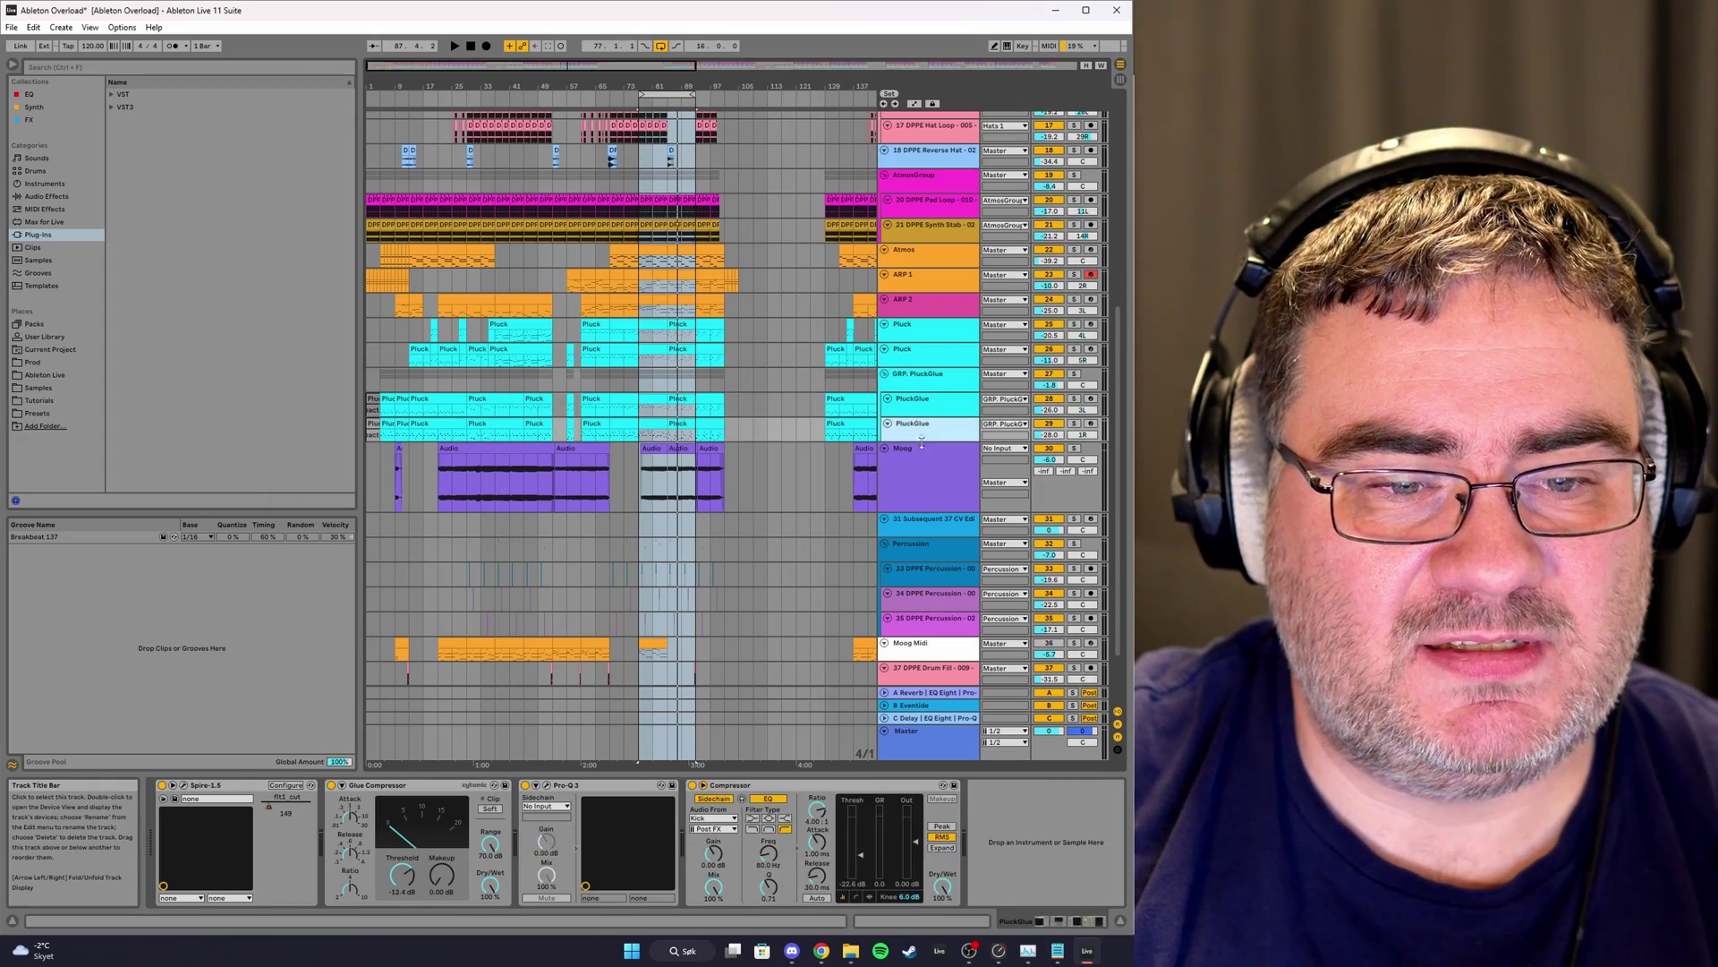
key(Up)
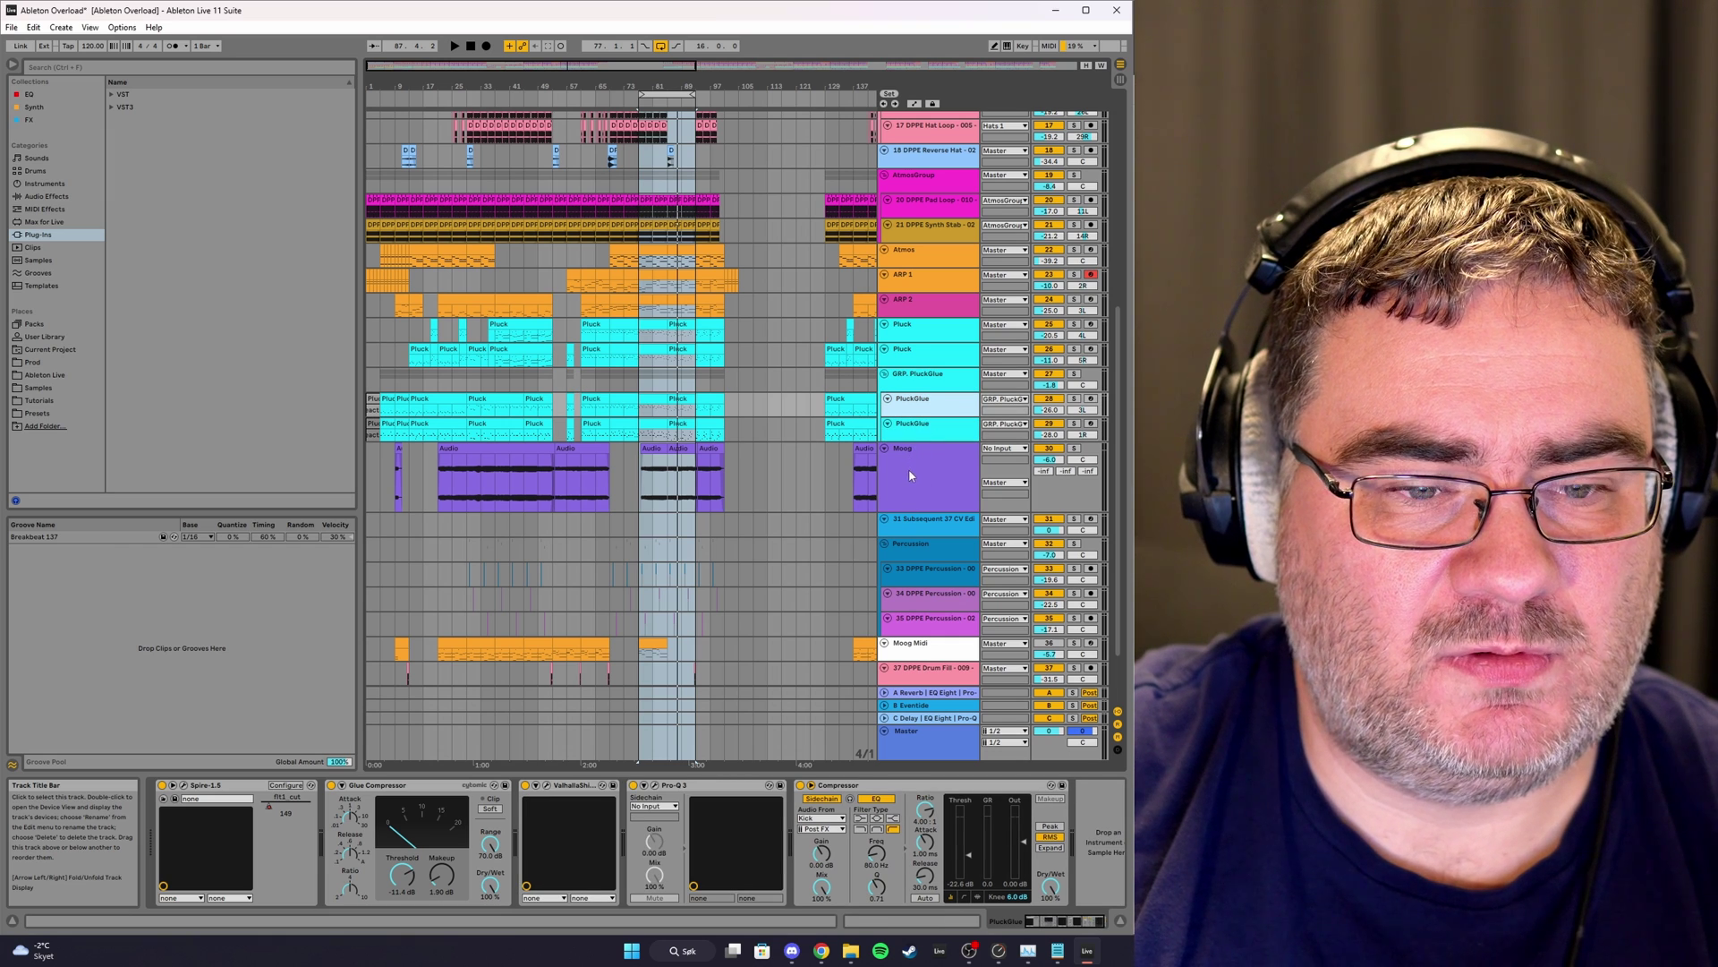
key(Down)
click(913, 412)
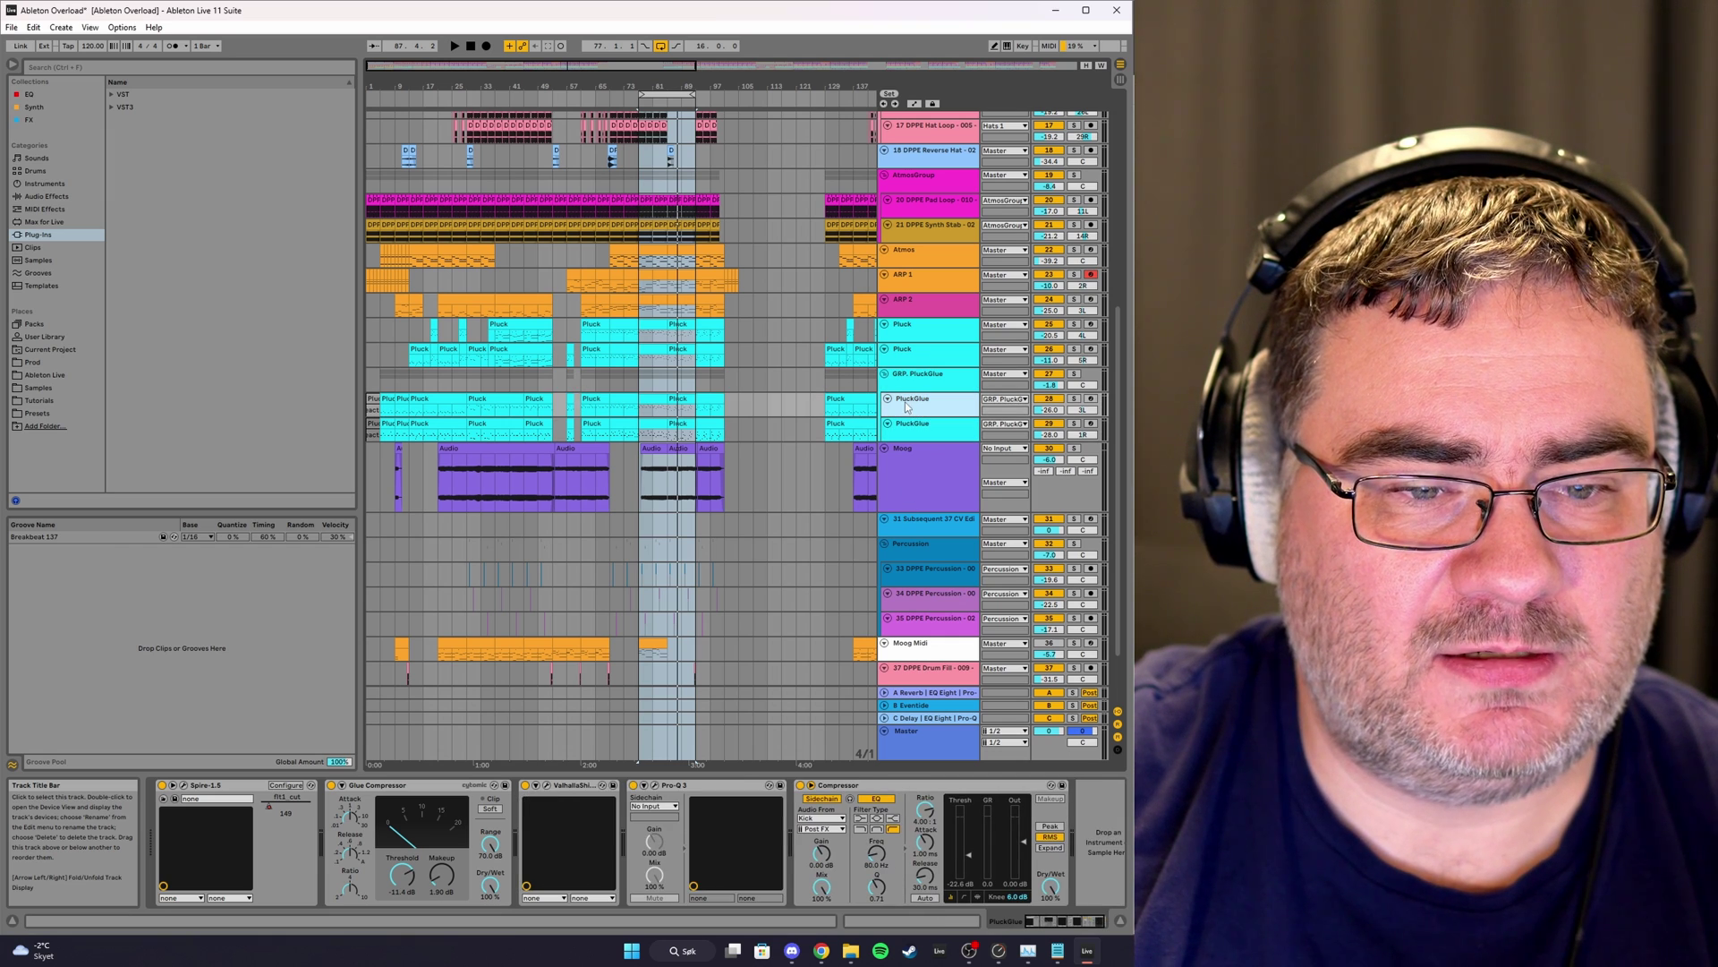
right_click(908, 410)
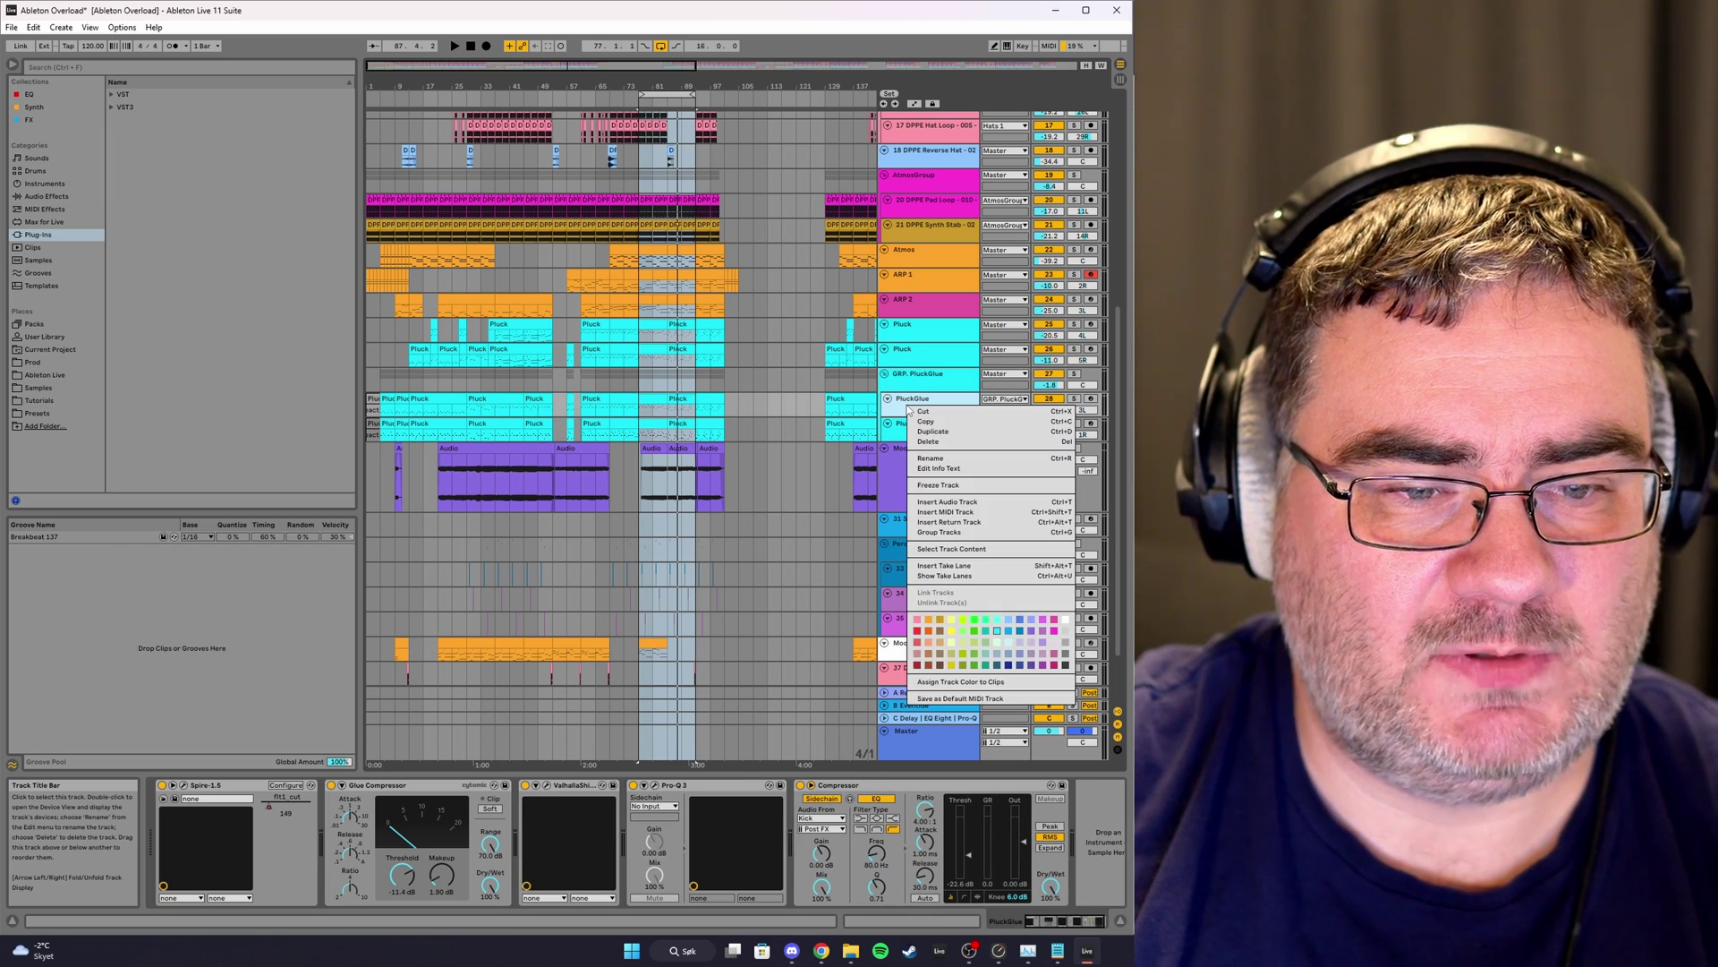
click(936, 484)
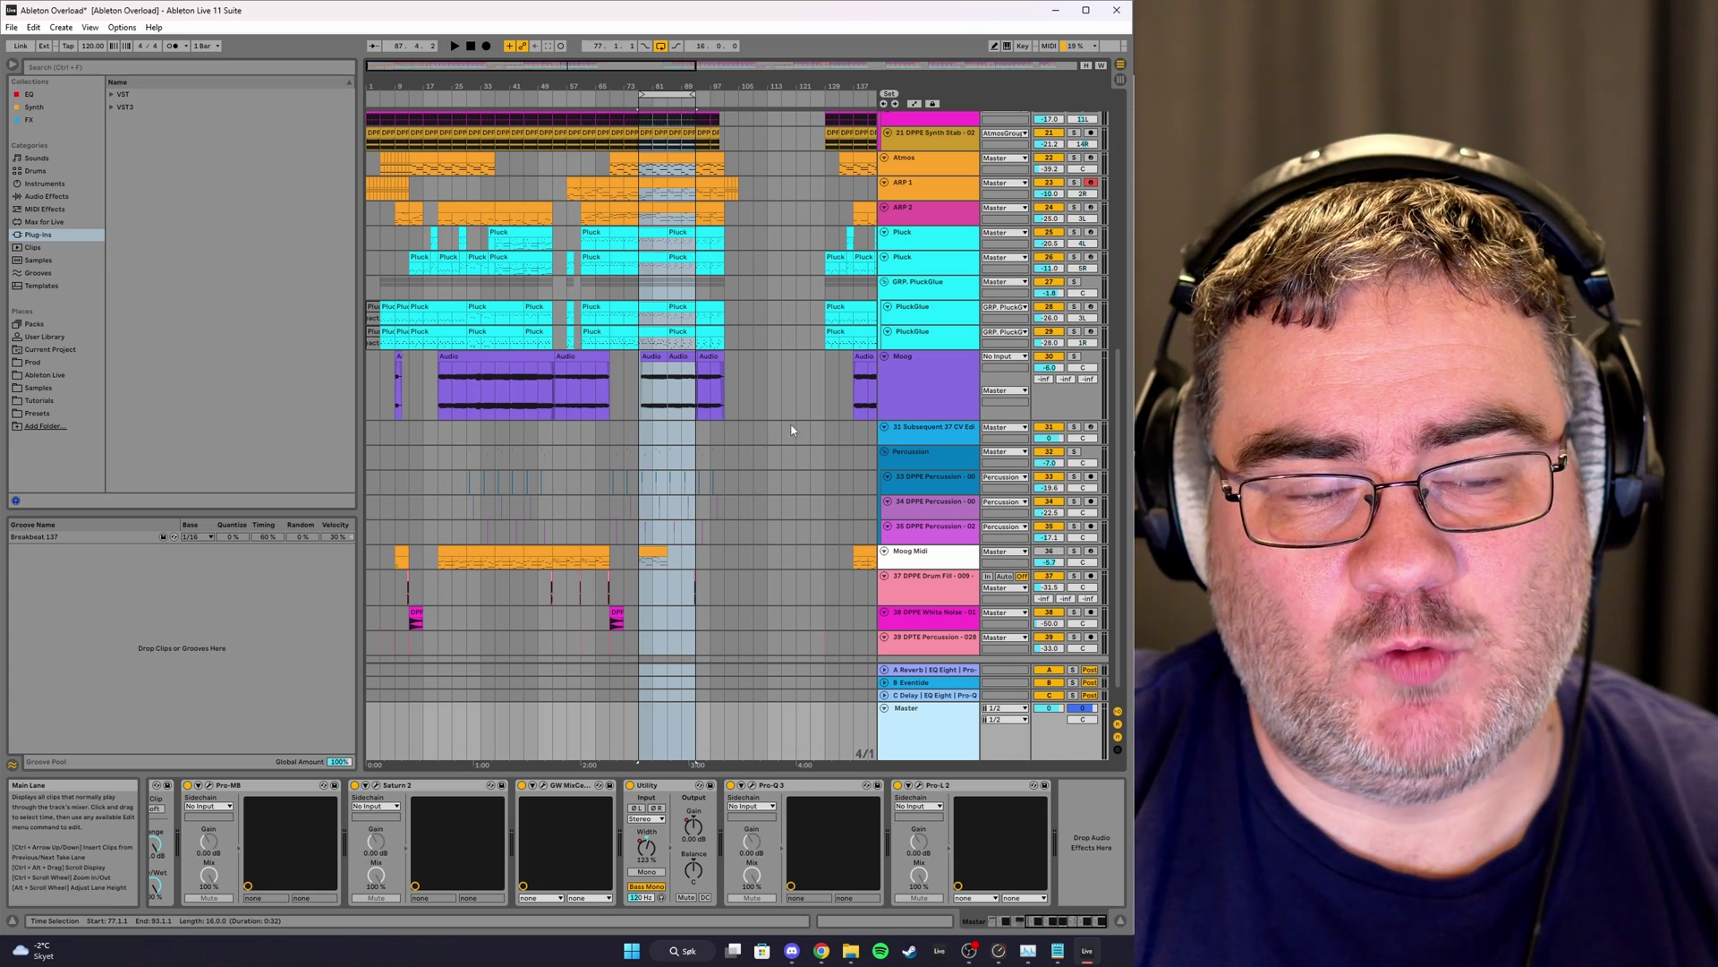
Make the ARP 1 and 21 DPPE Synth Stab - 02 track lanes taller.
click(949, 196)
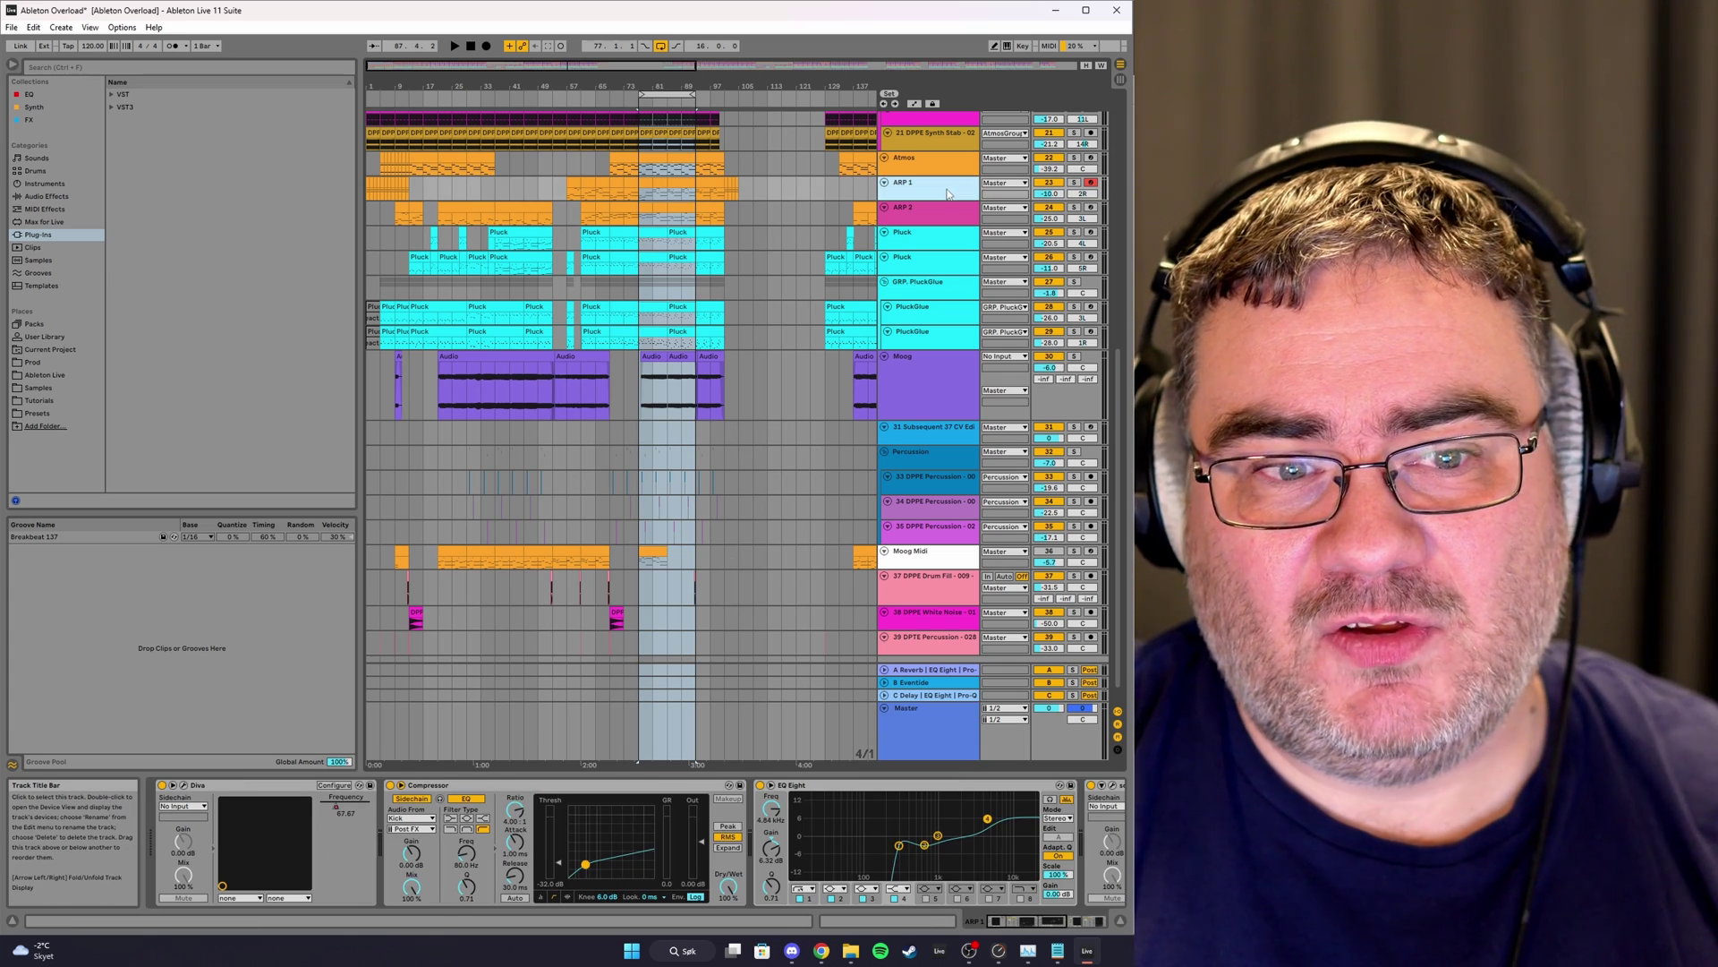
drag(947, 199, 947, 256)
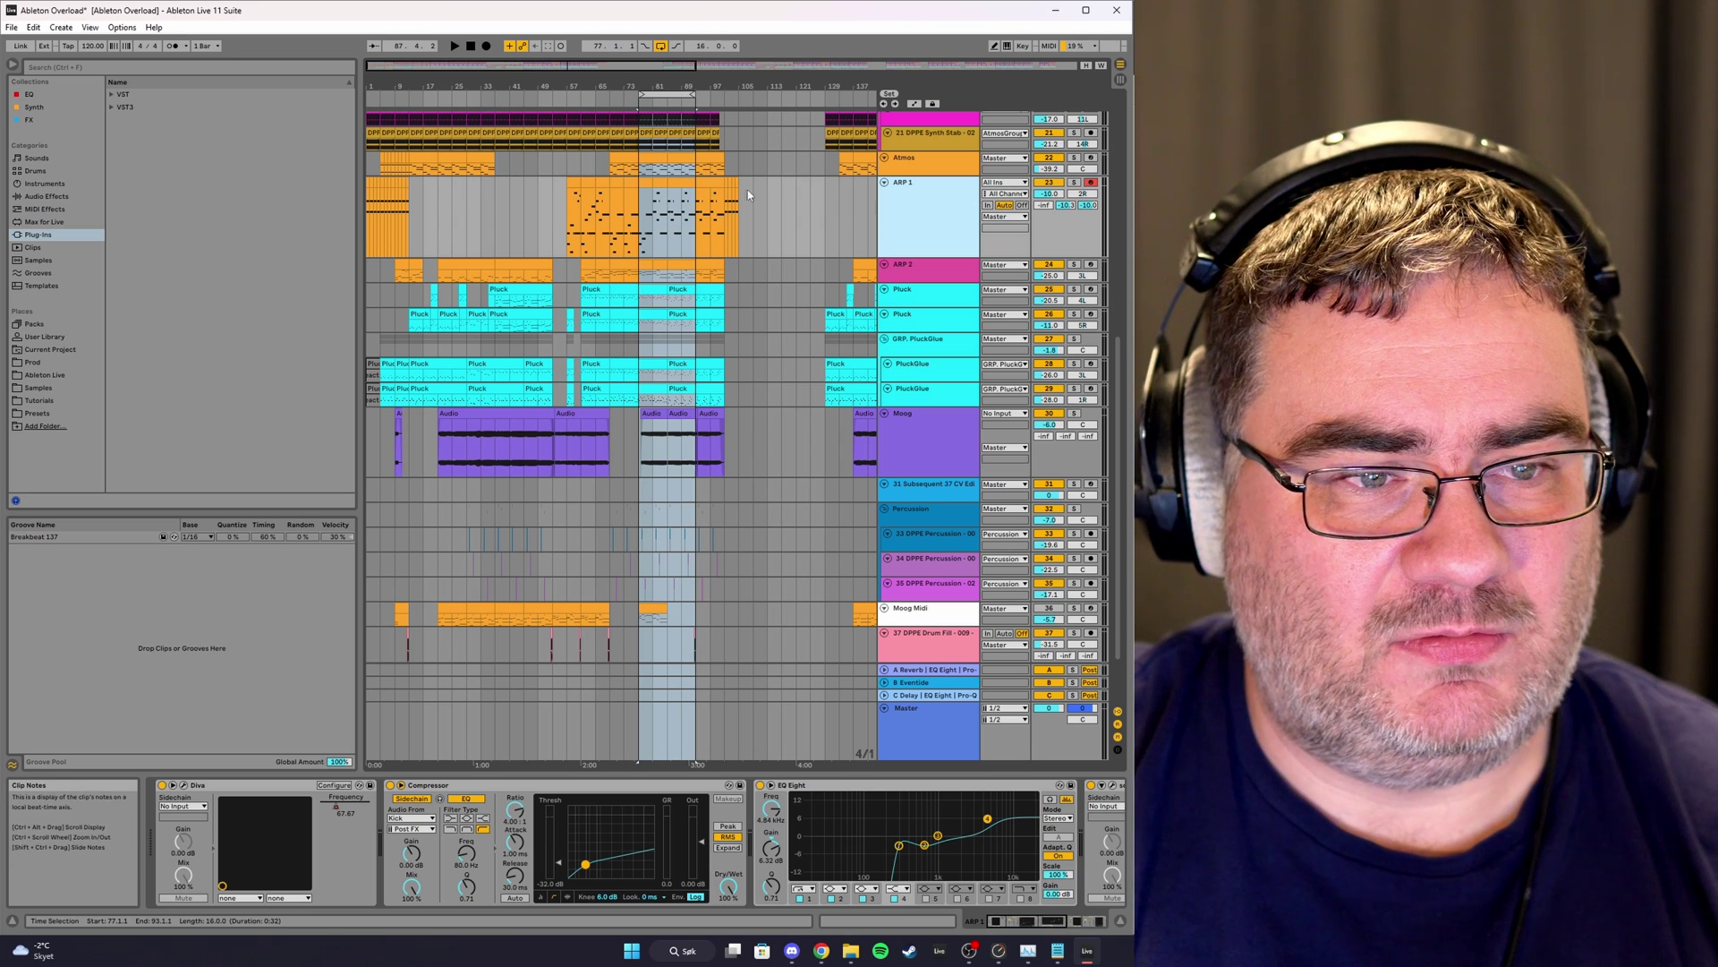
click(929, 168)
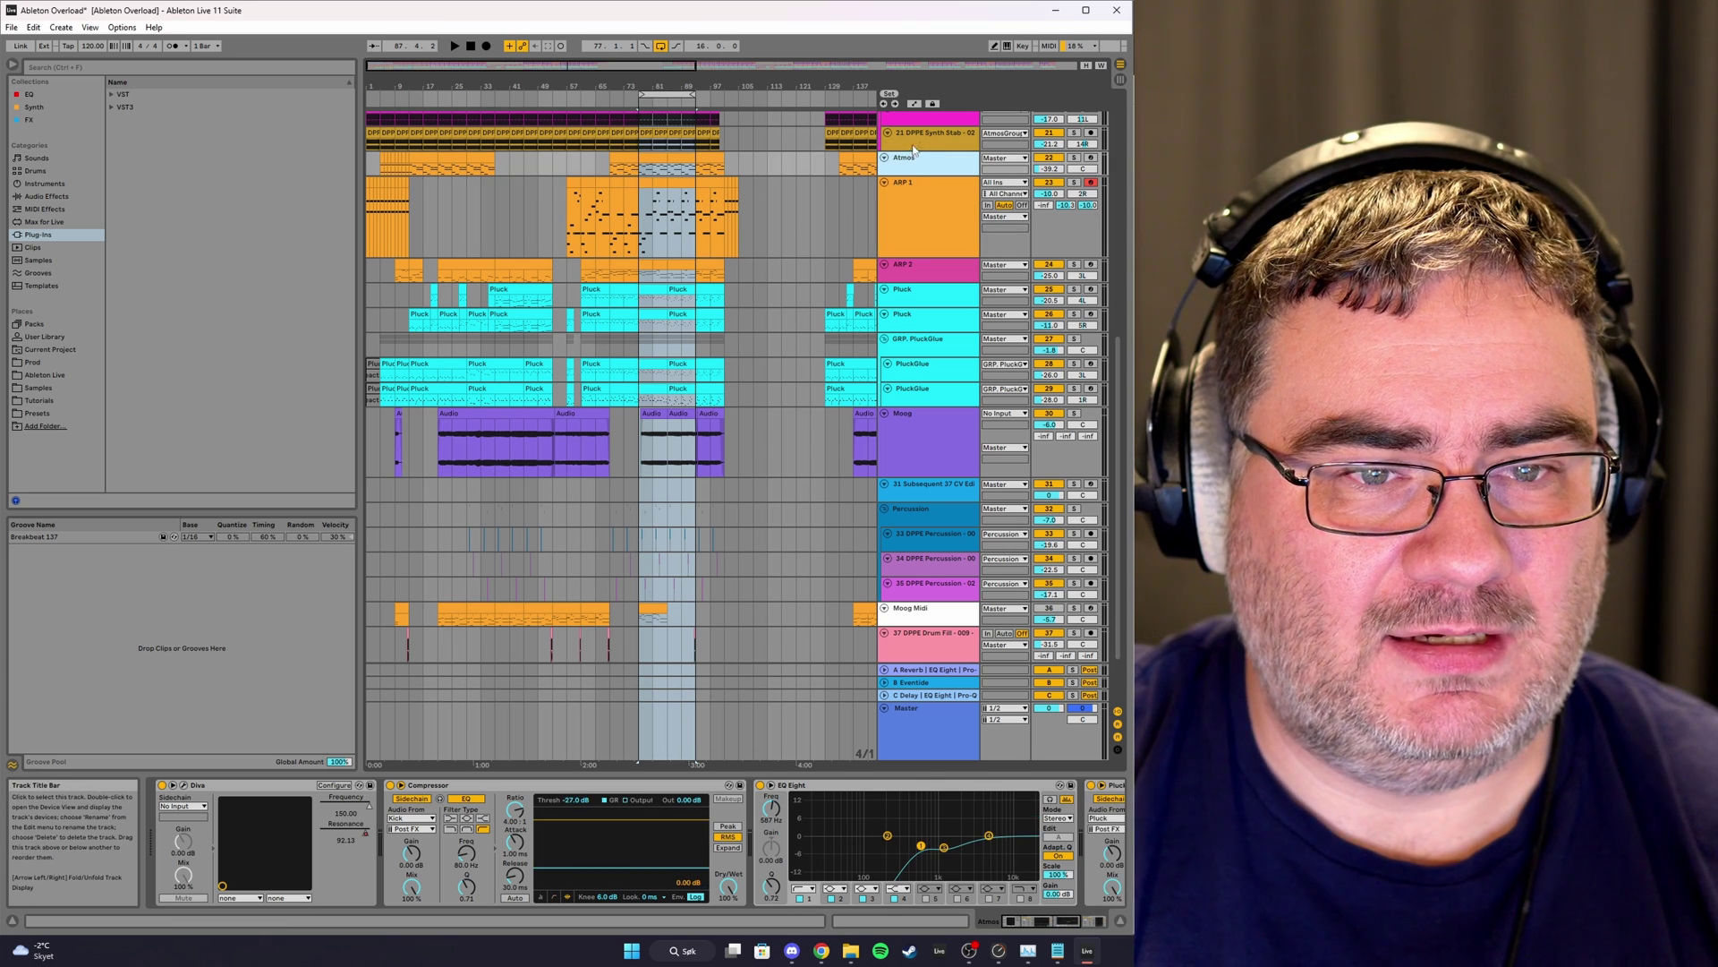
key(Up)
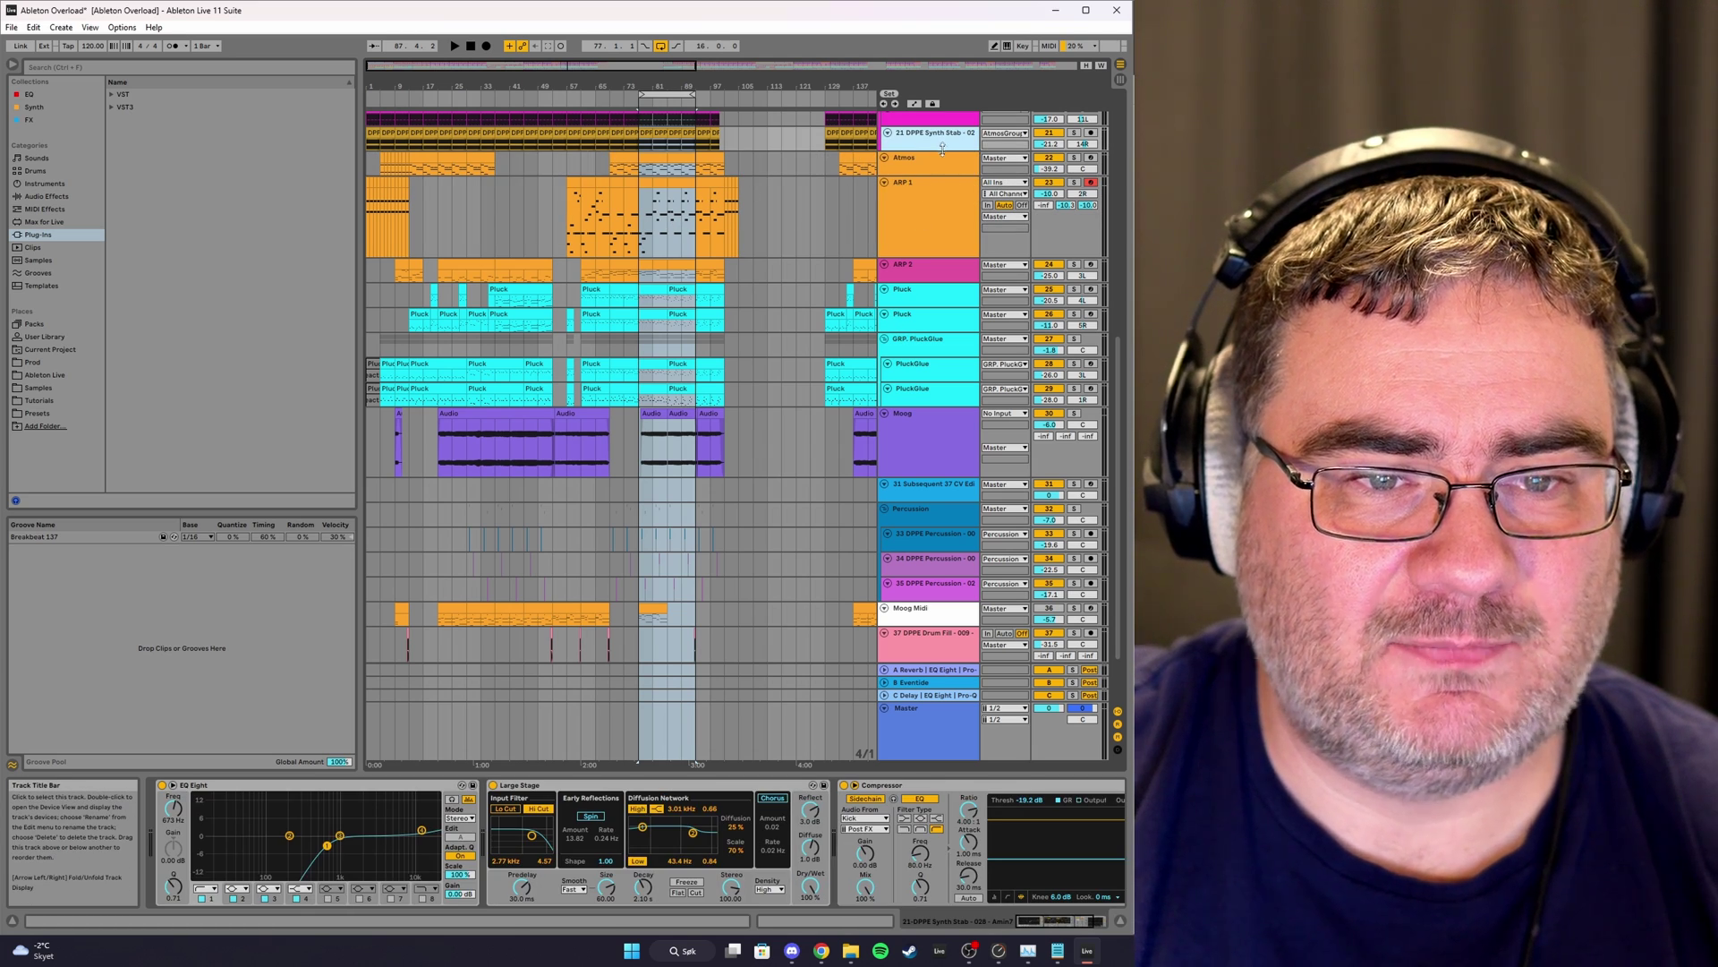
drag(942, 150, 934, 196)
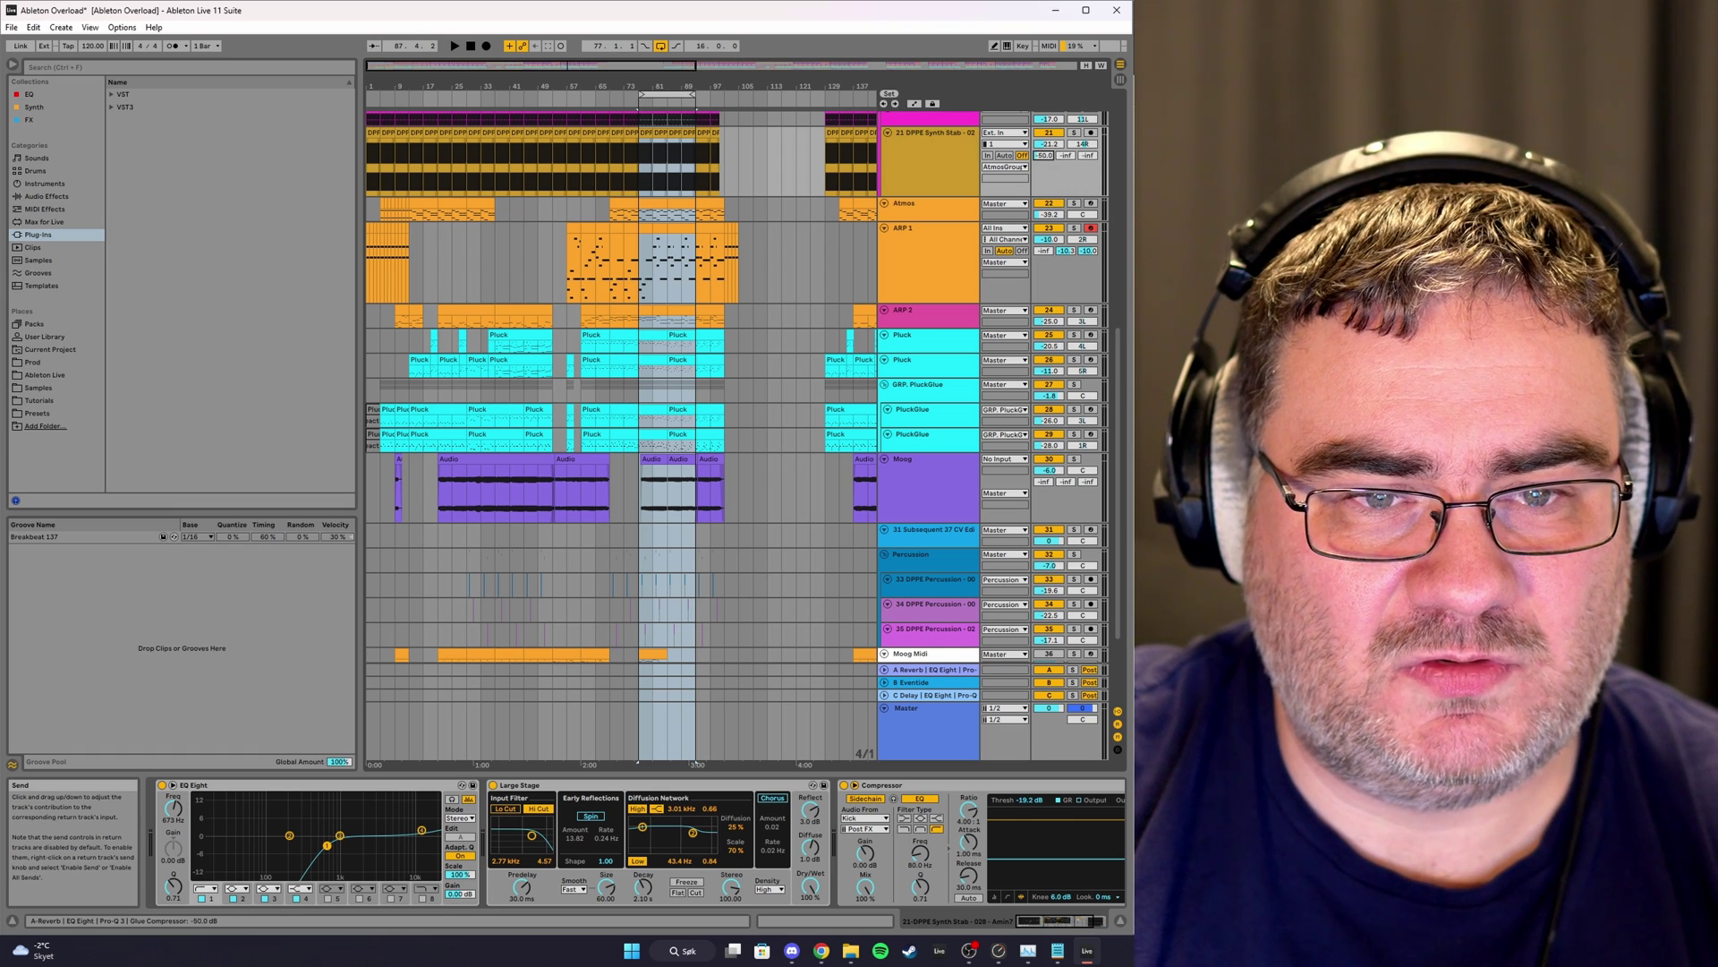
Solo and play the Synth Stab track, raising its reverb send A to -21.2.
click(1074, 133)
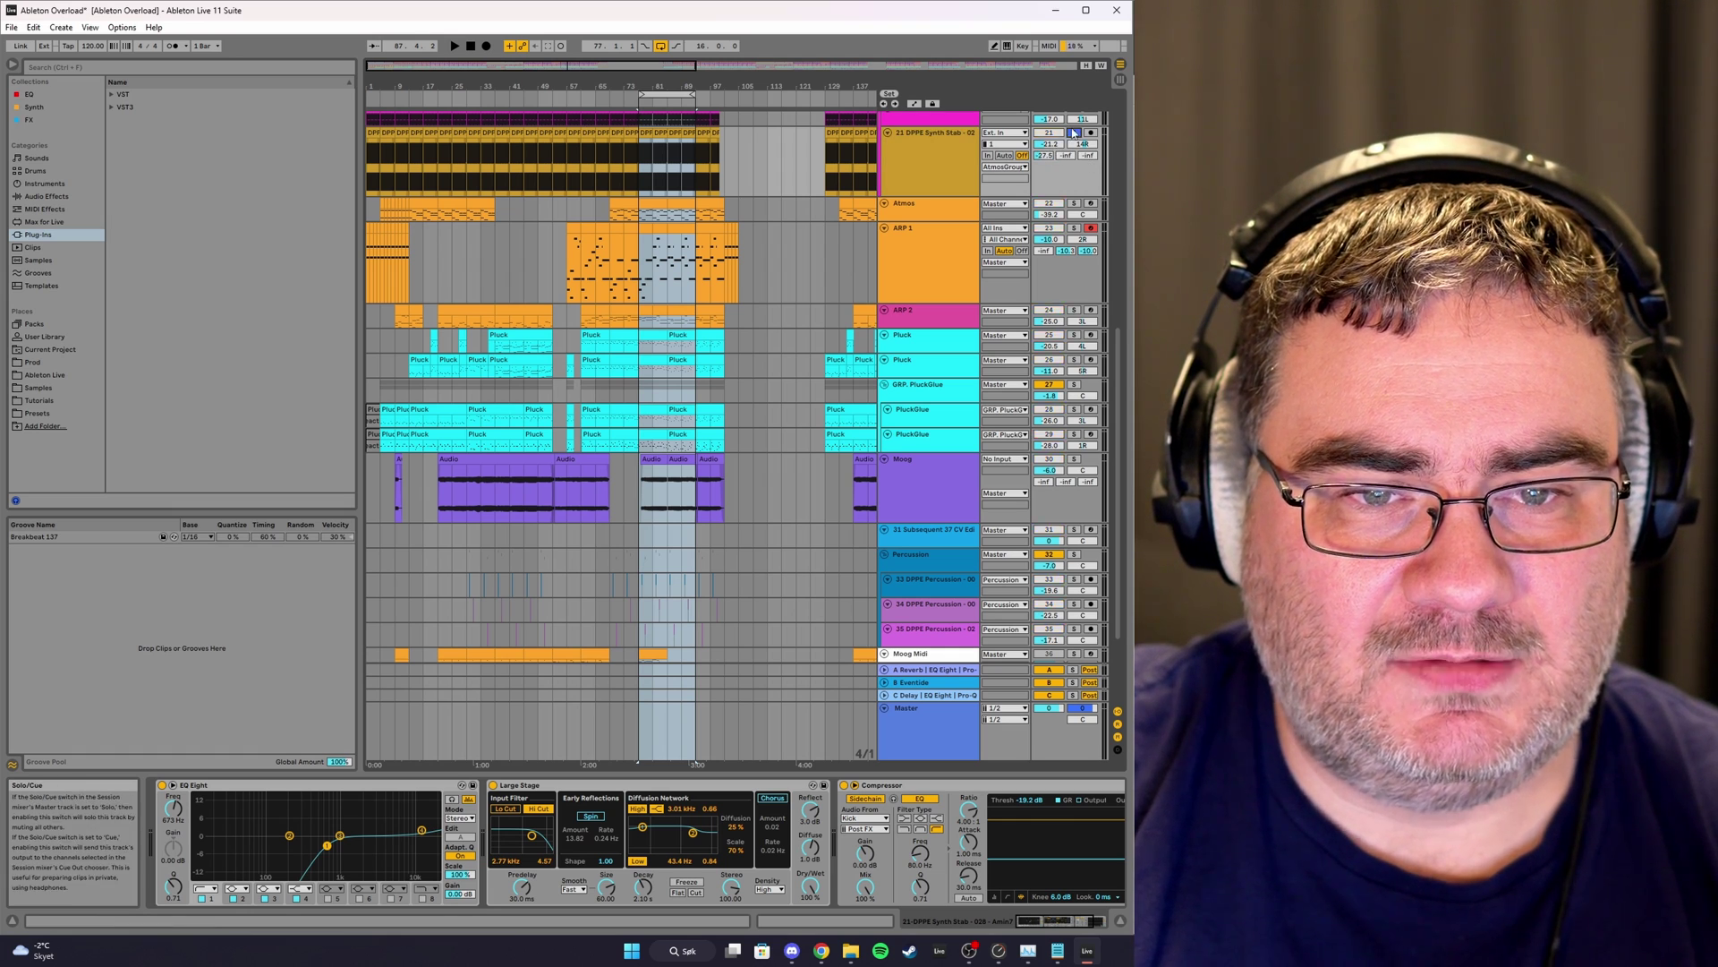
key(space)
drag(1044, 155, 1045, 134)
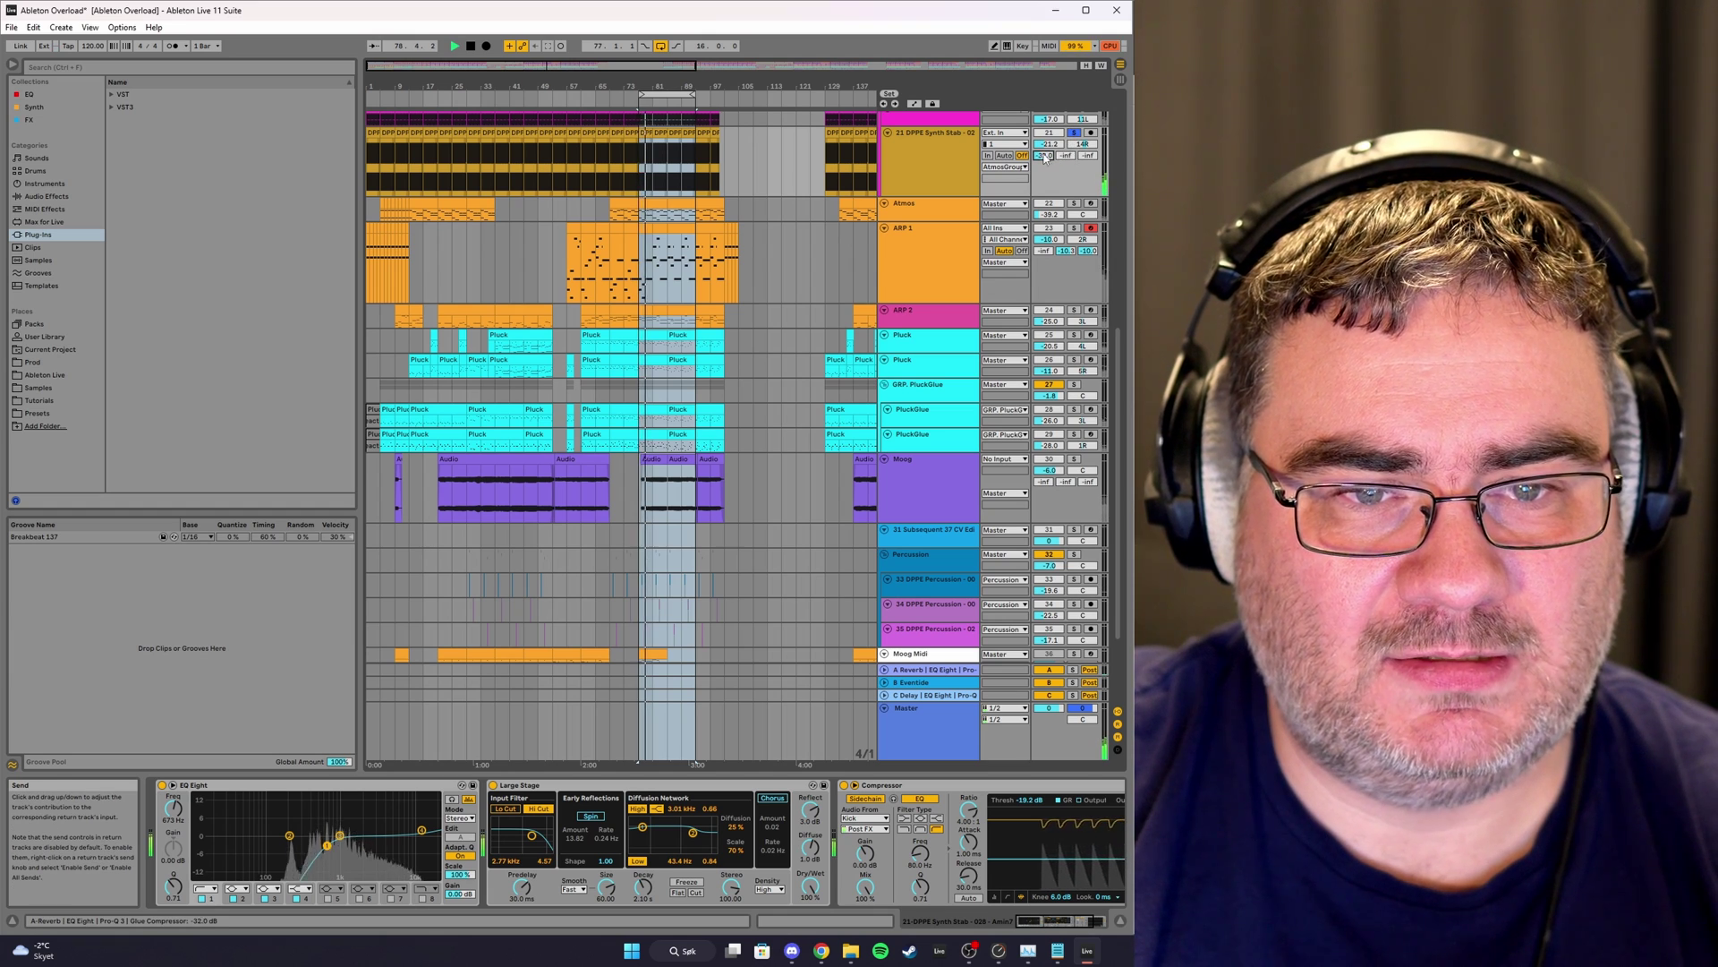
Stop playback, scroll up to the Kick track, and briefly switch to Chrome.
key(space)
scroll(910, 378, up, 10)
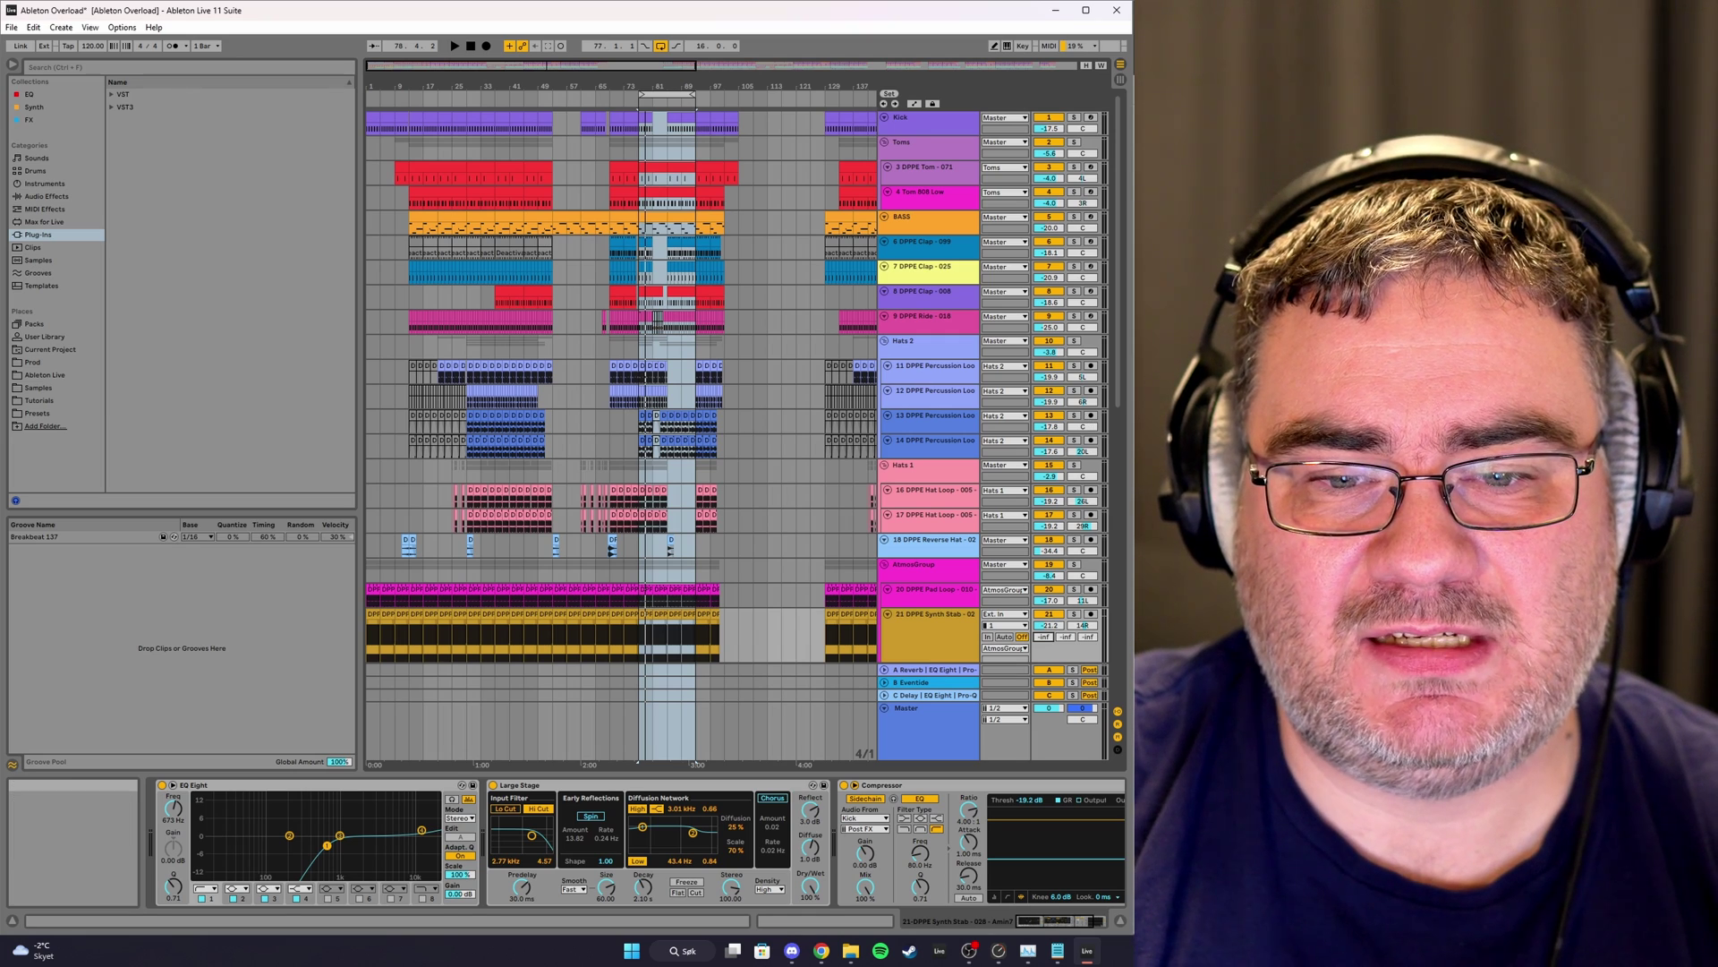
key(alt+Tab)
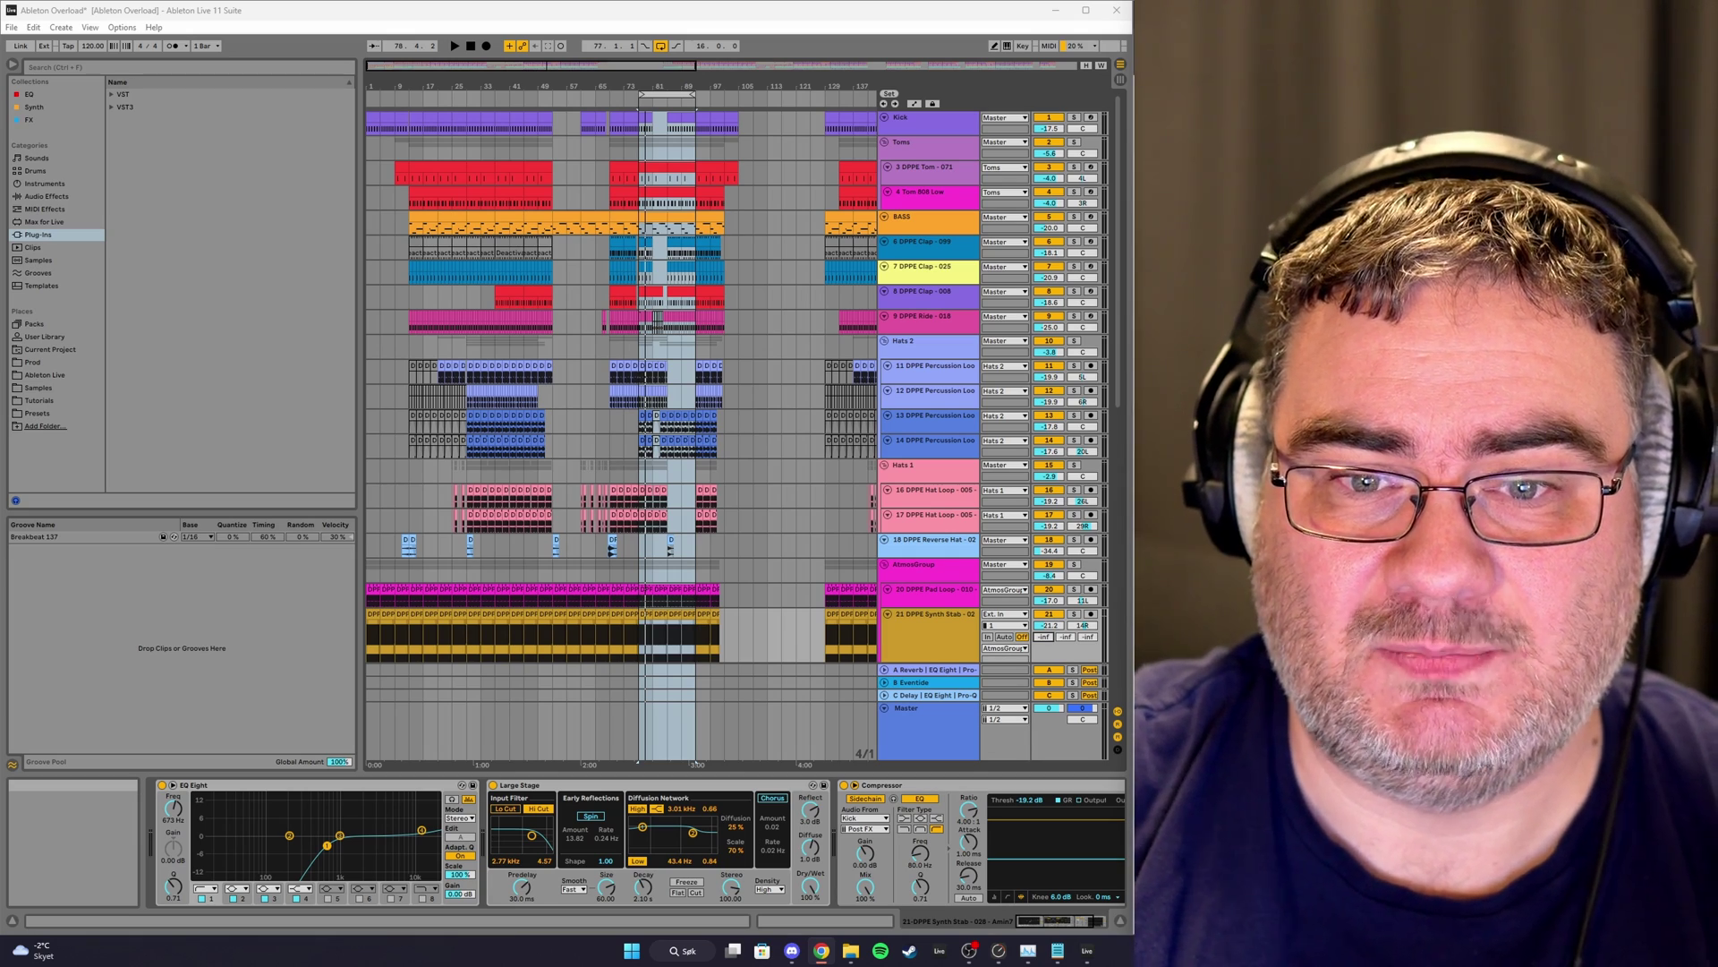
Inspect the Kick track's sampler and EQ Eight device options.
click(925, 130)
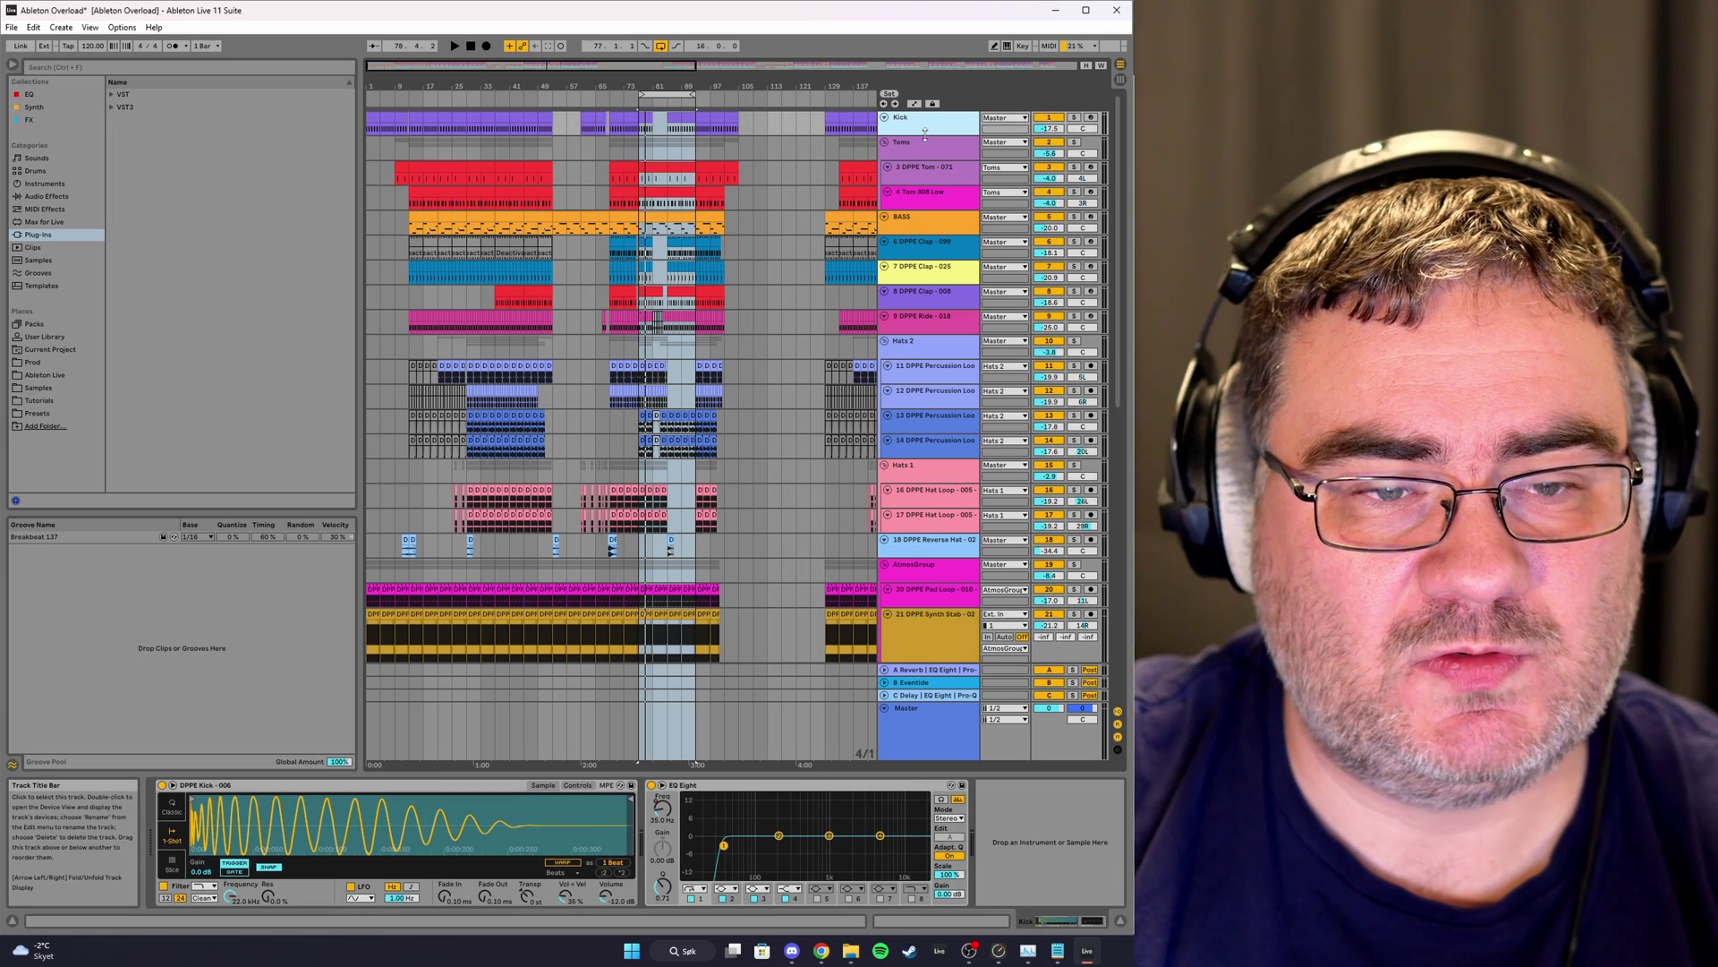
click(922, 156)
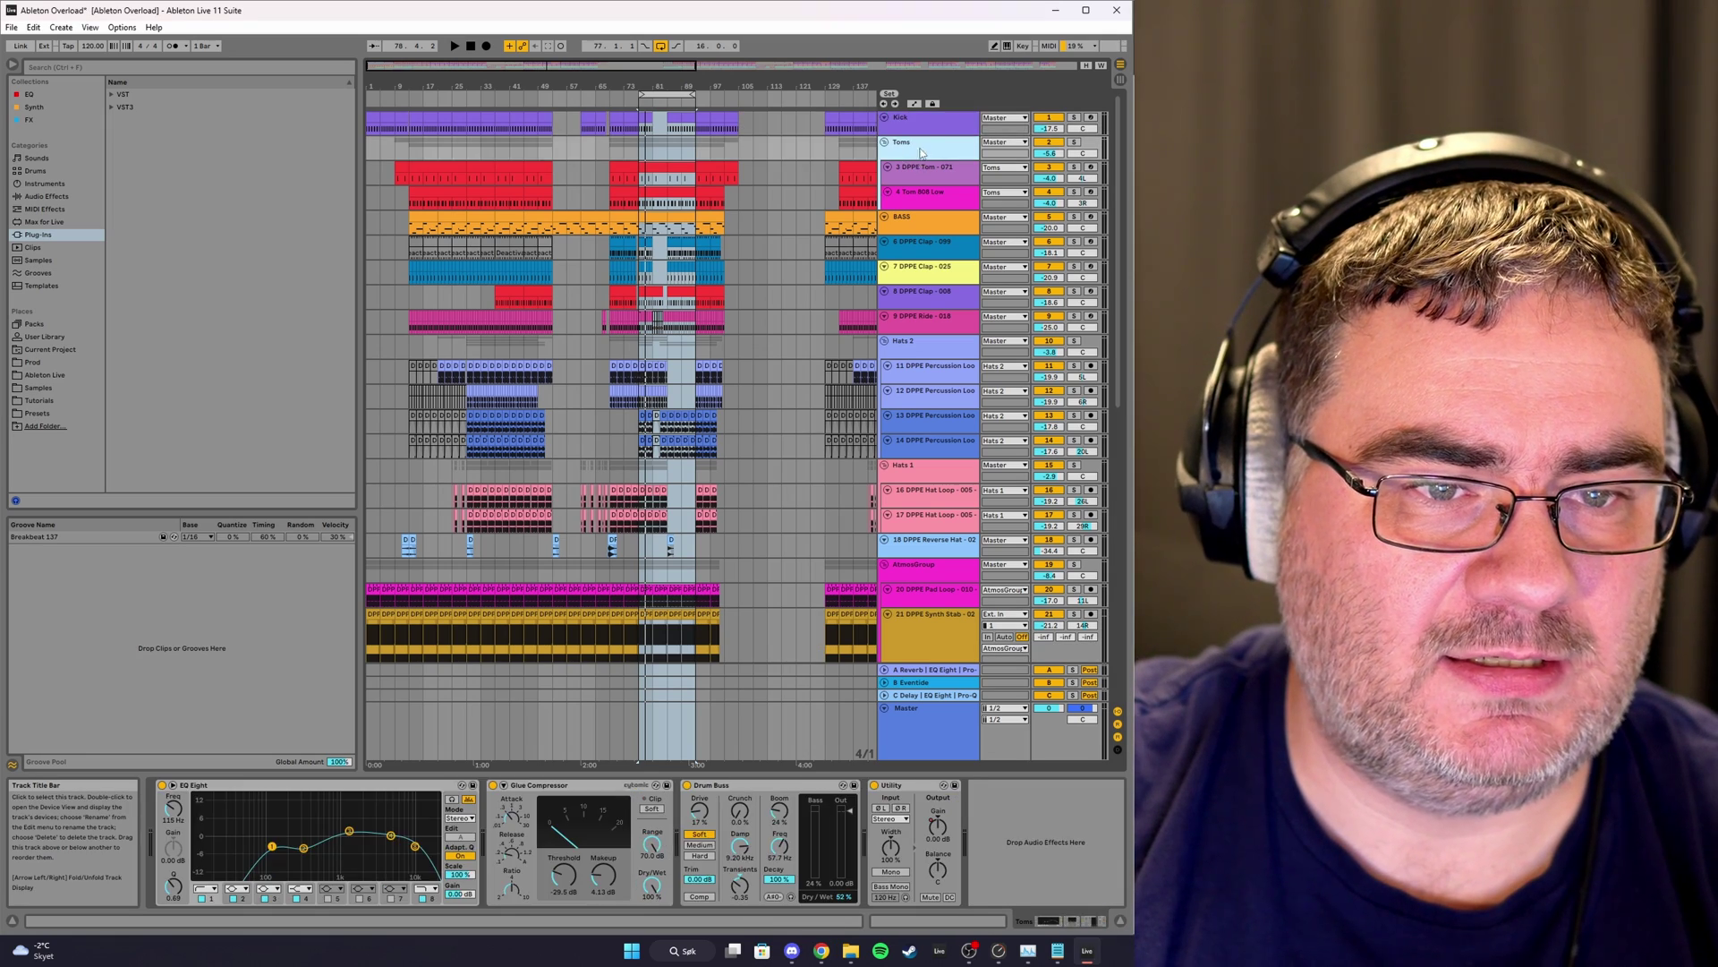
click(924, 130)
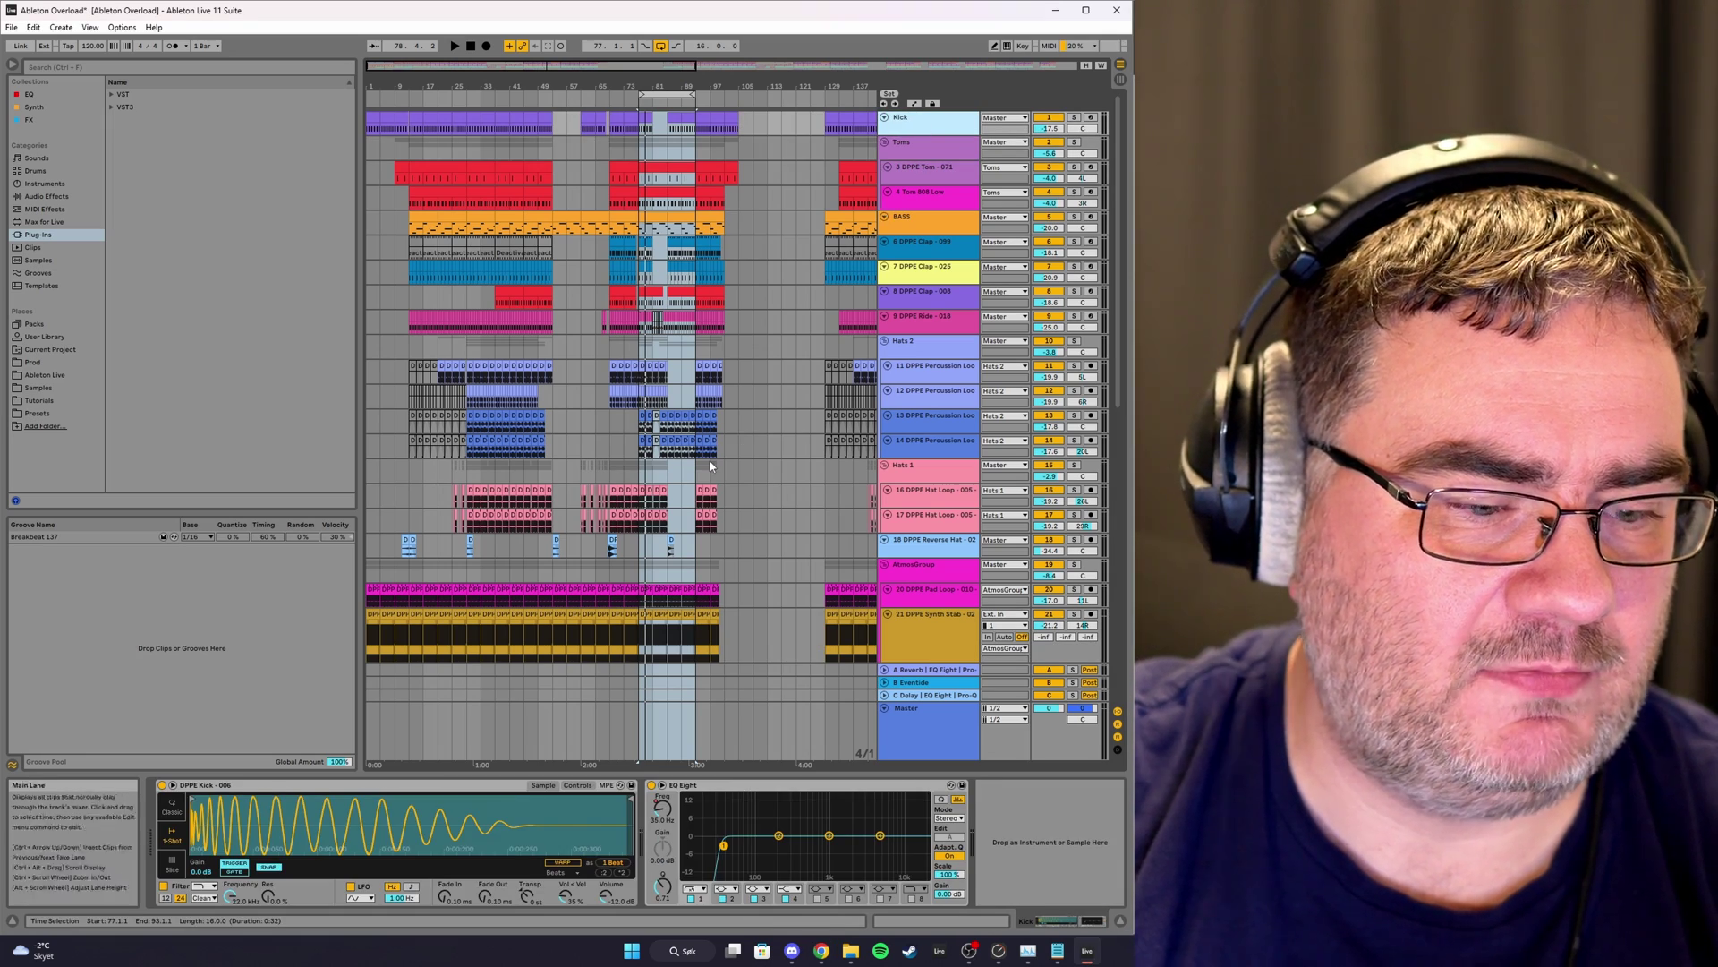
right_click(484, 786)
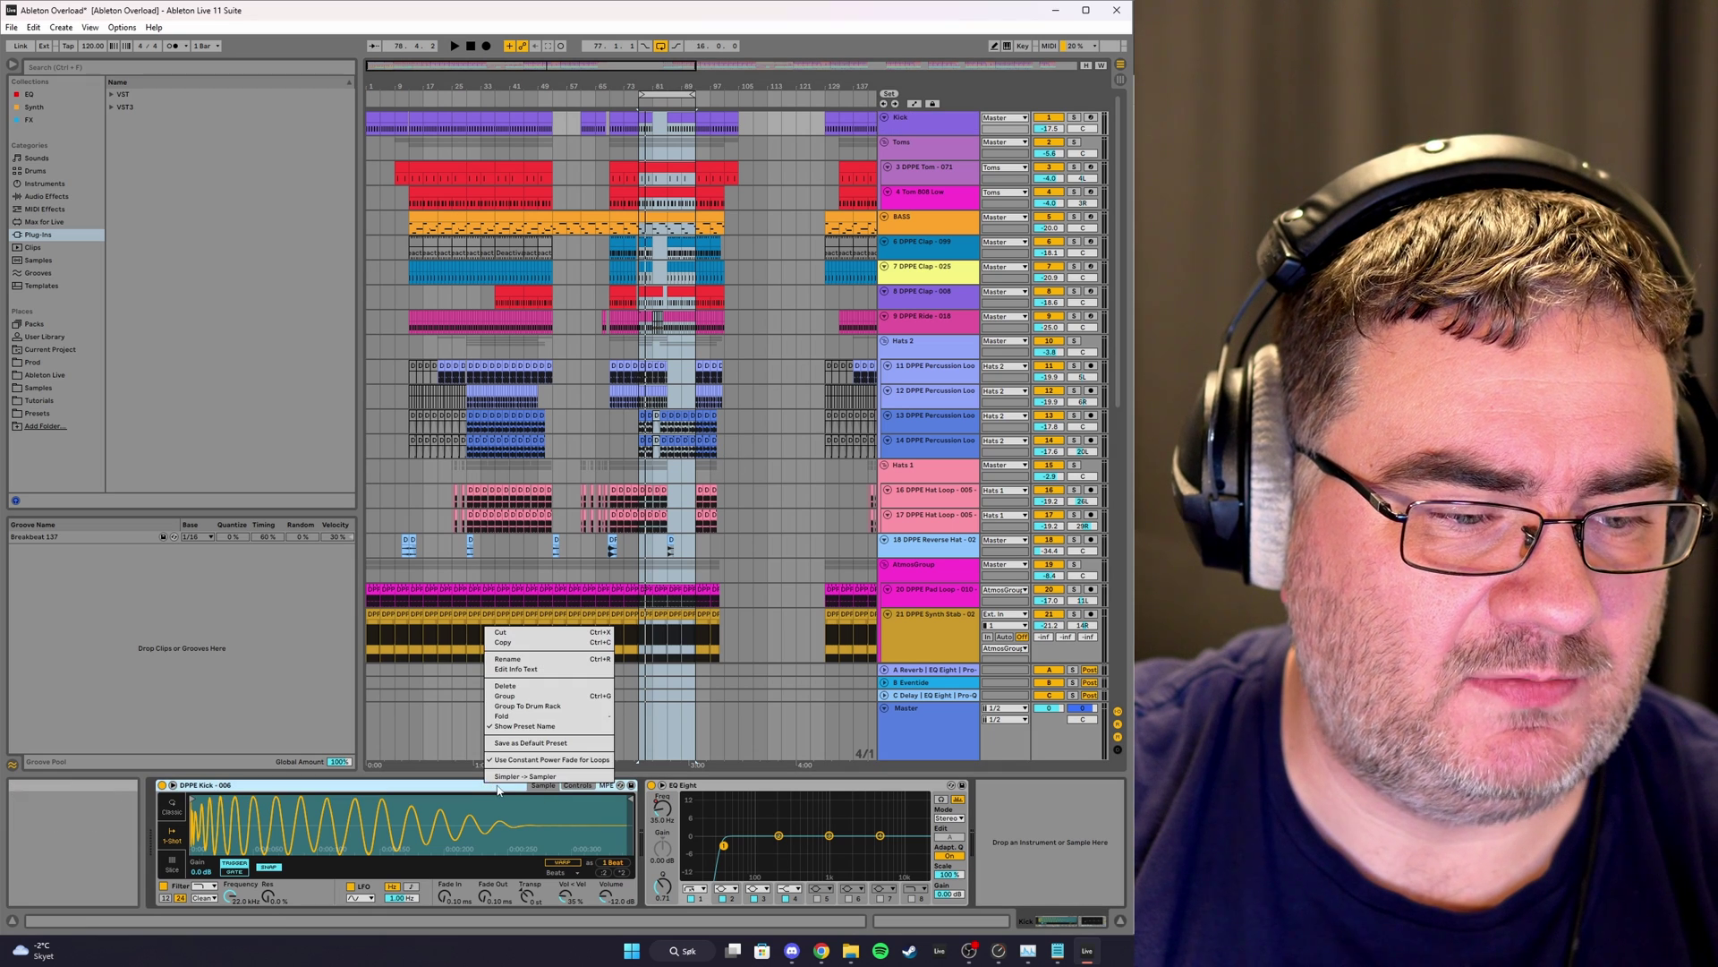
right_click(748, 787)
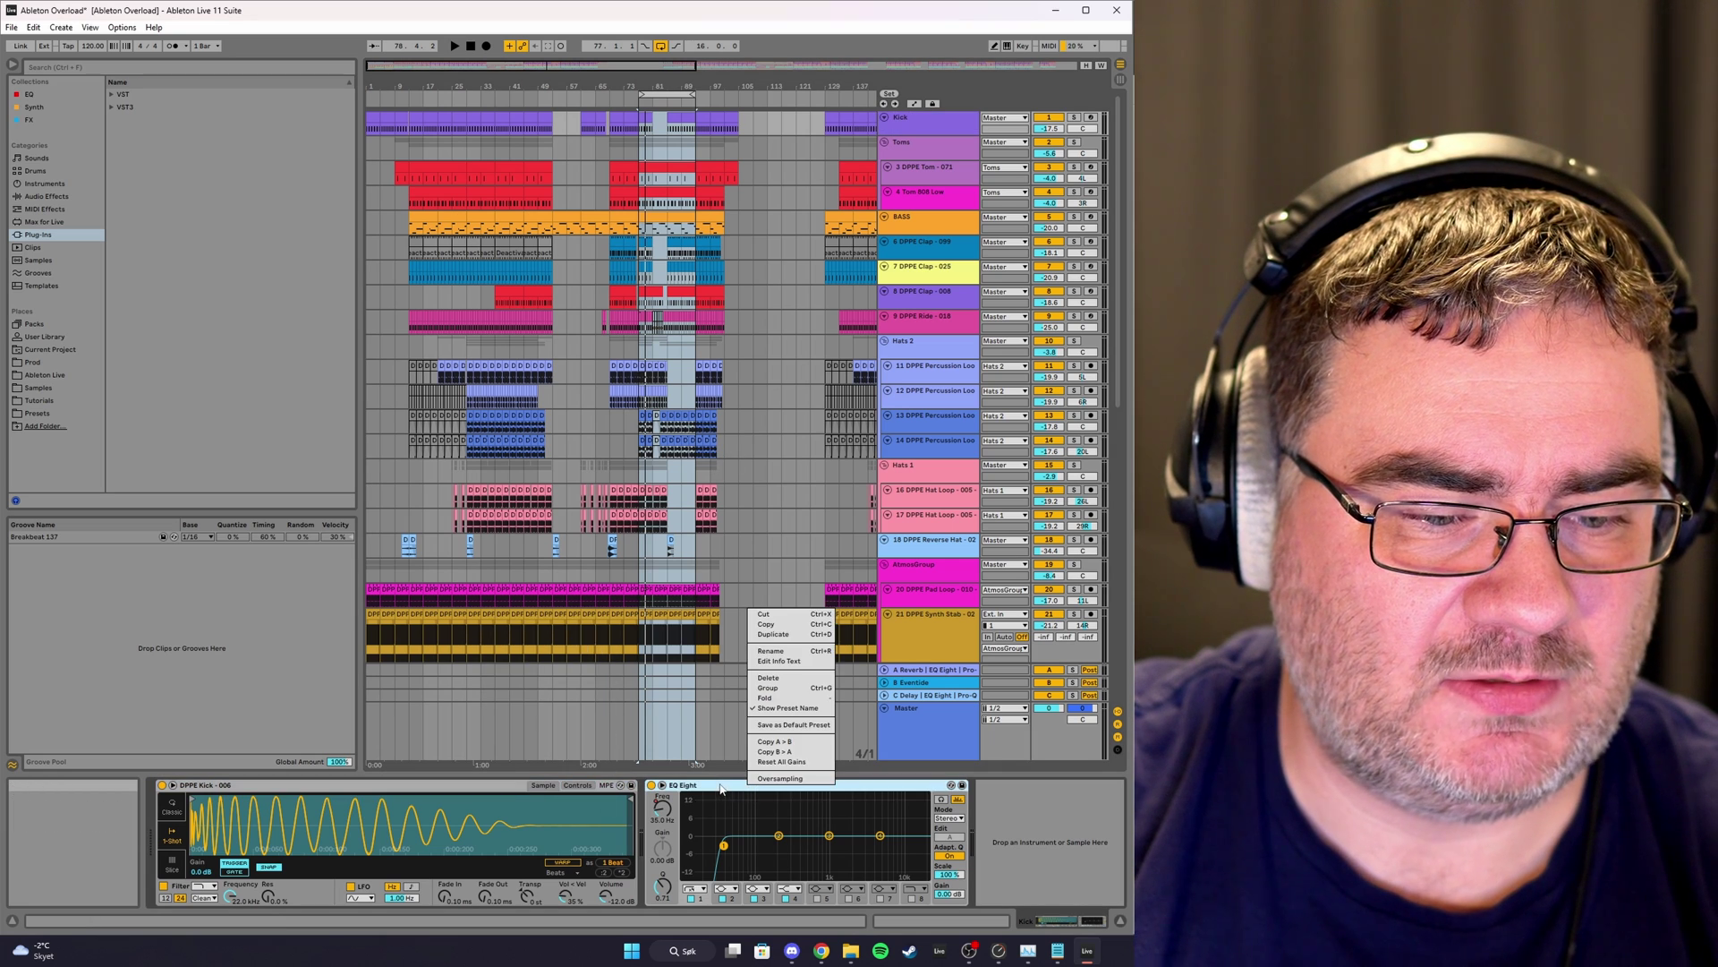
key(Escape)
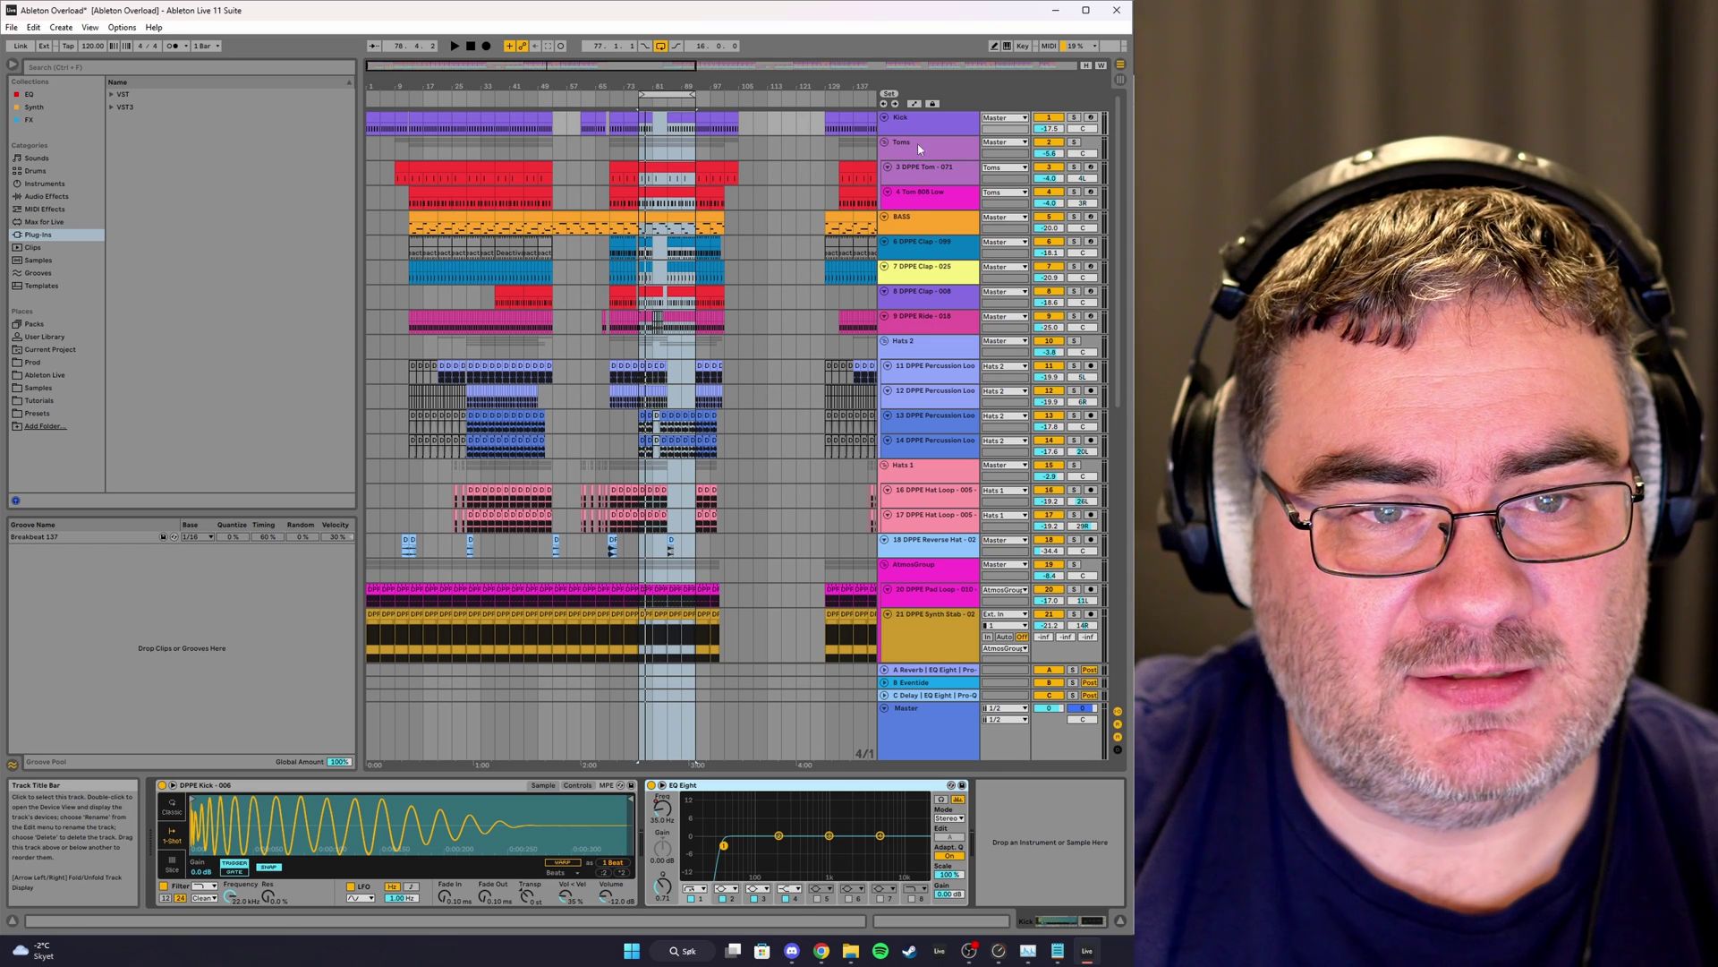
Confirm oversampling remains on for the Toms group's EQ Eight and Glue Compressor.
click(918, 120)
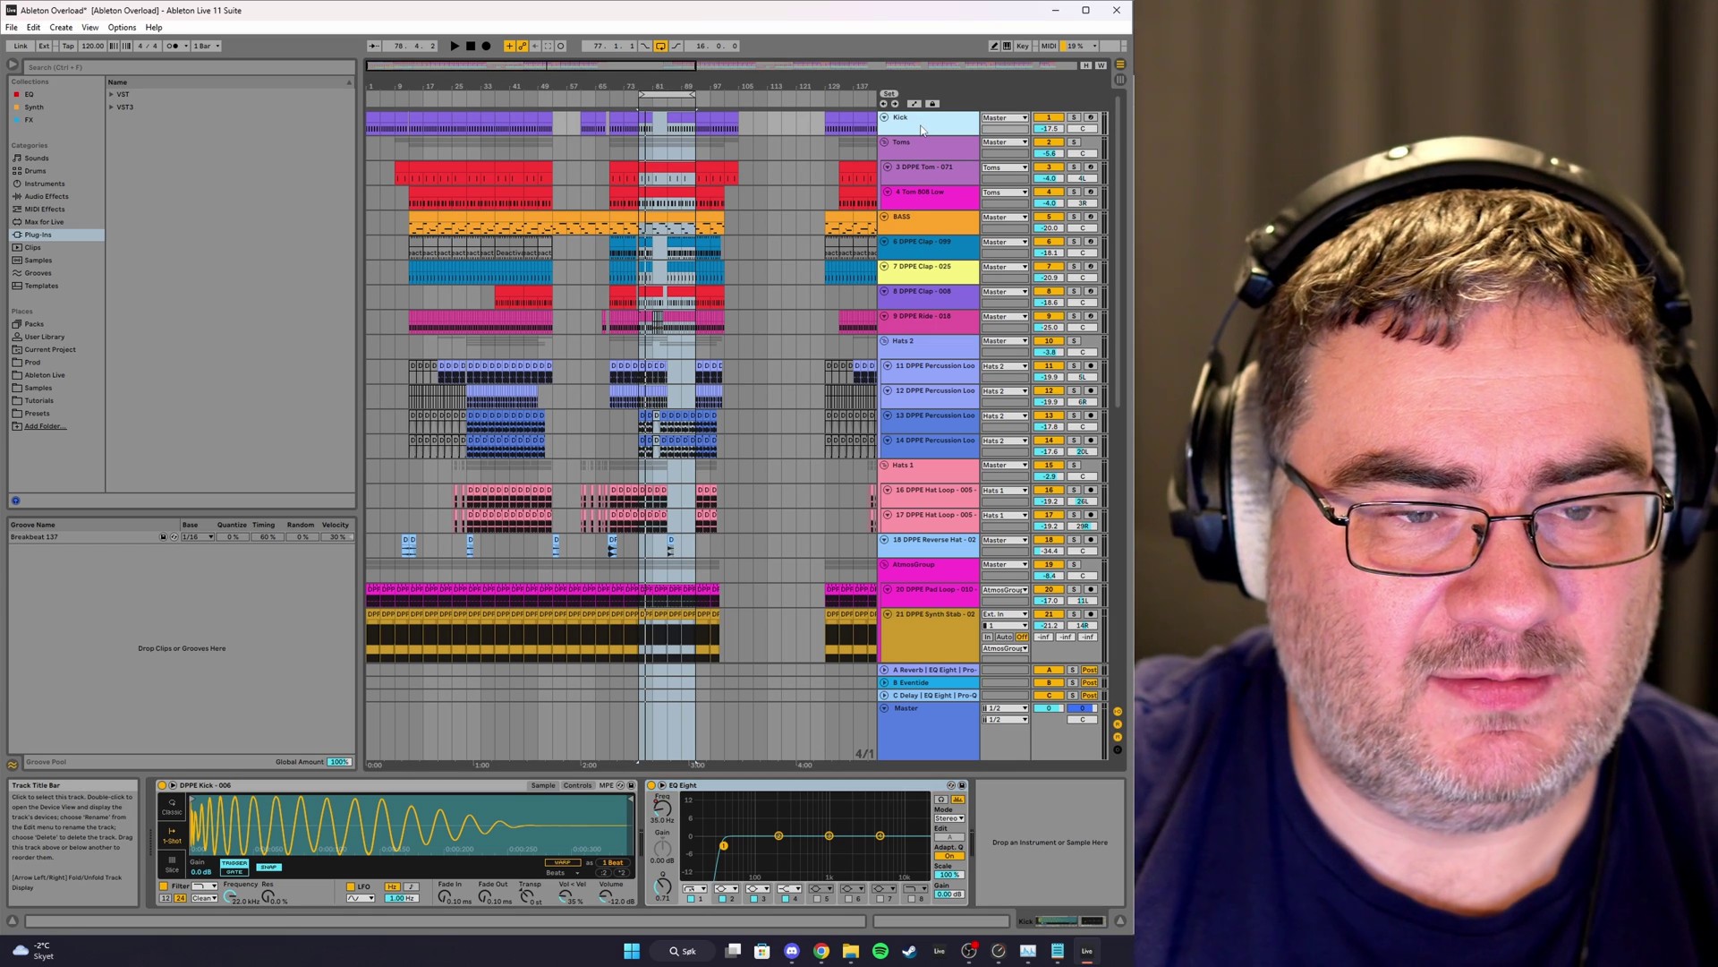
click(926, 156)
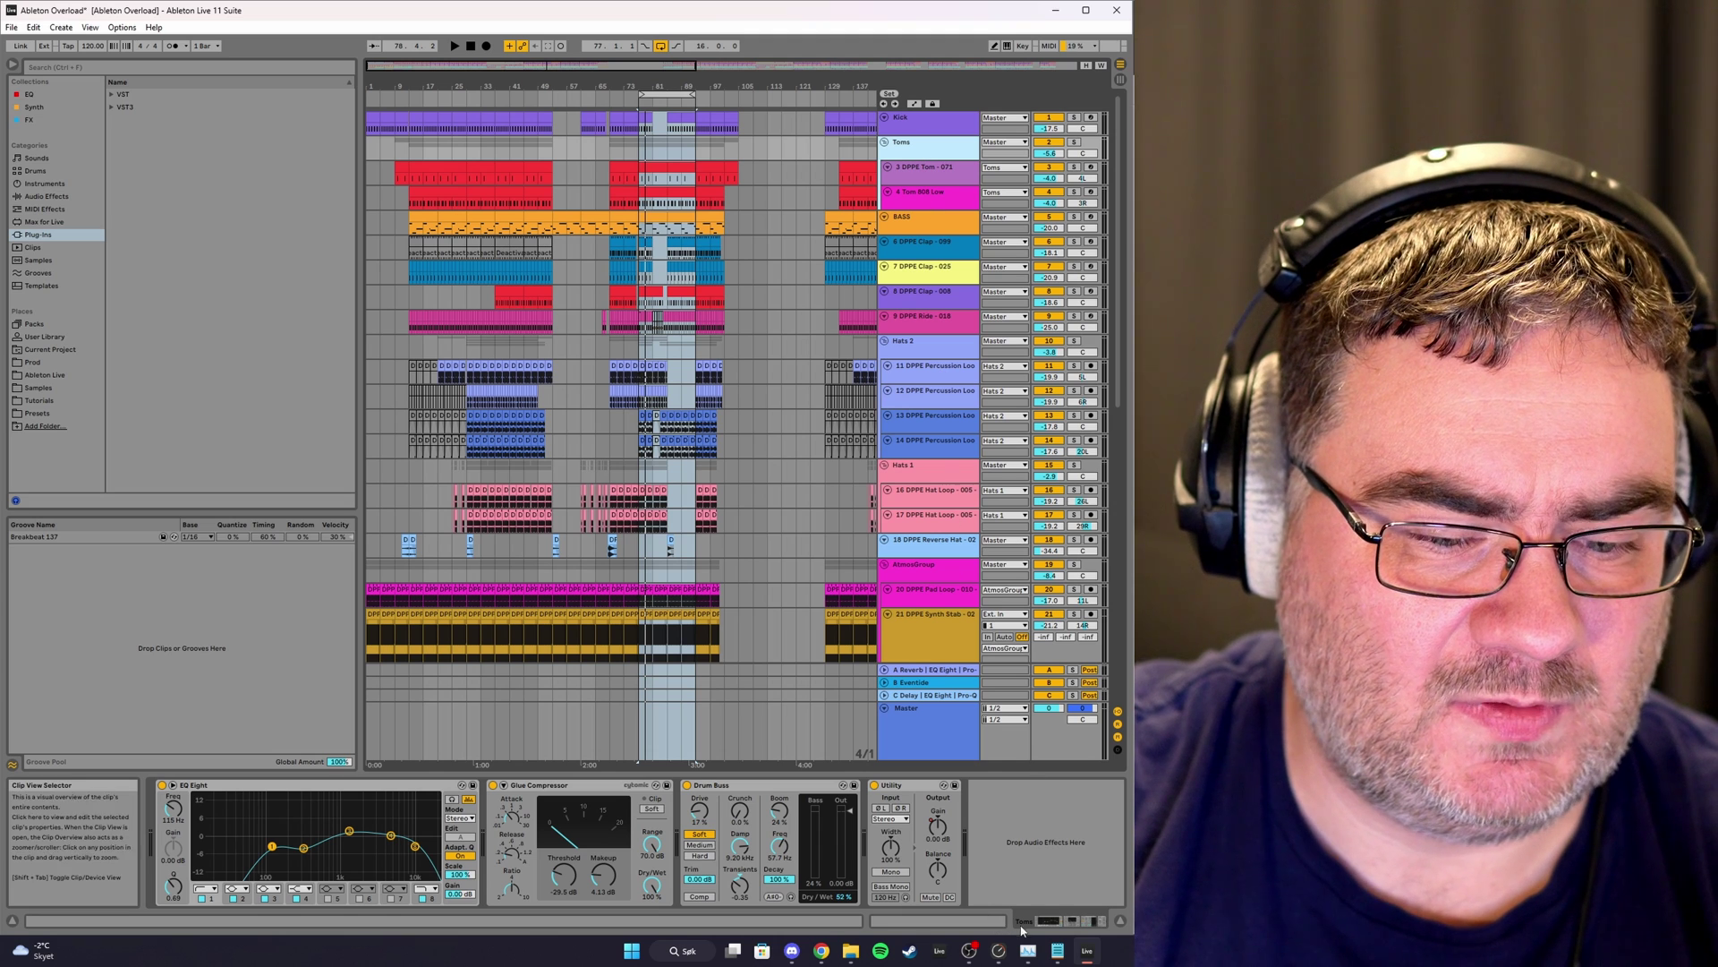
click(355, 812)
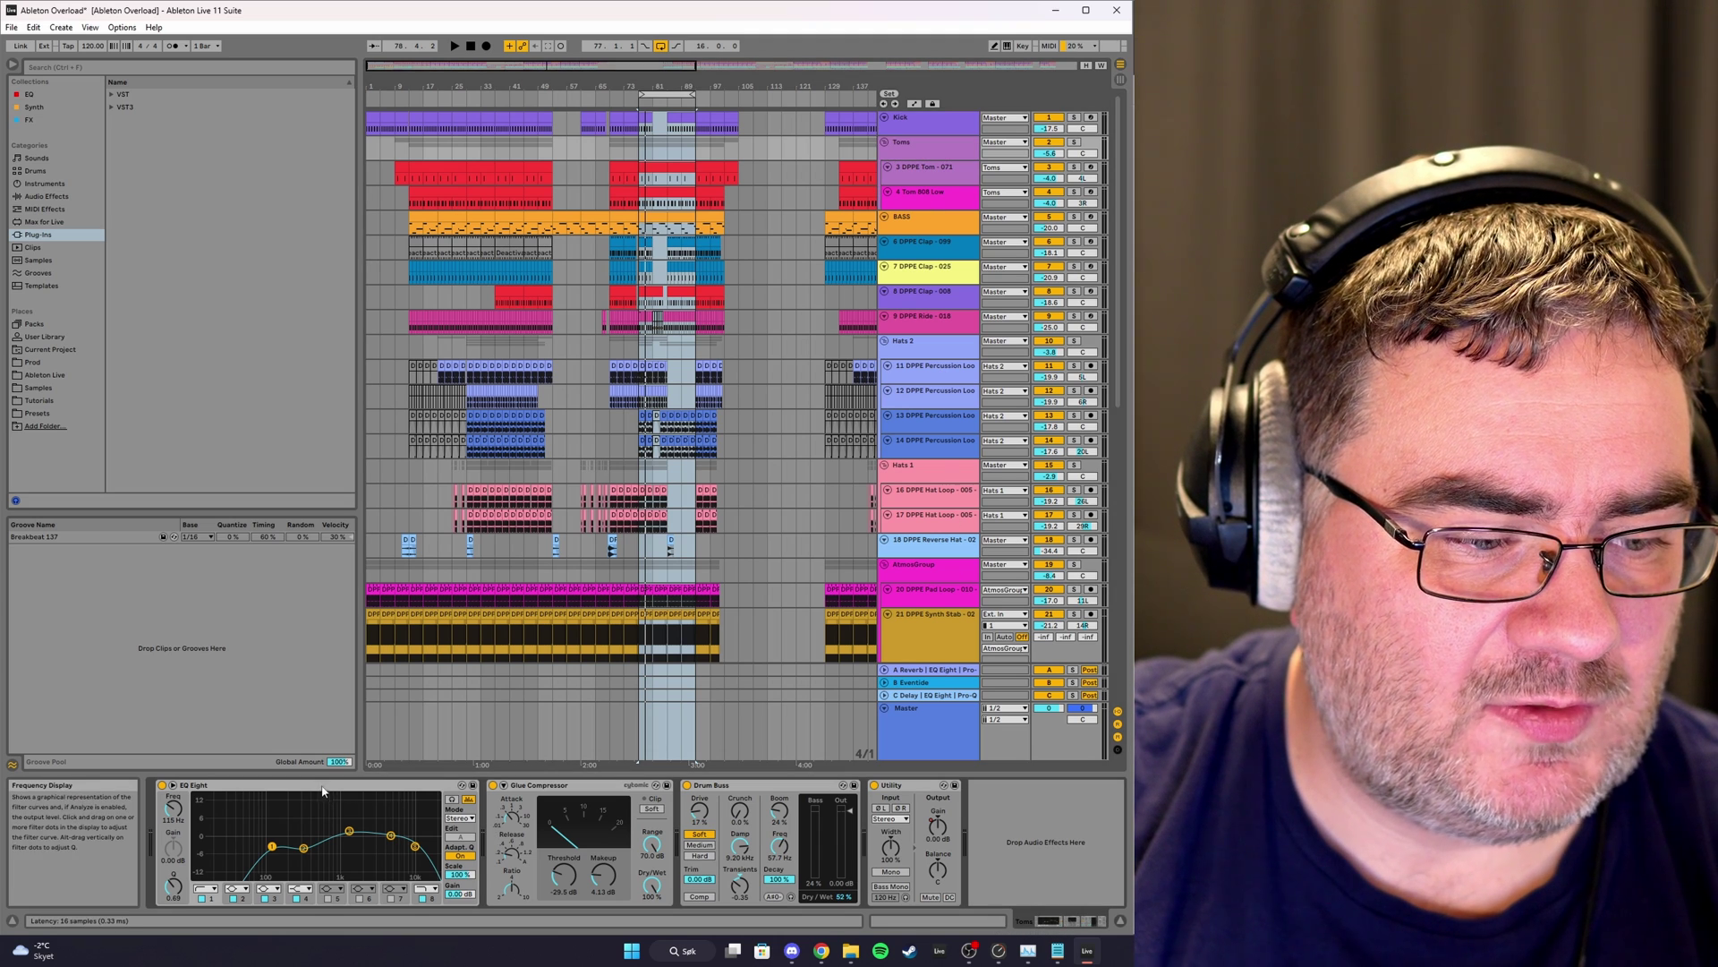
right_click(325, 786)
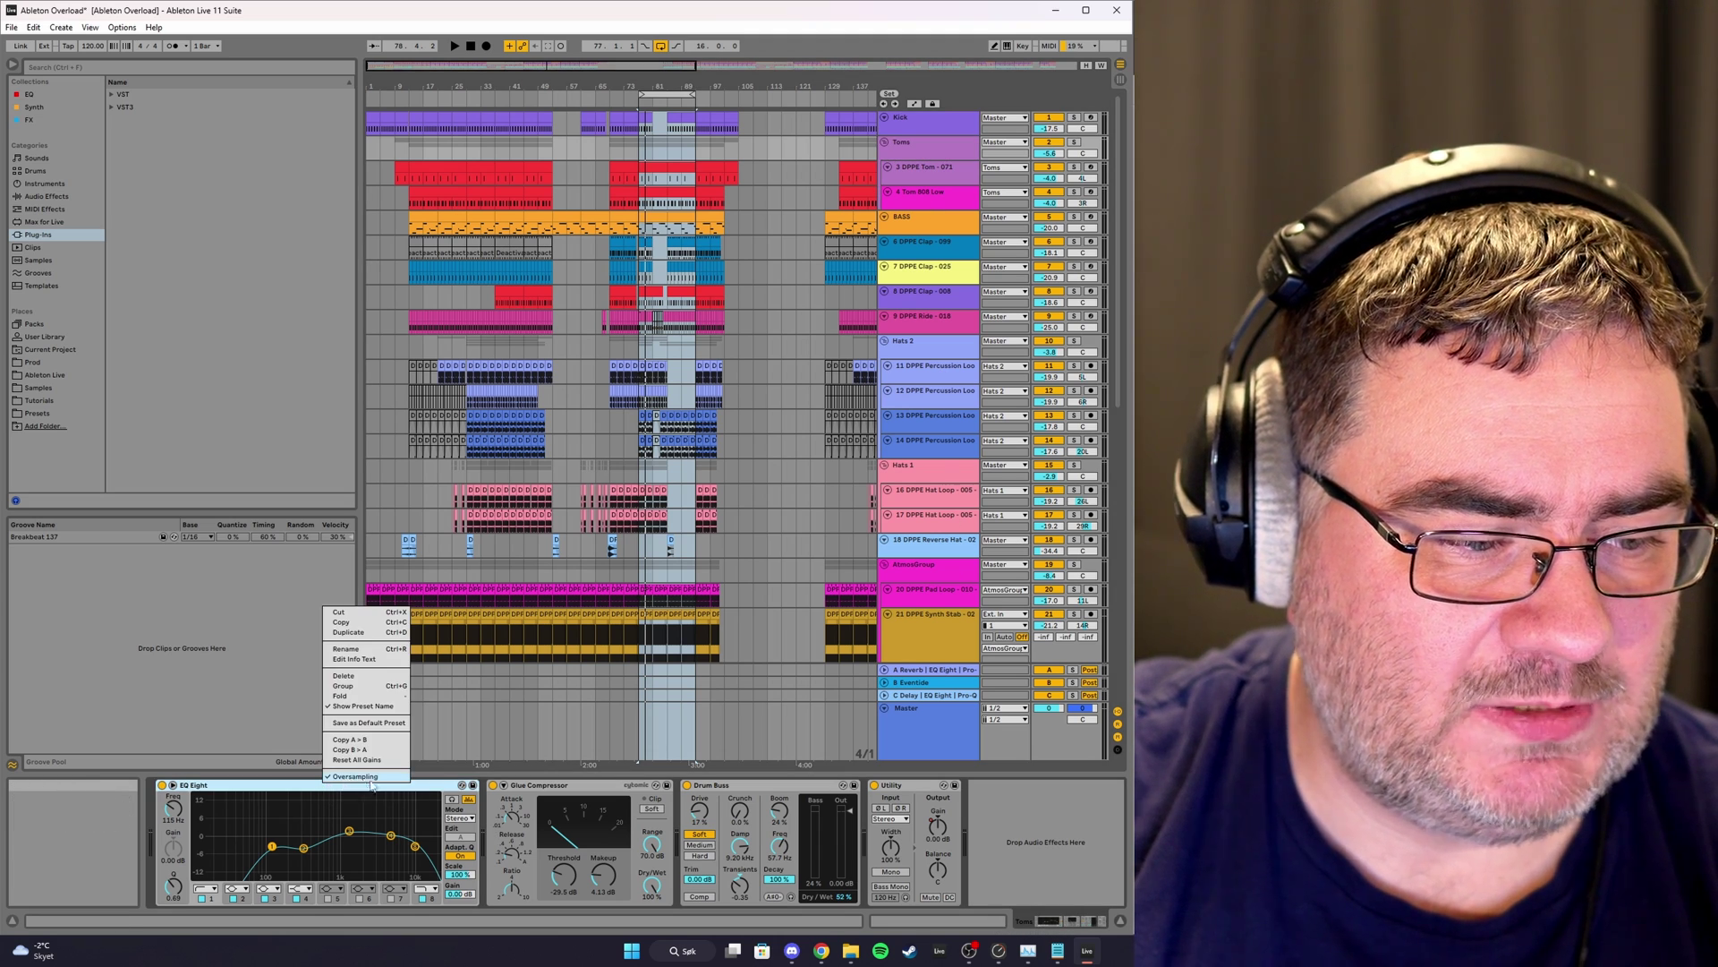
right_click(602, 789)
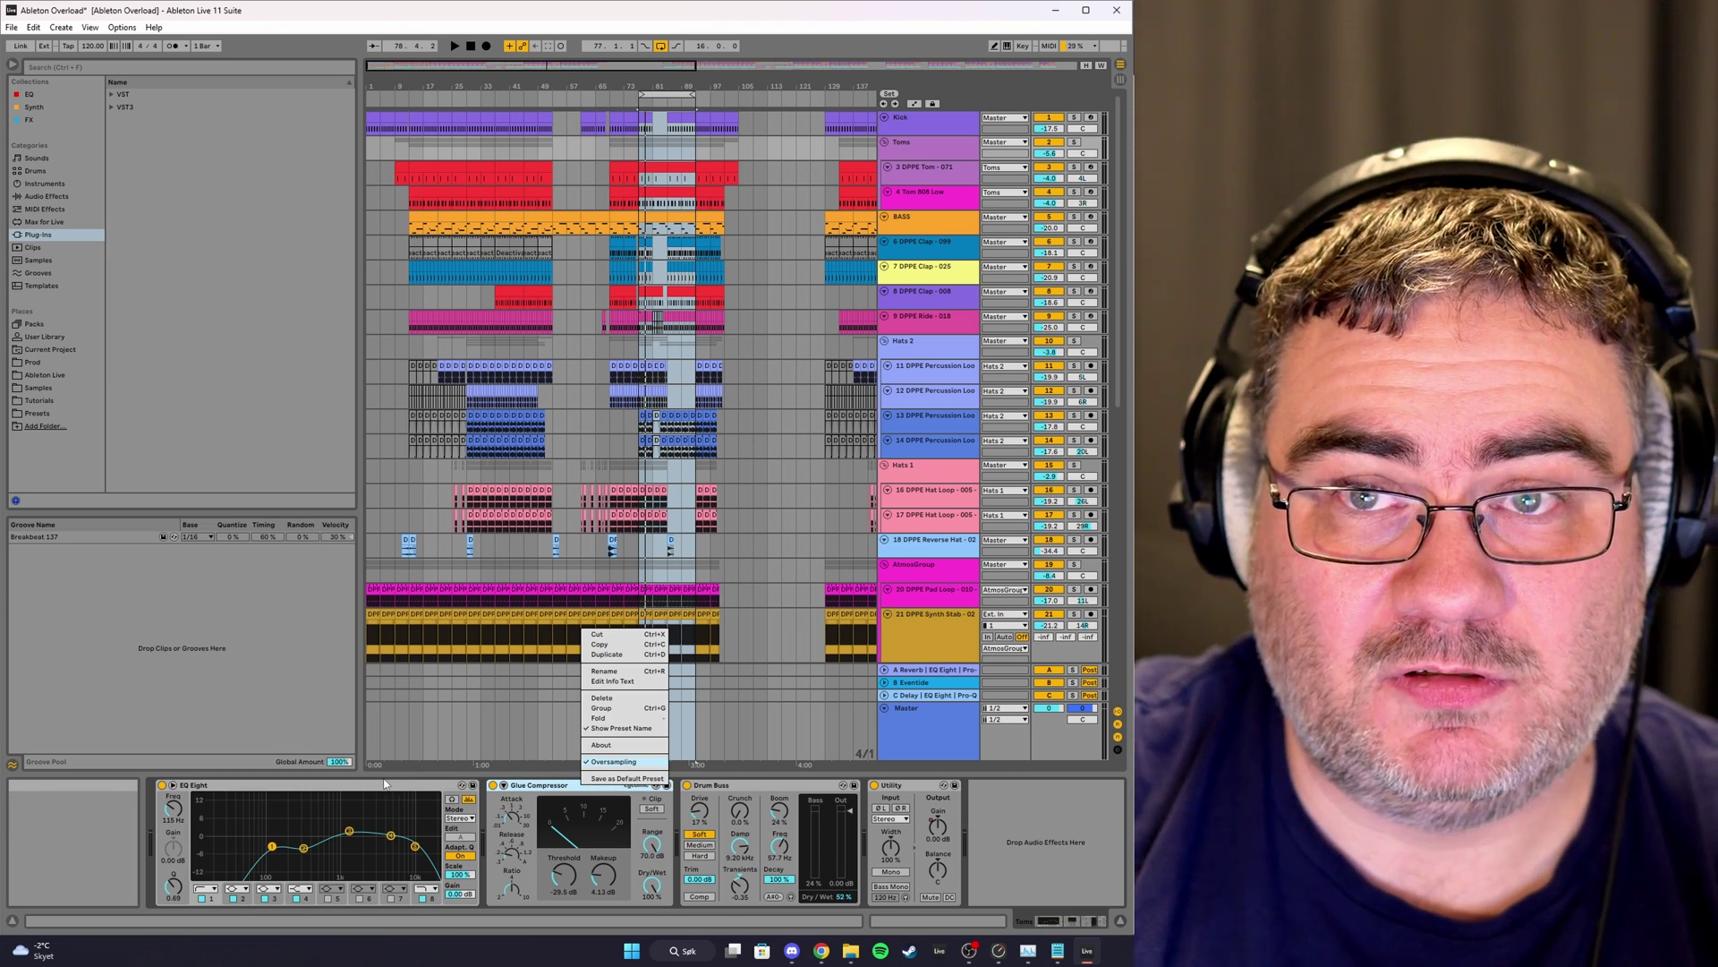
click(333, 793)
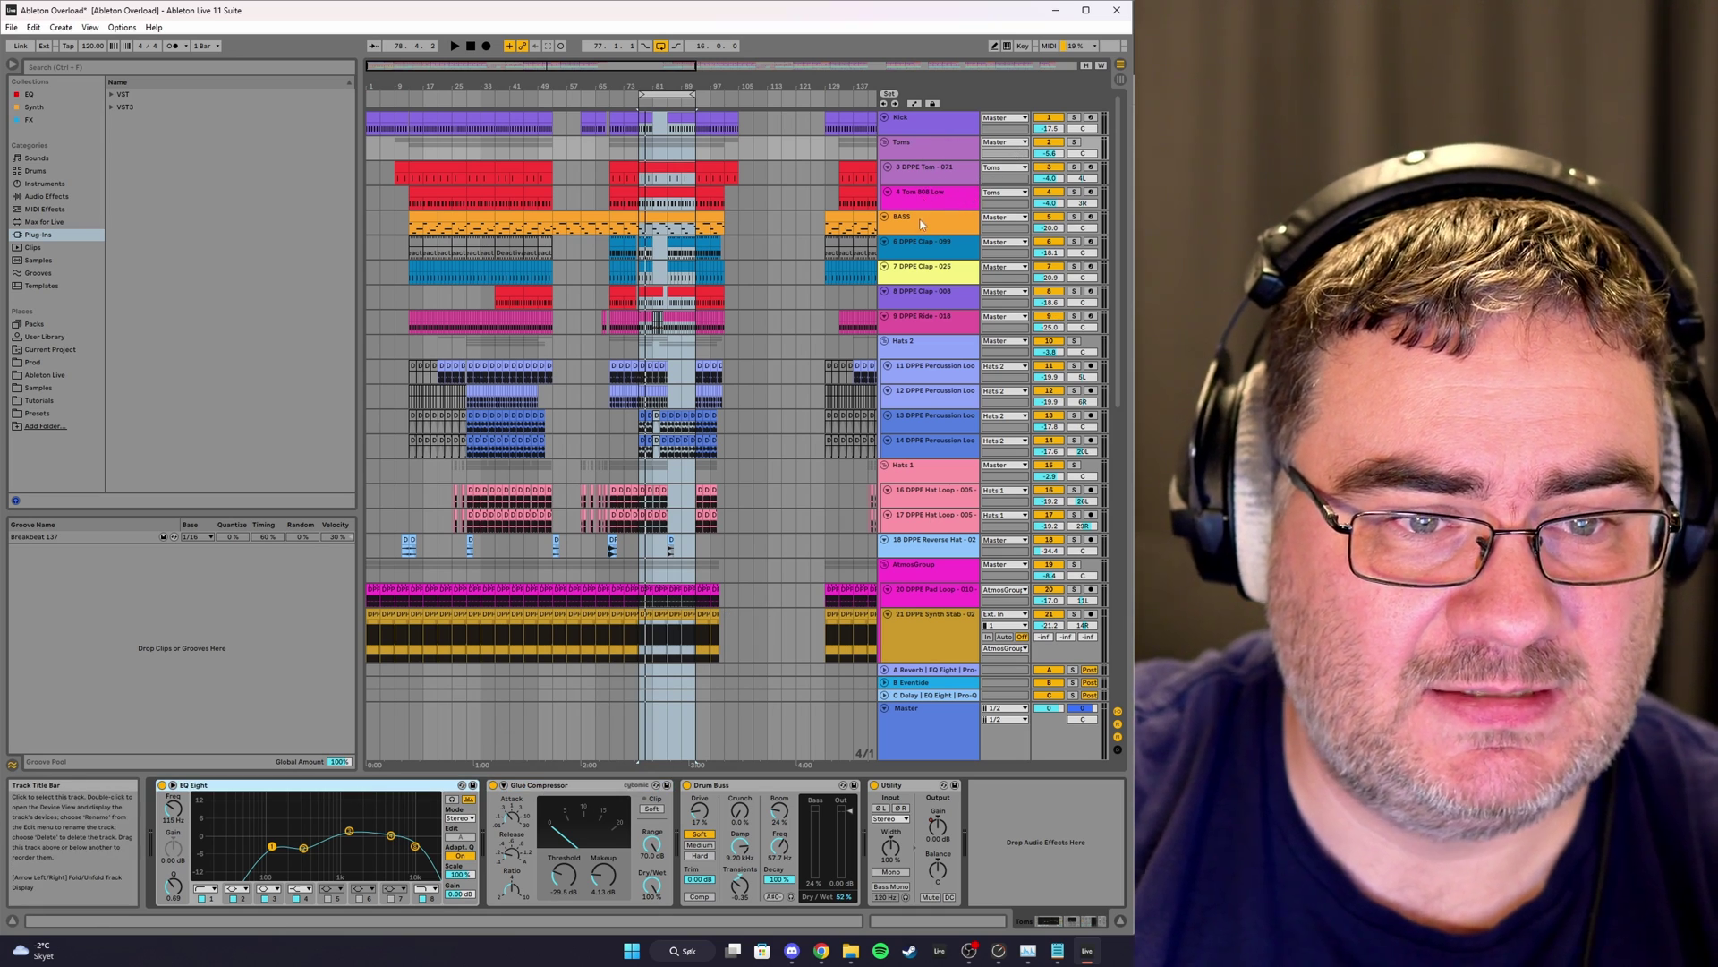
Open the BASS track's Diva window fully in view and show its Accuracy choices.
click(923, 203)
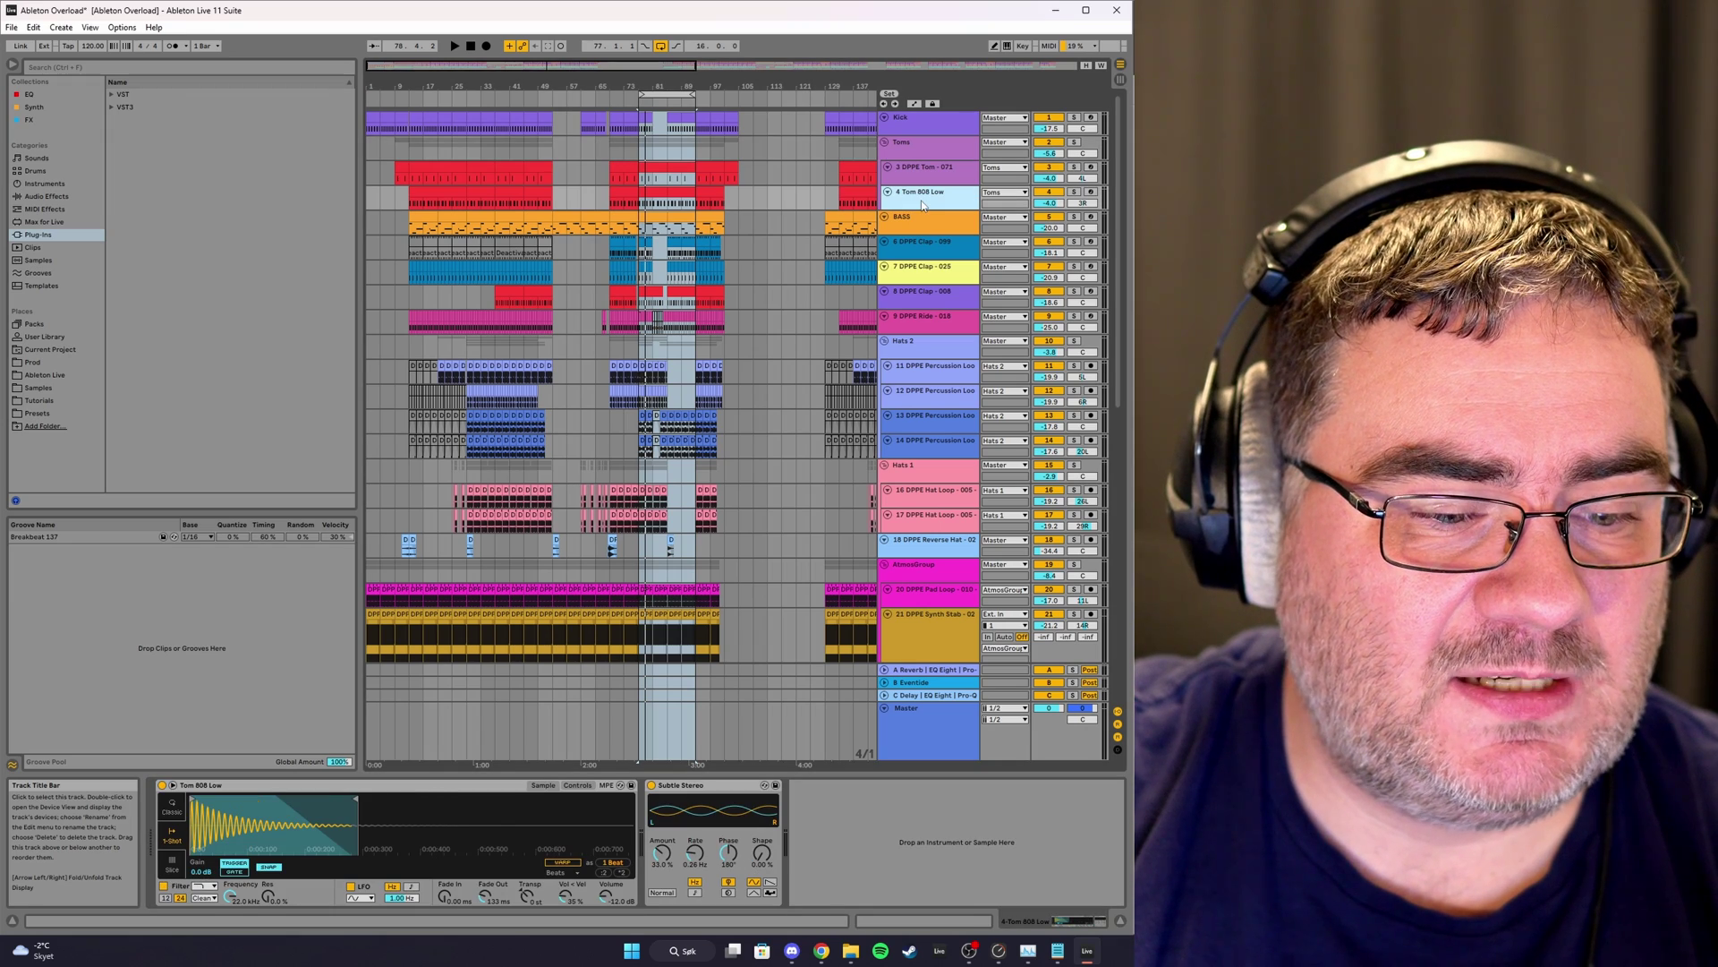
click(923, 221)
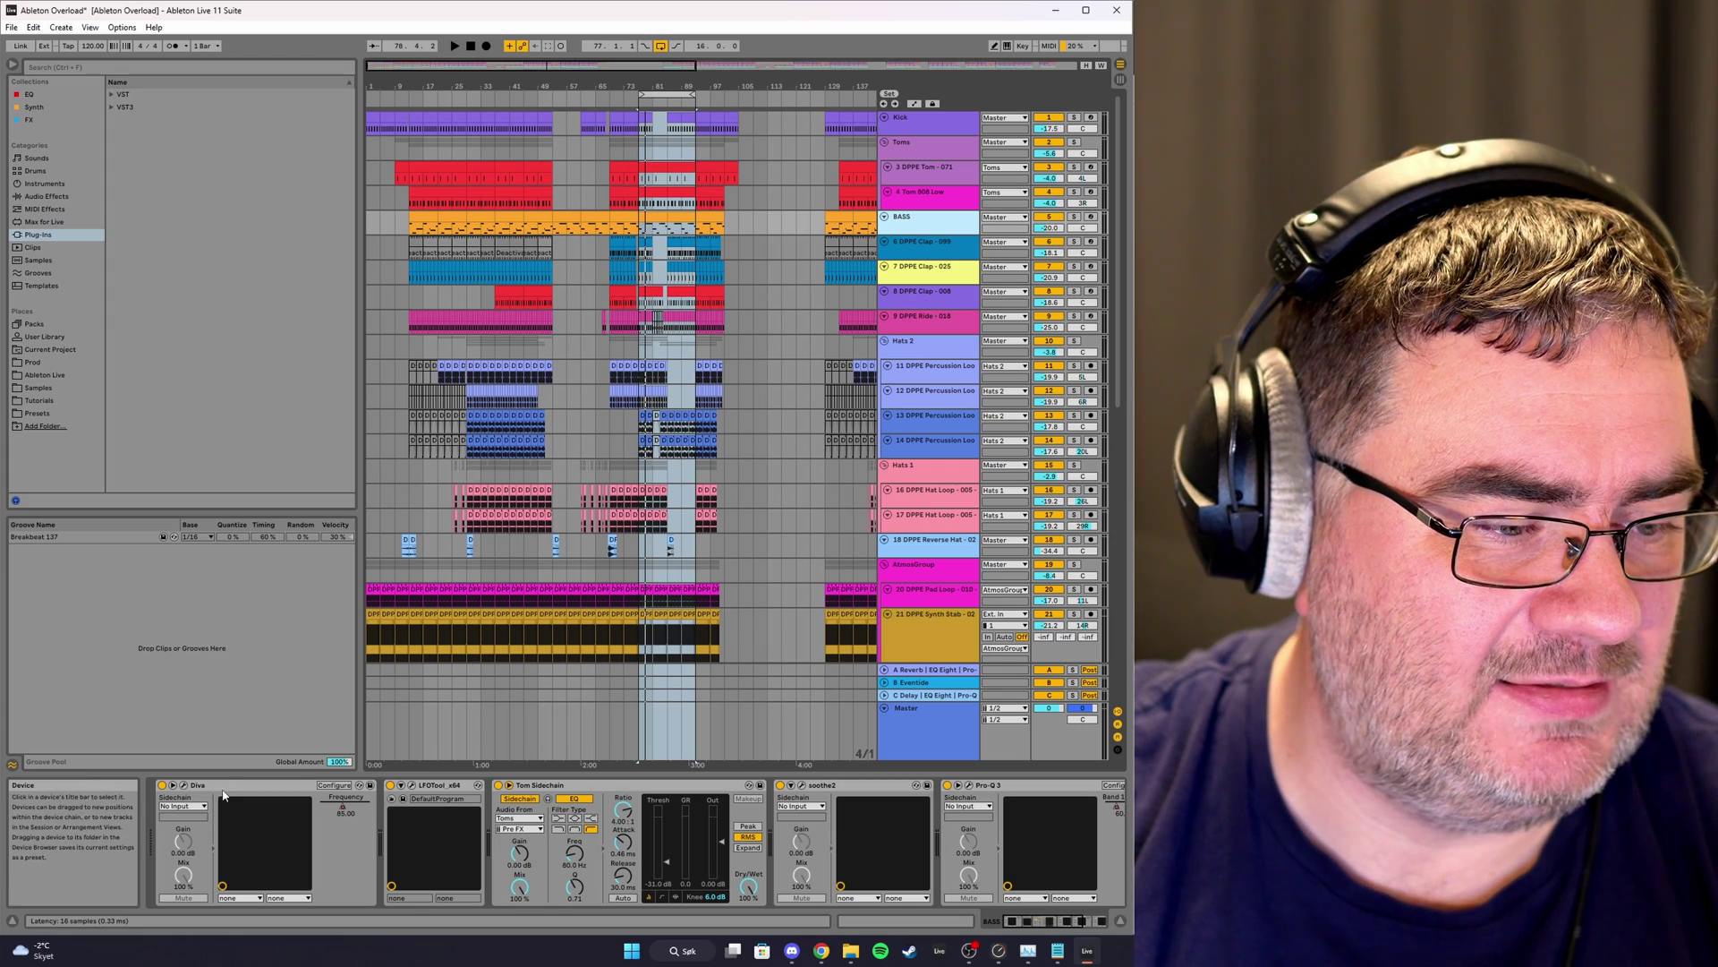
click(184, 785)
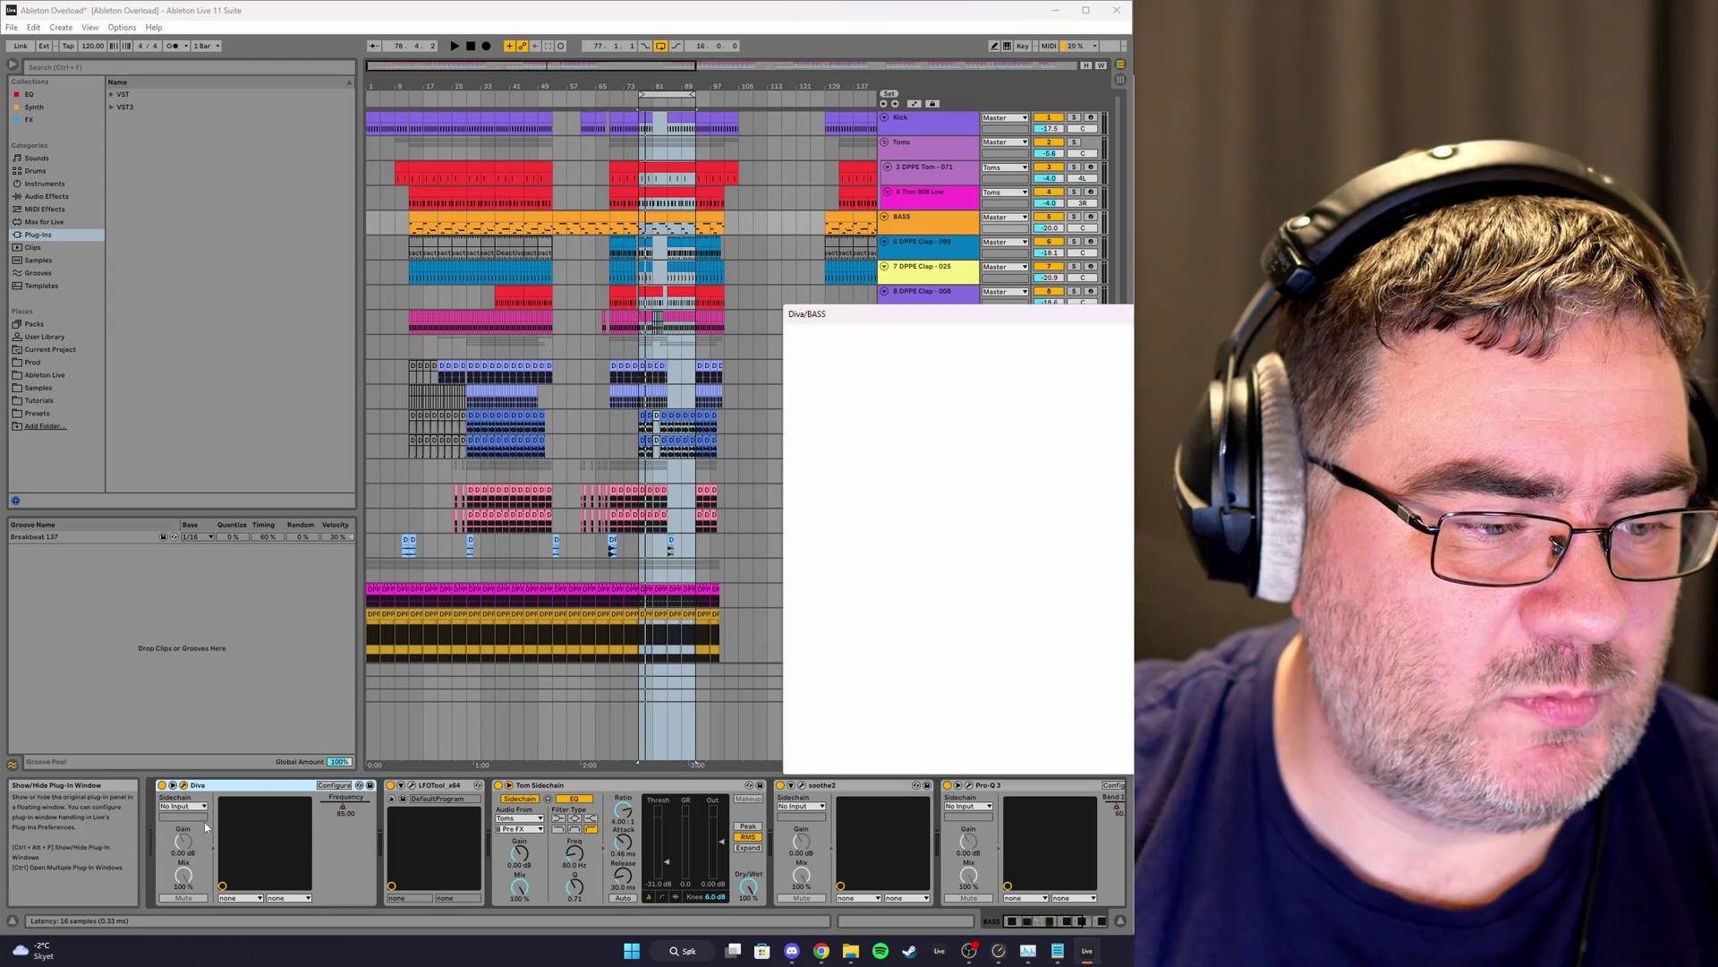
drag(985, 313, 507, 218)
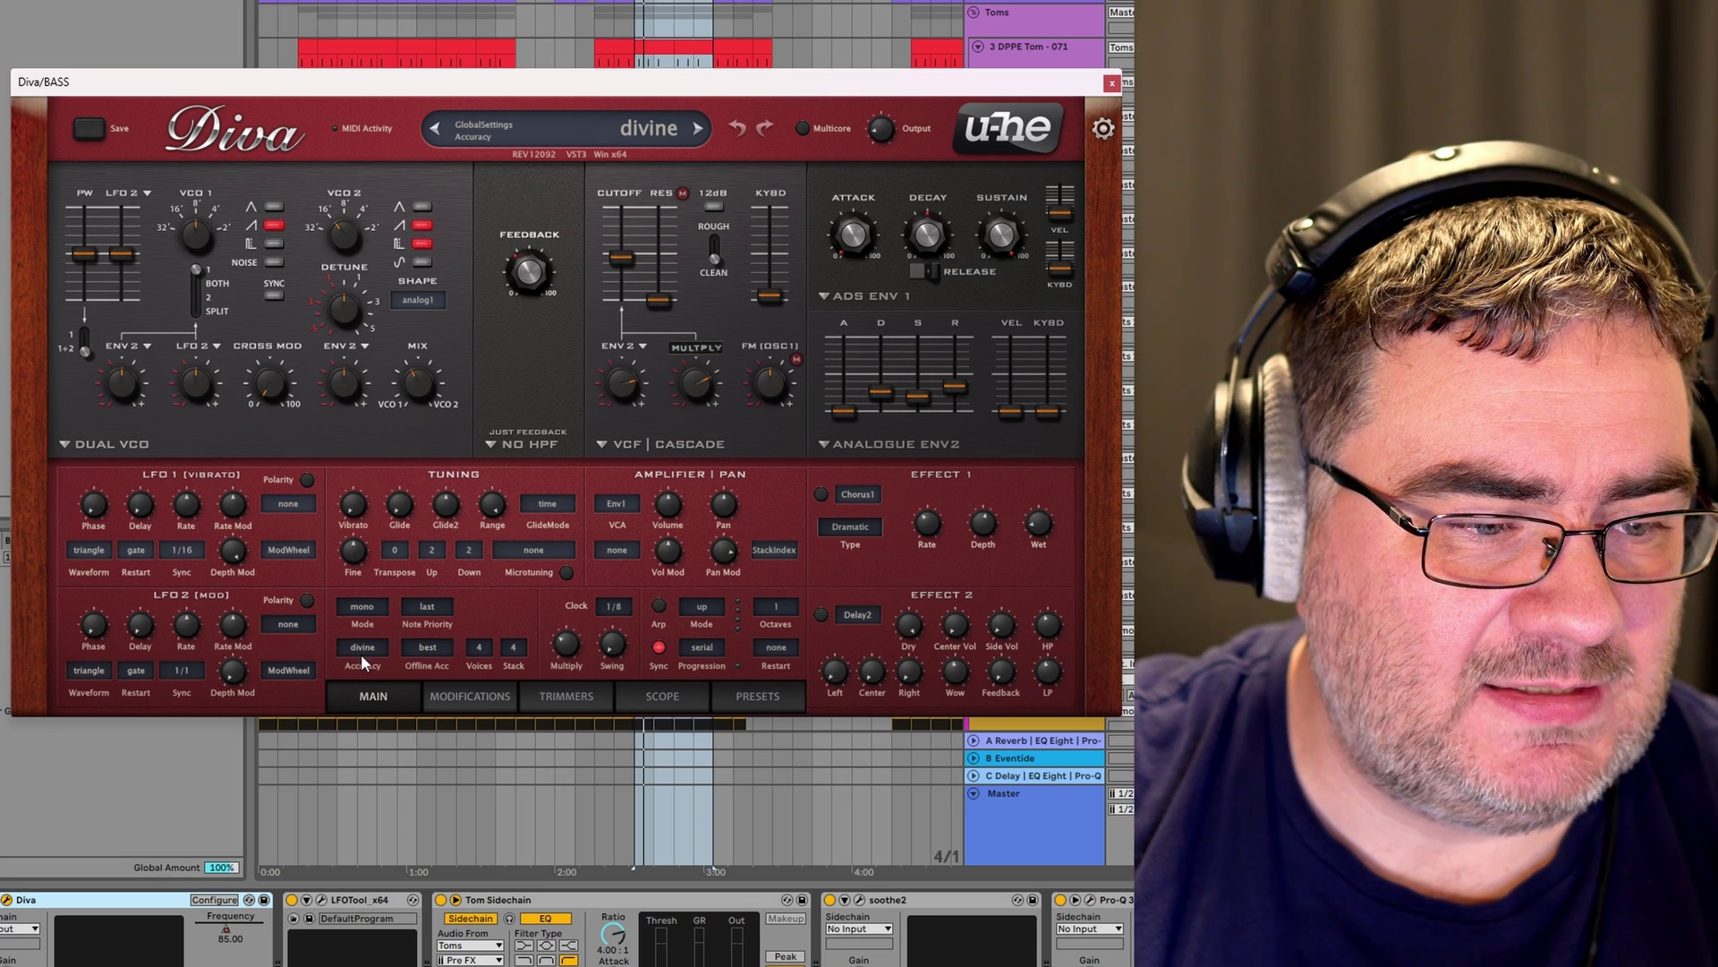
click(362, 656)
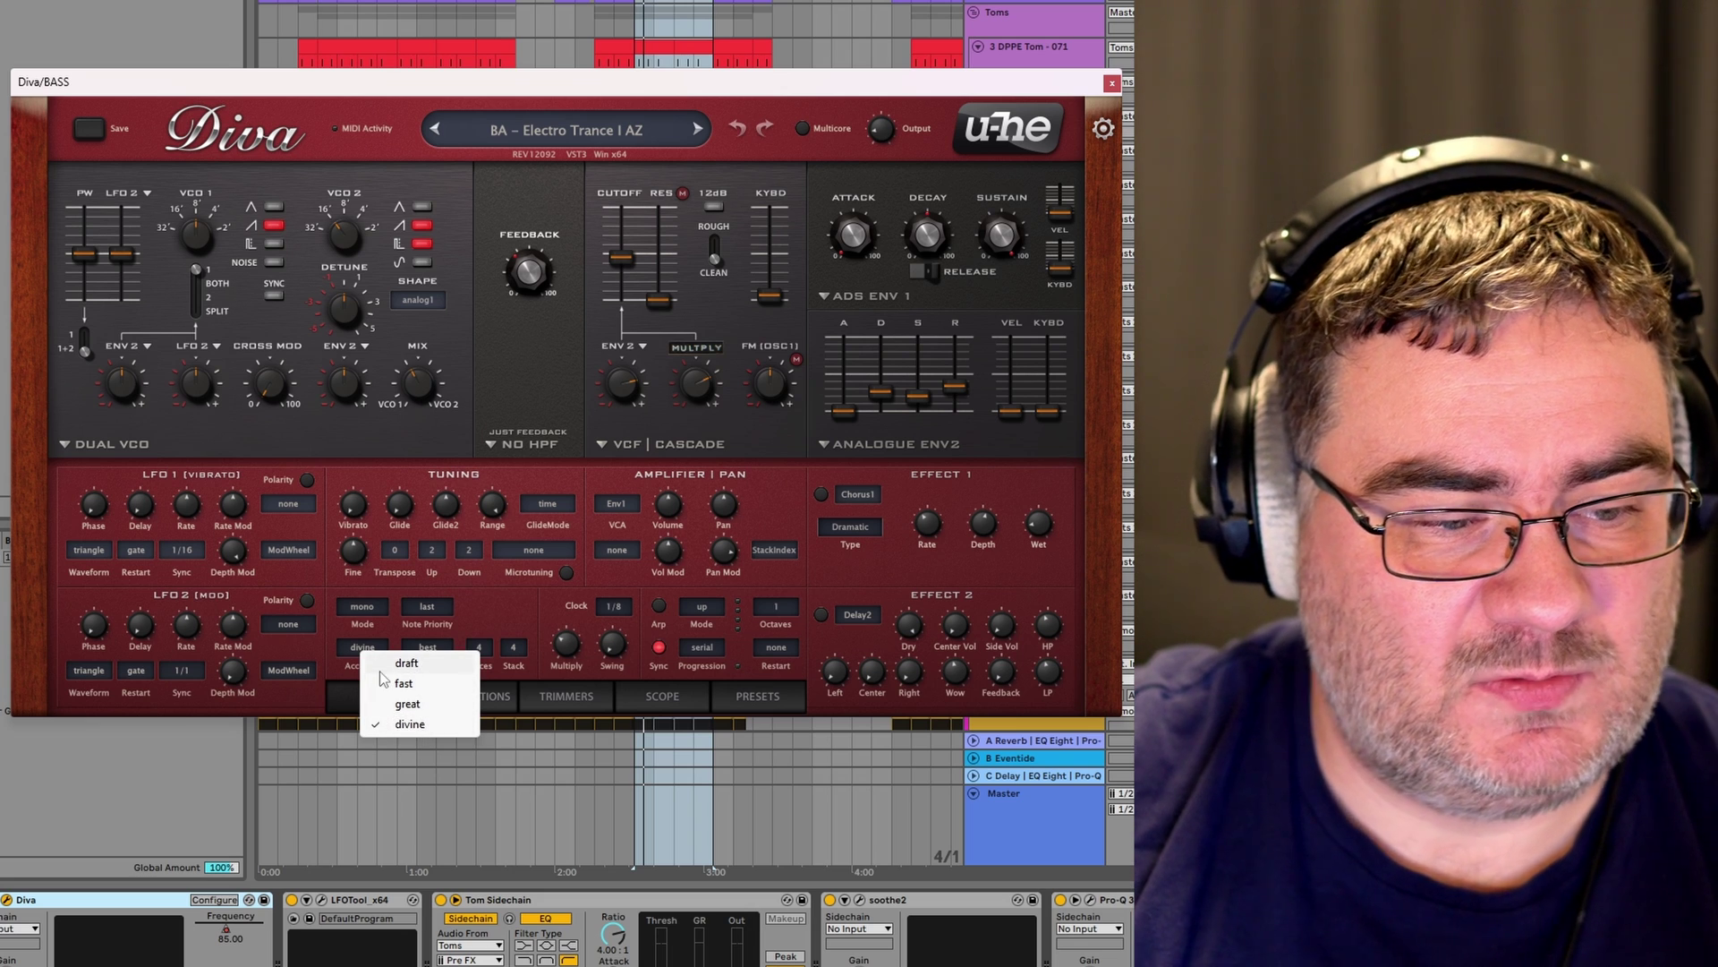
Set the BASS Diva's accuracy to draft, keep offline accuracy at best, and enable Multicore.
click(401, 663)
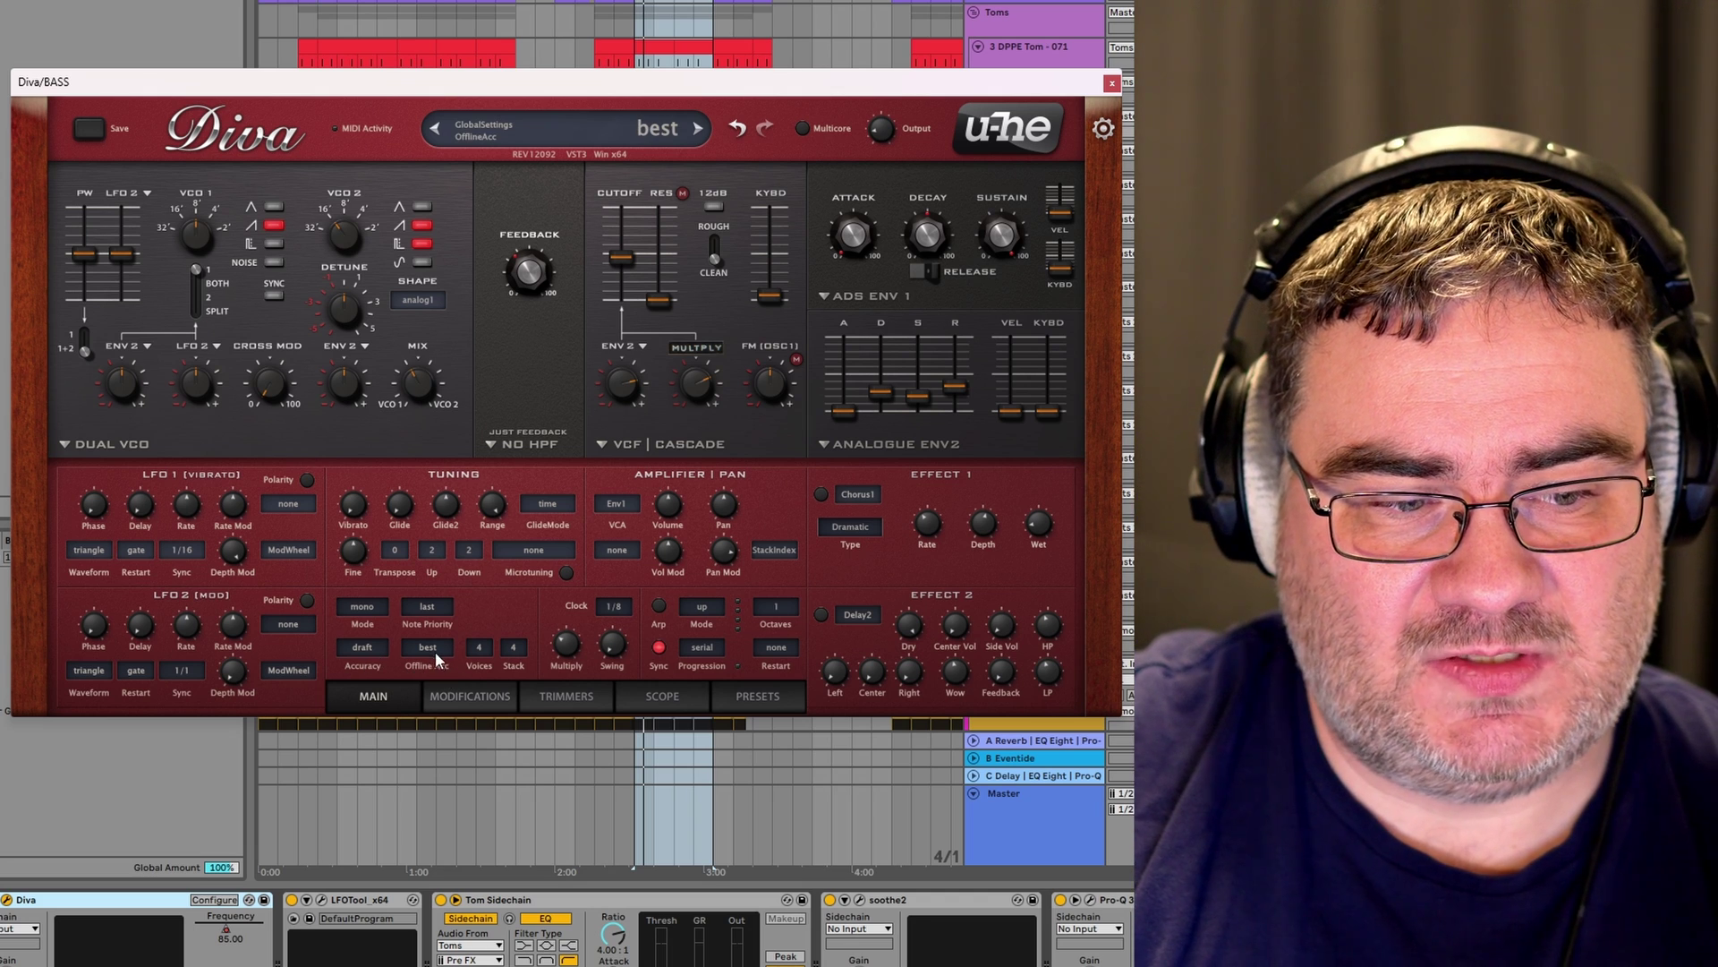
click(435, 652)
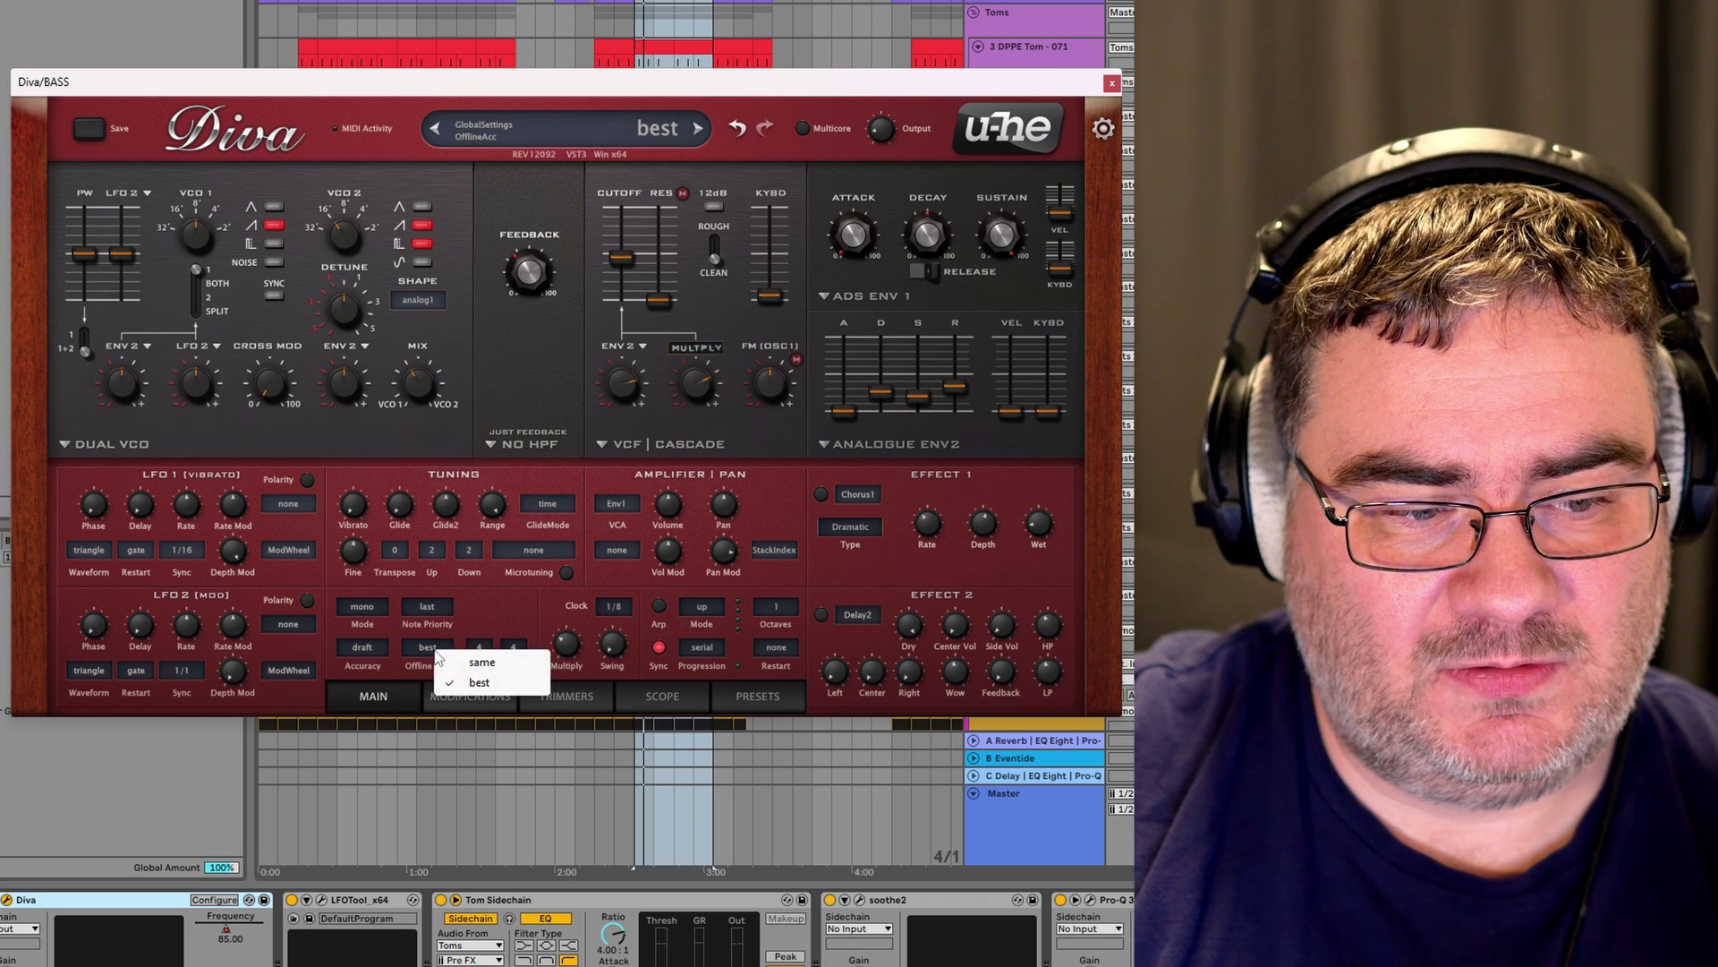
click(287, 707)
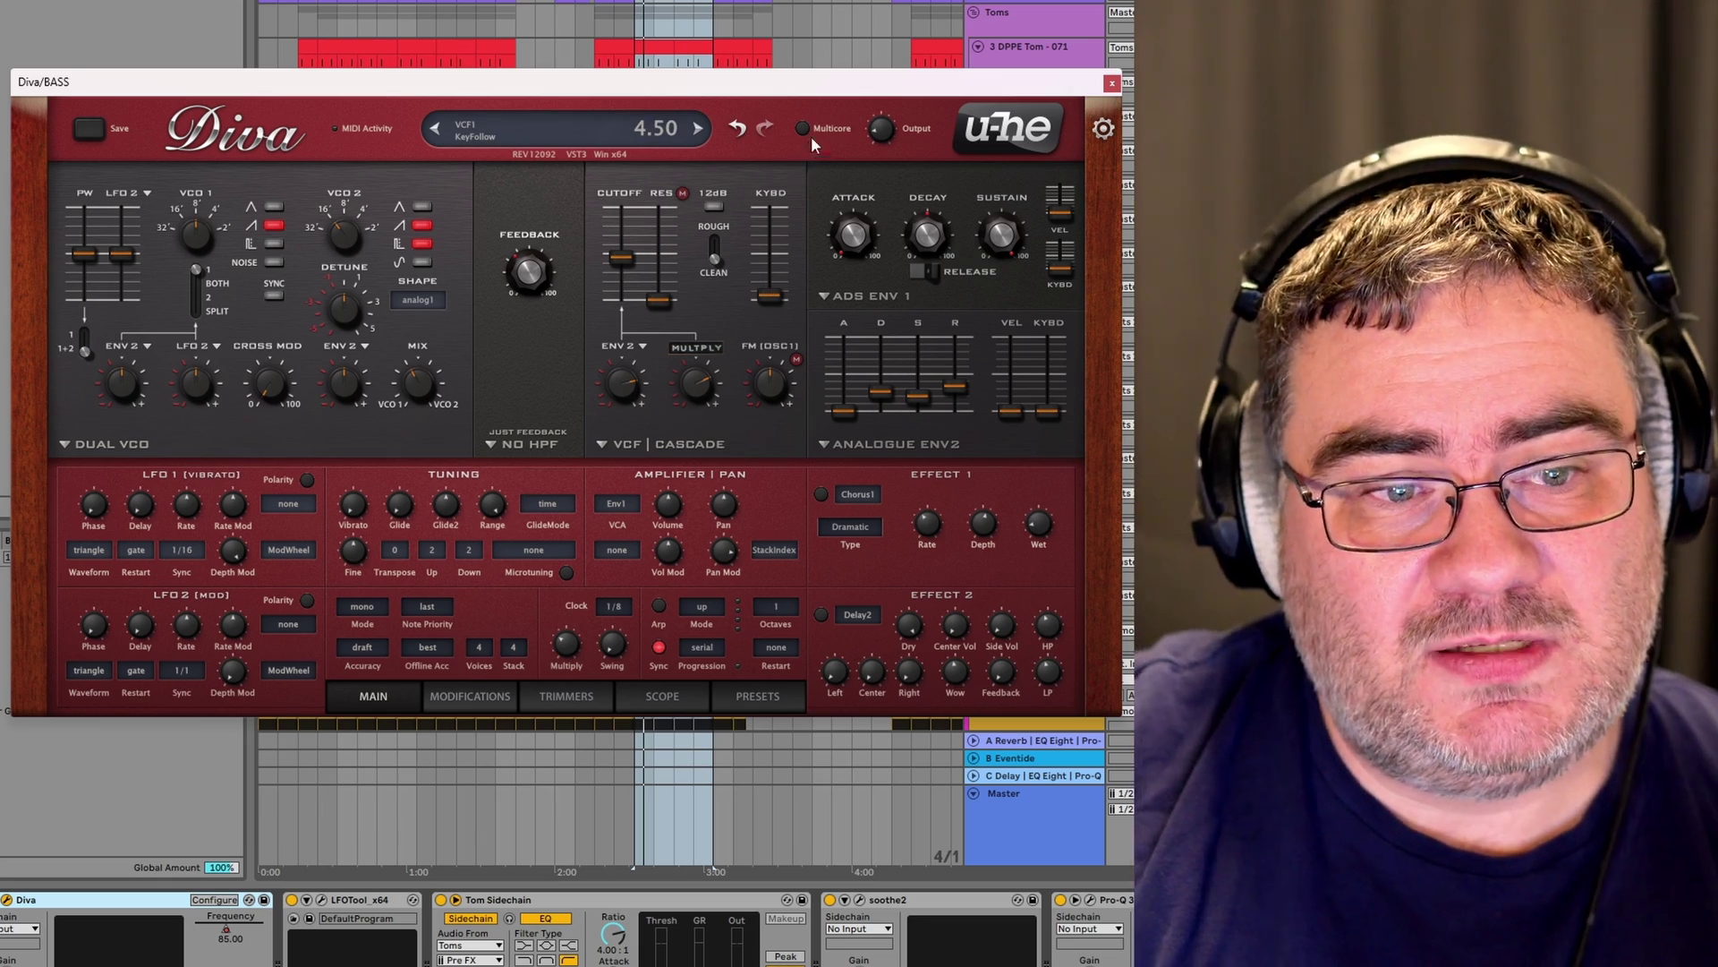
drag(812, 89, 808, 87)
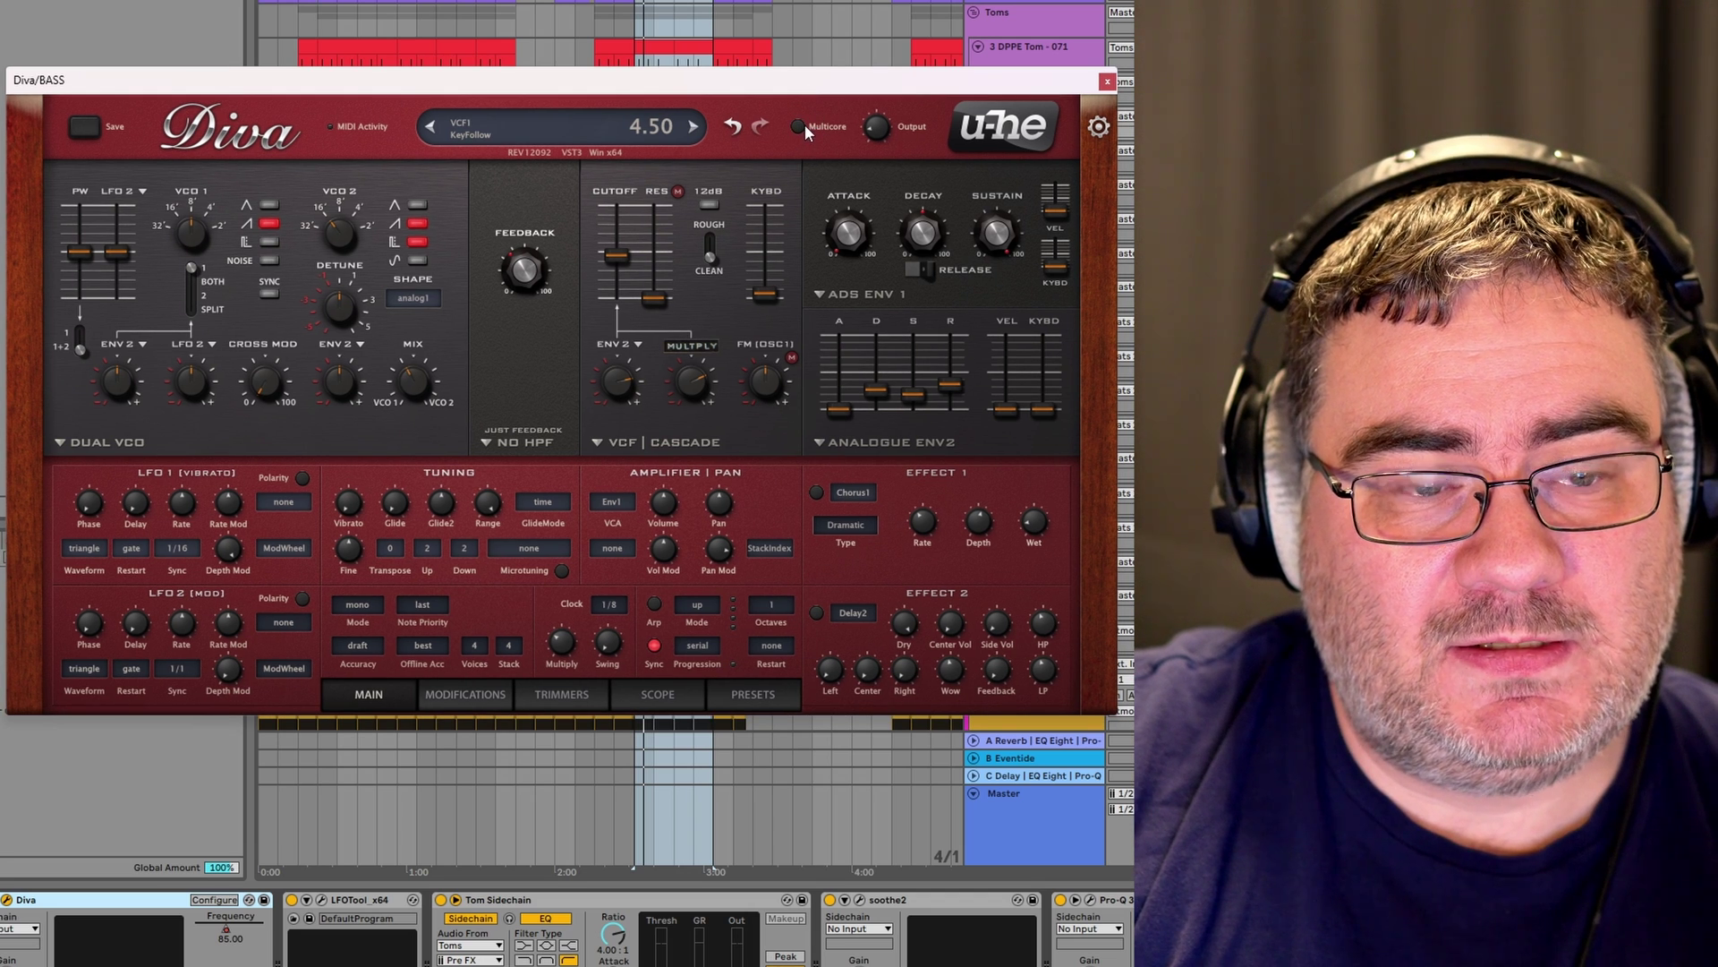
click(799, 126)
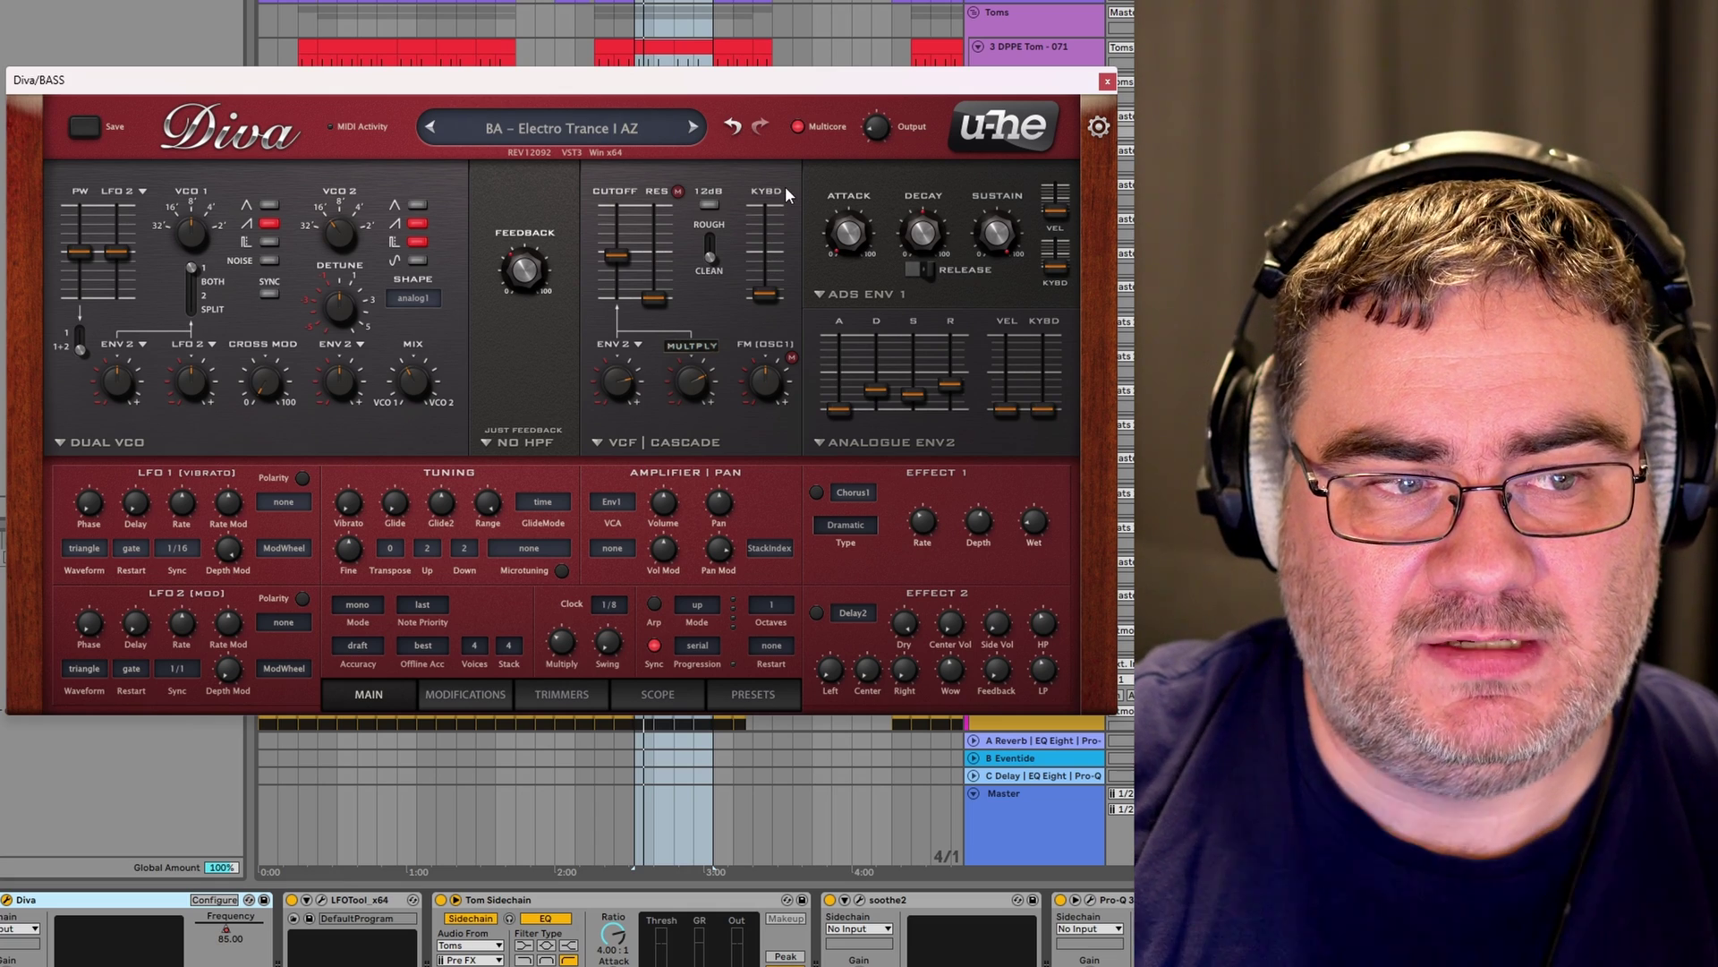
Close the Diva window and inspect the device chains of the 6 and 7 DPPE Clap tracks.
click(1108, 84)
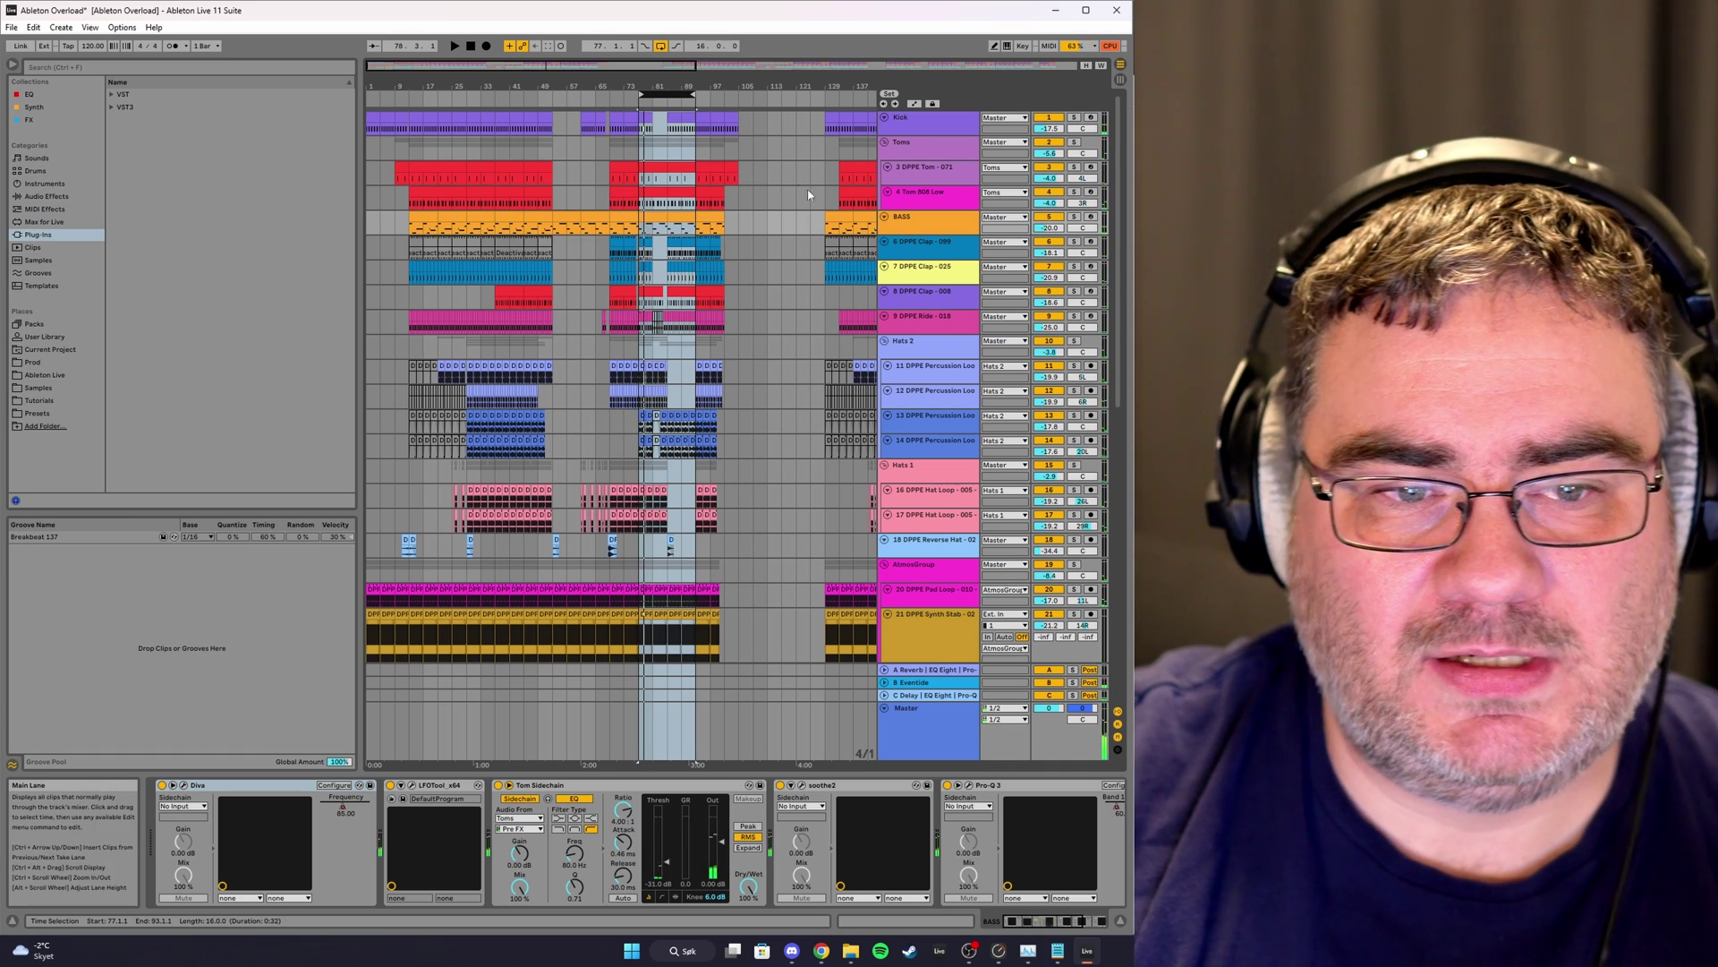
click(931, 248)
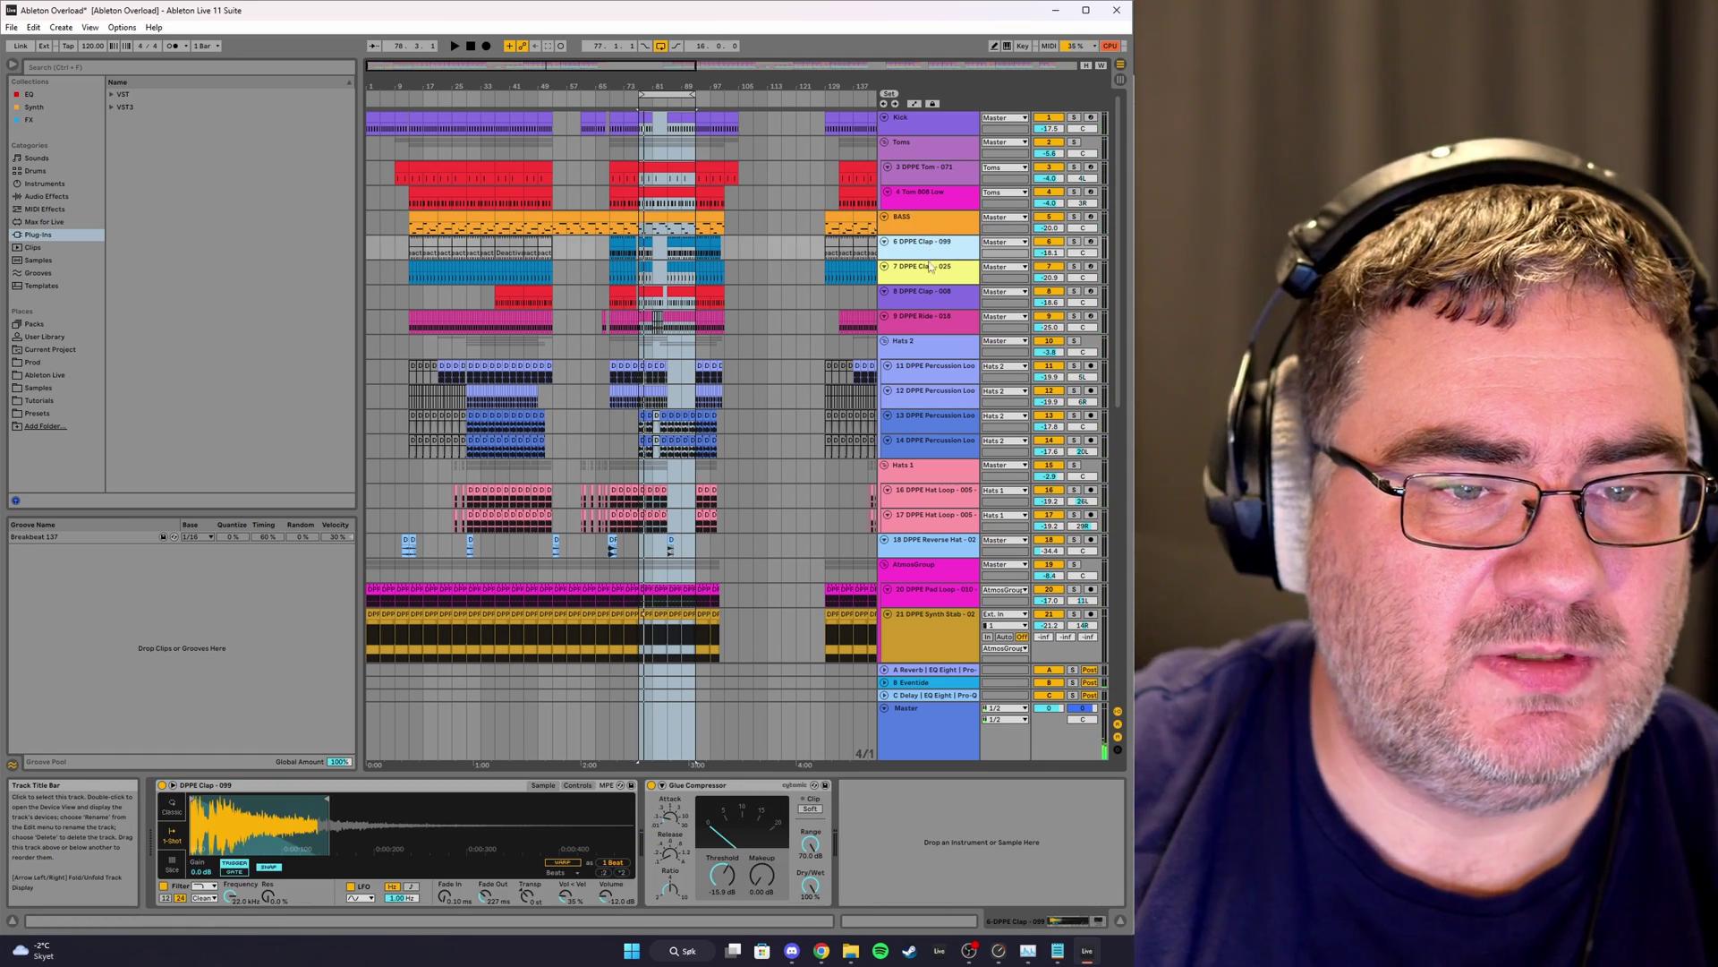
click(930, 269)
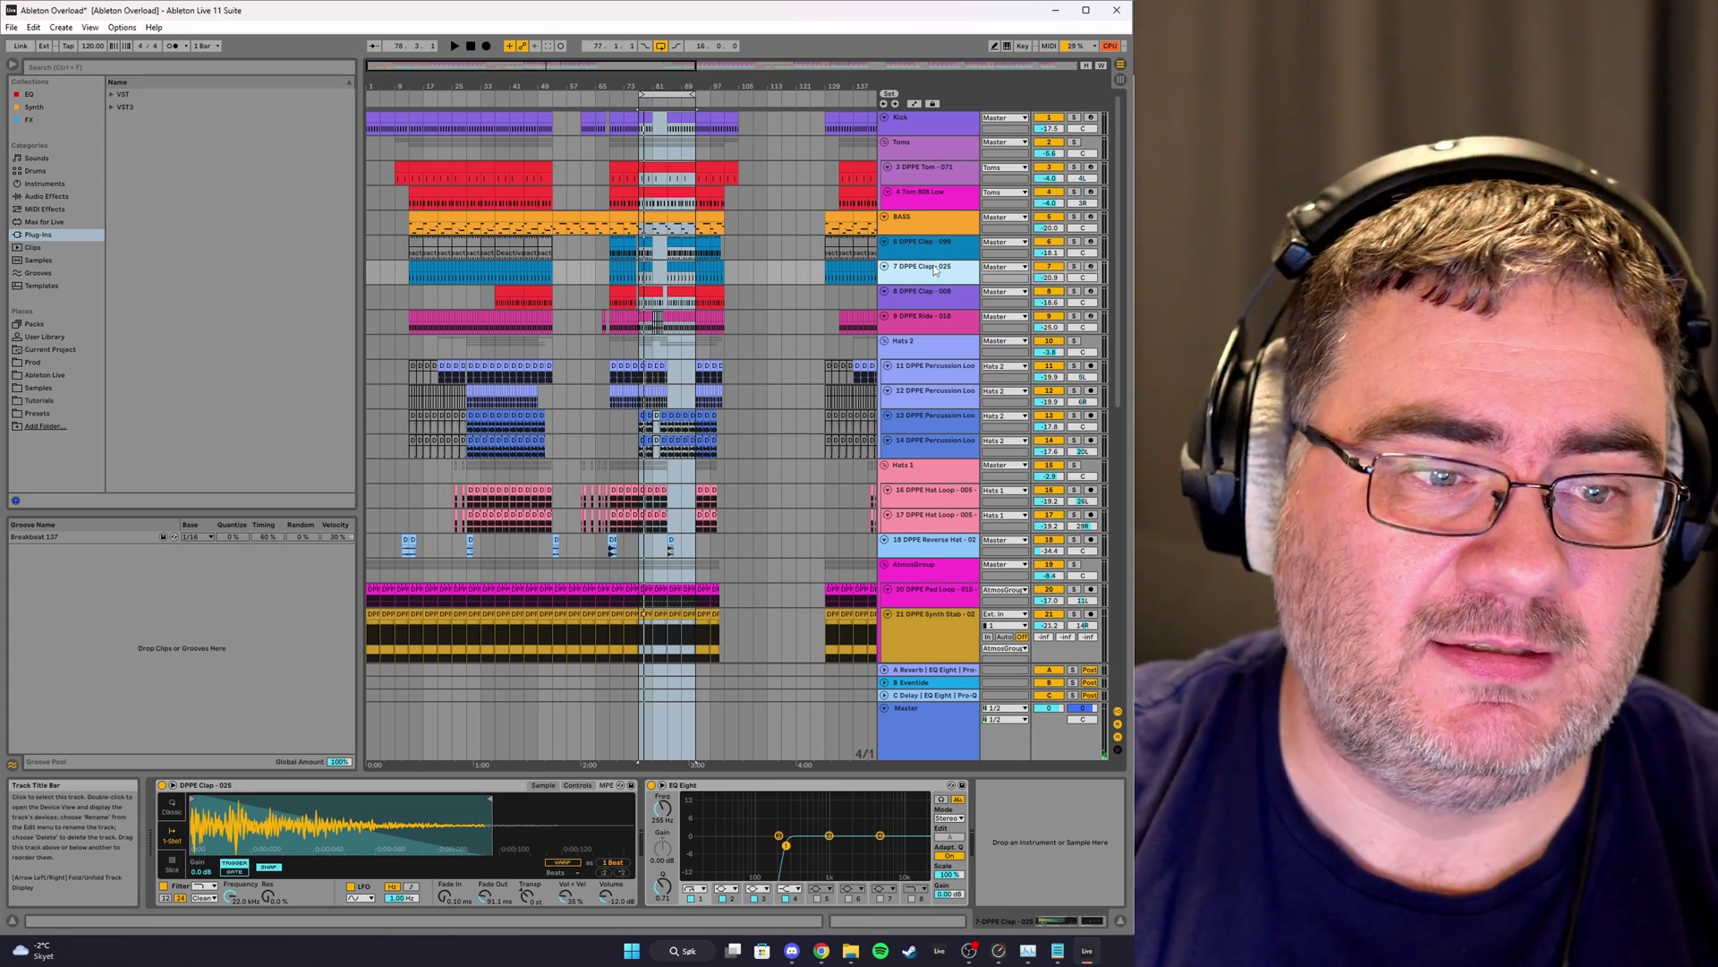
key(Down)
Set the BASS track's soothe2 real-time quality to 1x oversampling with eco resolution.
key(Up)
key(Up)
key(Up)
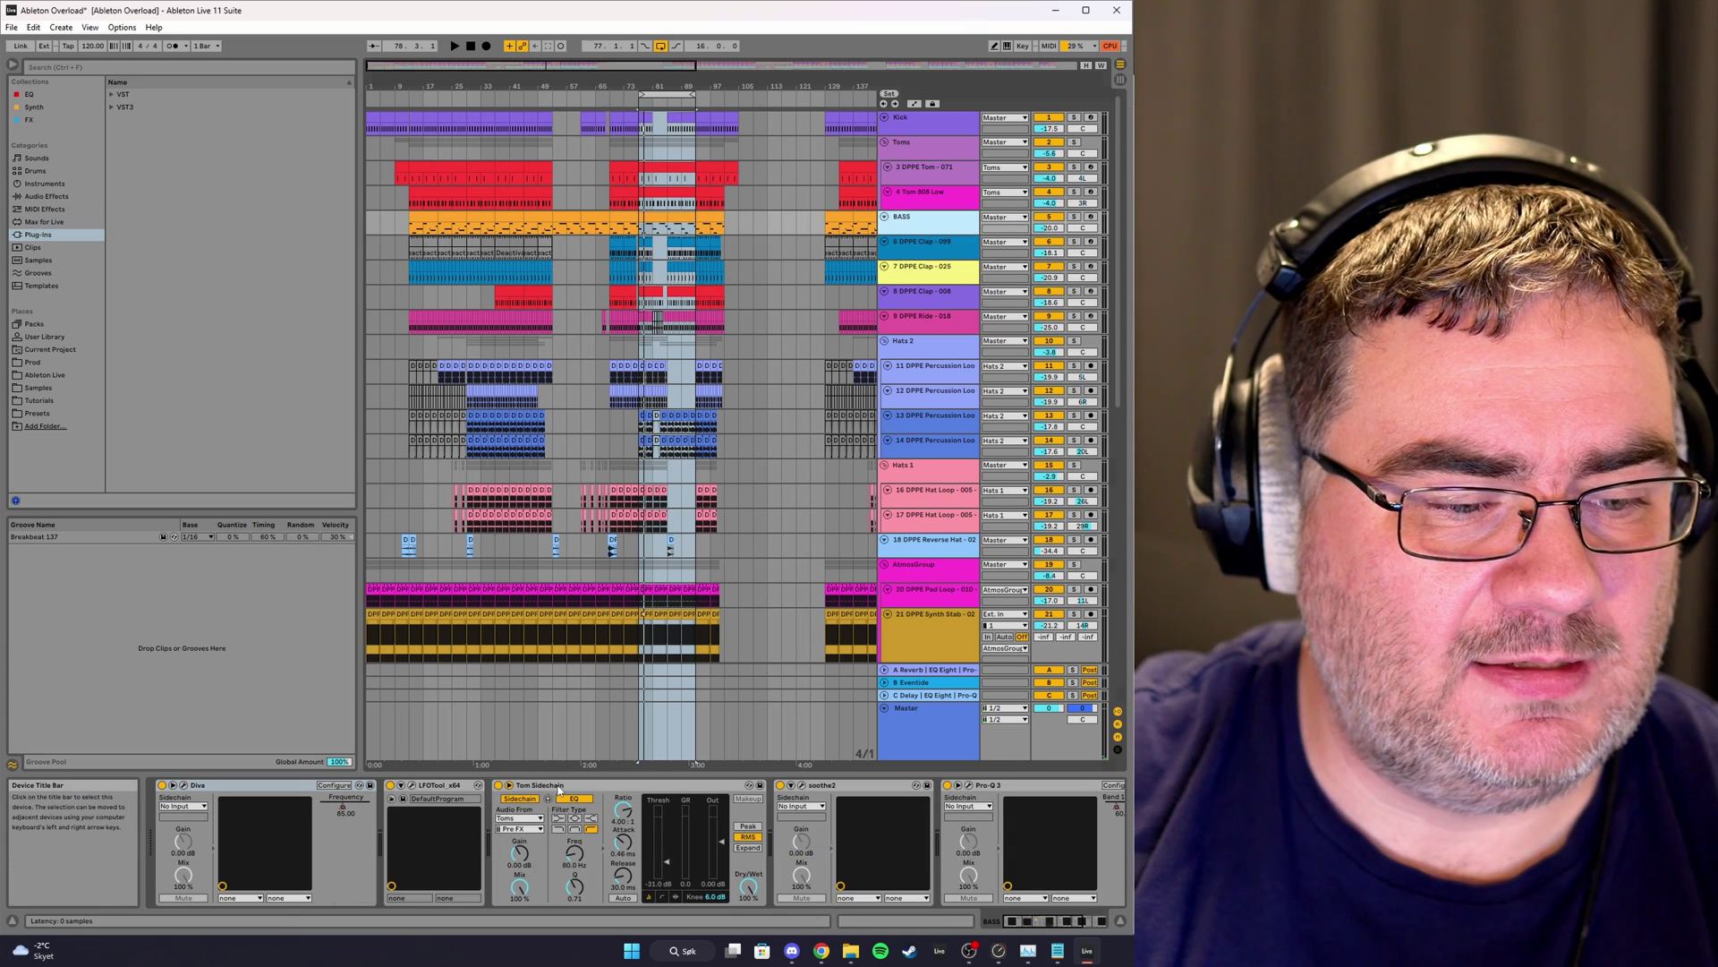
click(640, 787)
click(803, 784)
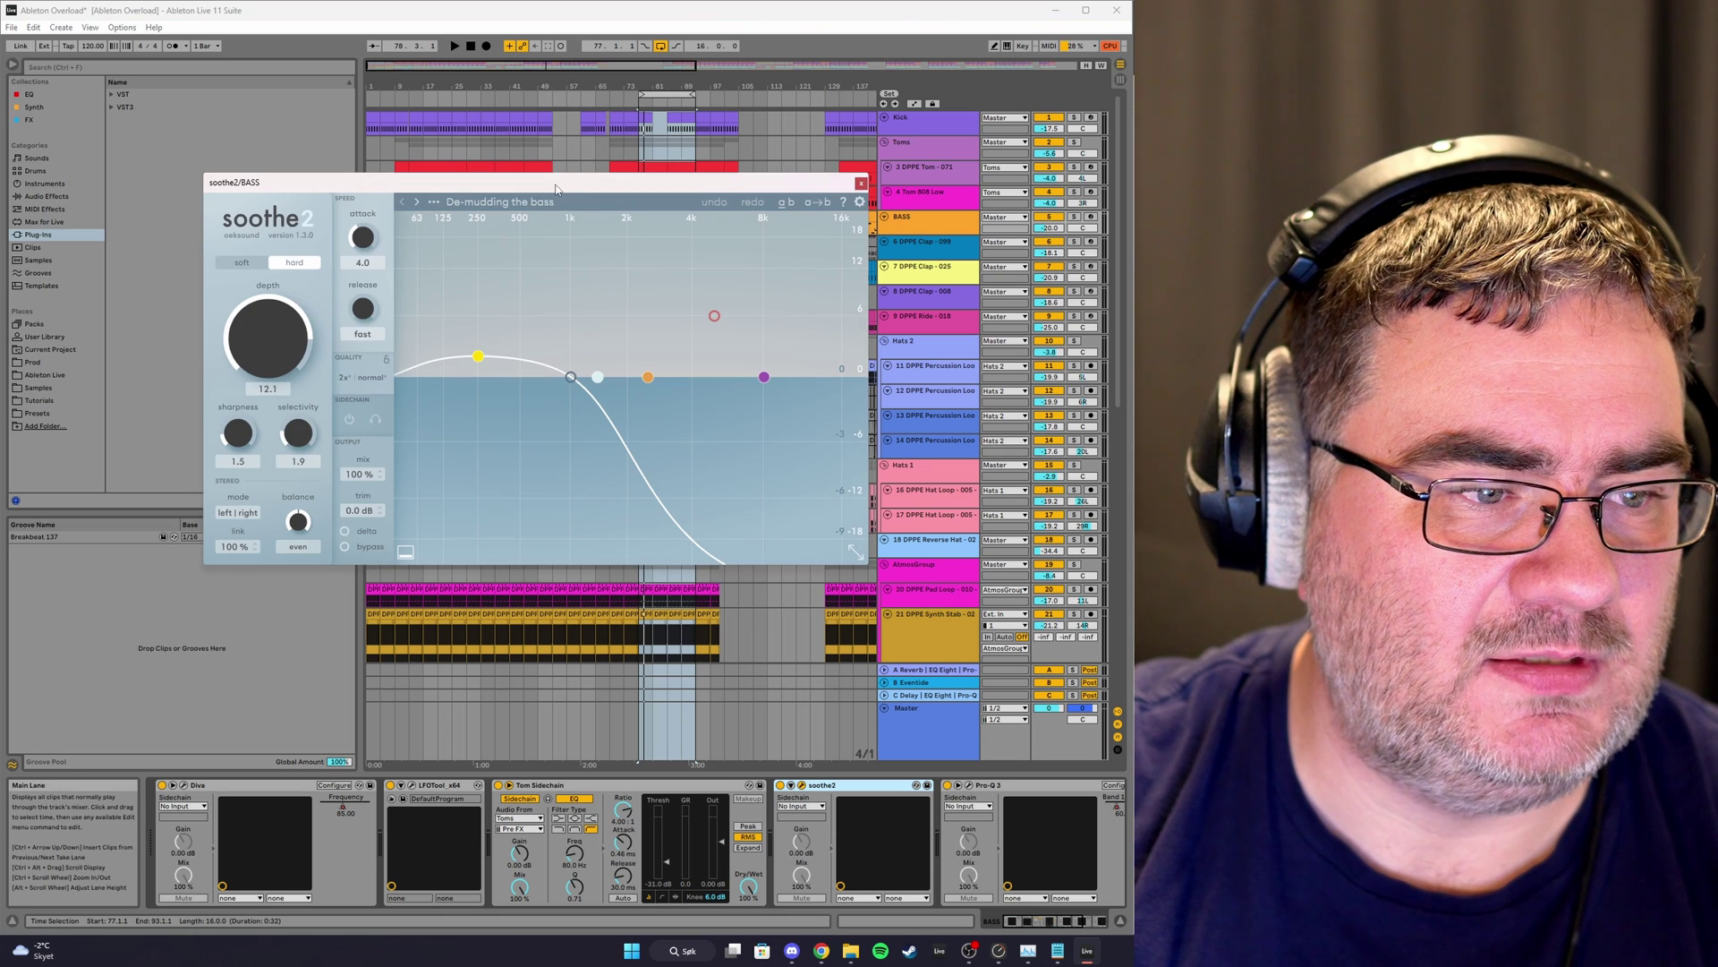
drag(555, 188, 587, 191)
click(378, 383)
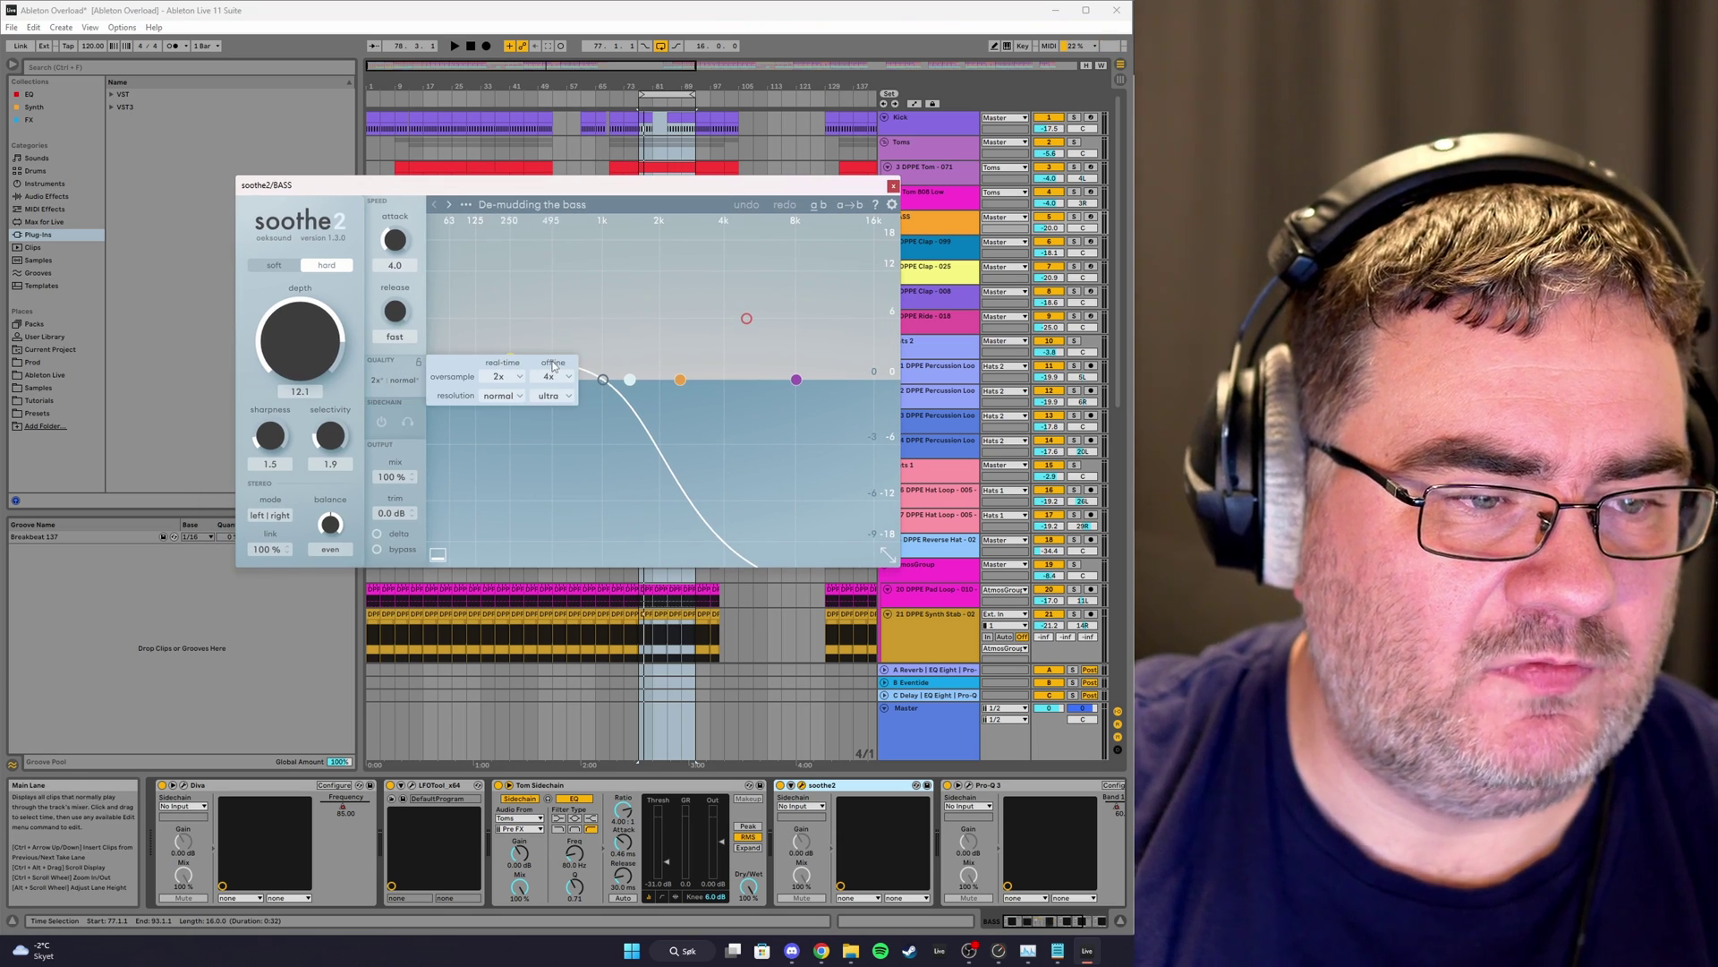
click(500, 383)
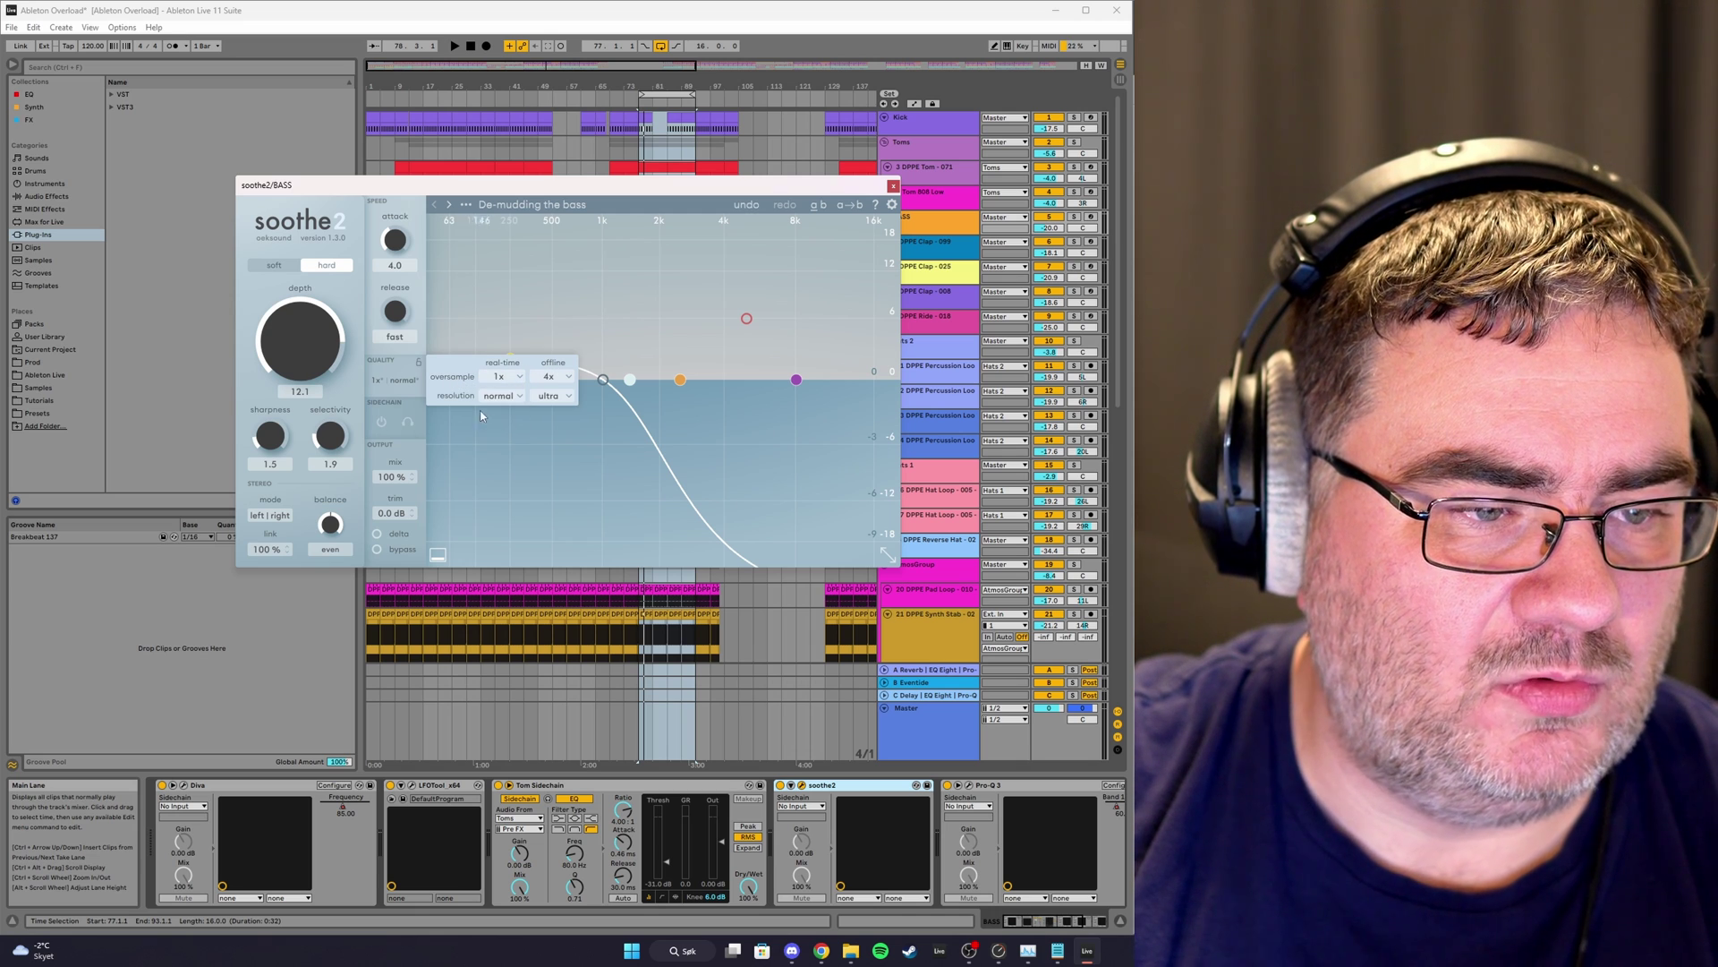
click(491, 396)
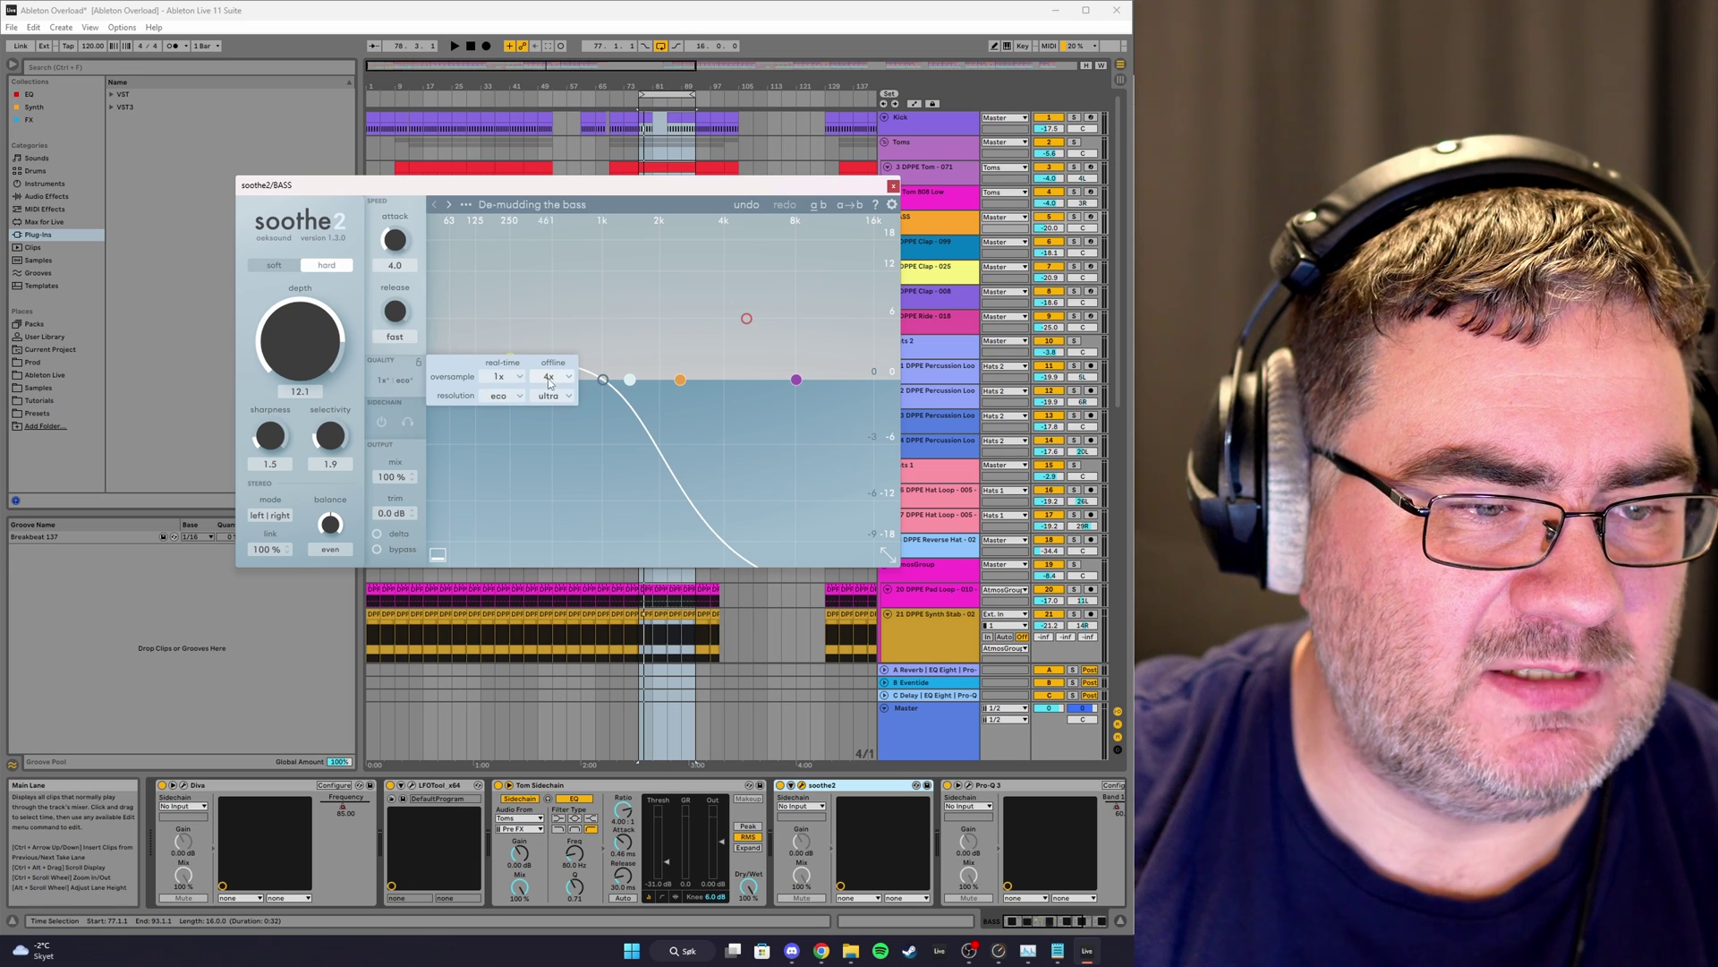
Close the BASS soothe2 window, then set the Hats 2 soothe2 resolution to normal.
click(892, 185)
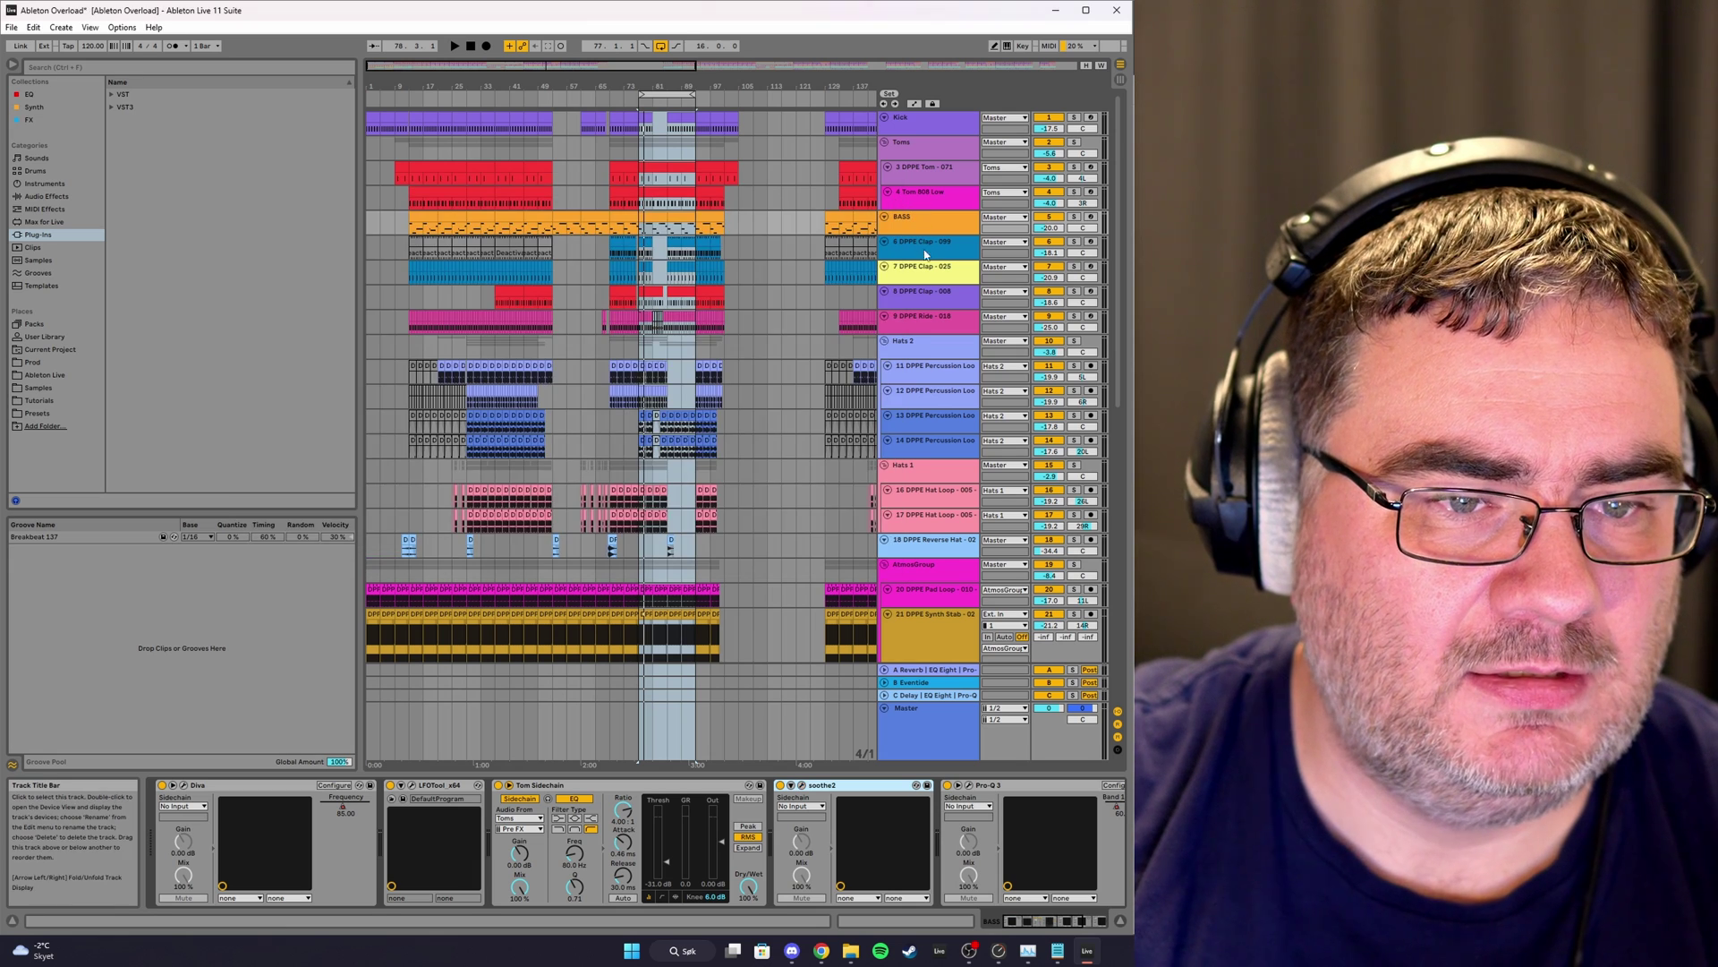
click(925, 354)
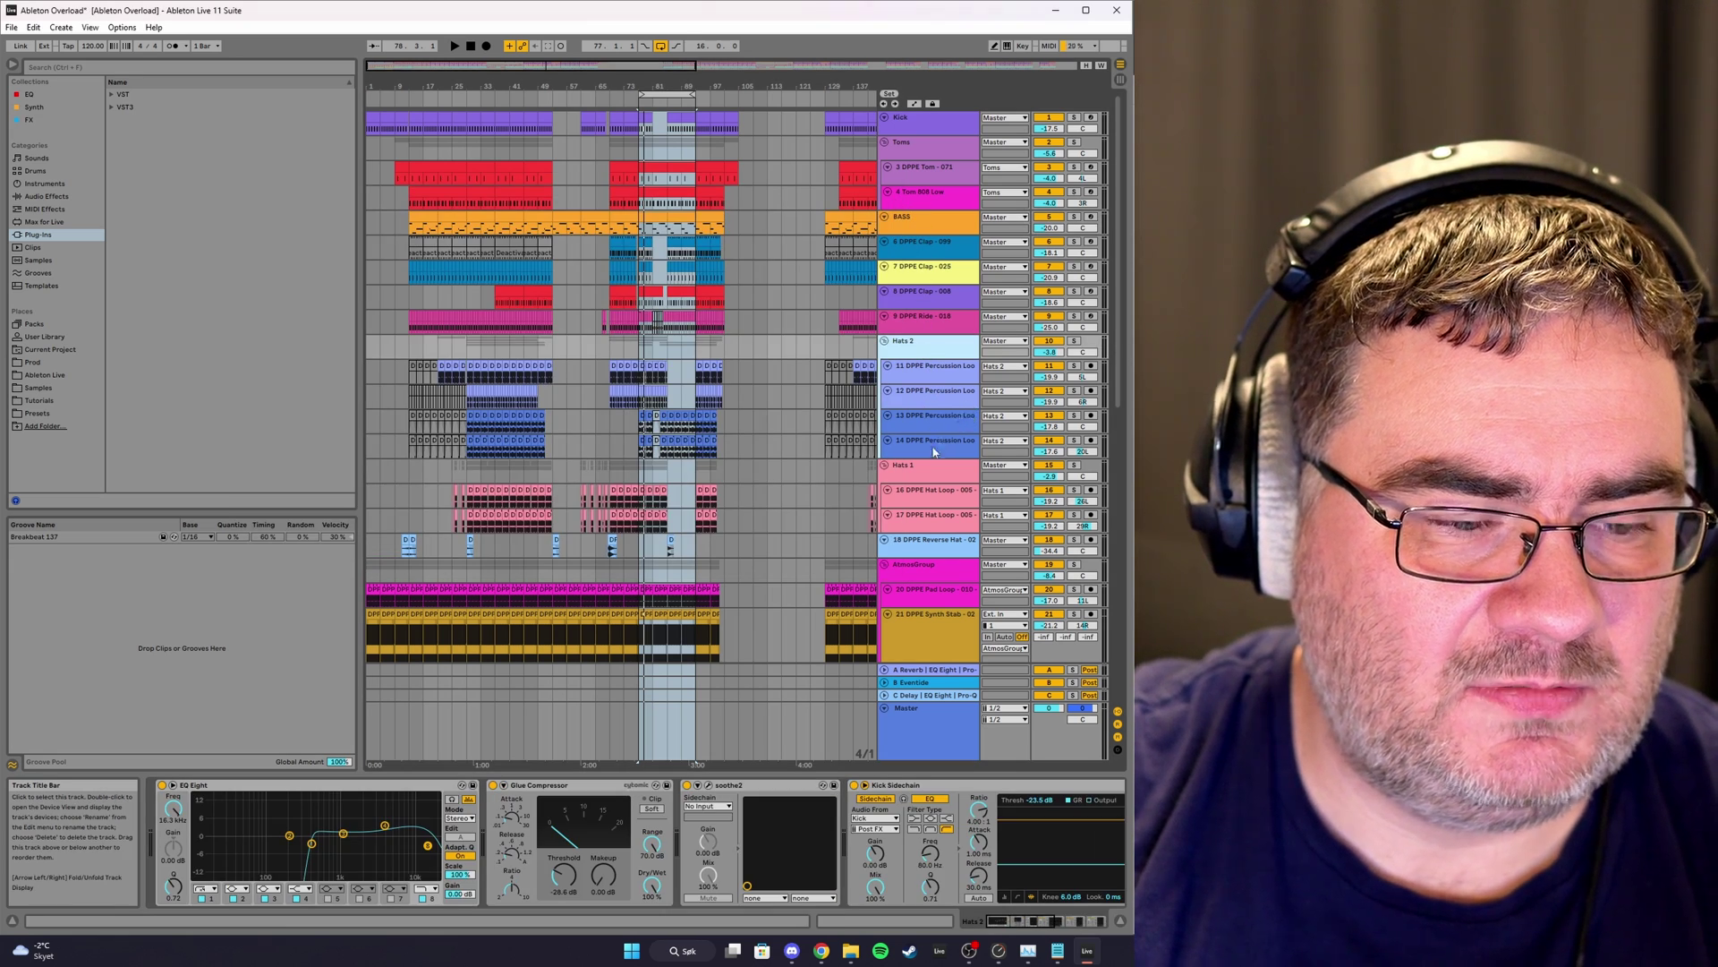
click(709, 786)
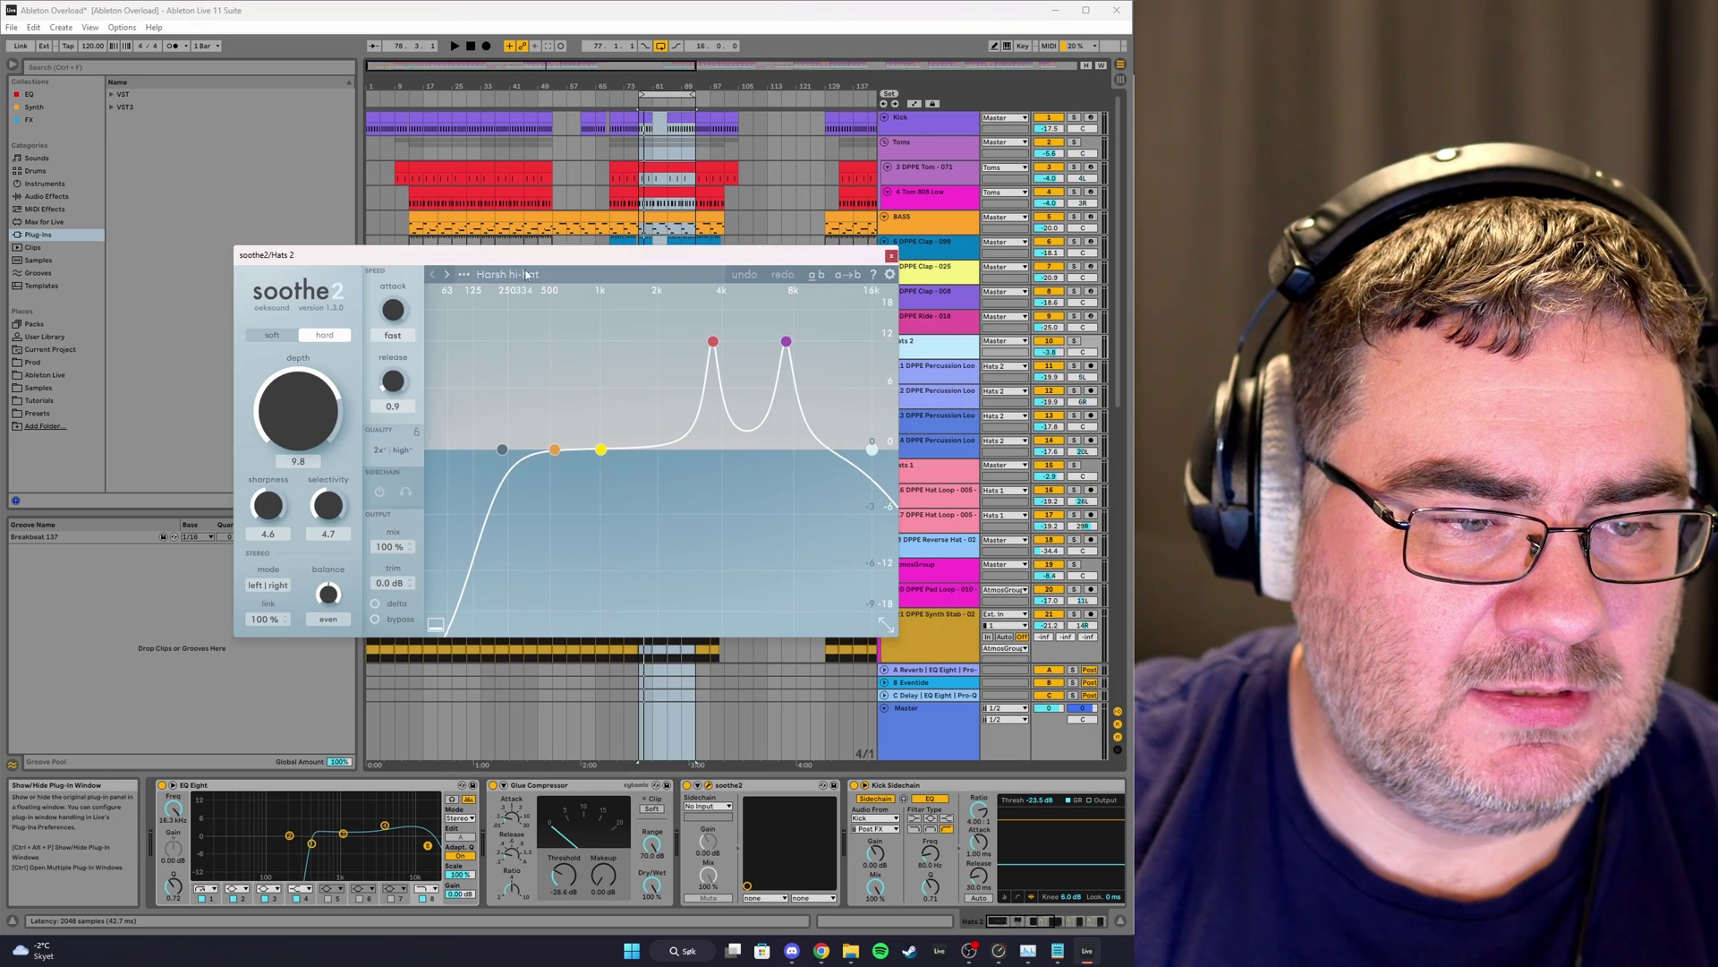
drag(743, 394, 513, 255)
mouse_move(380, 455)
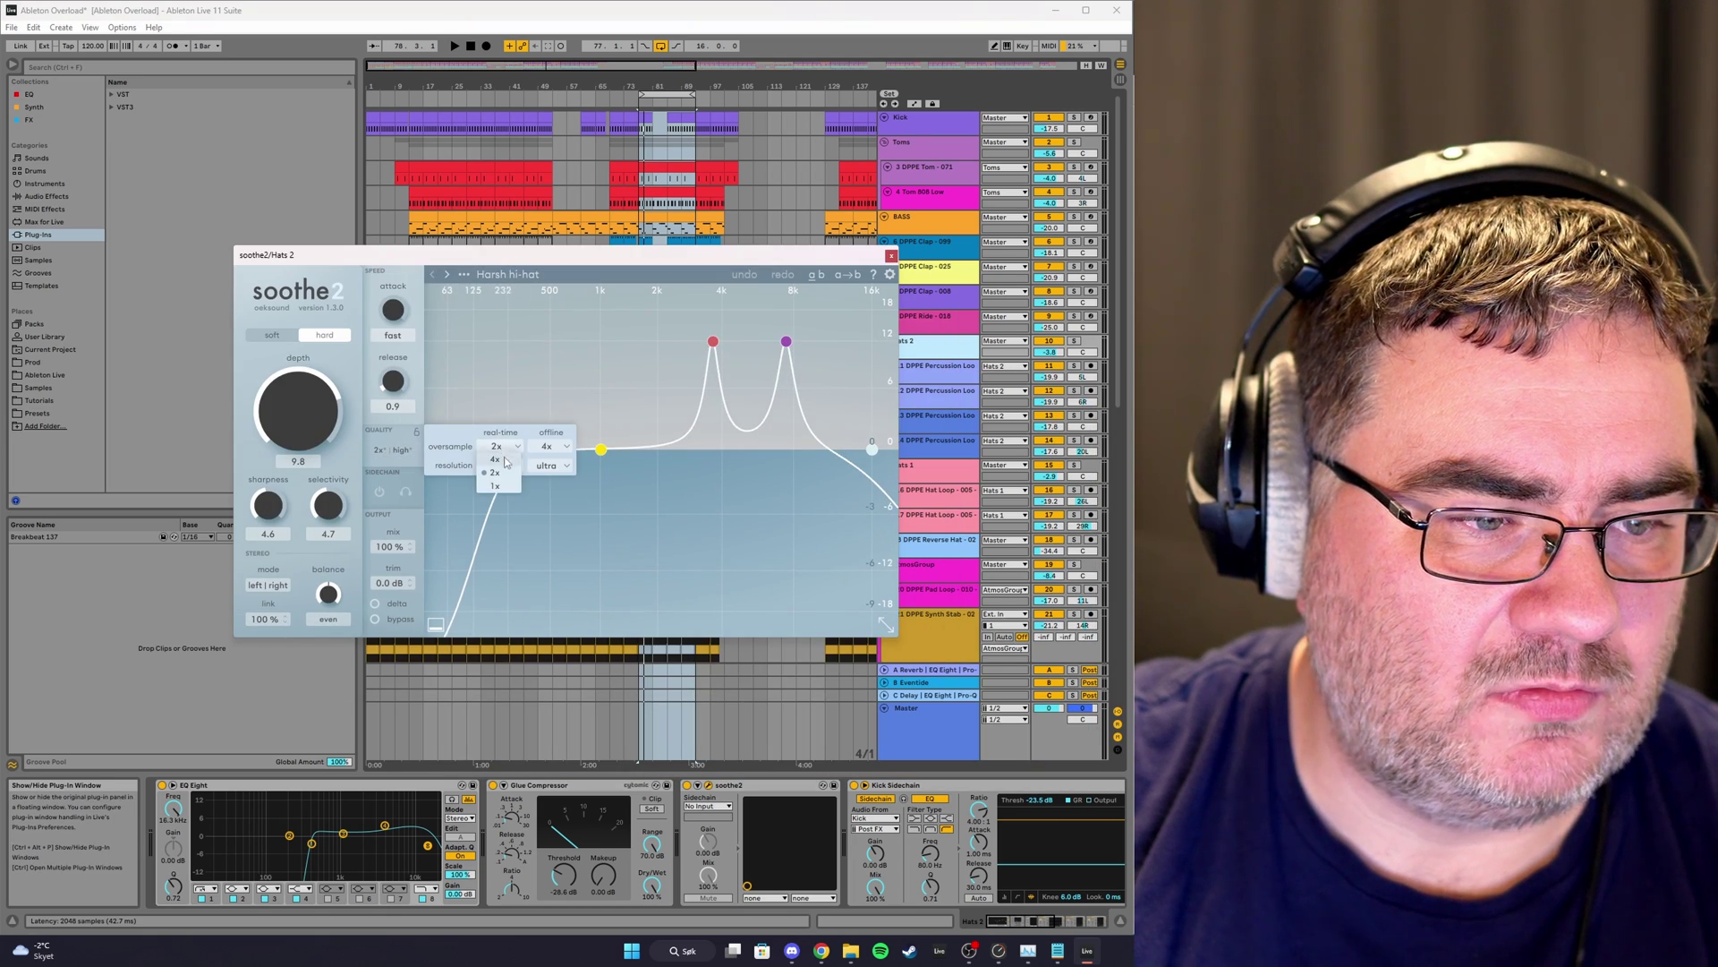
click(497, 466)
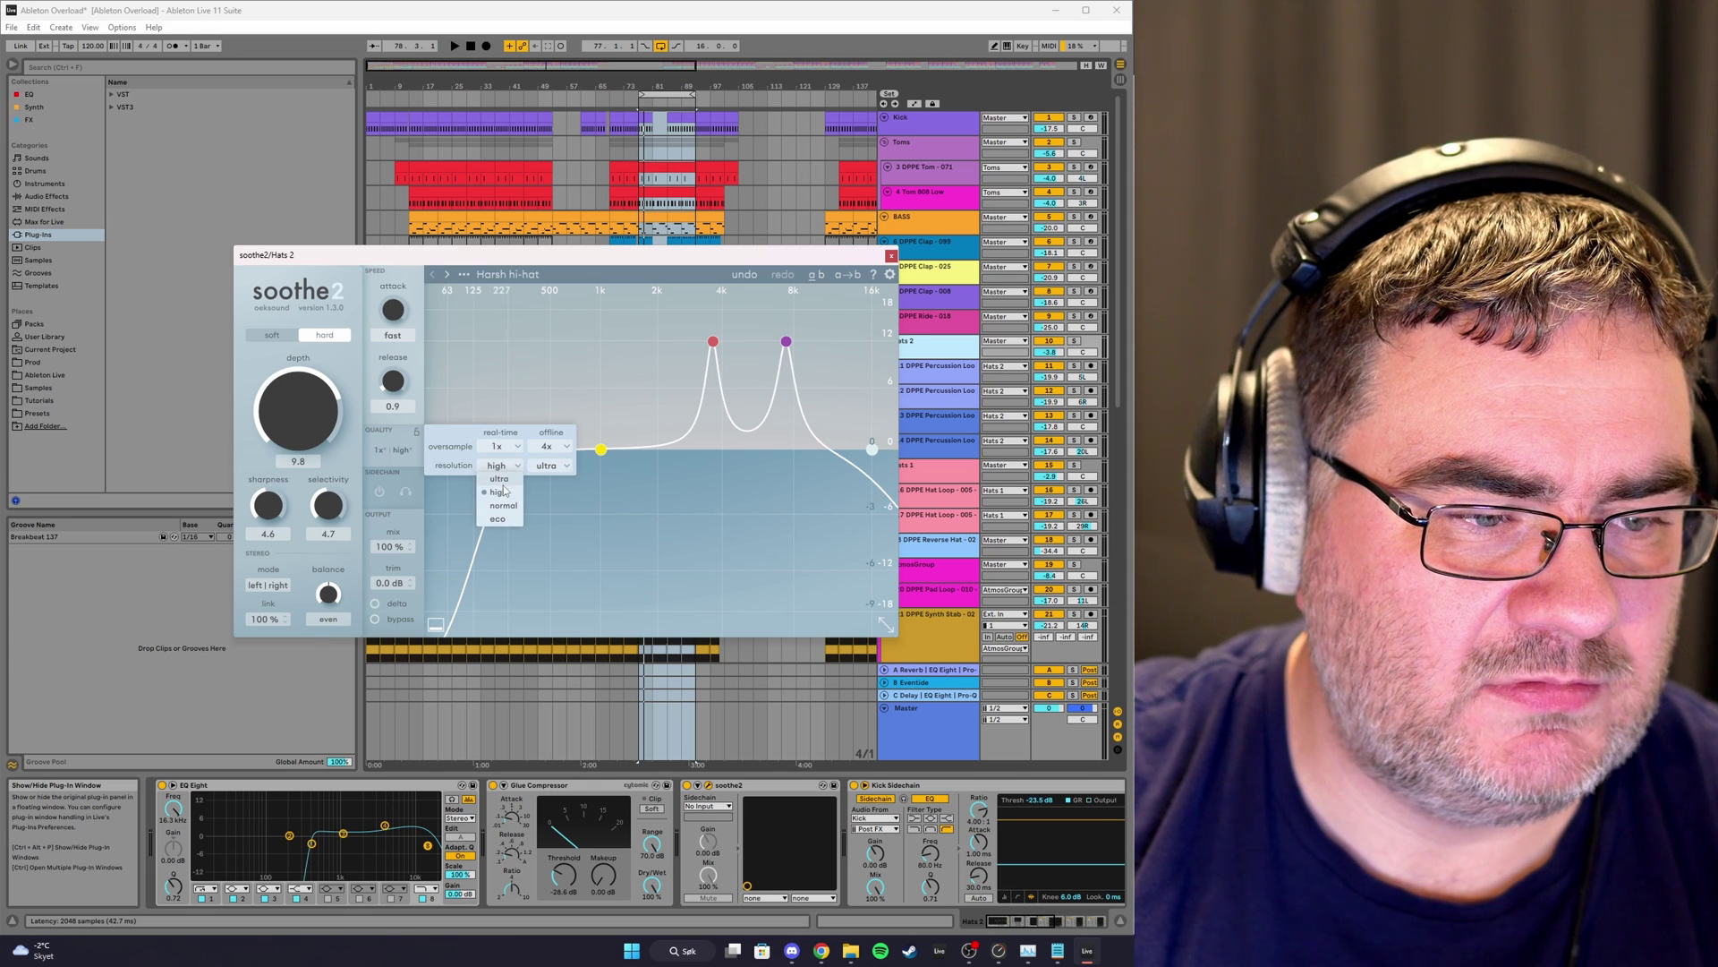
click(501, 508)
click(890, 256)
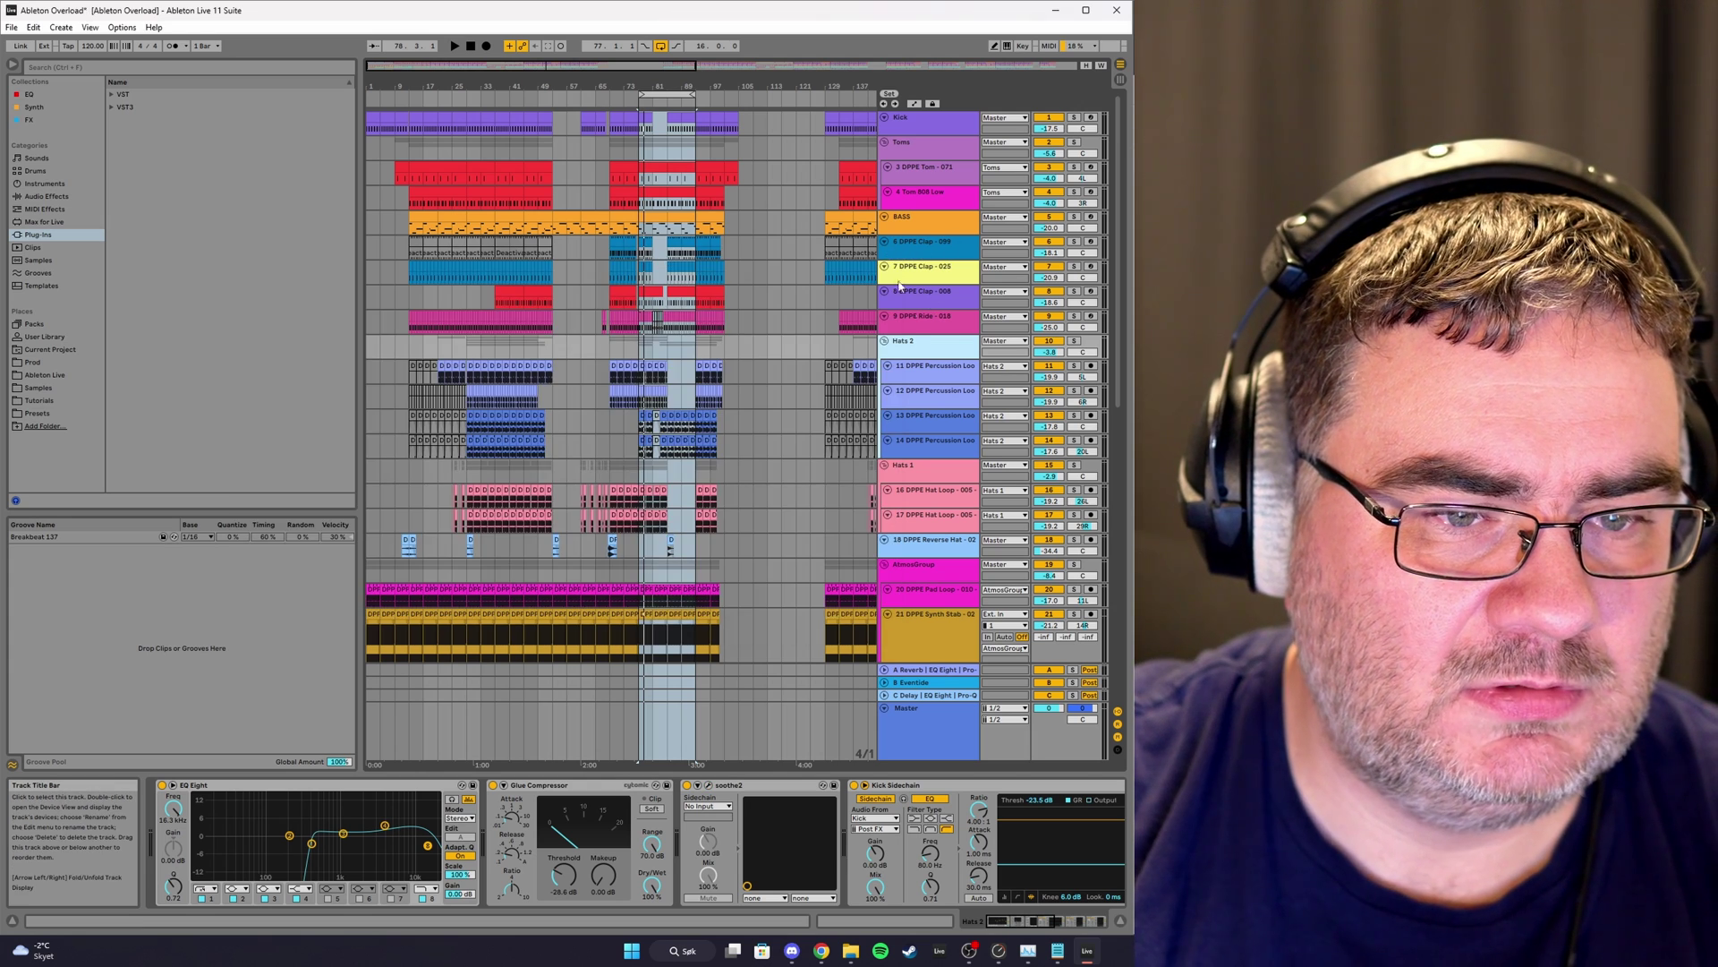
Set the Hats 1 soothe2 to 1x real-time oversampling with eco resolution, then close it.
click(926, 466)
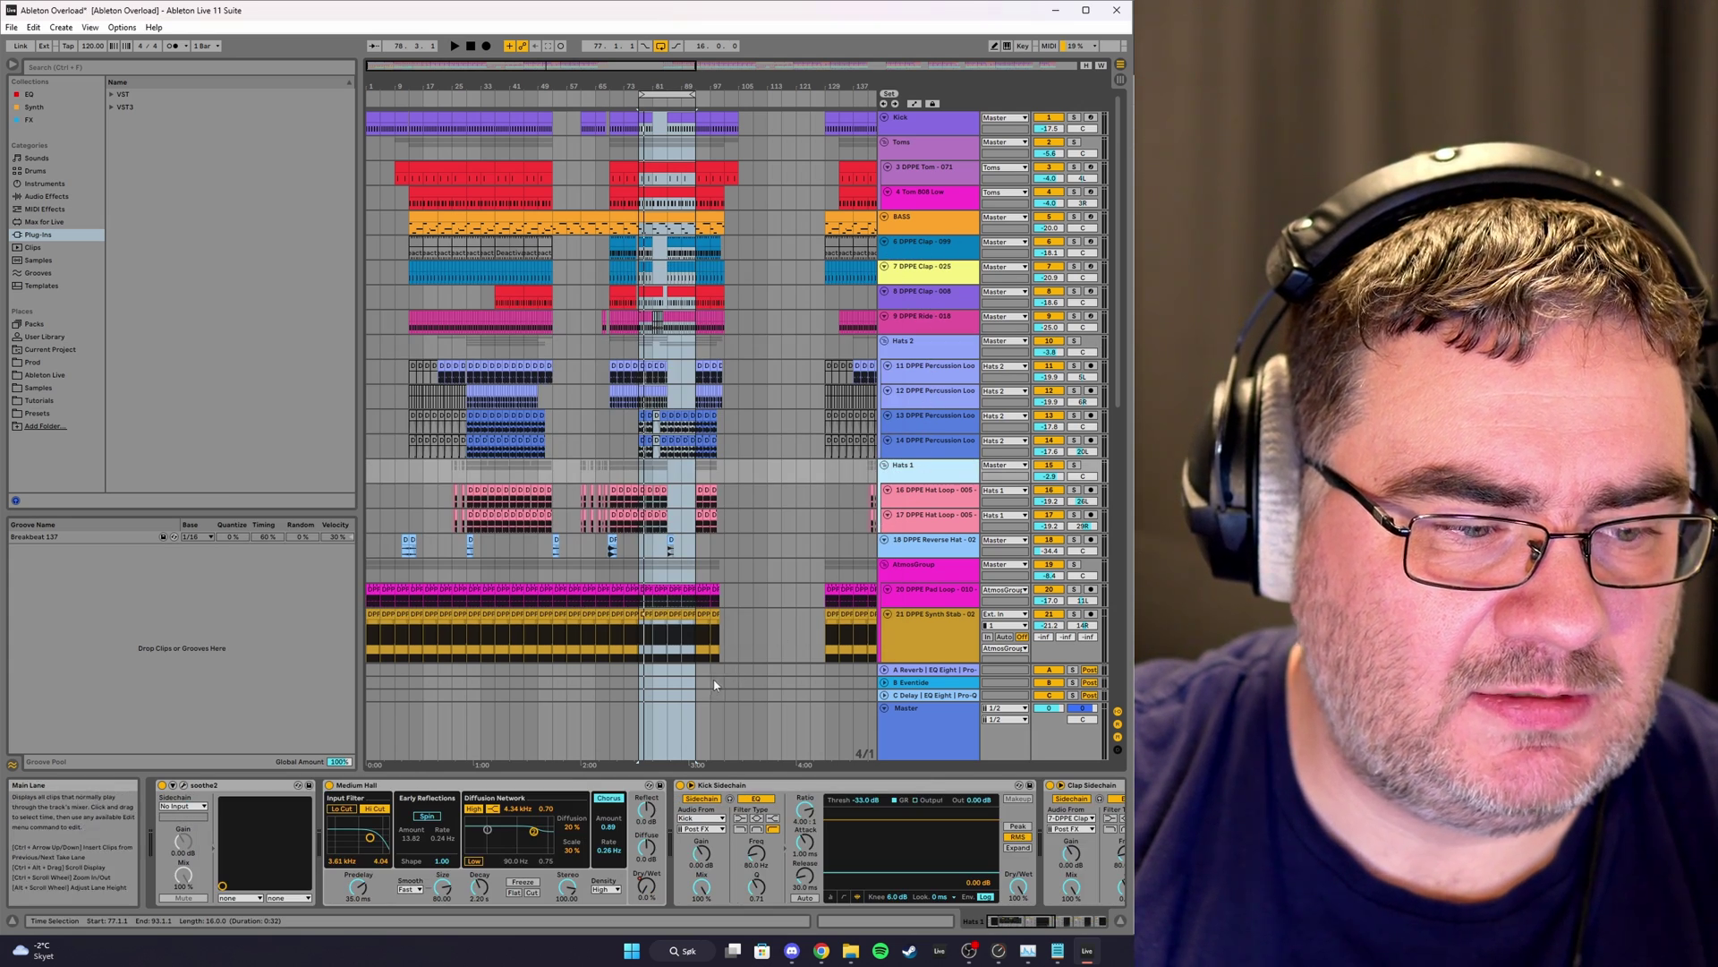
click(184, 785)
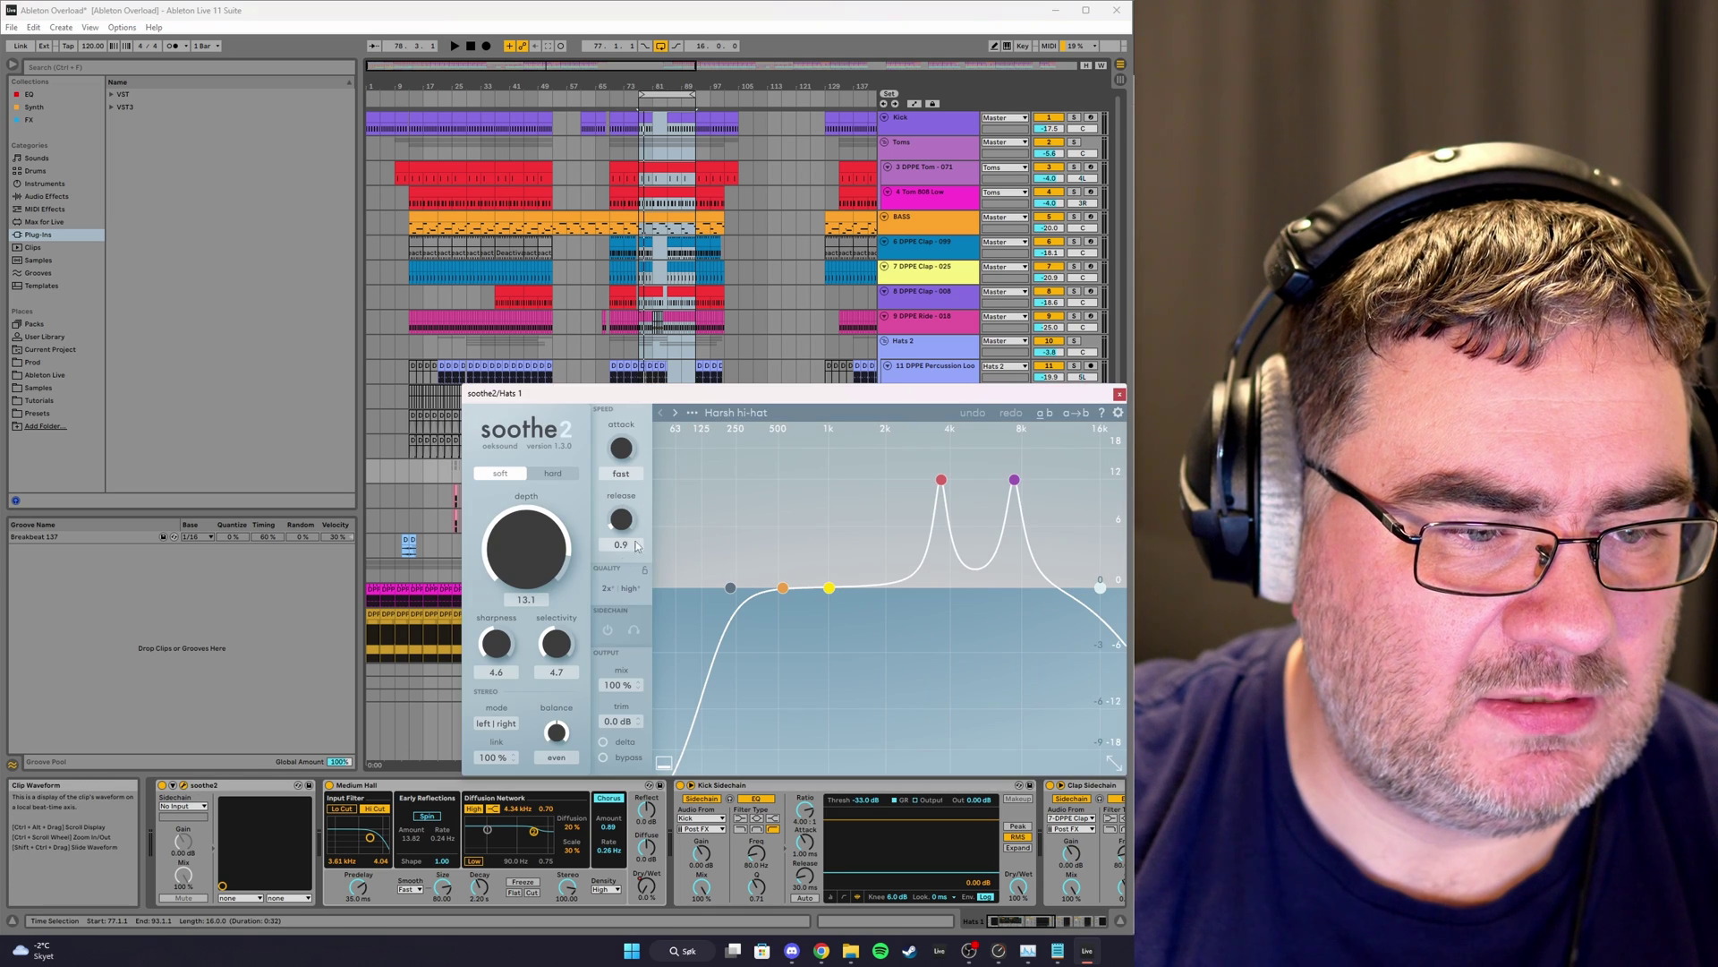
click(607, 589)
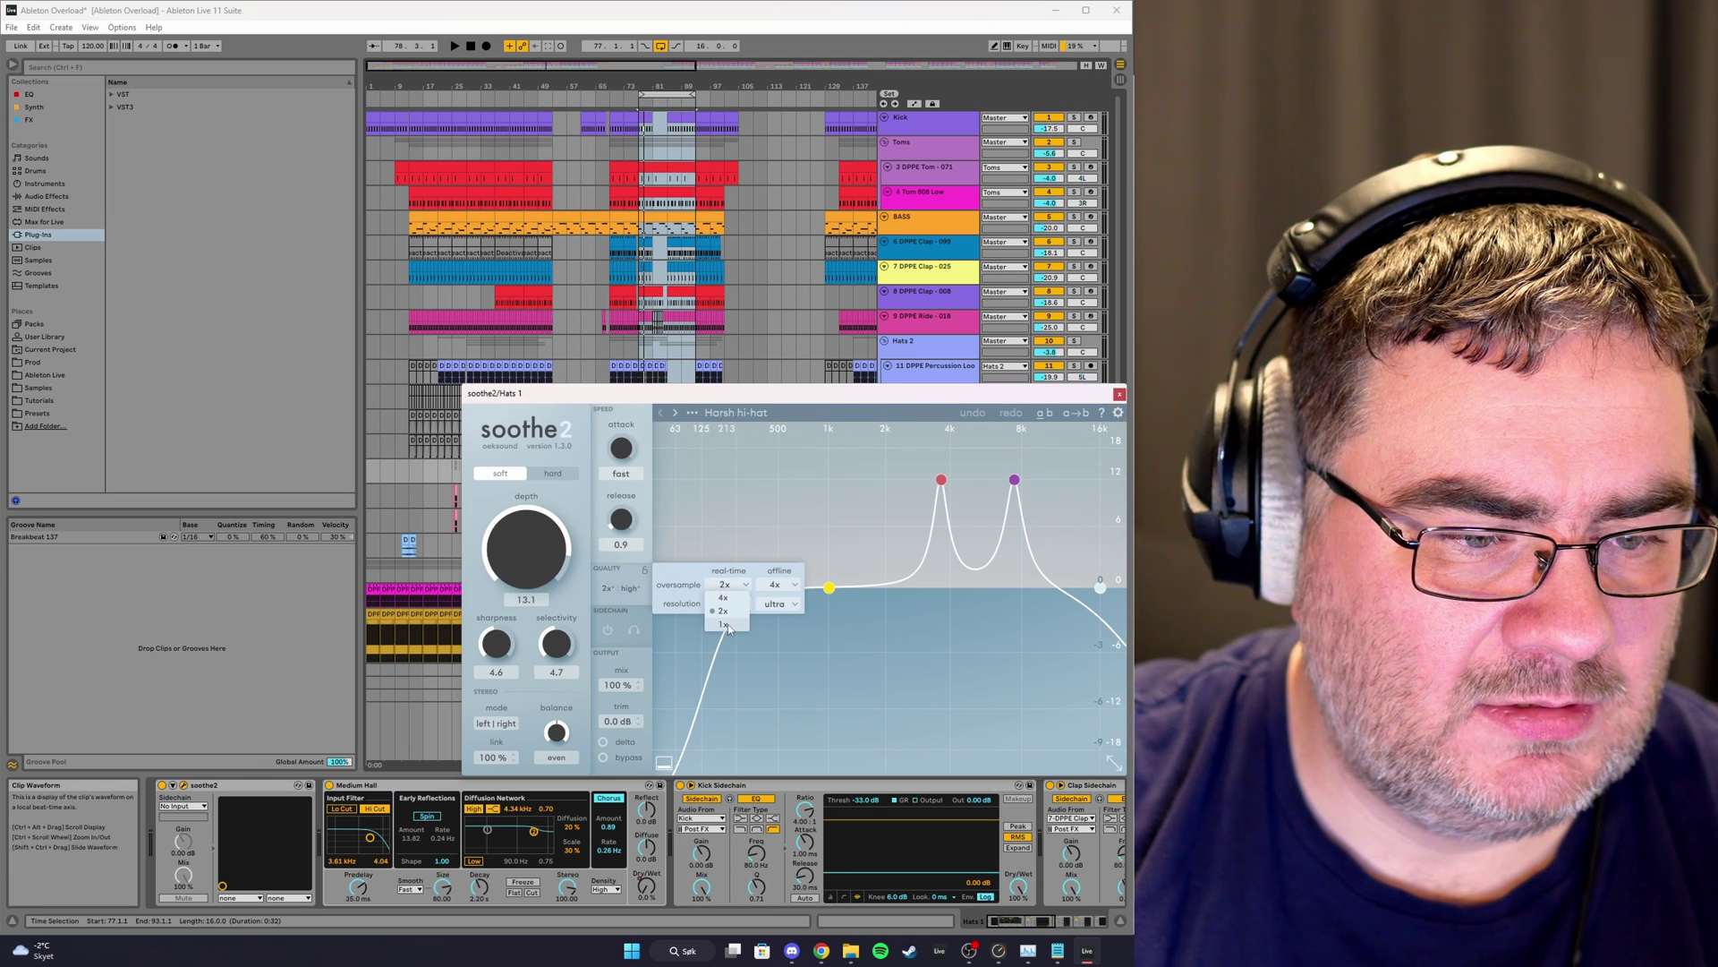
click(729, 604)
click(727, 632)
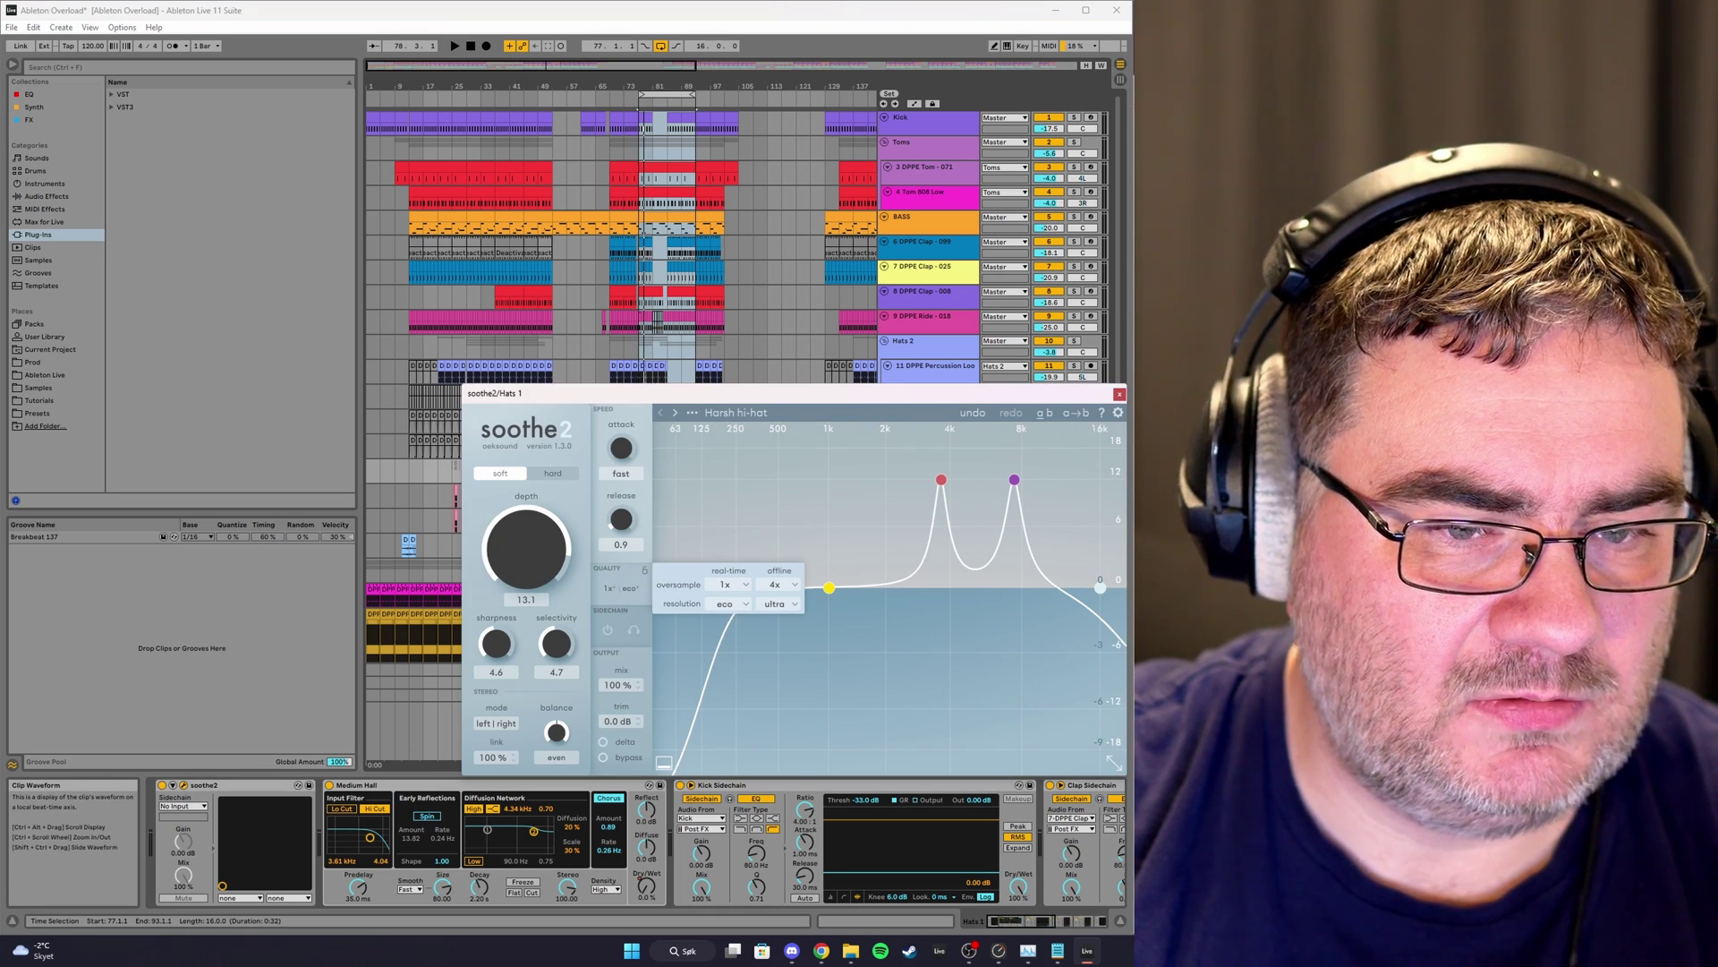
click(940, 830)
click(1043, 922)
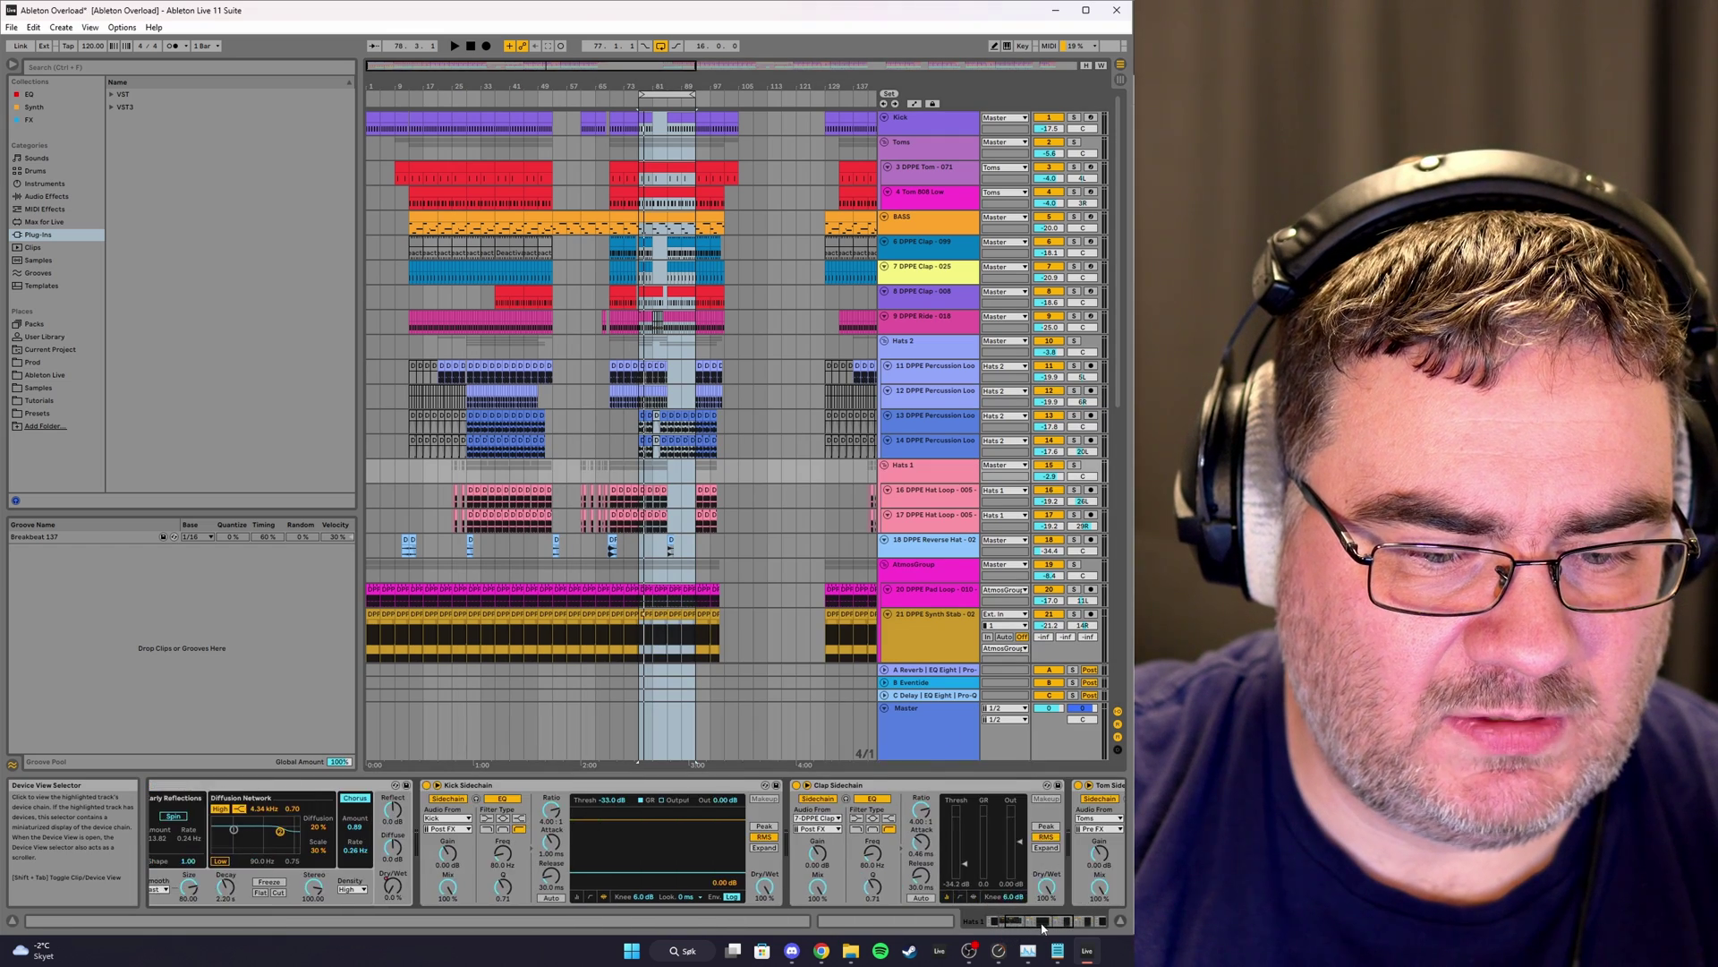
drag(1044, 927, 1096, 931)
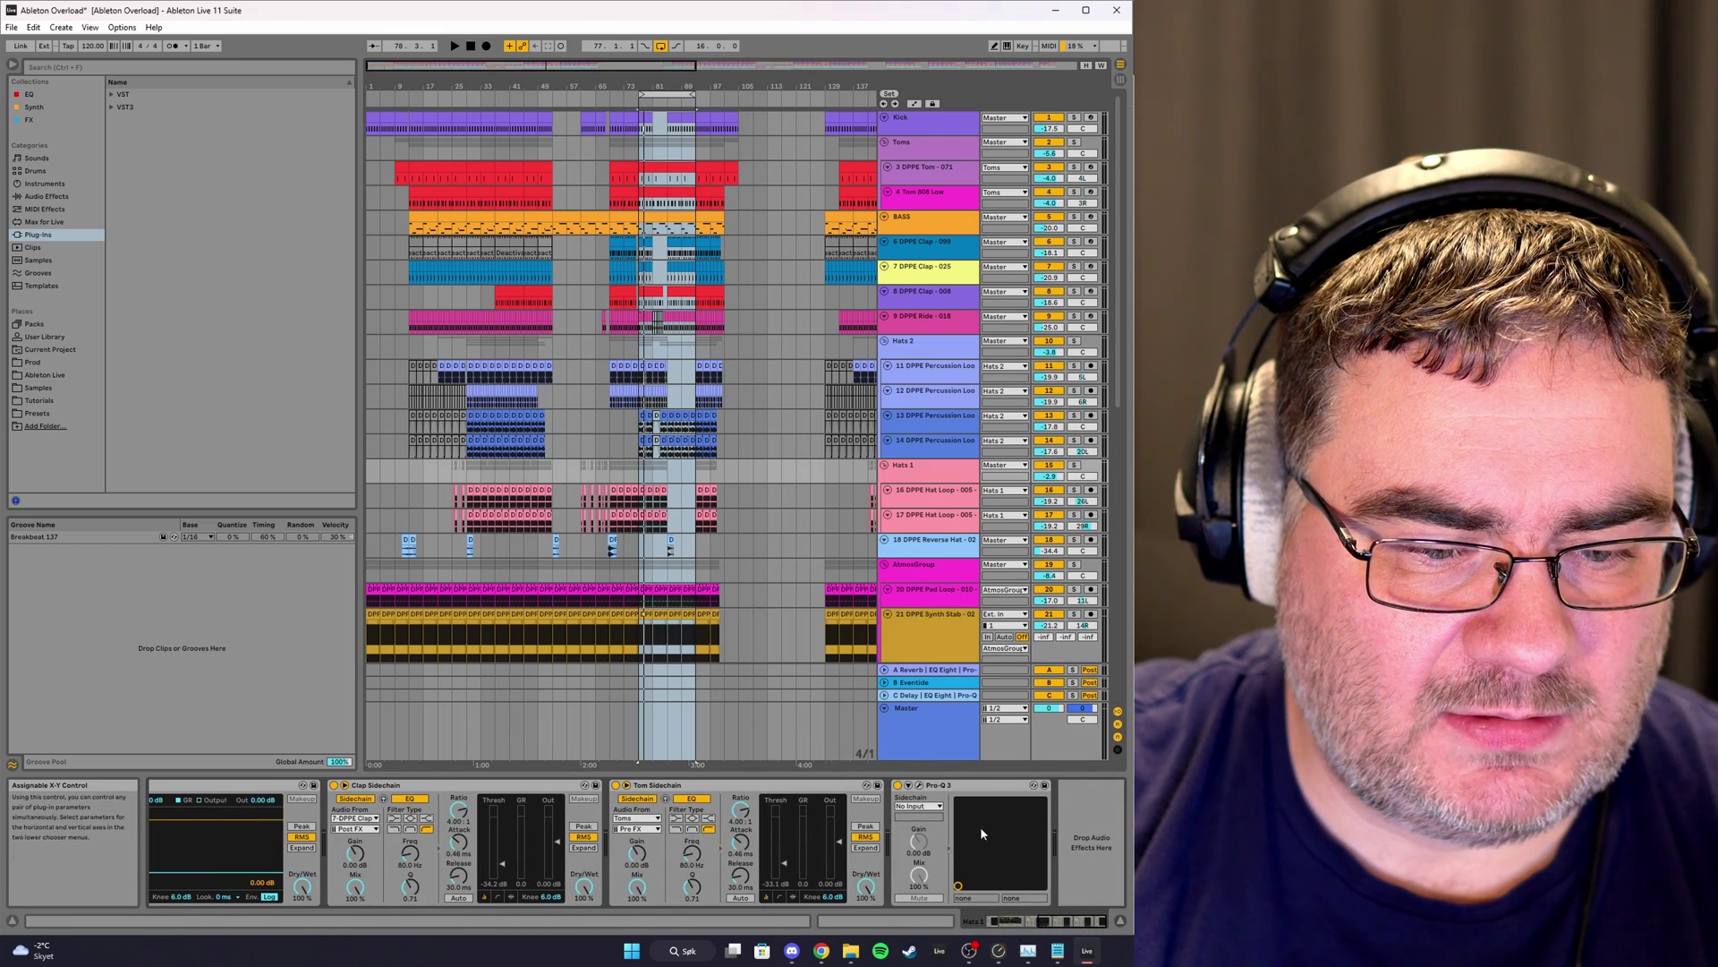
Check Hats 1's Pro-Q 3, then set the Atmos Diva's accuracy to draft.
click(919, 785)
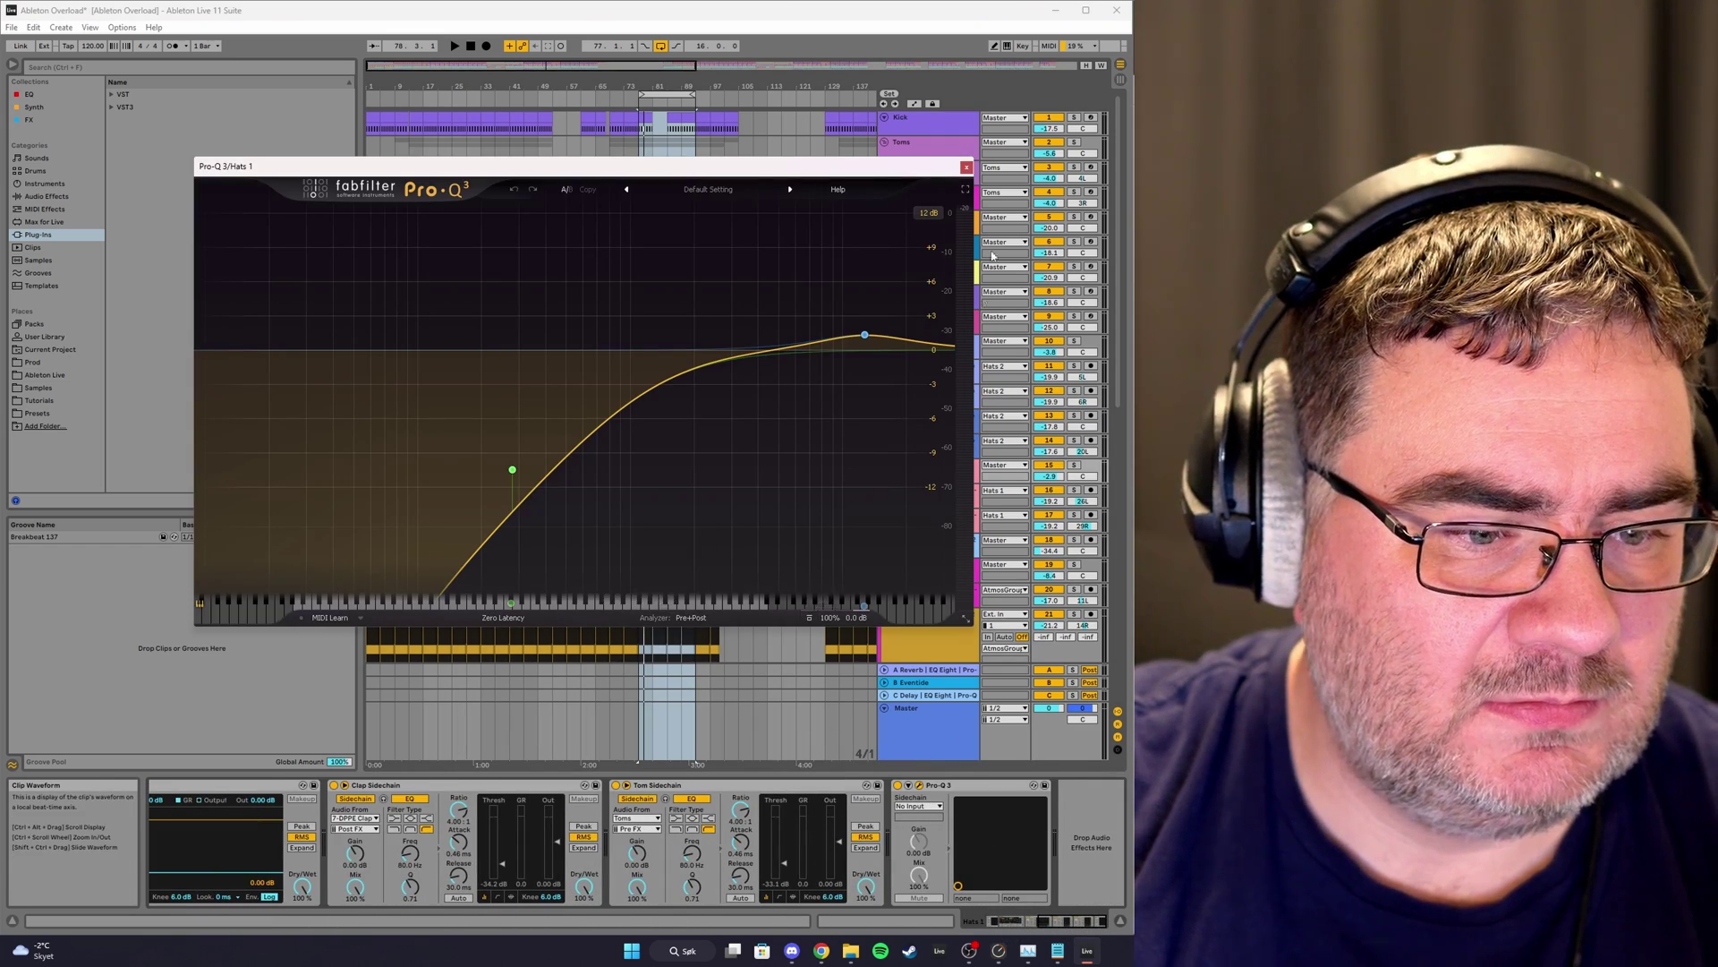
click(962, 167)
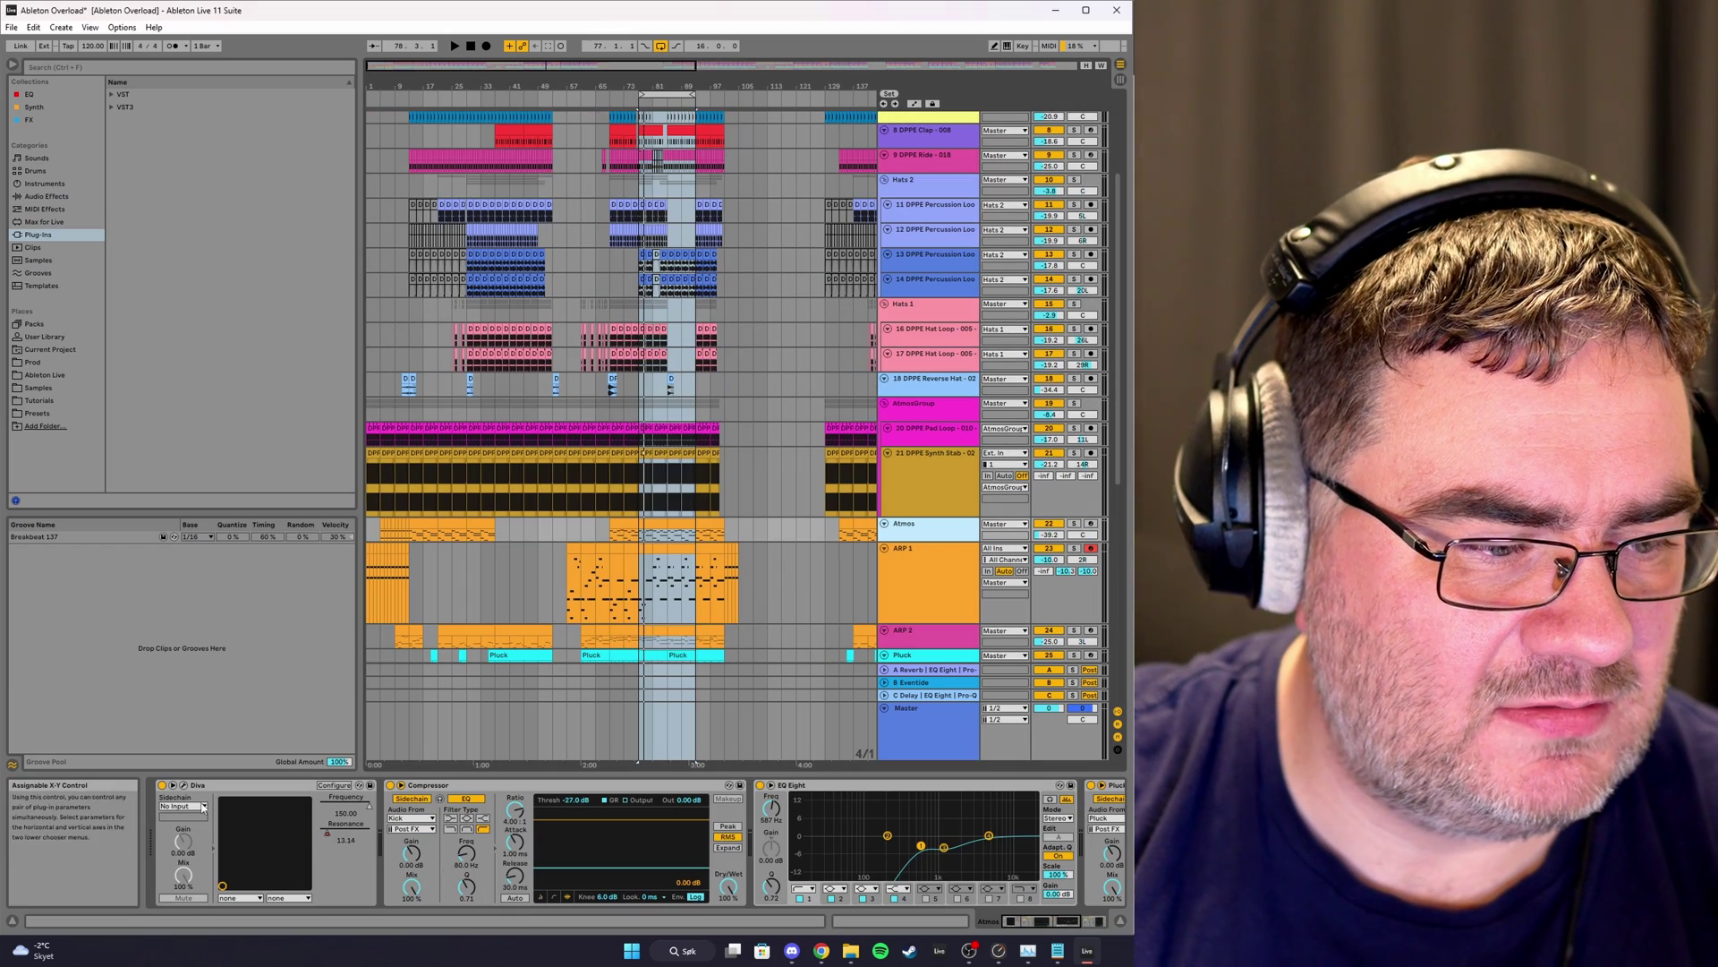
click(184, 785)
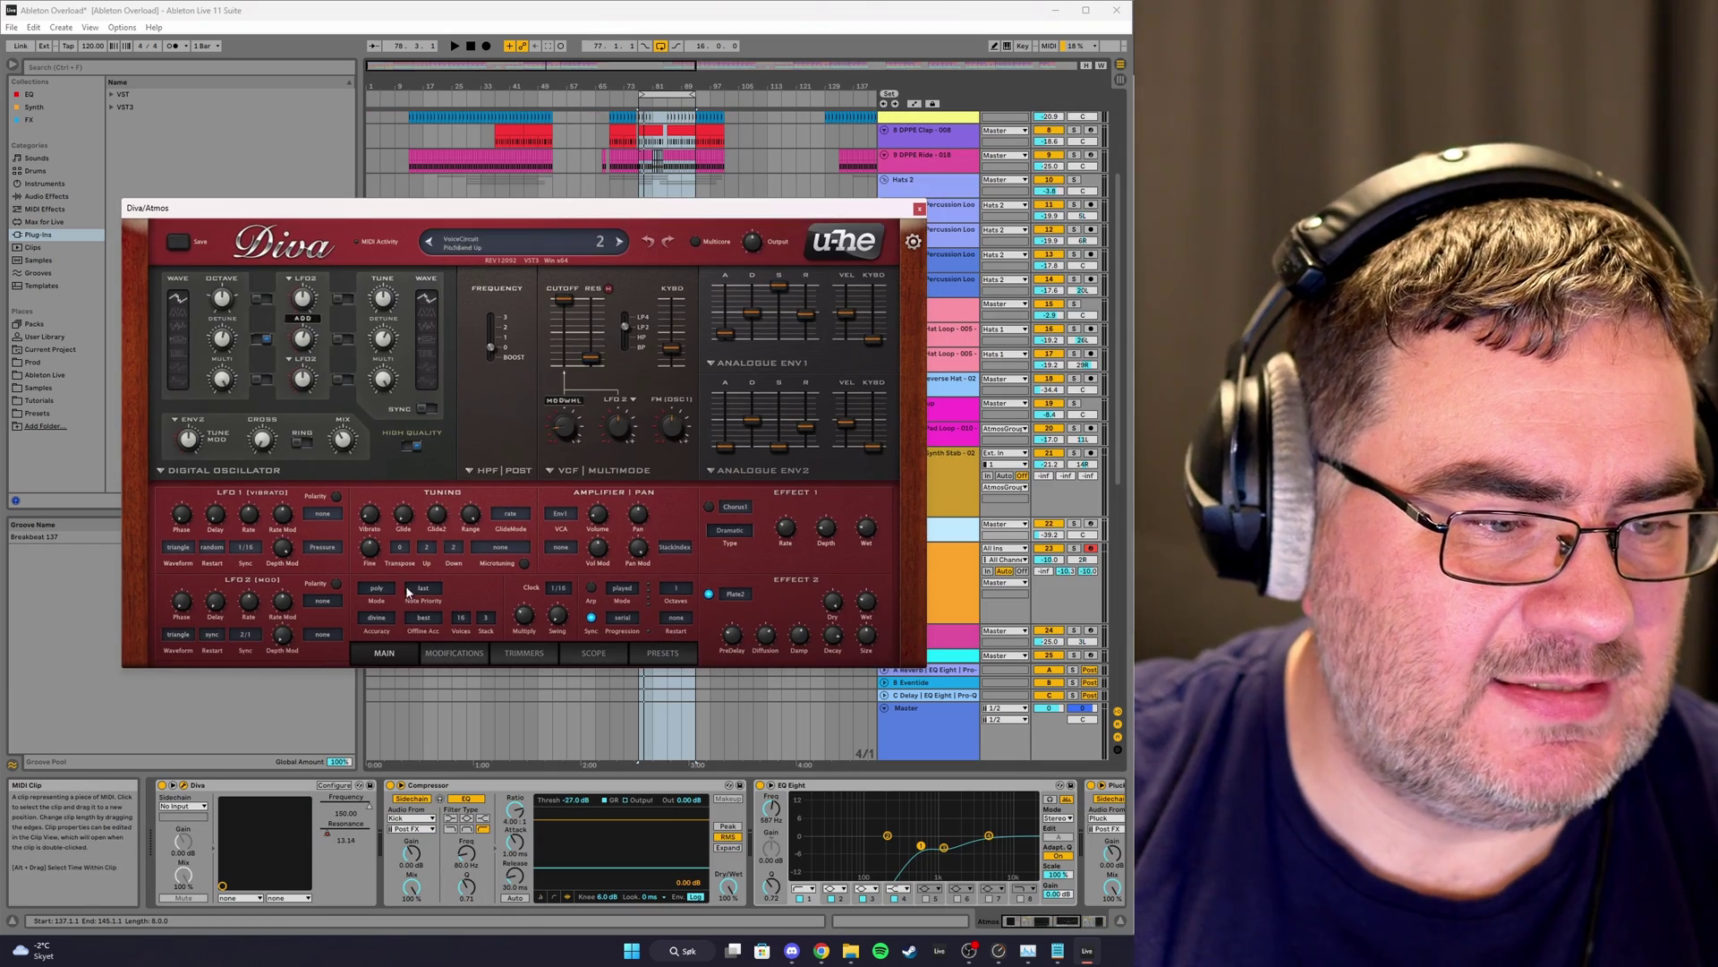
click(377, 618)
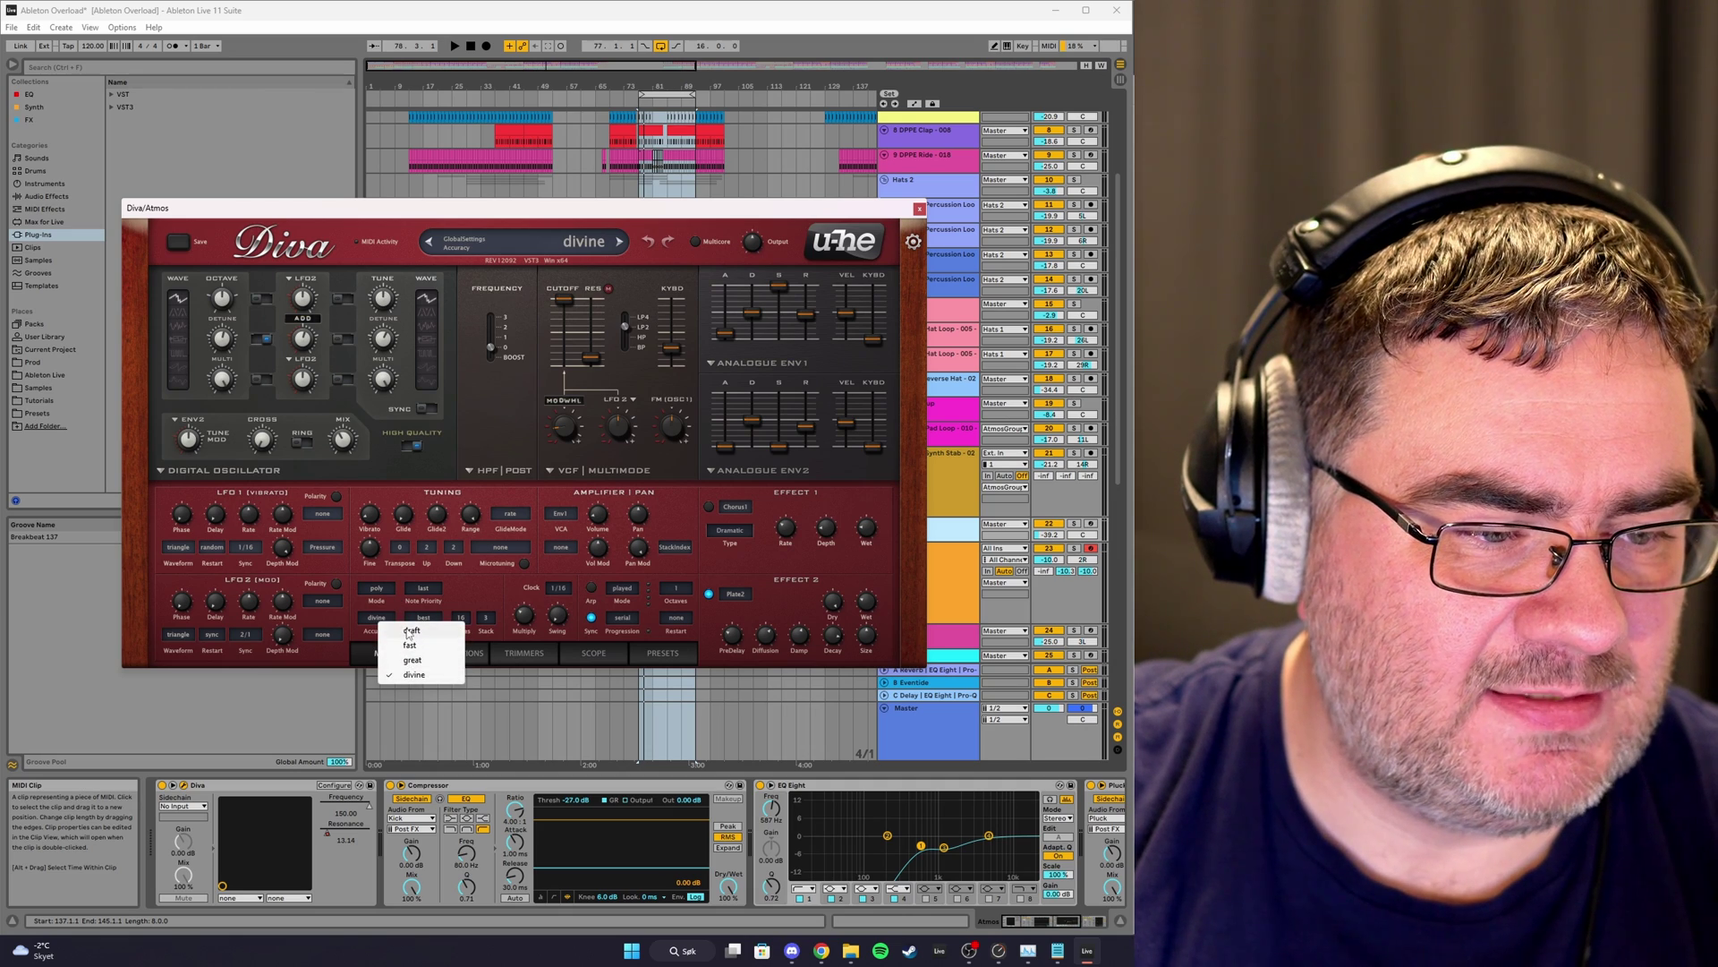
click(412, 631)
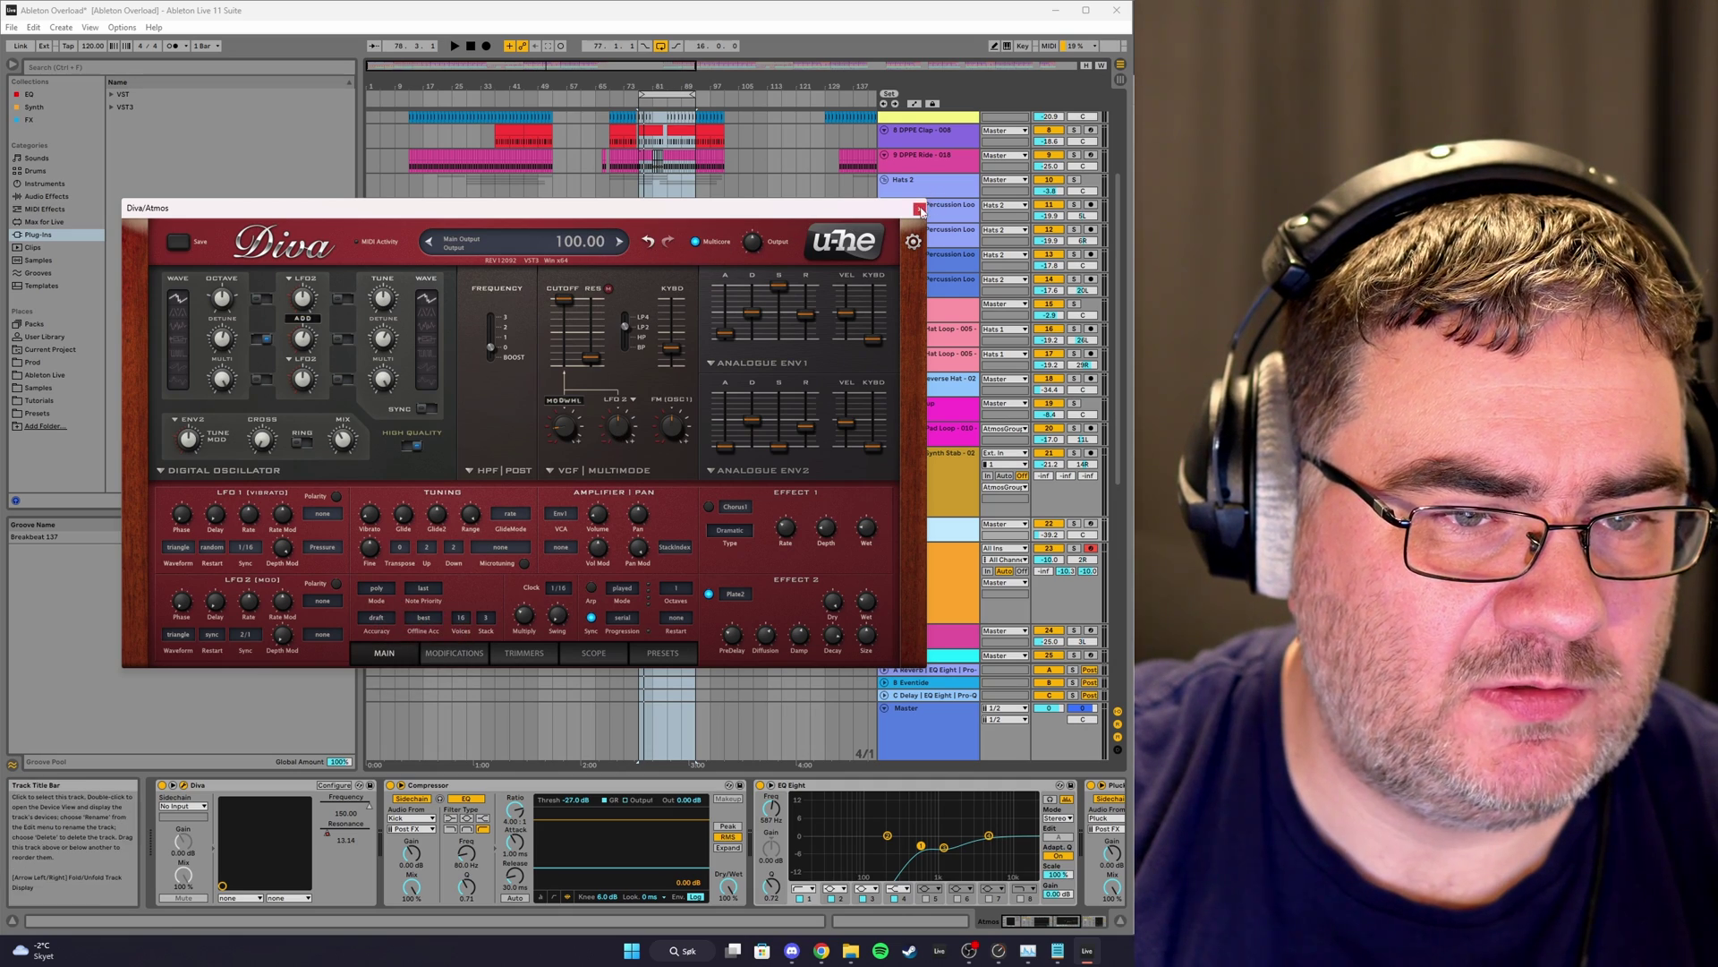
Set the ARP 1 Diva's accuracy to draft and close its window.
click(948, 573)
drag(1086, 414, 692, 287)
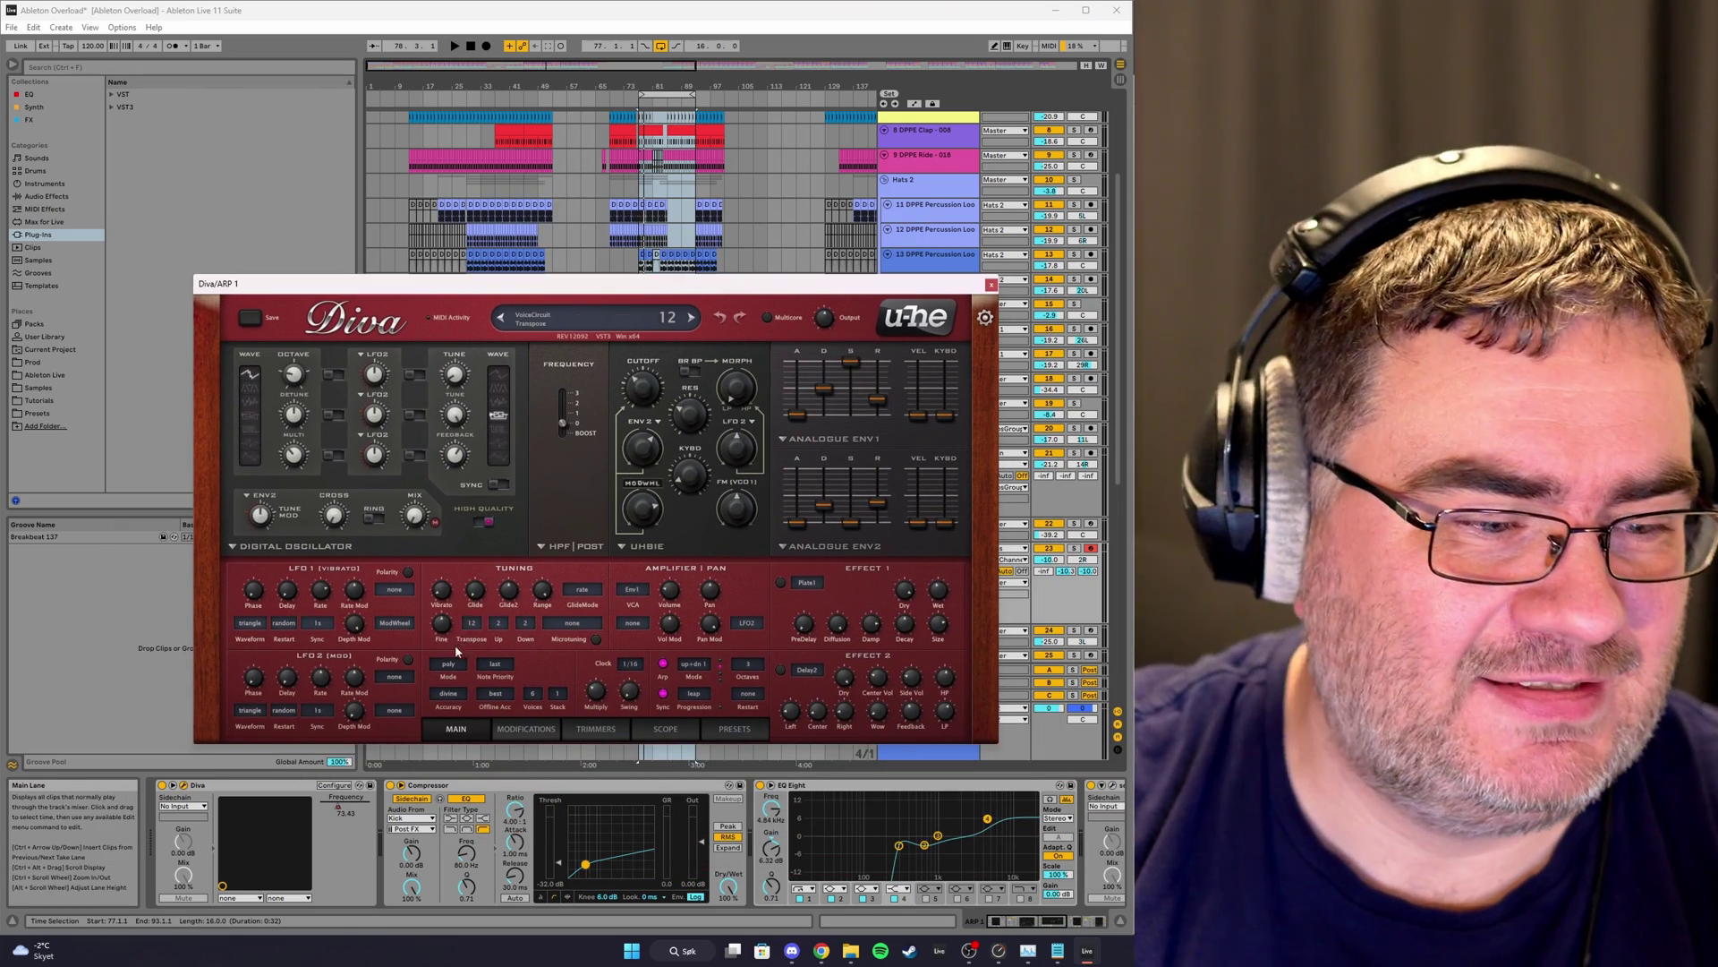
click(459, 704)
click(475, 703)
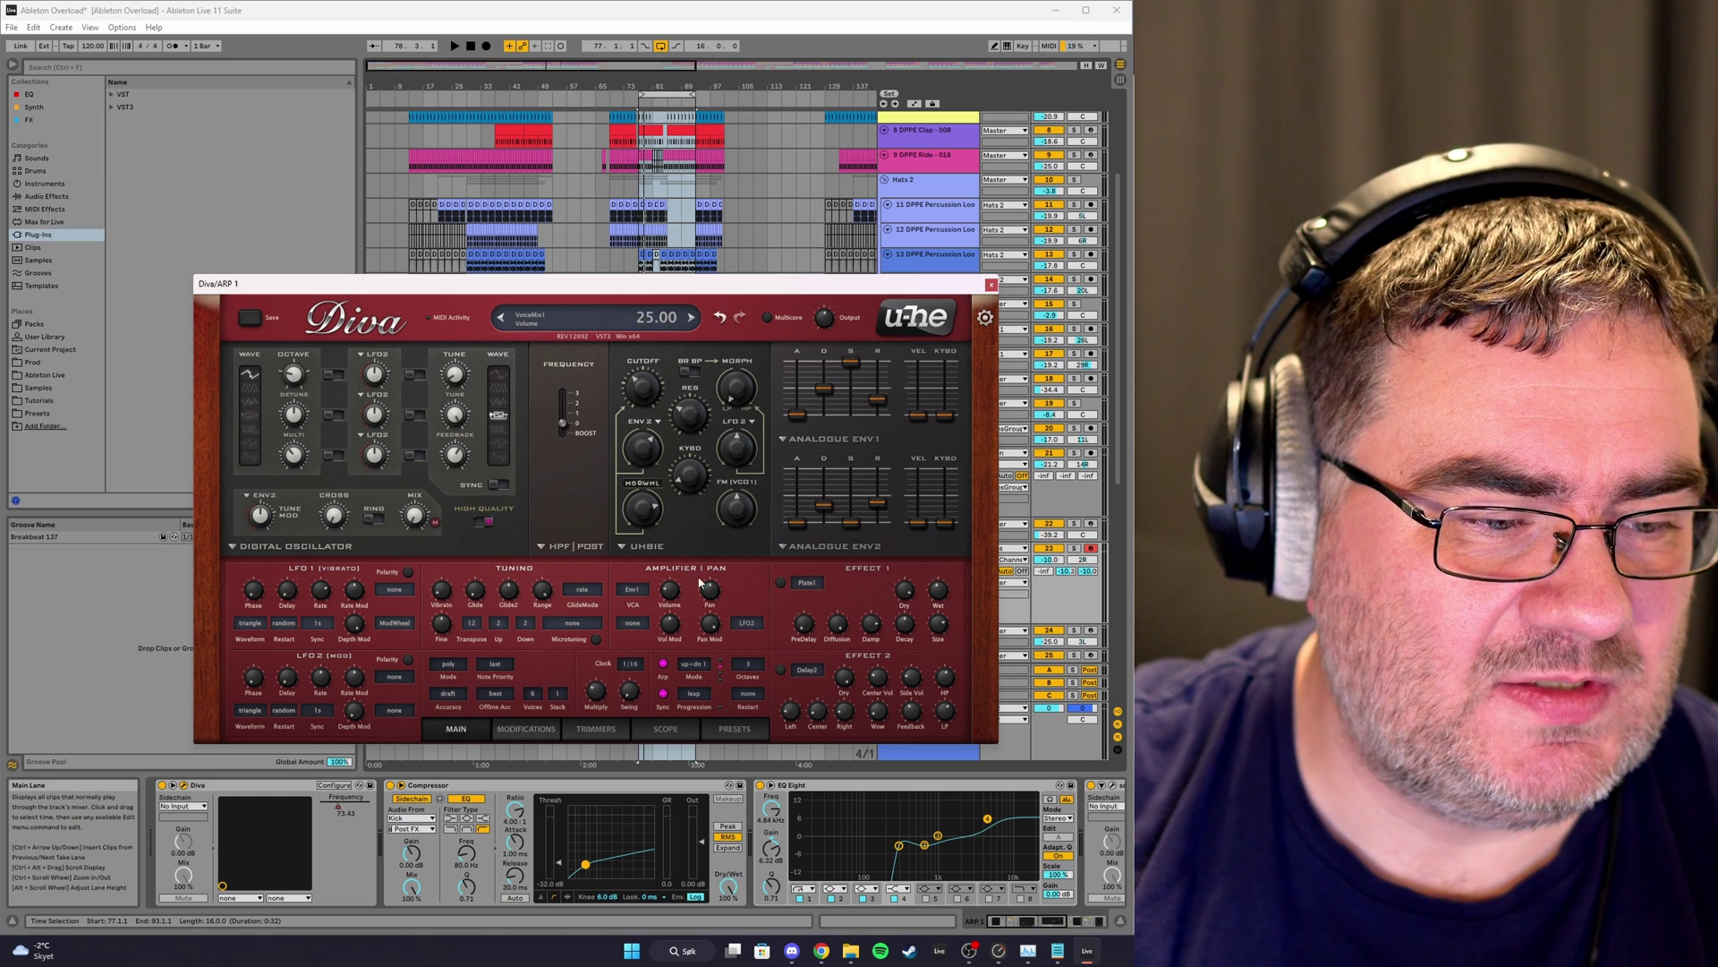
click(768, 317)
click(991, 284)
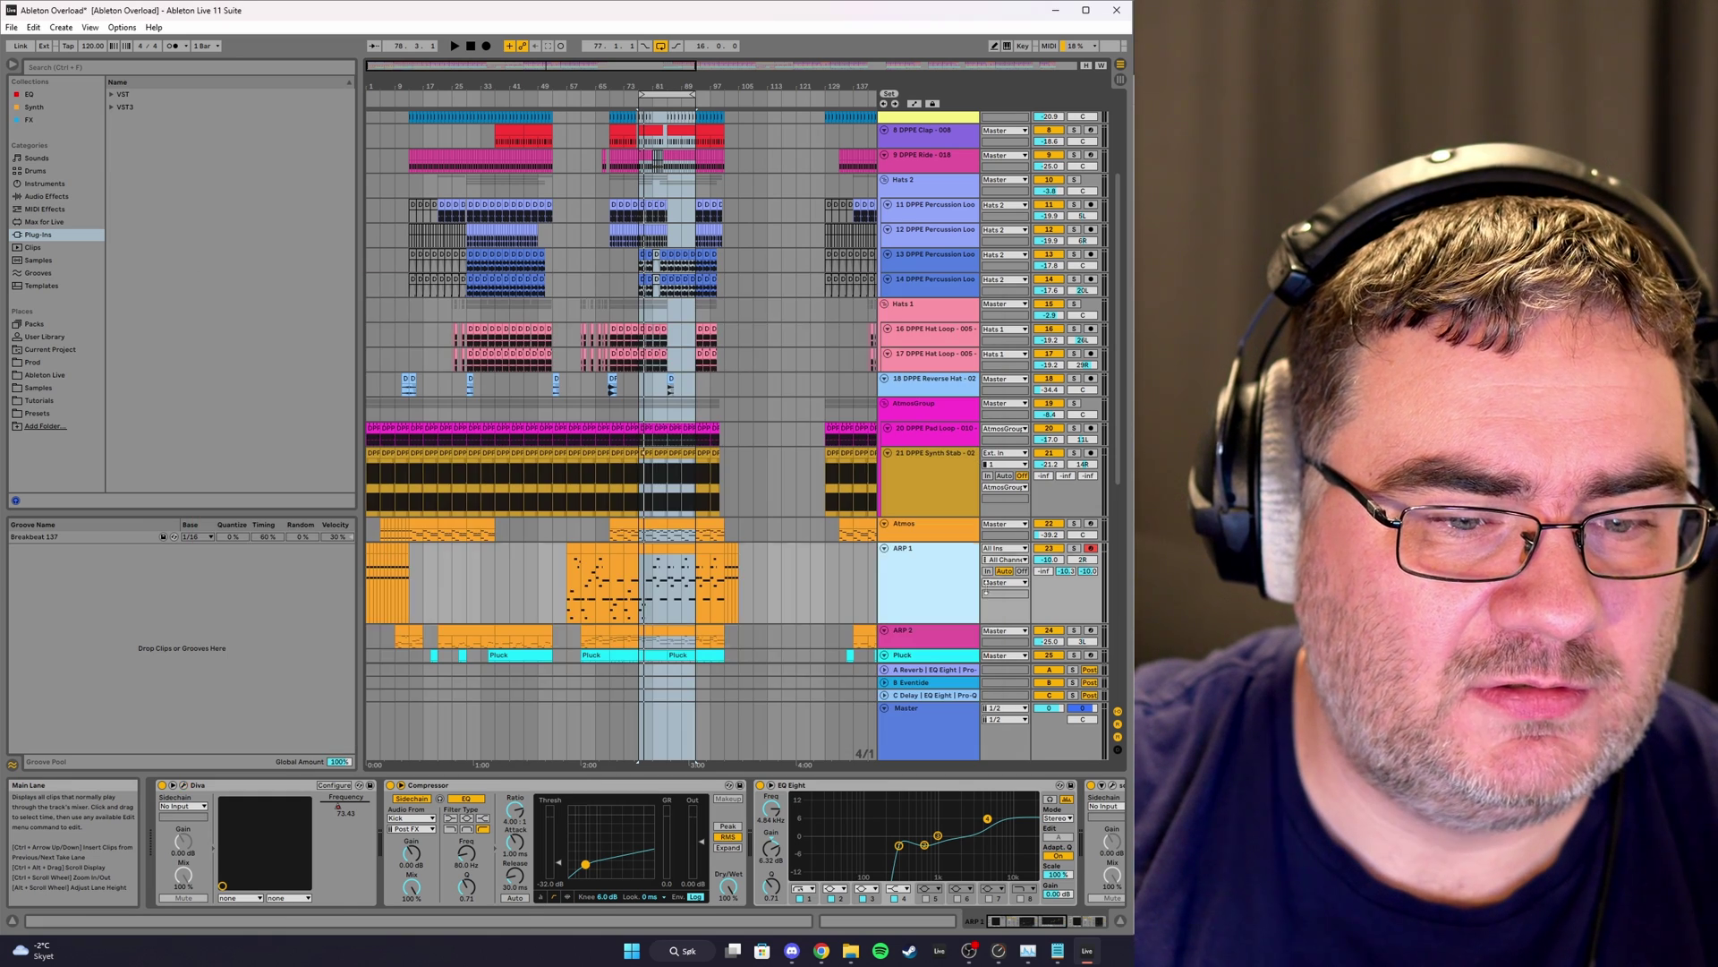
click(904, 630)
scroll(1119, 492, down, 2)
scroll(1119, 493, up, 1)
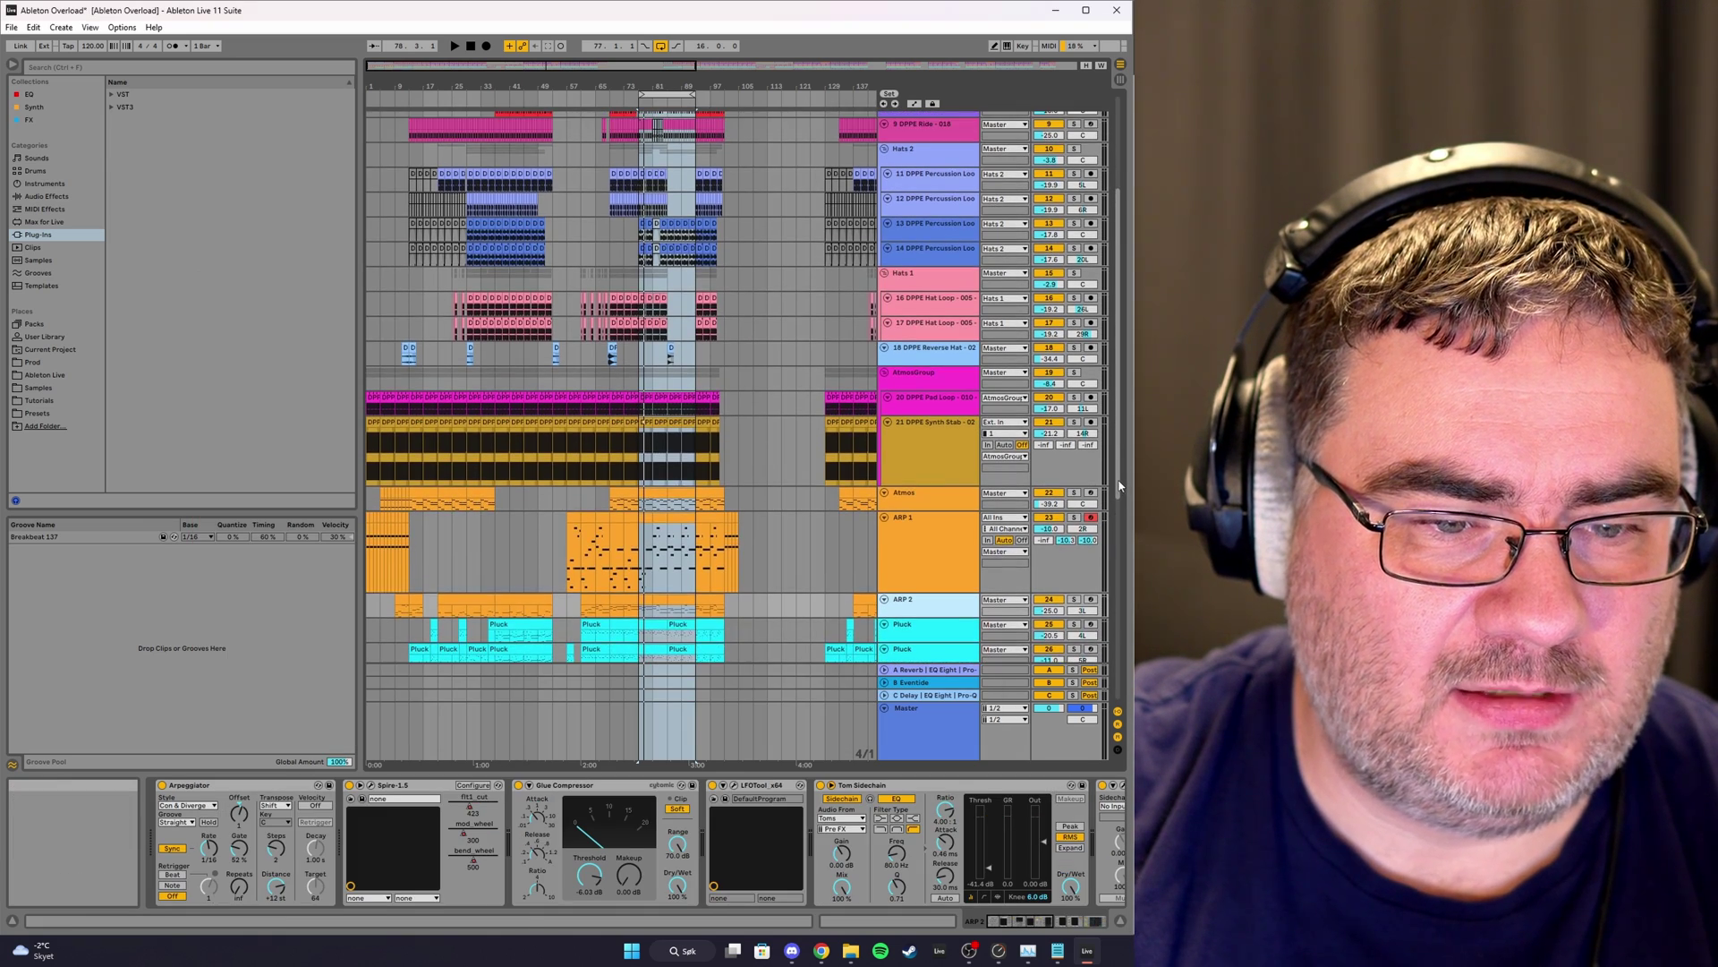
click(929, 559)
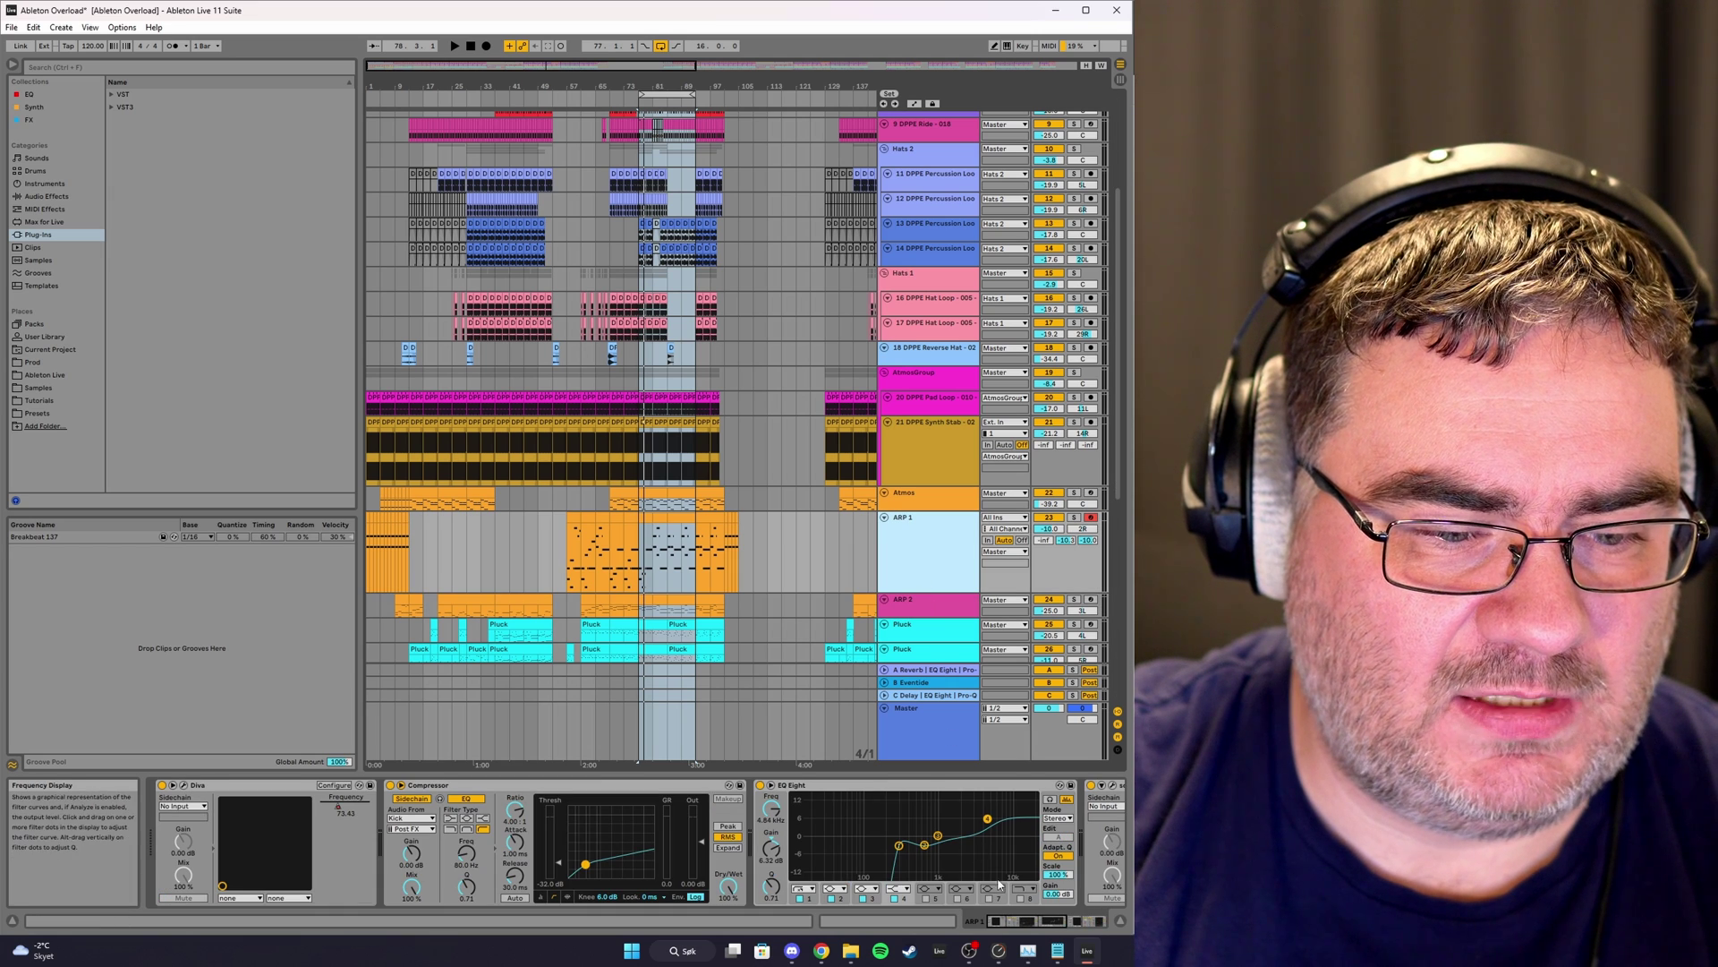
scroll(916, 901, down, 3)
scroll(916, 901, up, 3)
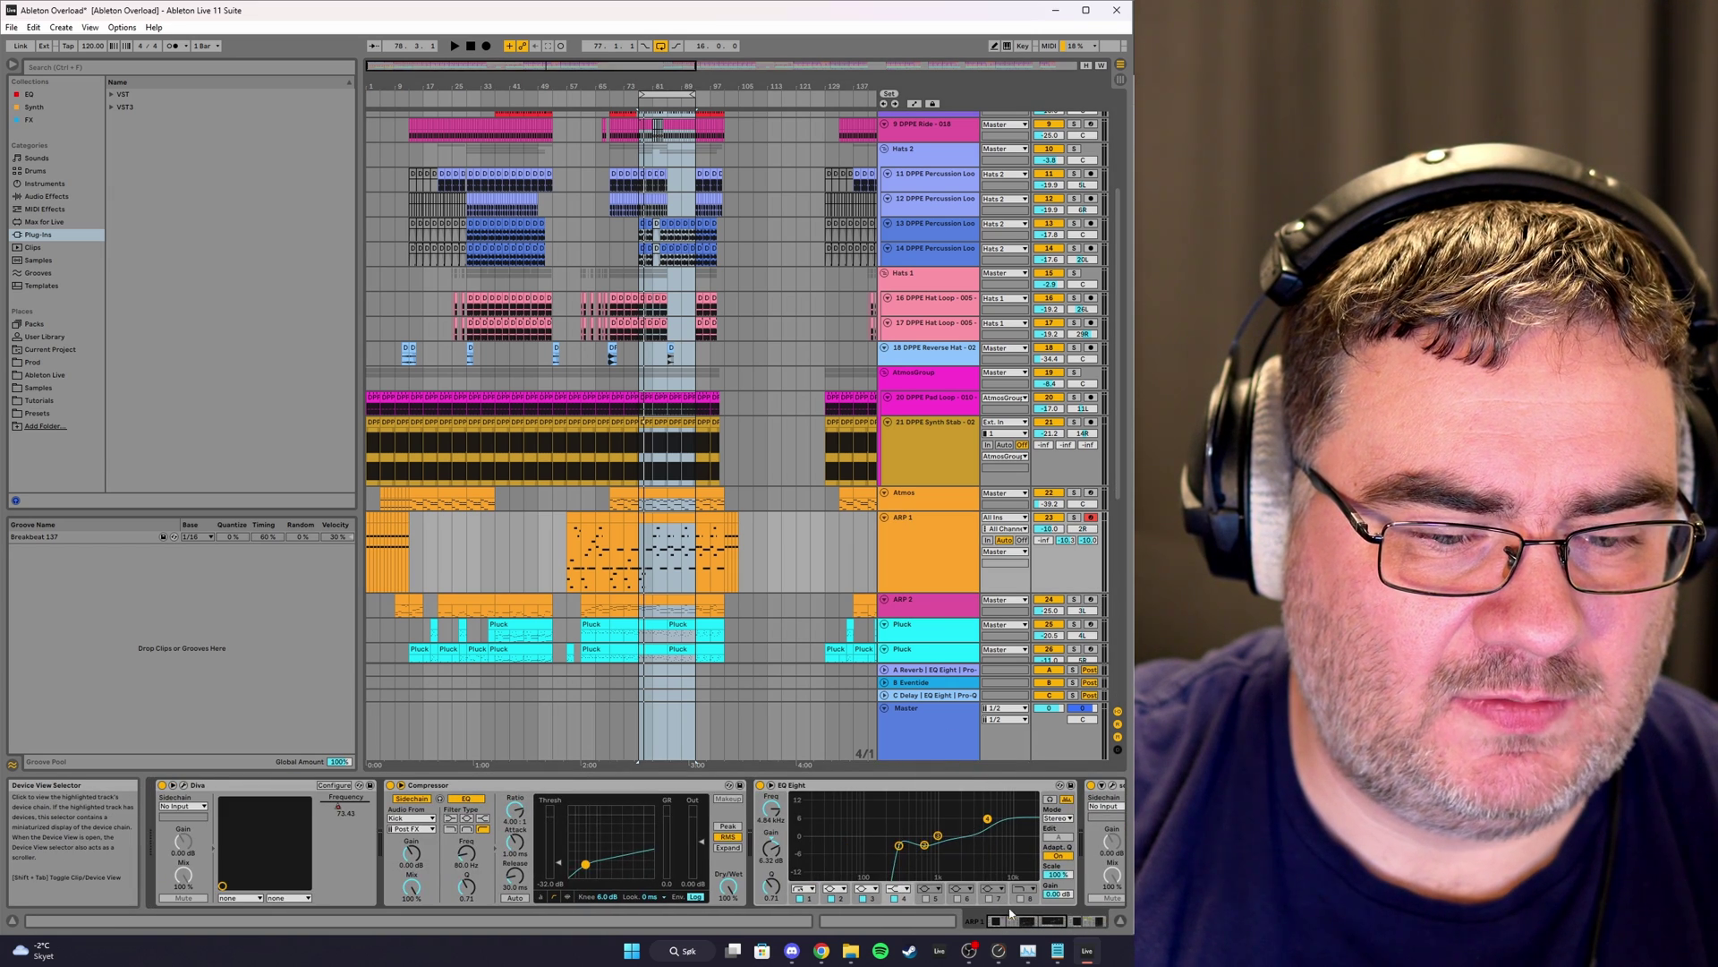
scroll(1011, 913, down, 3)
click(626, 785)
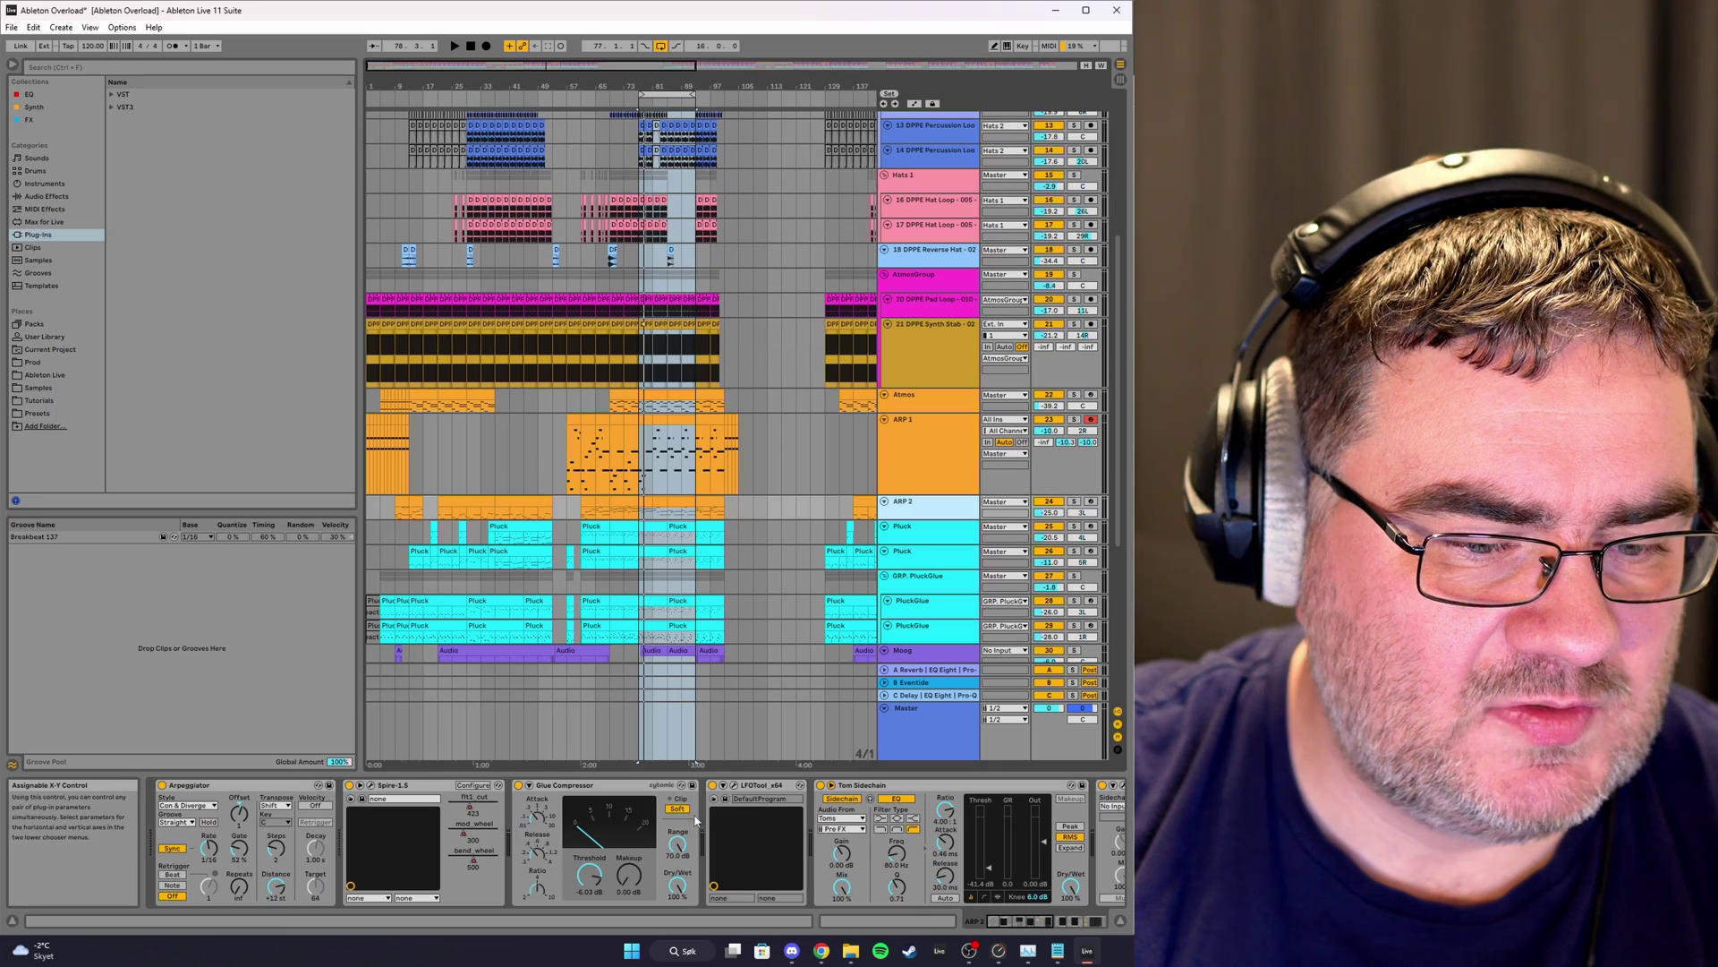
click(370, 785)
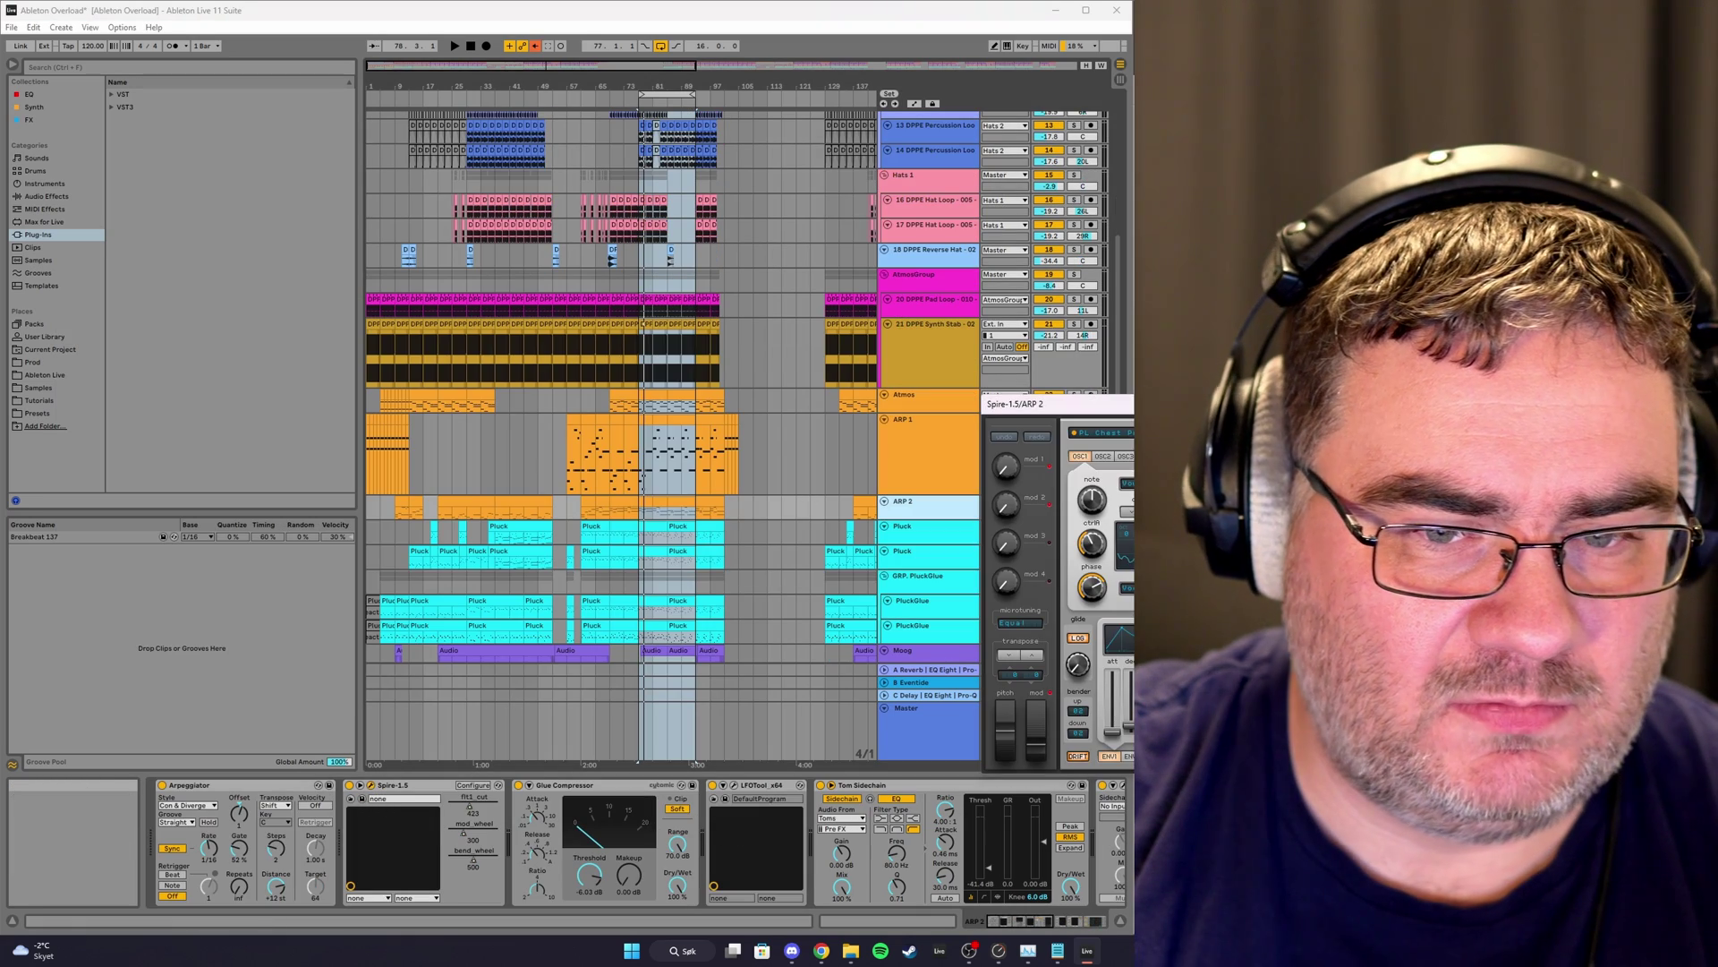
drag(1056, 403, 250, 305)
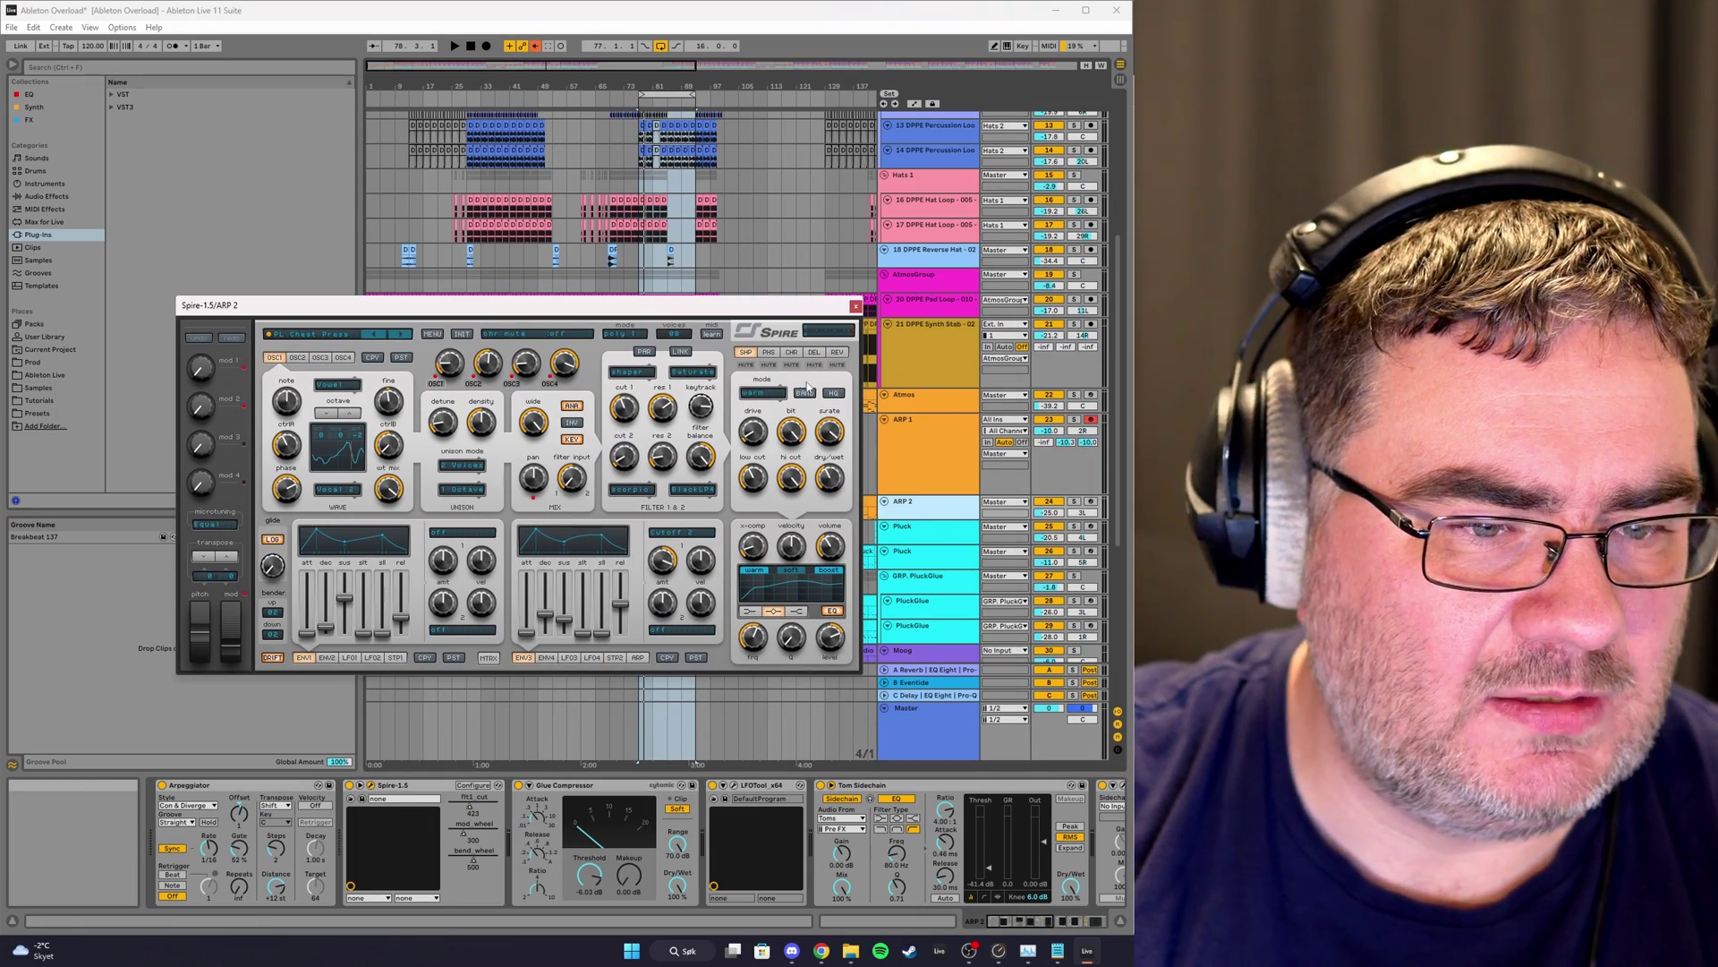
click(837, 351)
click(743, 352)
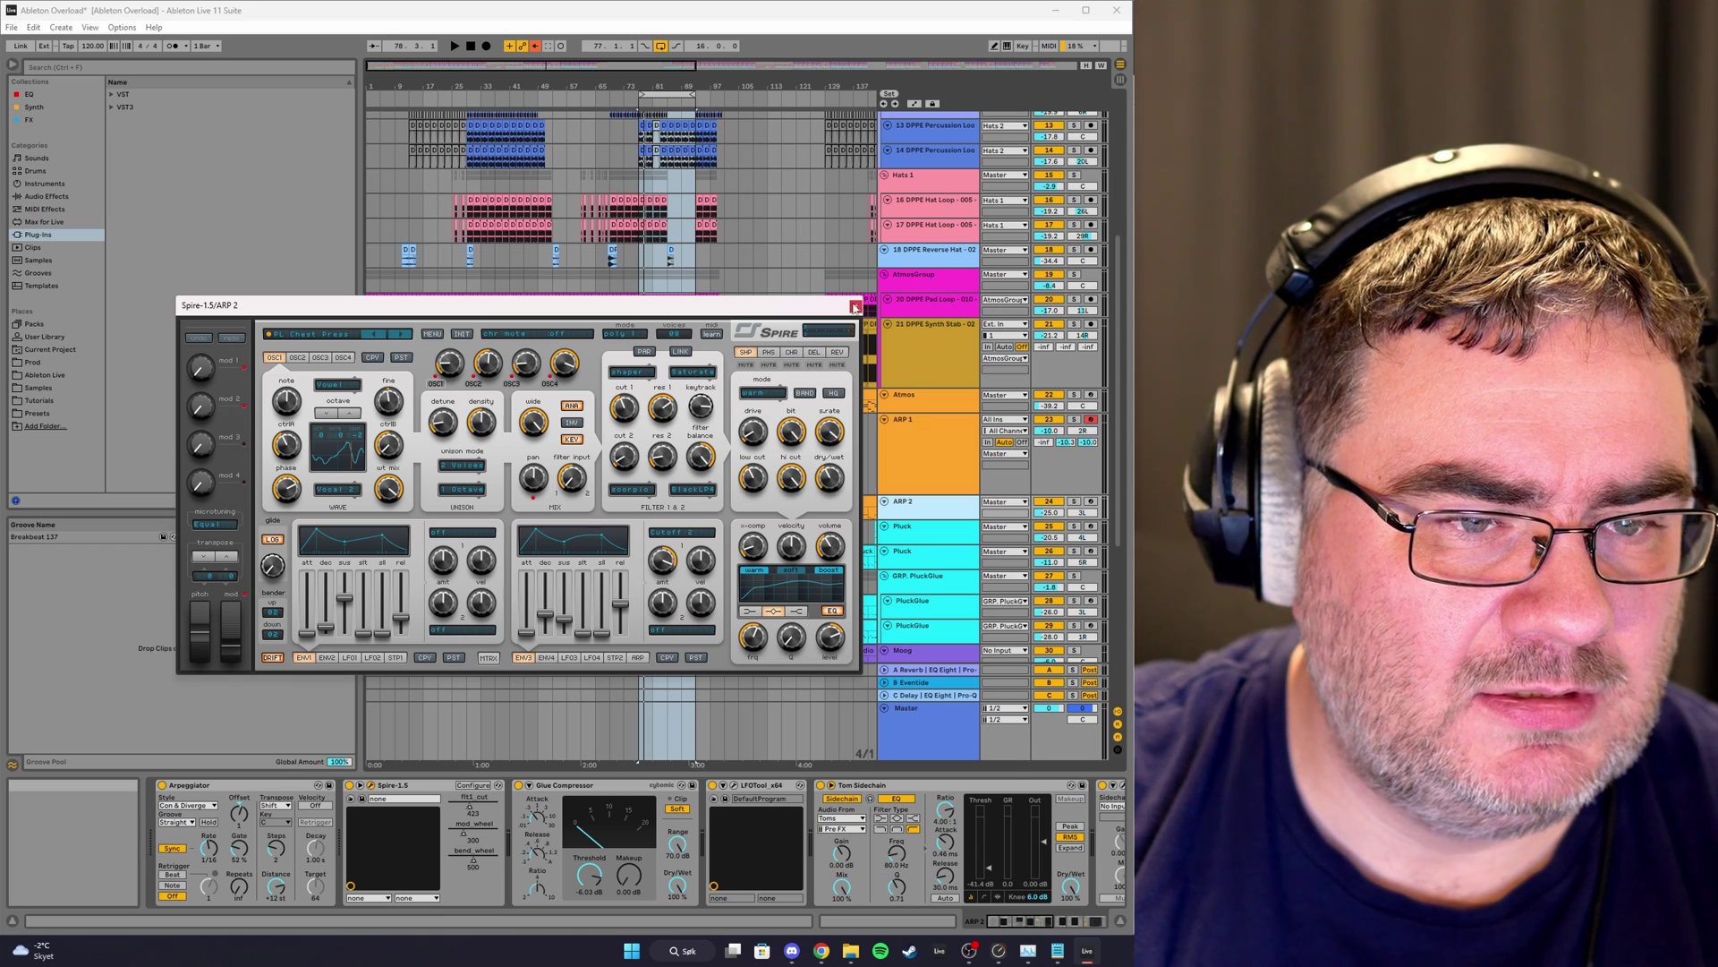
click(855, 306)
scroll(947, 456, down, 5)
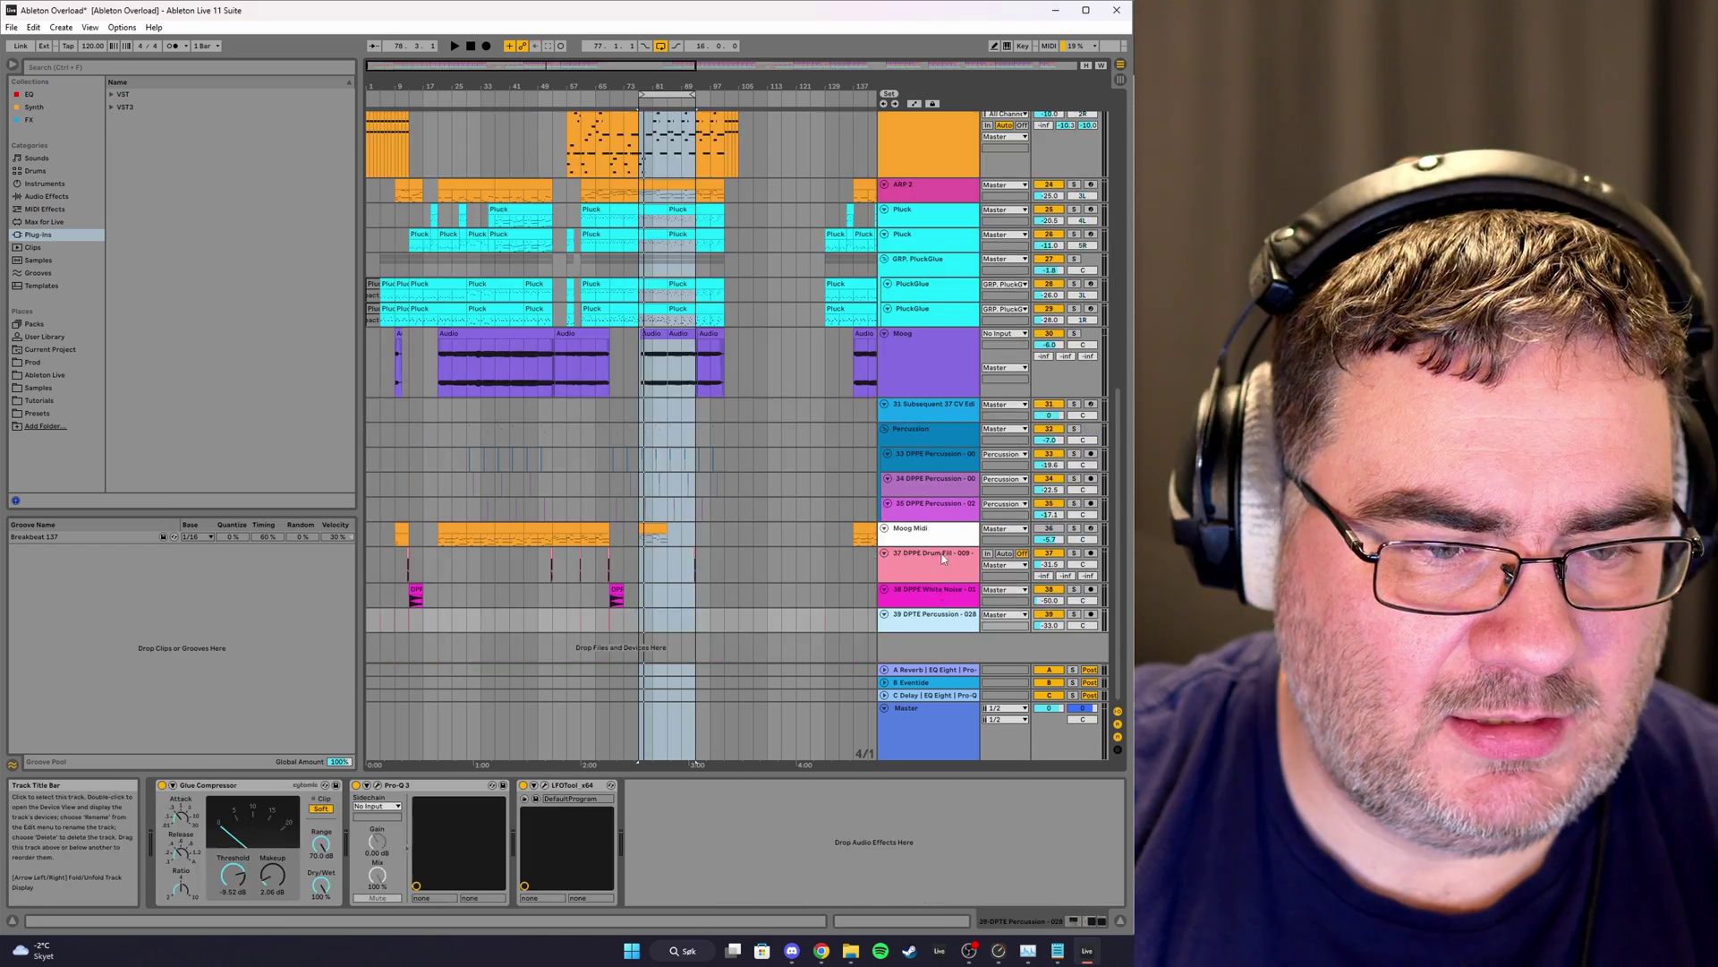
Show the Master chain and turn the Pro-MB plug-in's oversampling off.
click(940, 416)
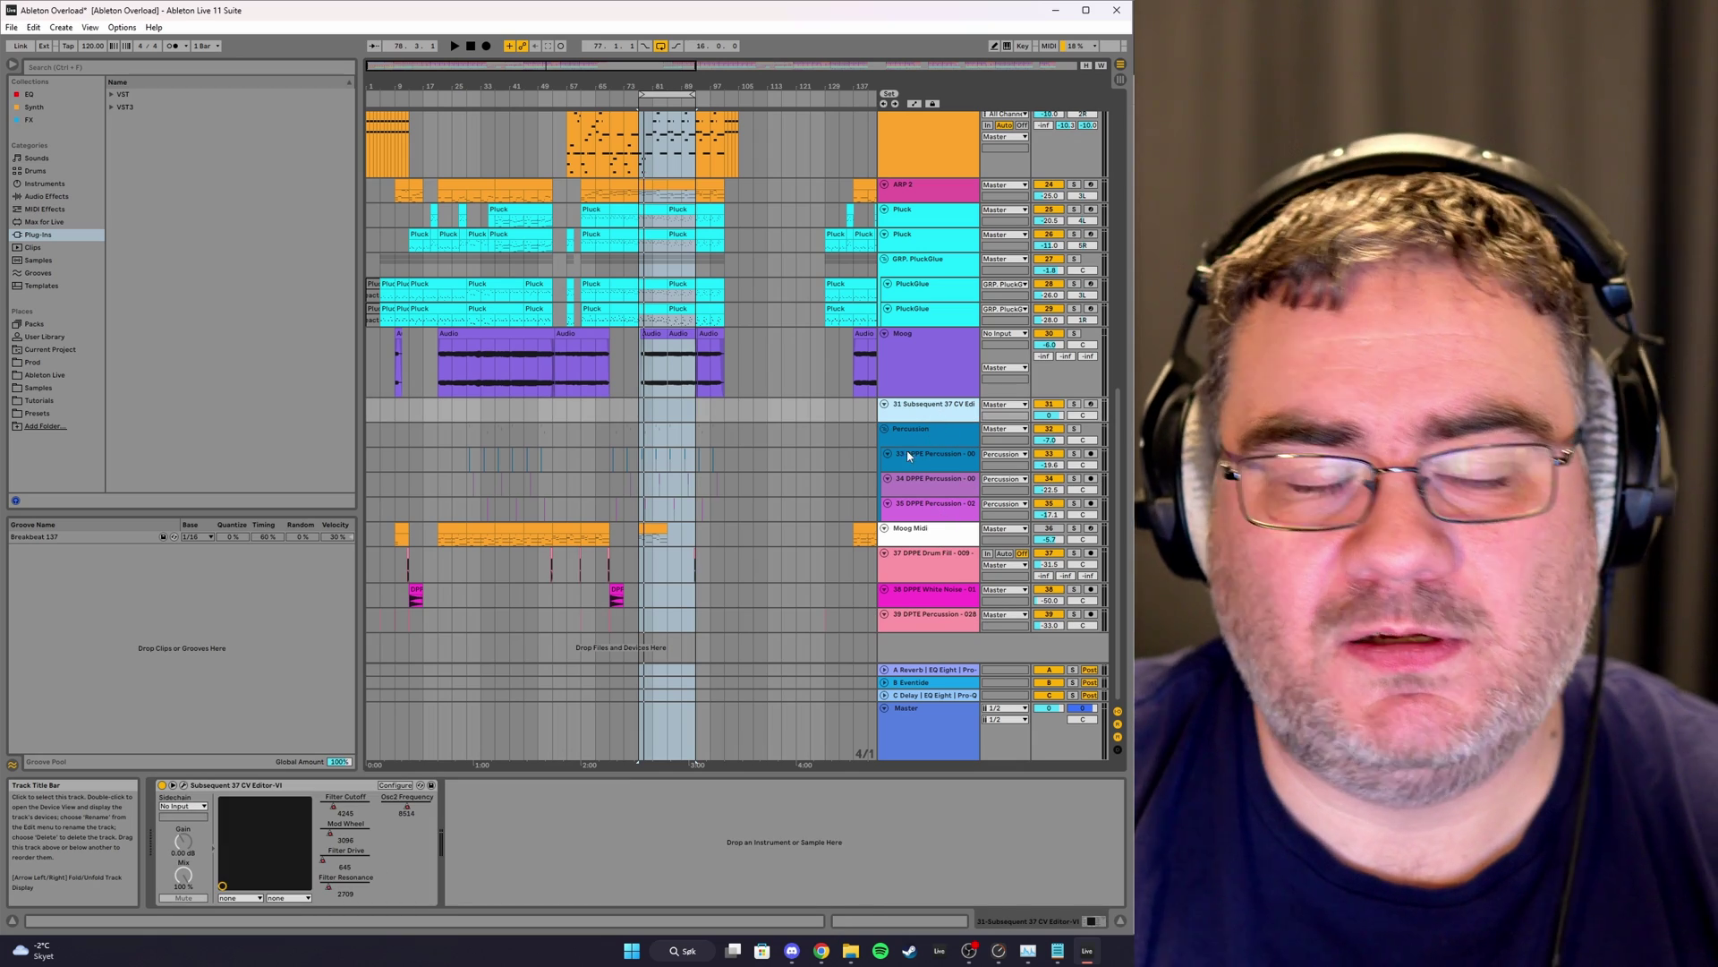
click(927, 742)
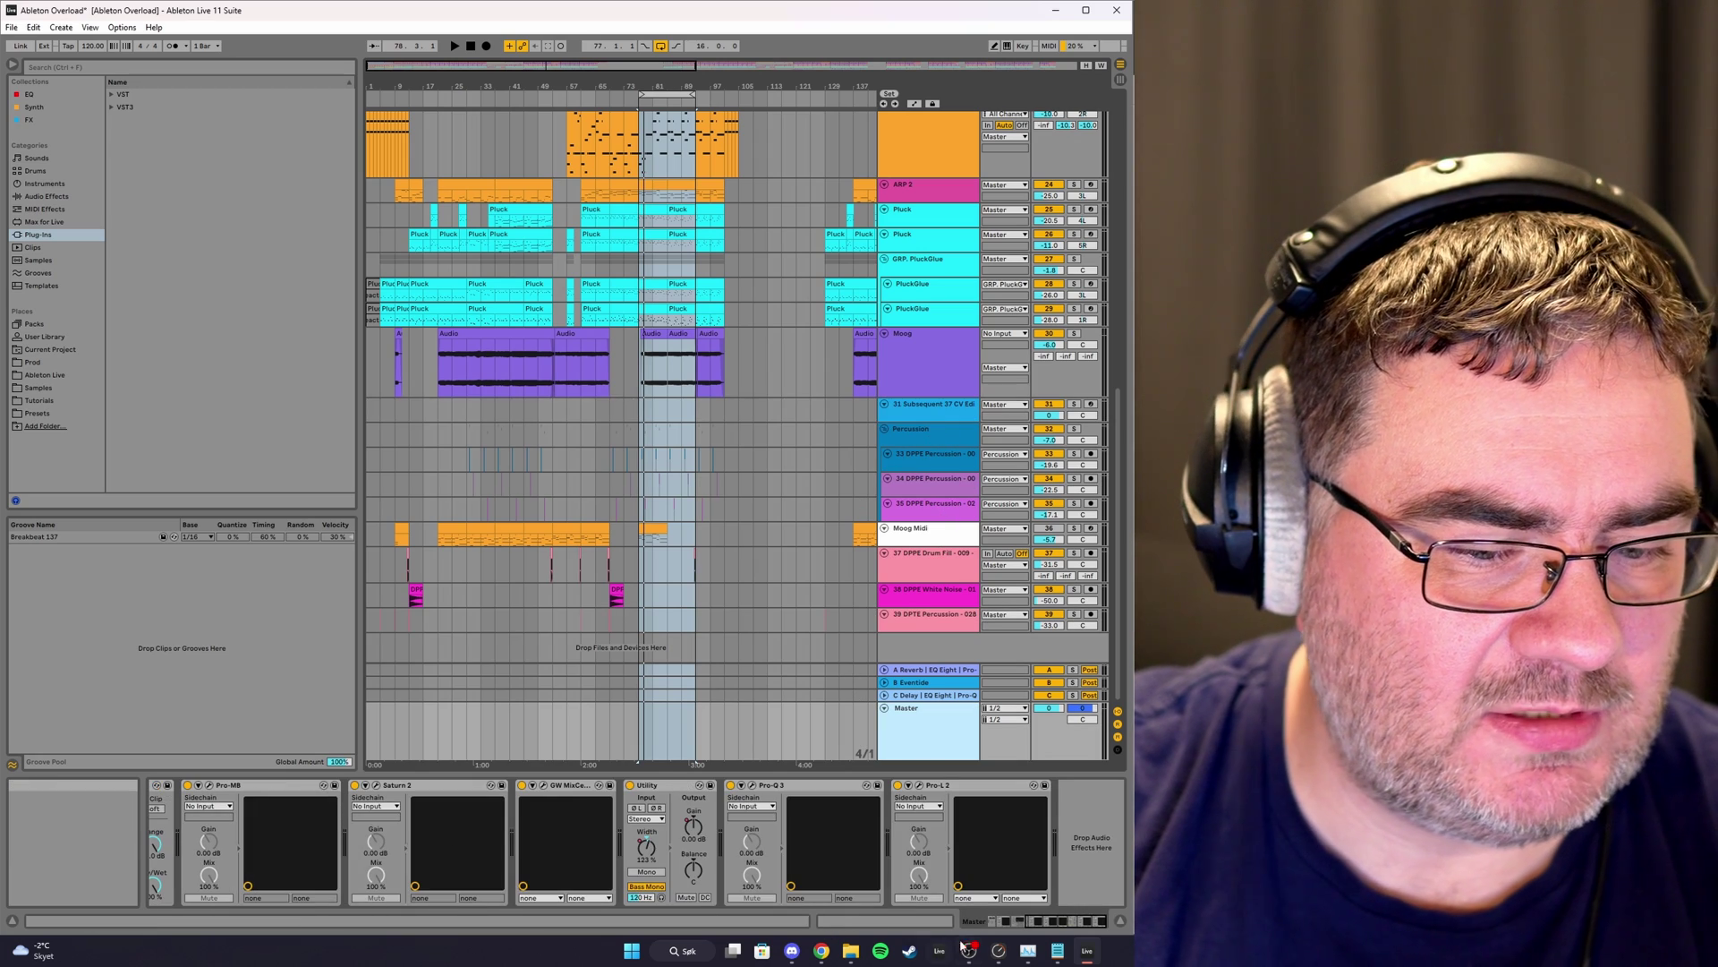
scroll(335, 868, up, 5)
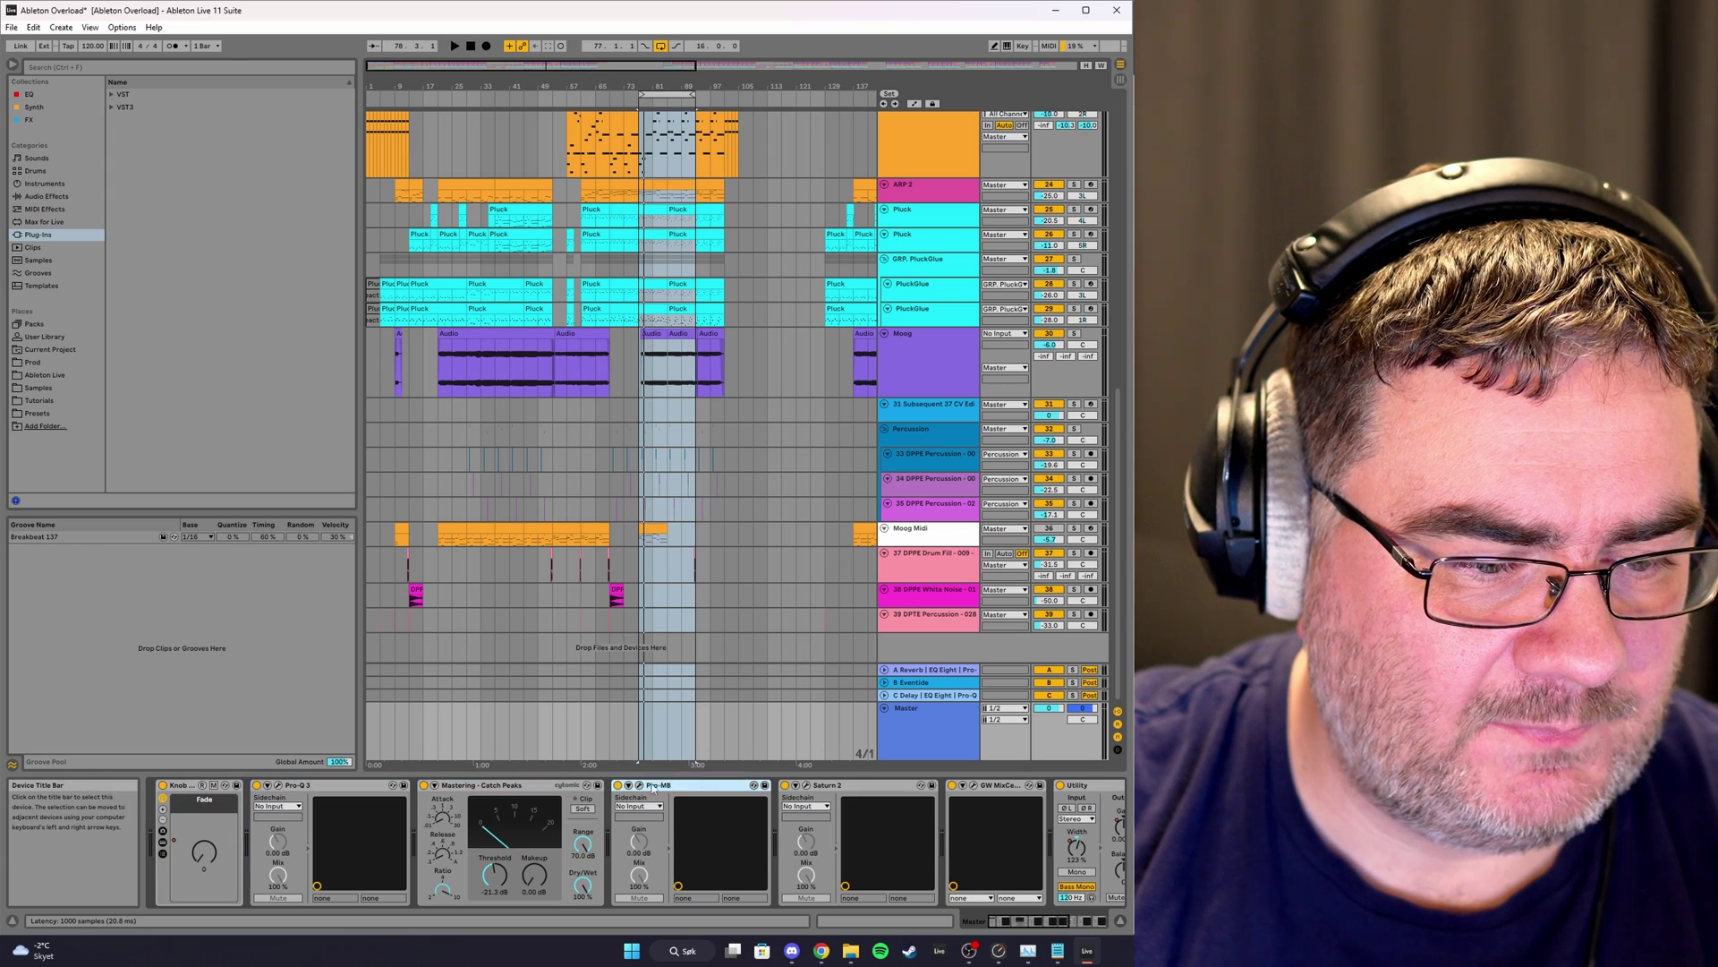
click(639, 785)
drag(716, 460, 303, 138)
click(482, 533)
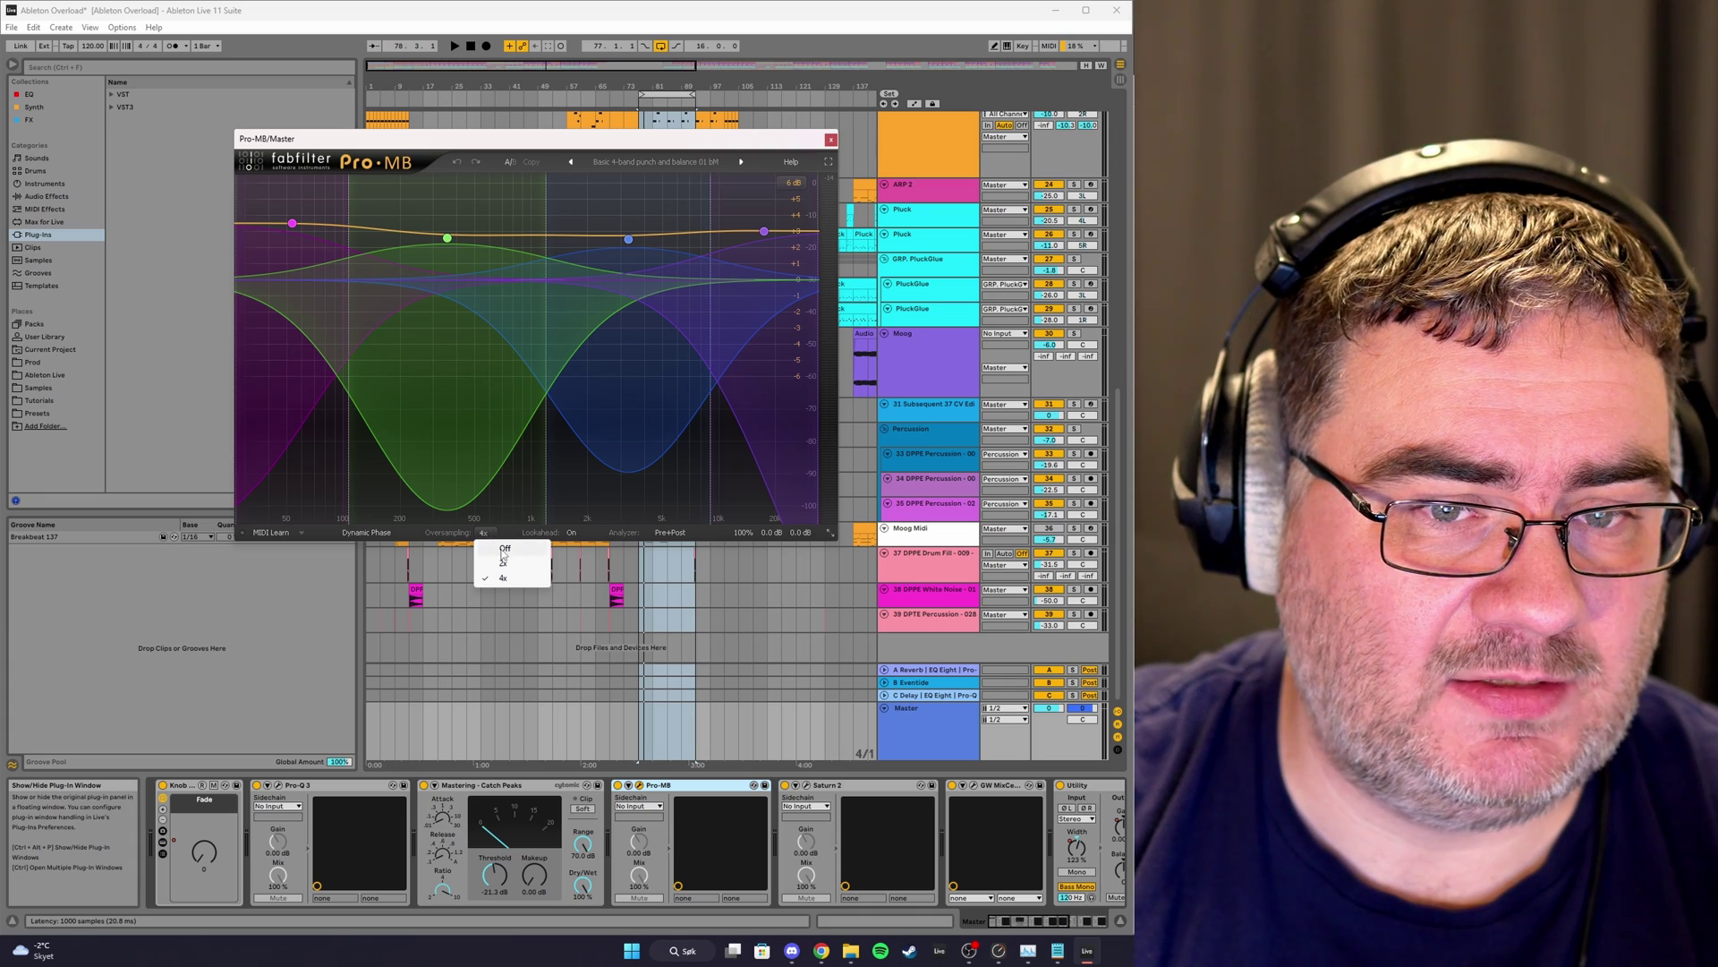
click(502, 550)
Turn off high quality on the Master's Saturn 2 and close its window.
click(806, 785)
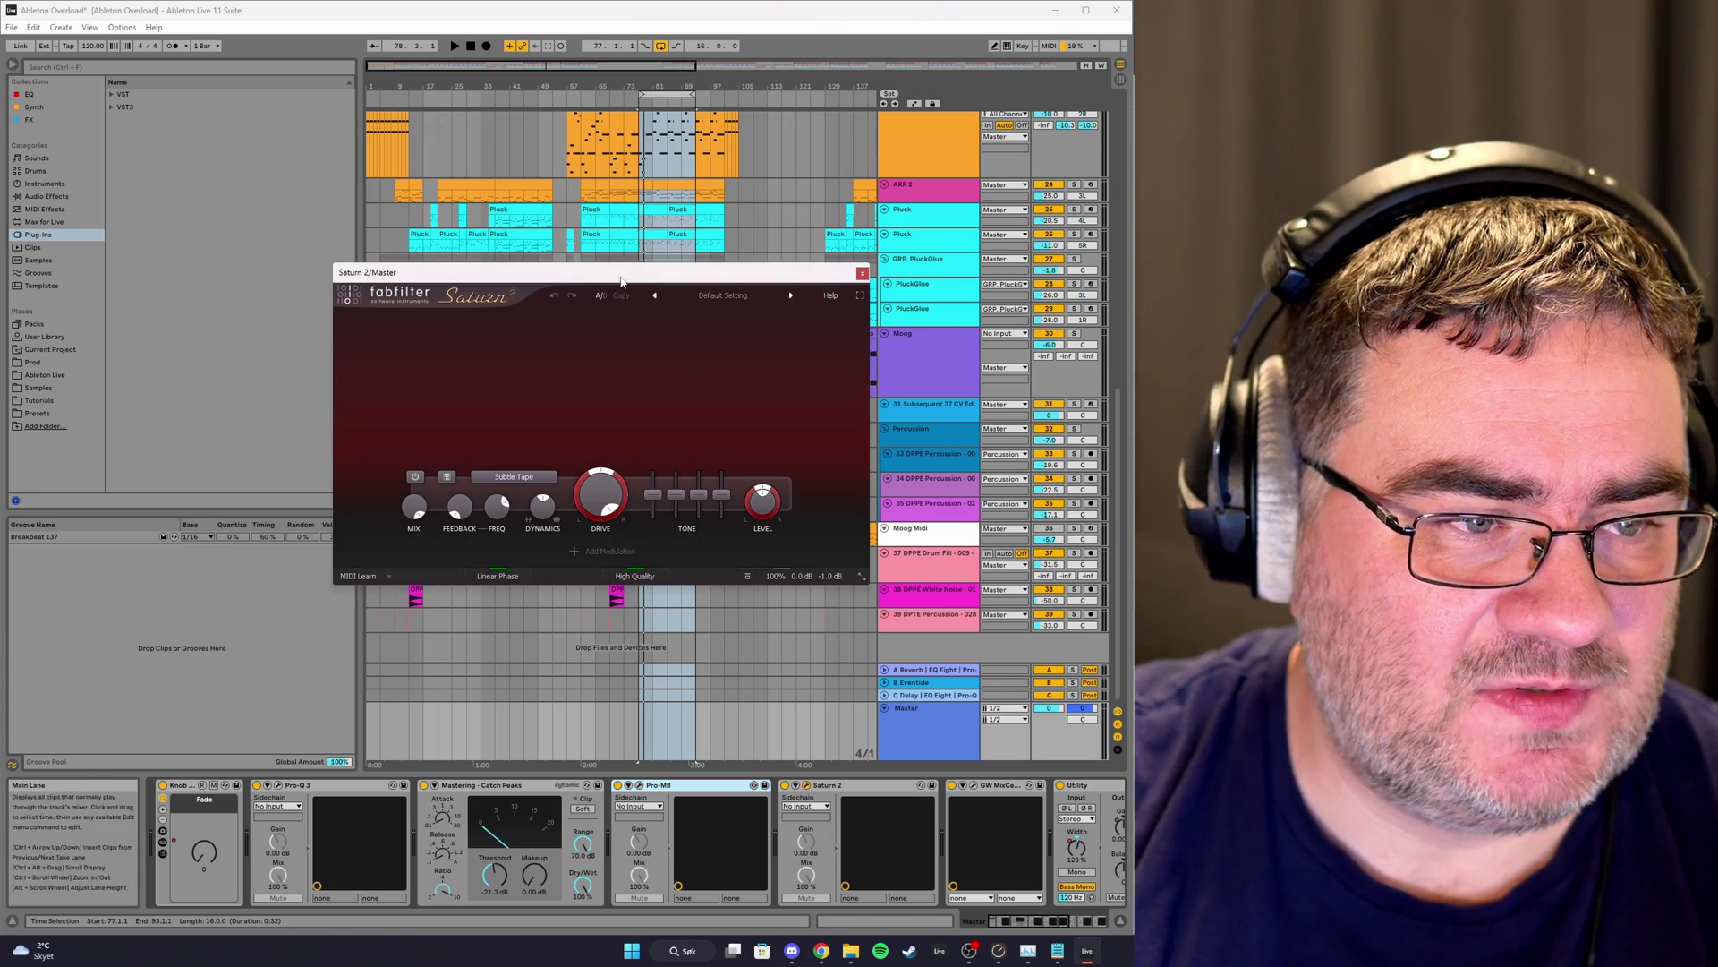
drag(621, 281, 573, 272)
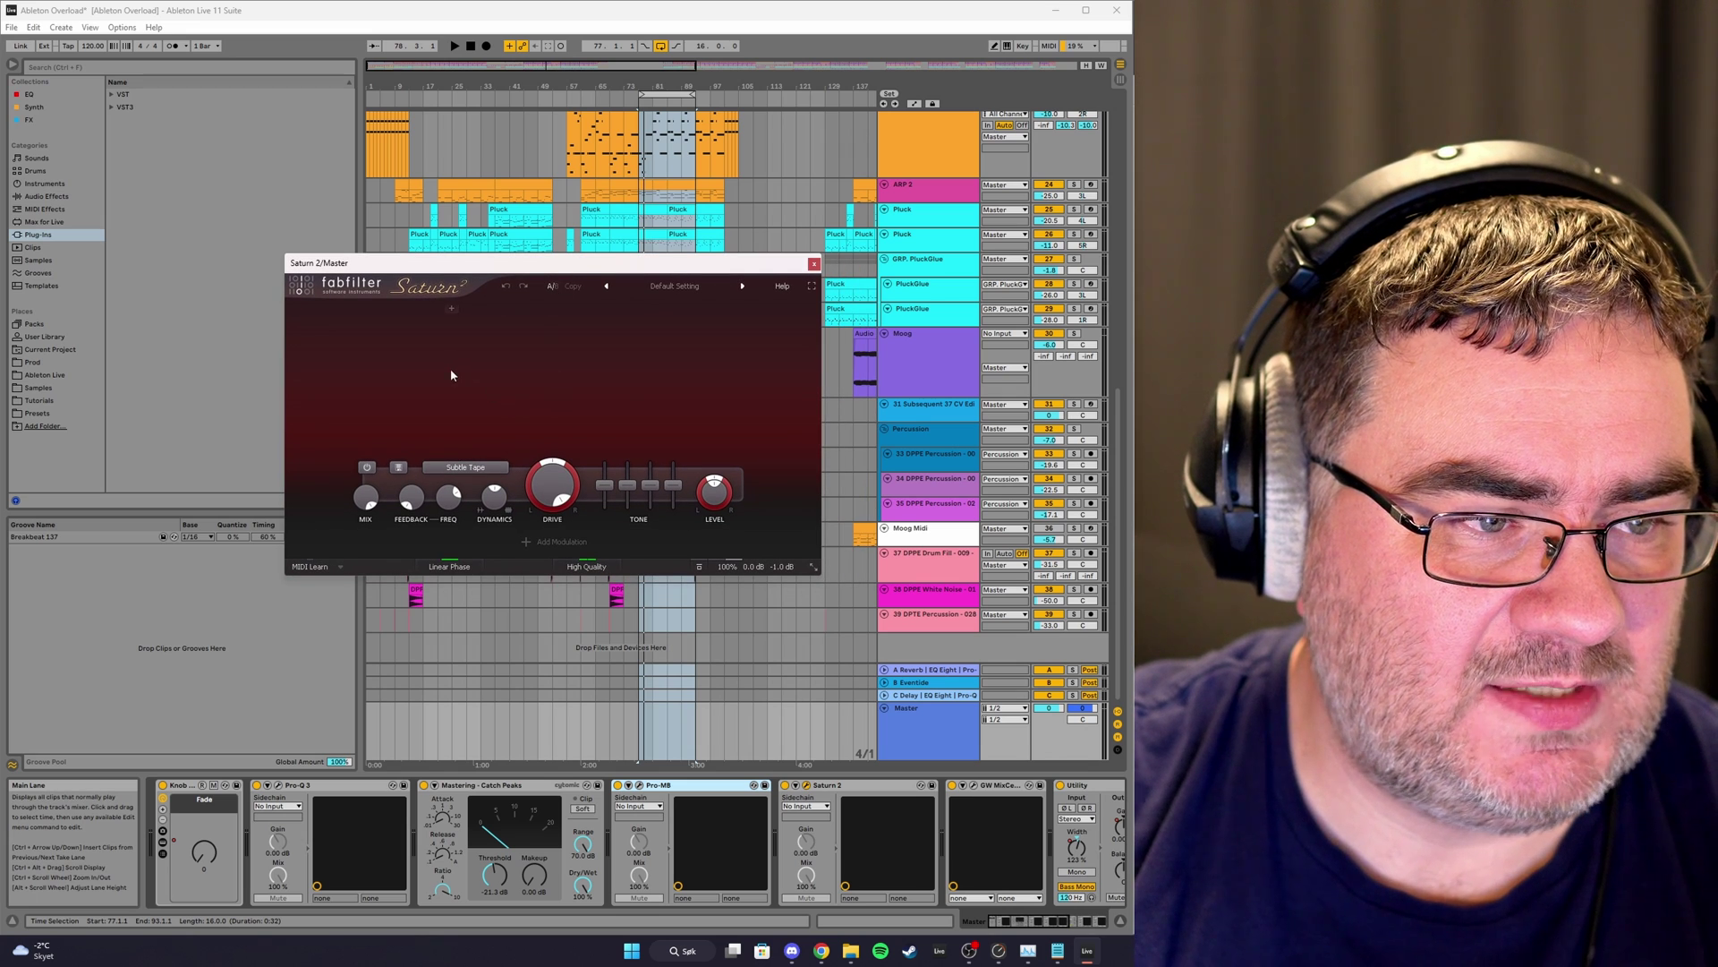
click(587, 566)
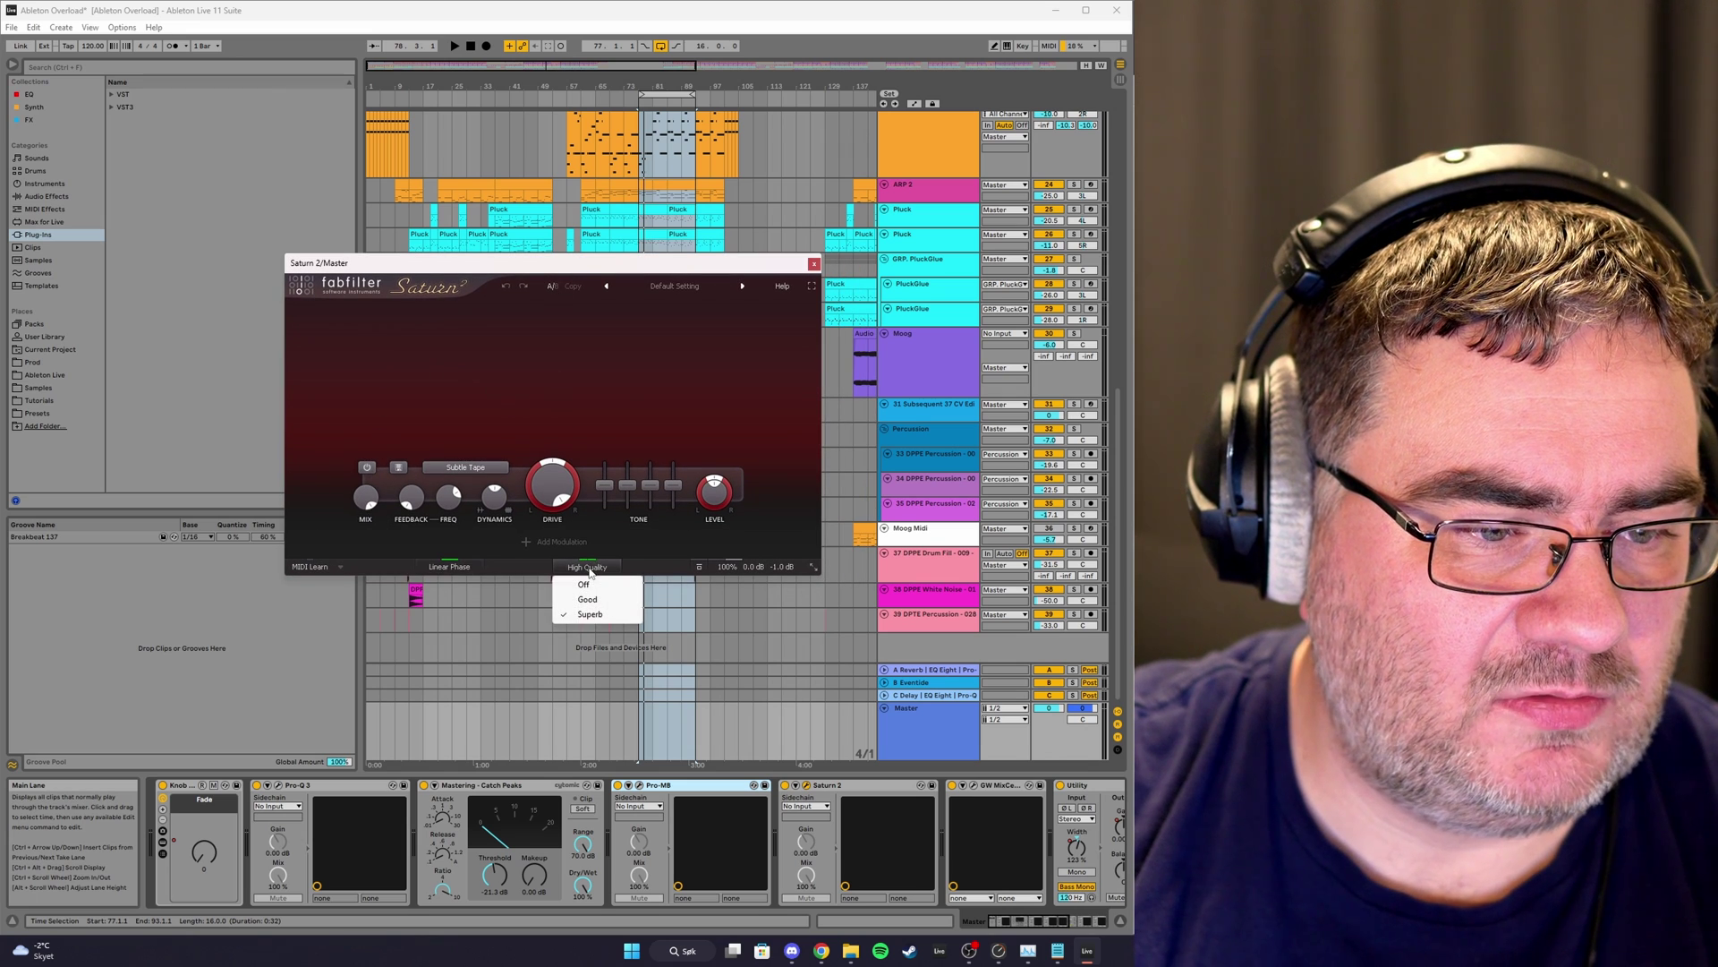
click(596, 583)
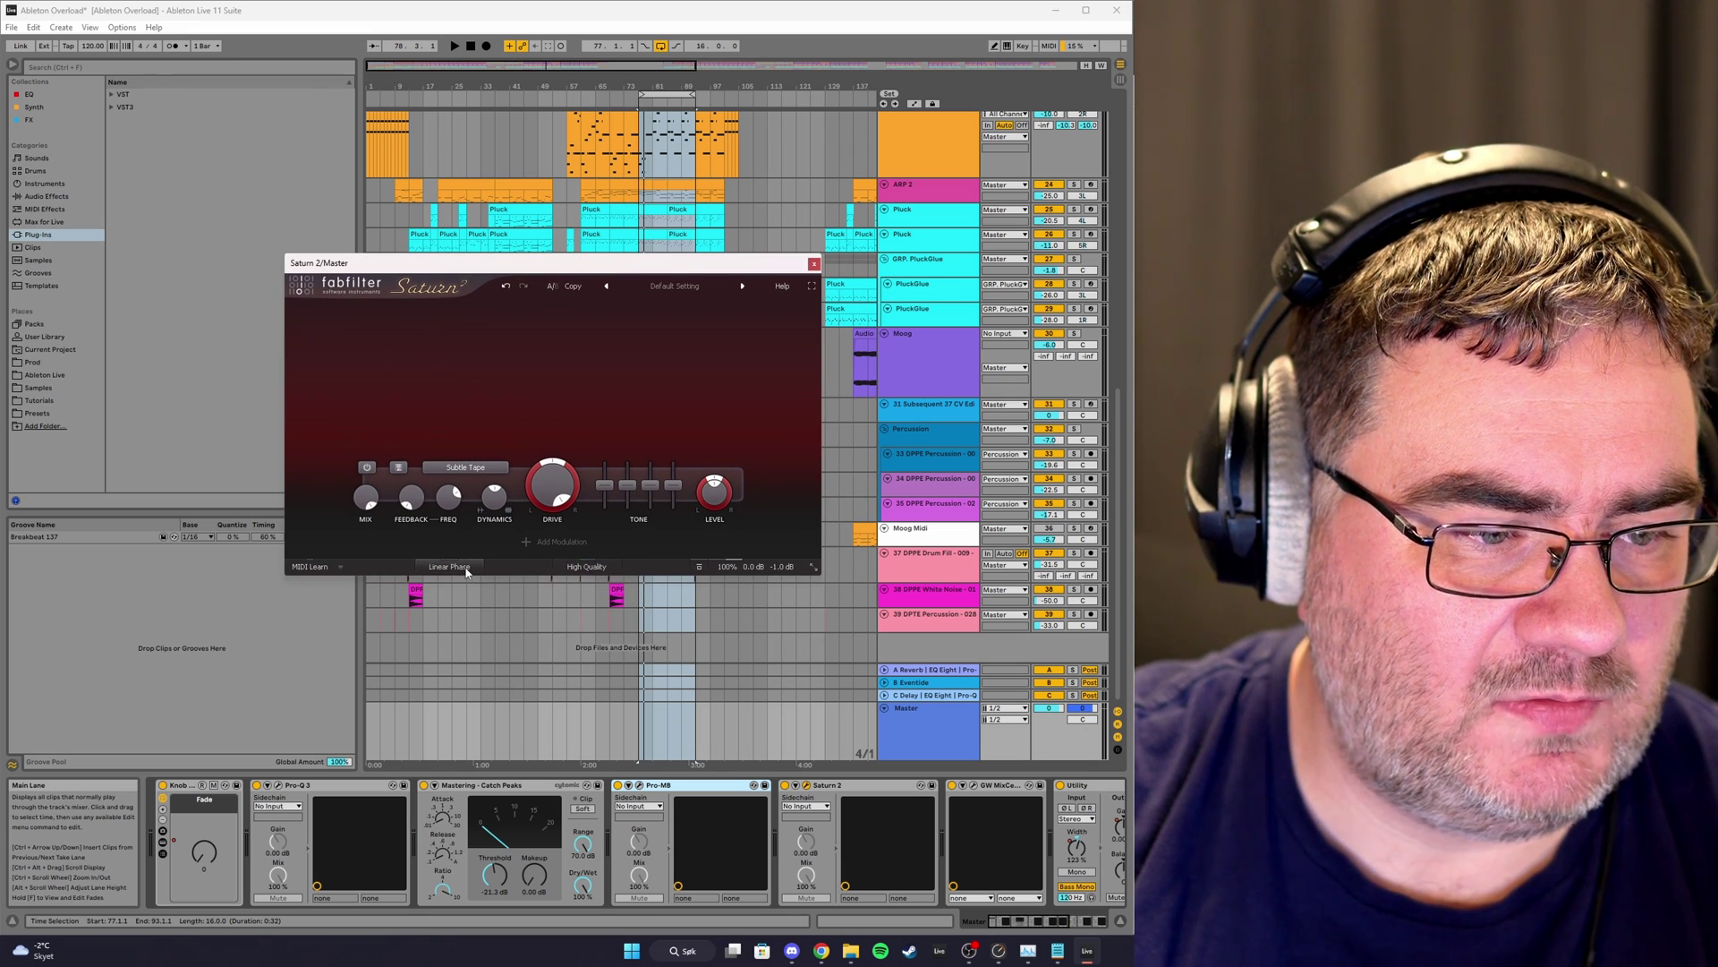
click(813, 263)
Glance at the master Pro-Q 3, then set Pro-L 2 oversampling to Off and close it.
click(1058, 926)
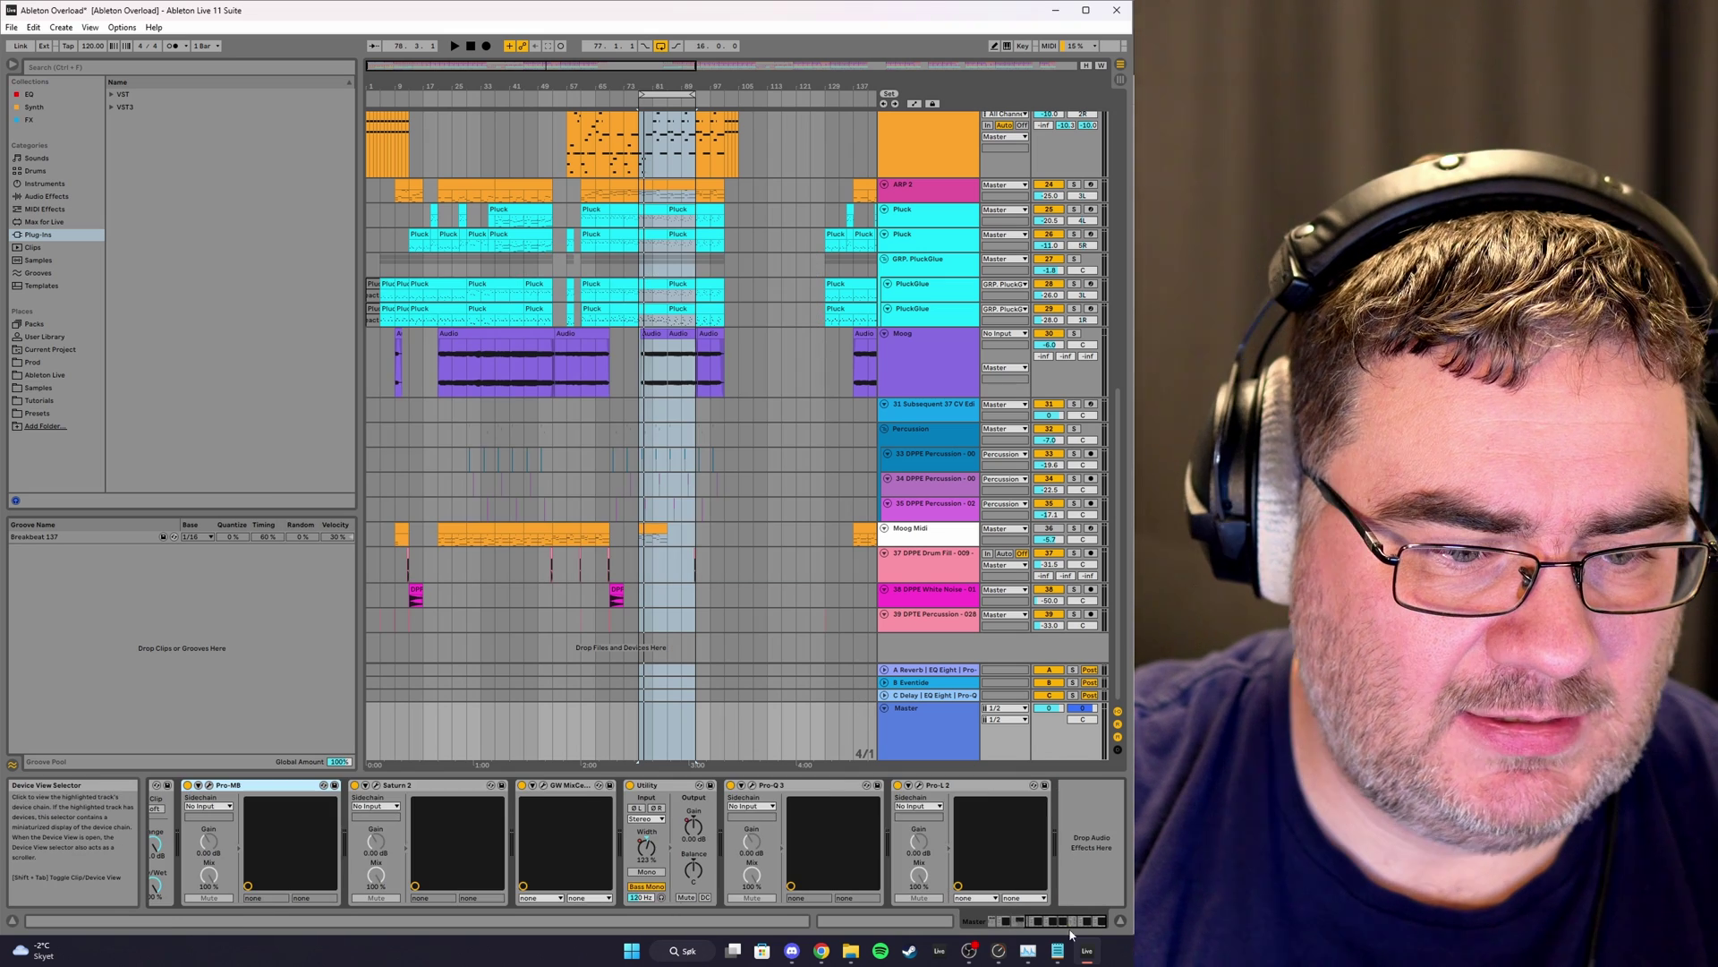
click(752, 787)
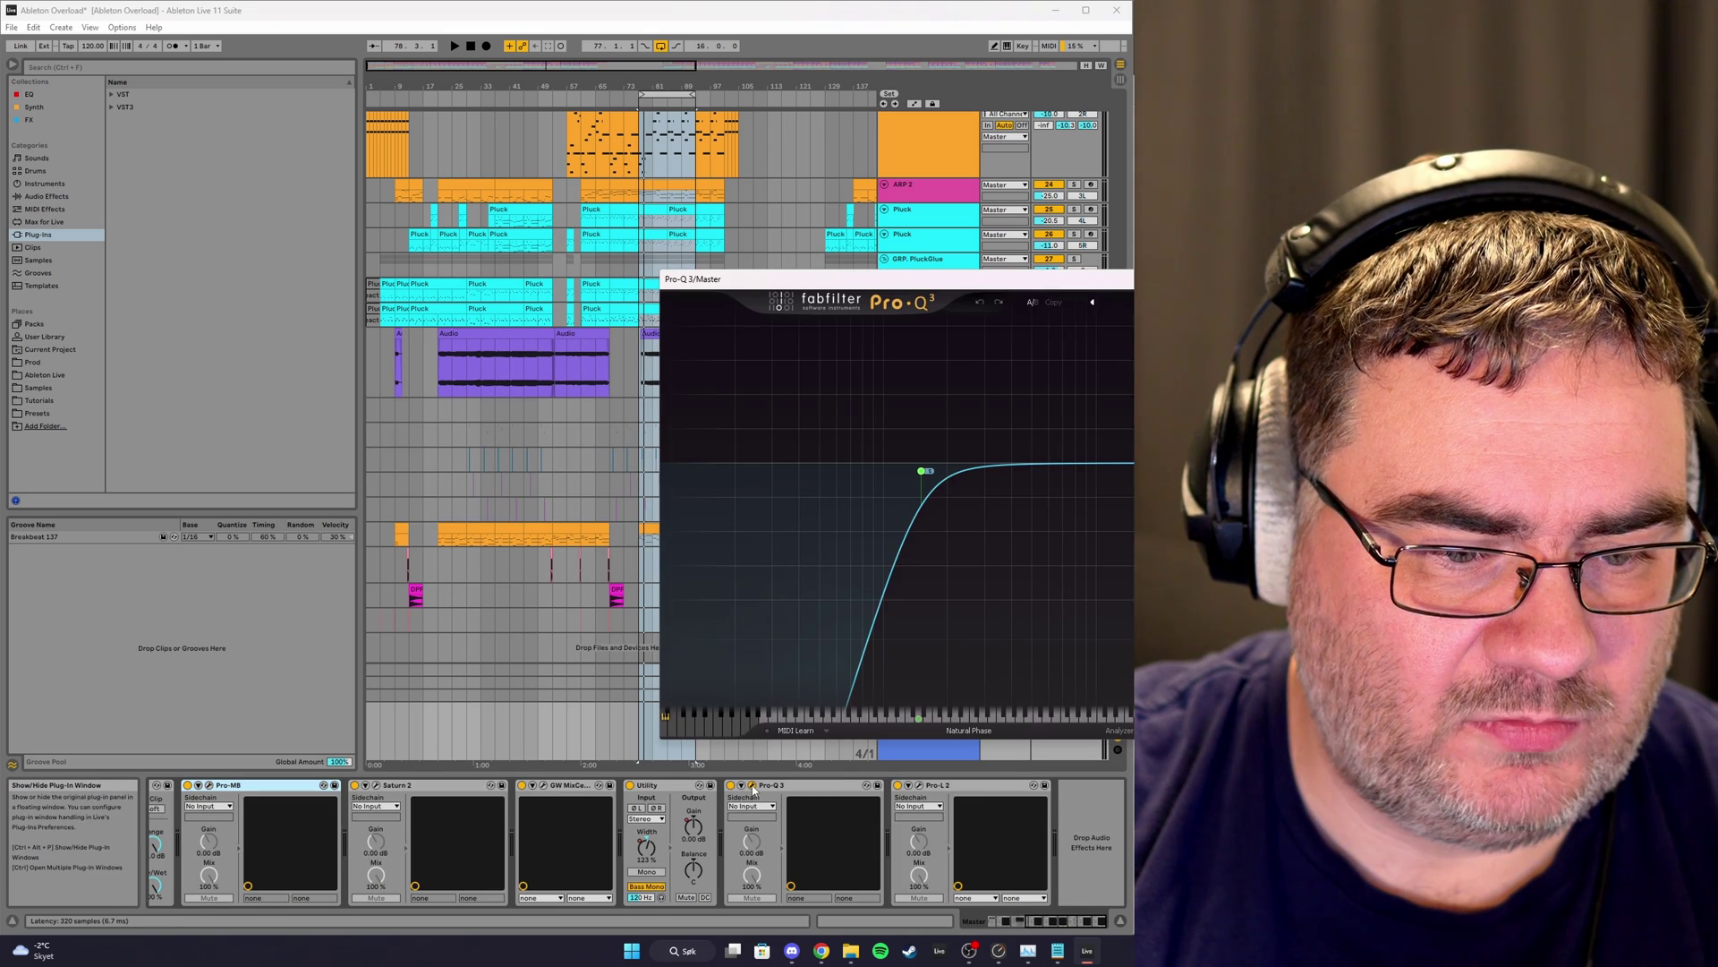
drag(1358, 281, 830, 265)
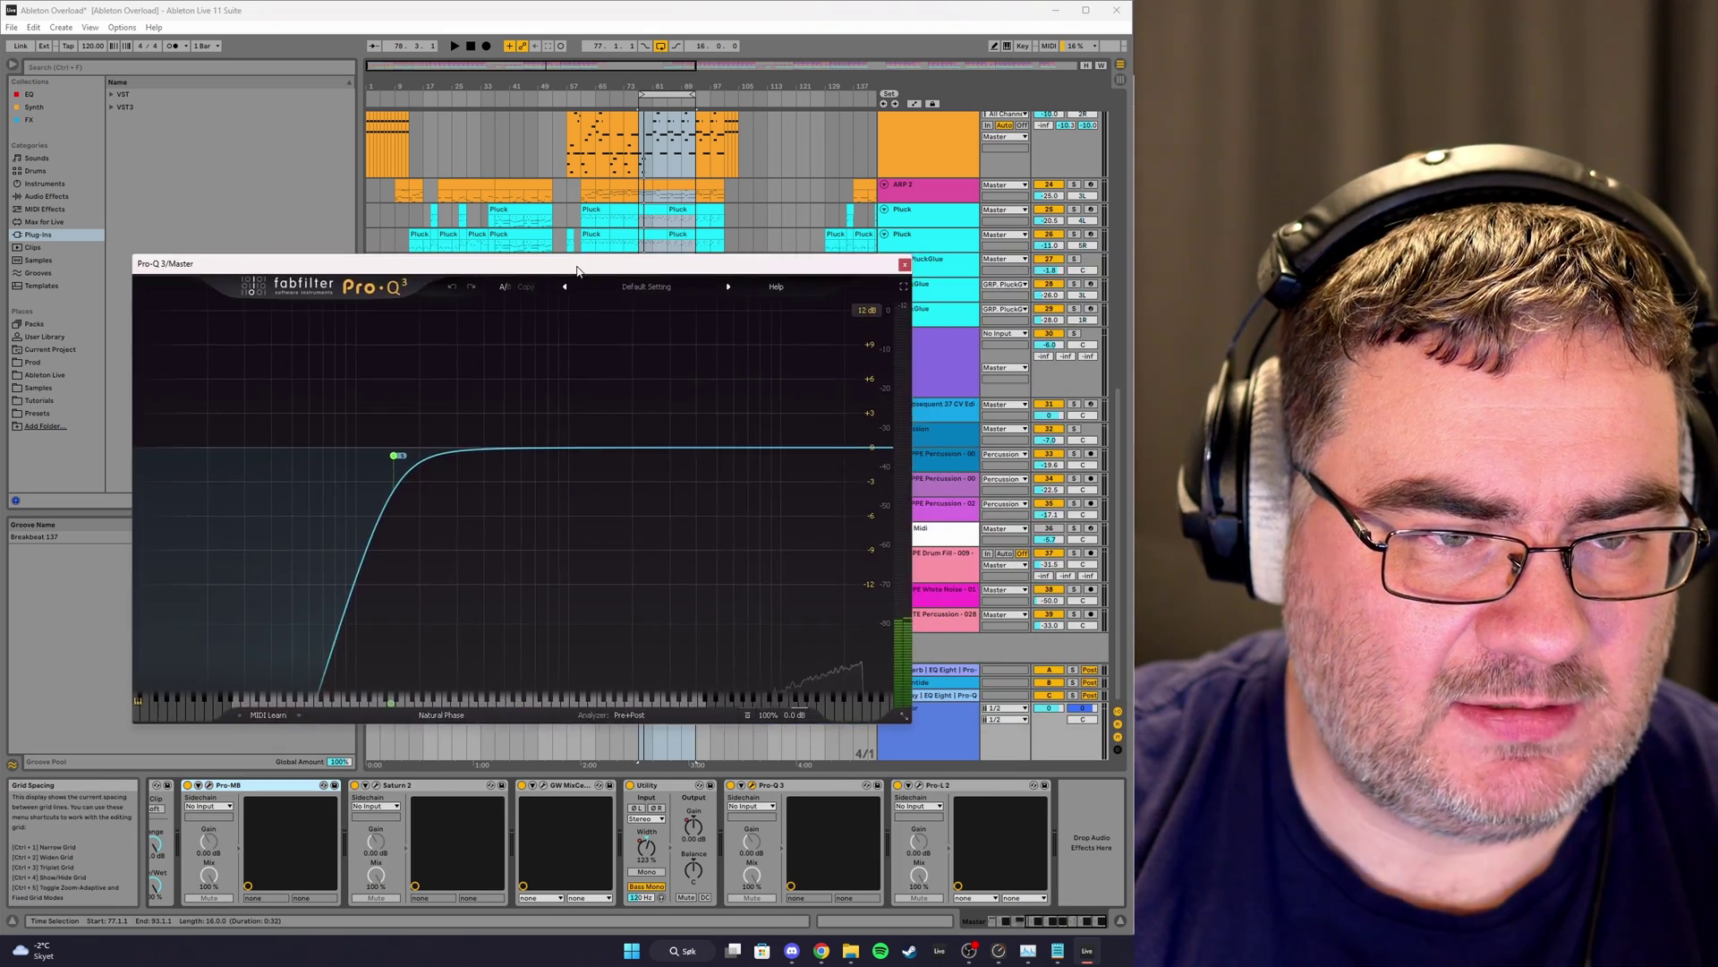
click(905, 265)
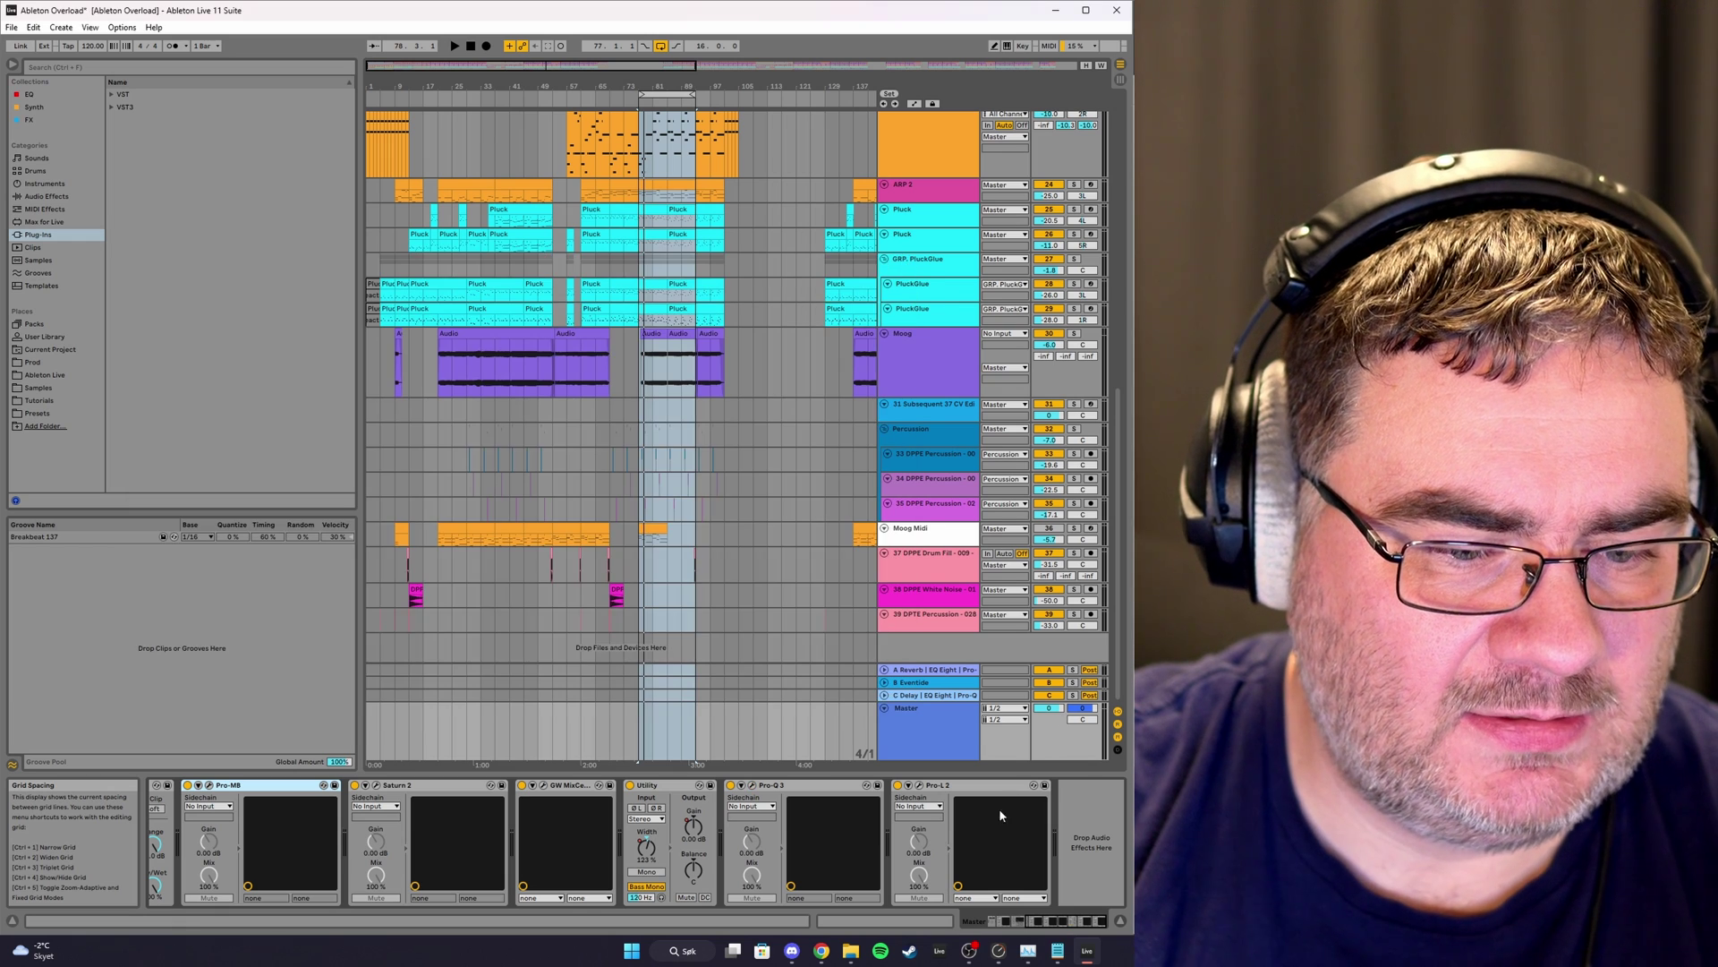
click(919, 785)
drag(569, 259, 587, 258)
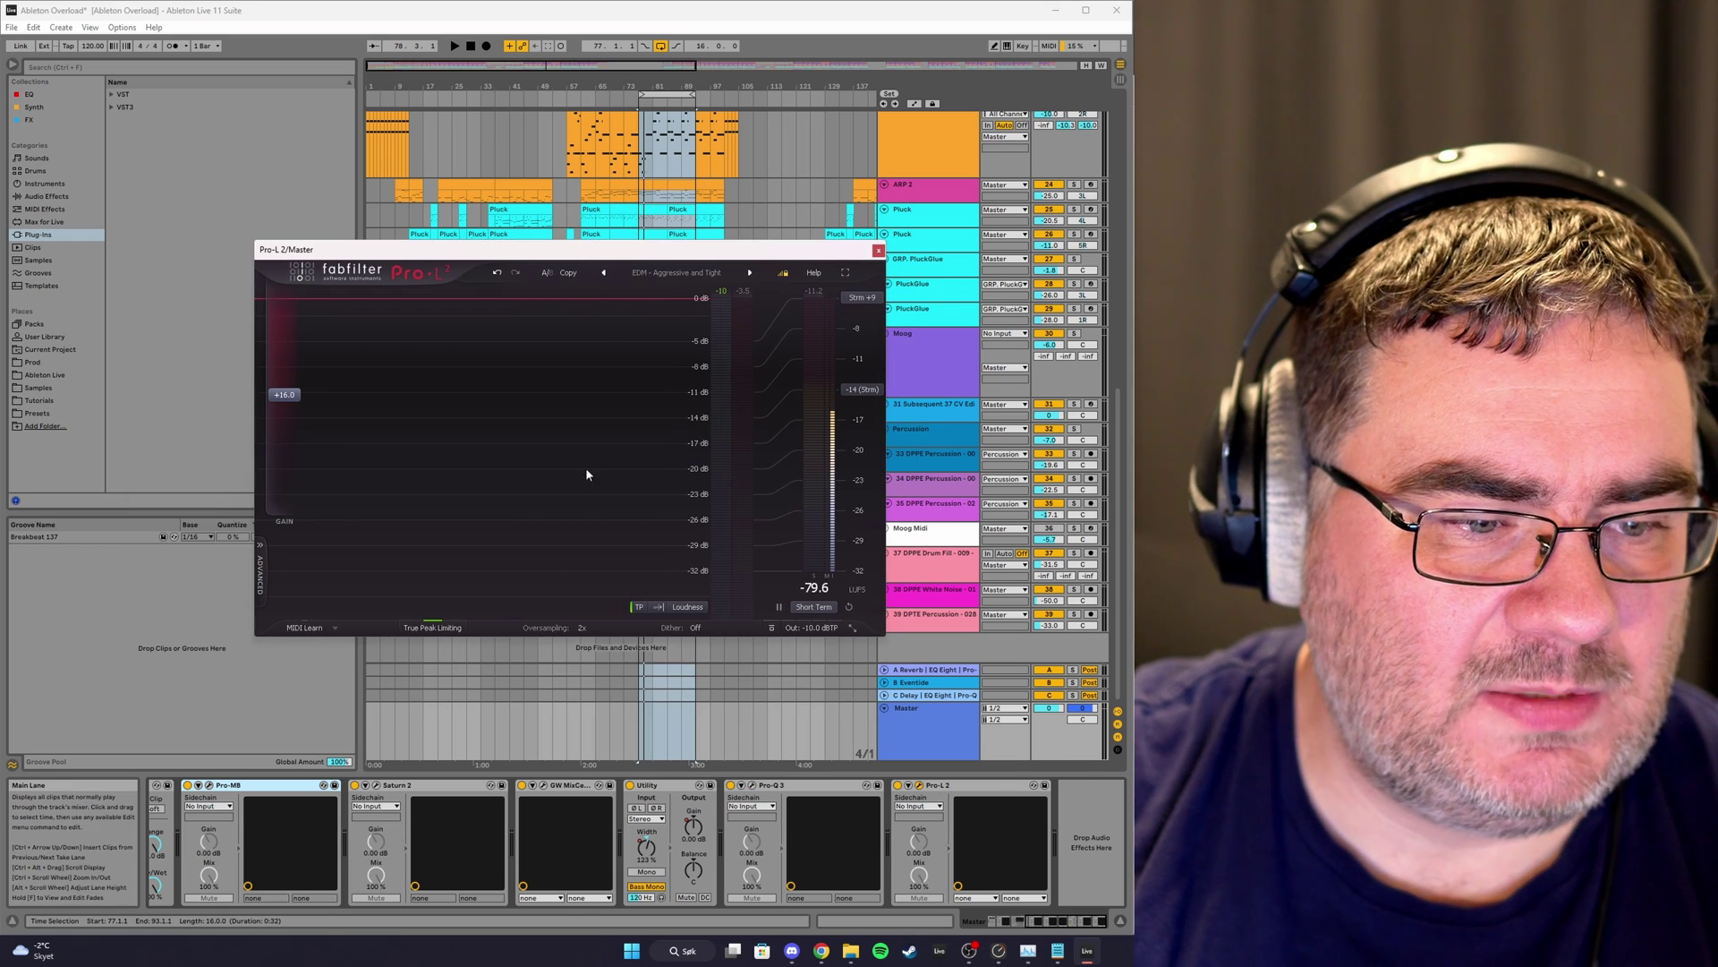
click(582, 629)
click(600, 645)
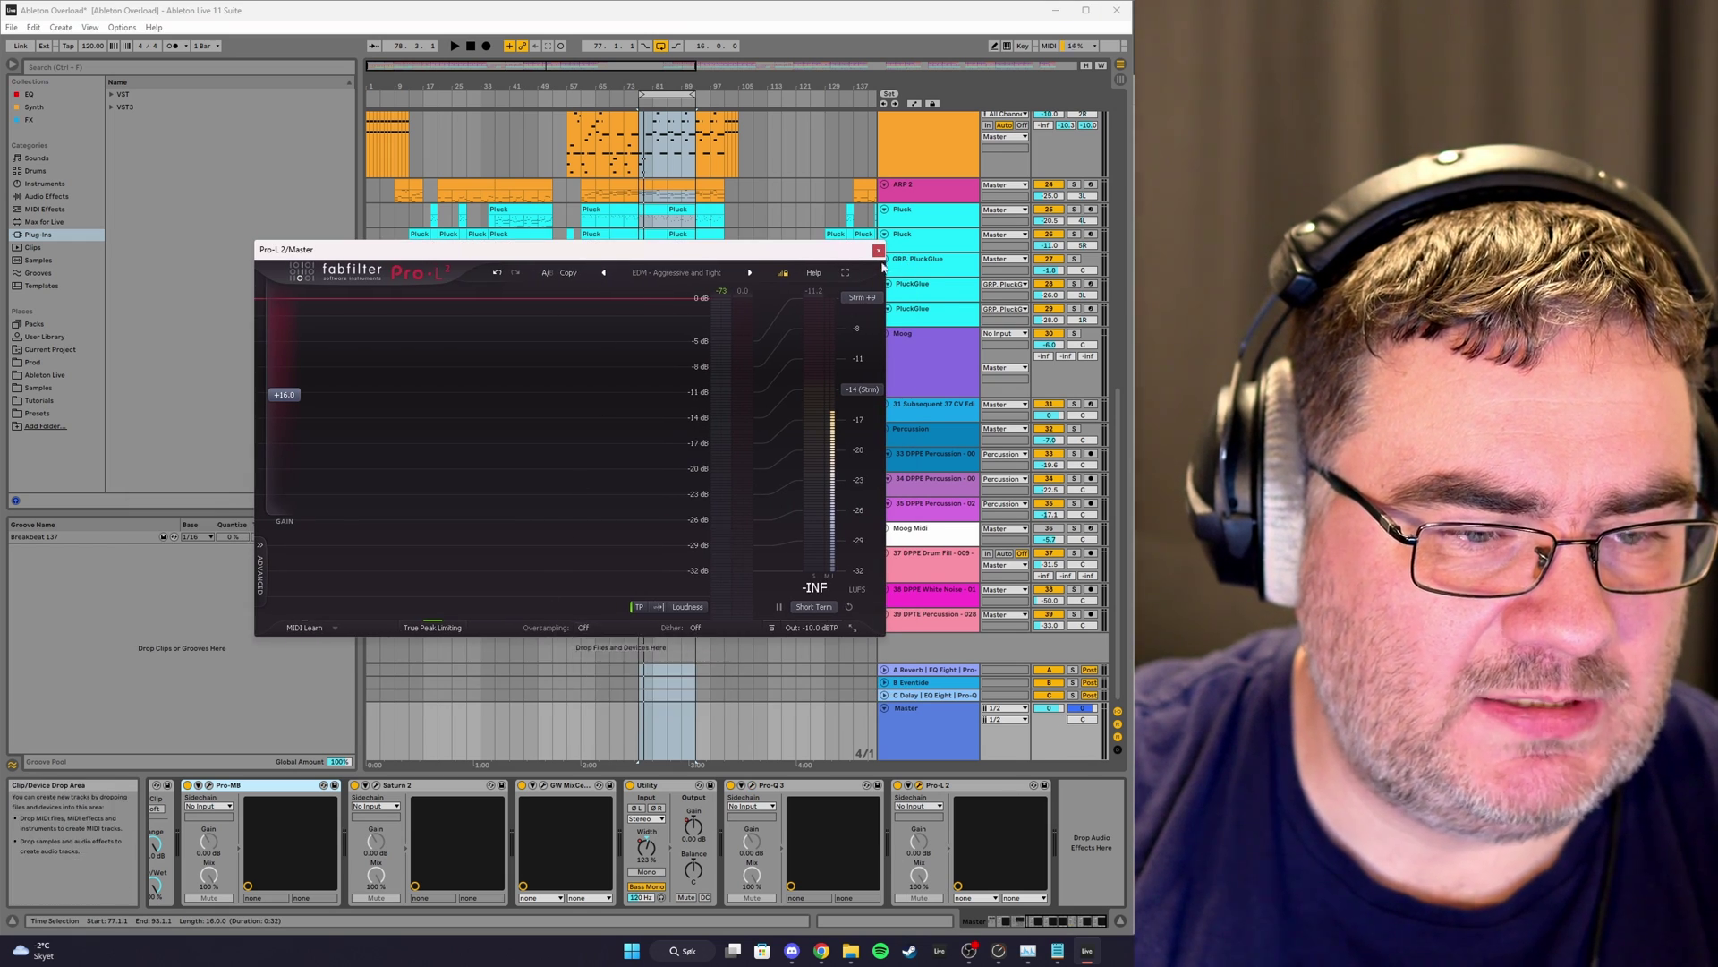
click(878, 251)
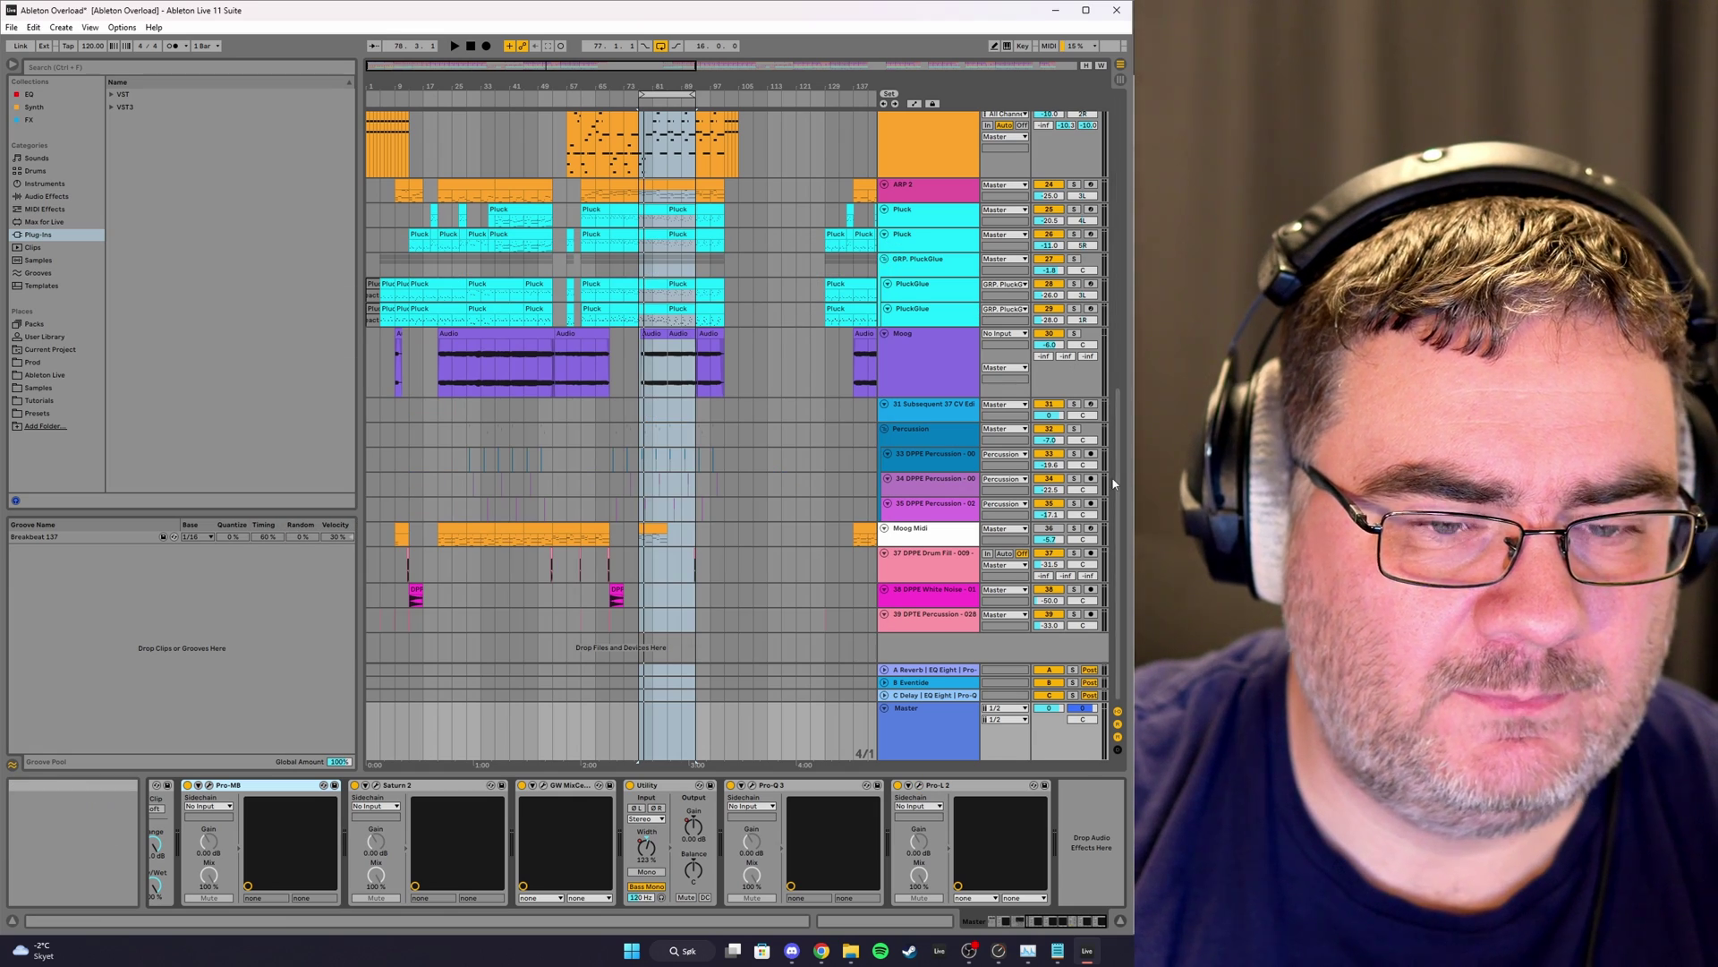
Scroll to the top tracks, start playback, and bring up the Task Manager CPU graph.
scroll(1112, 476, up, 10)
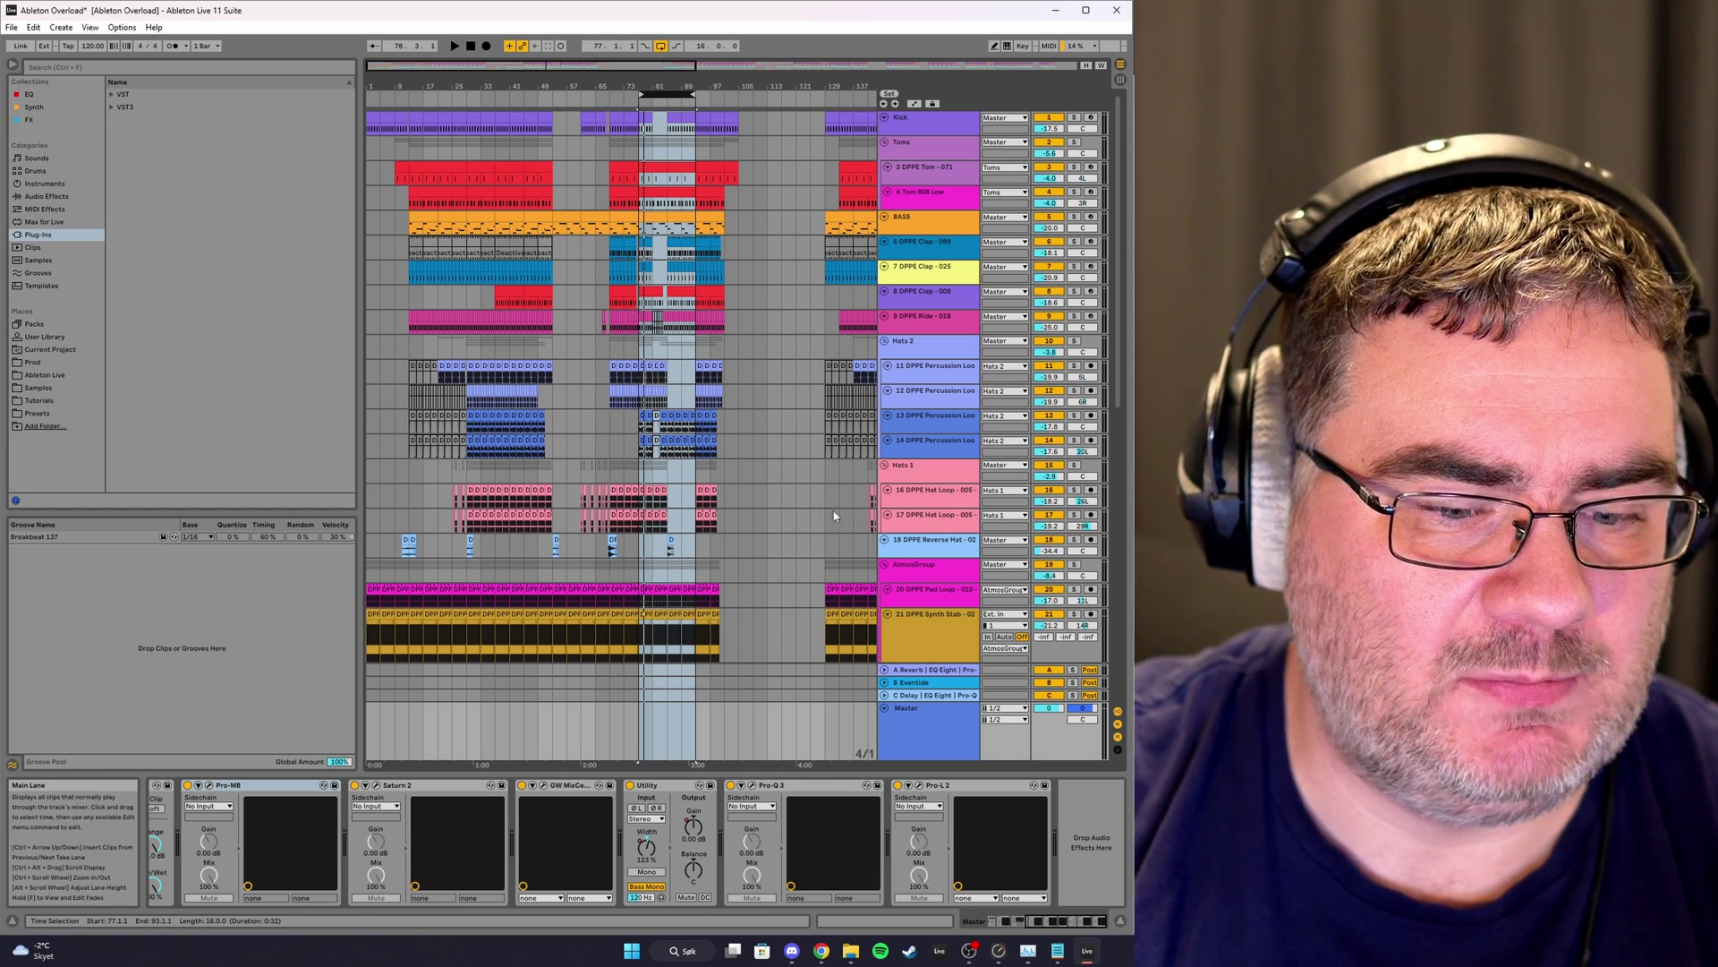
key(space)
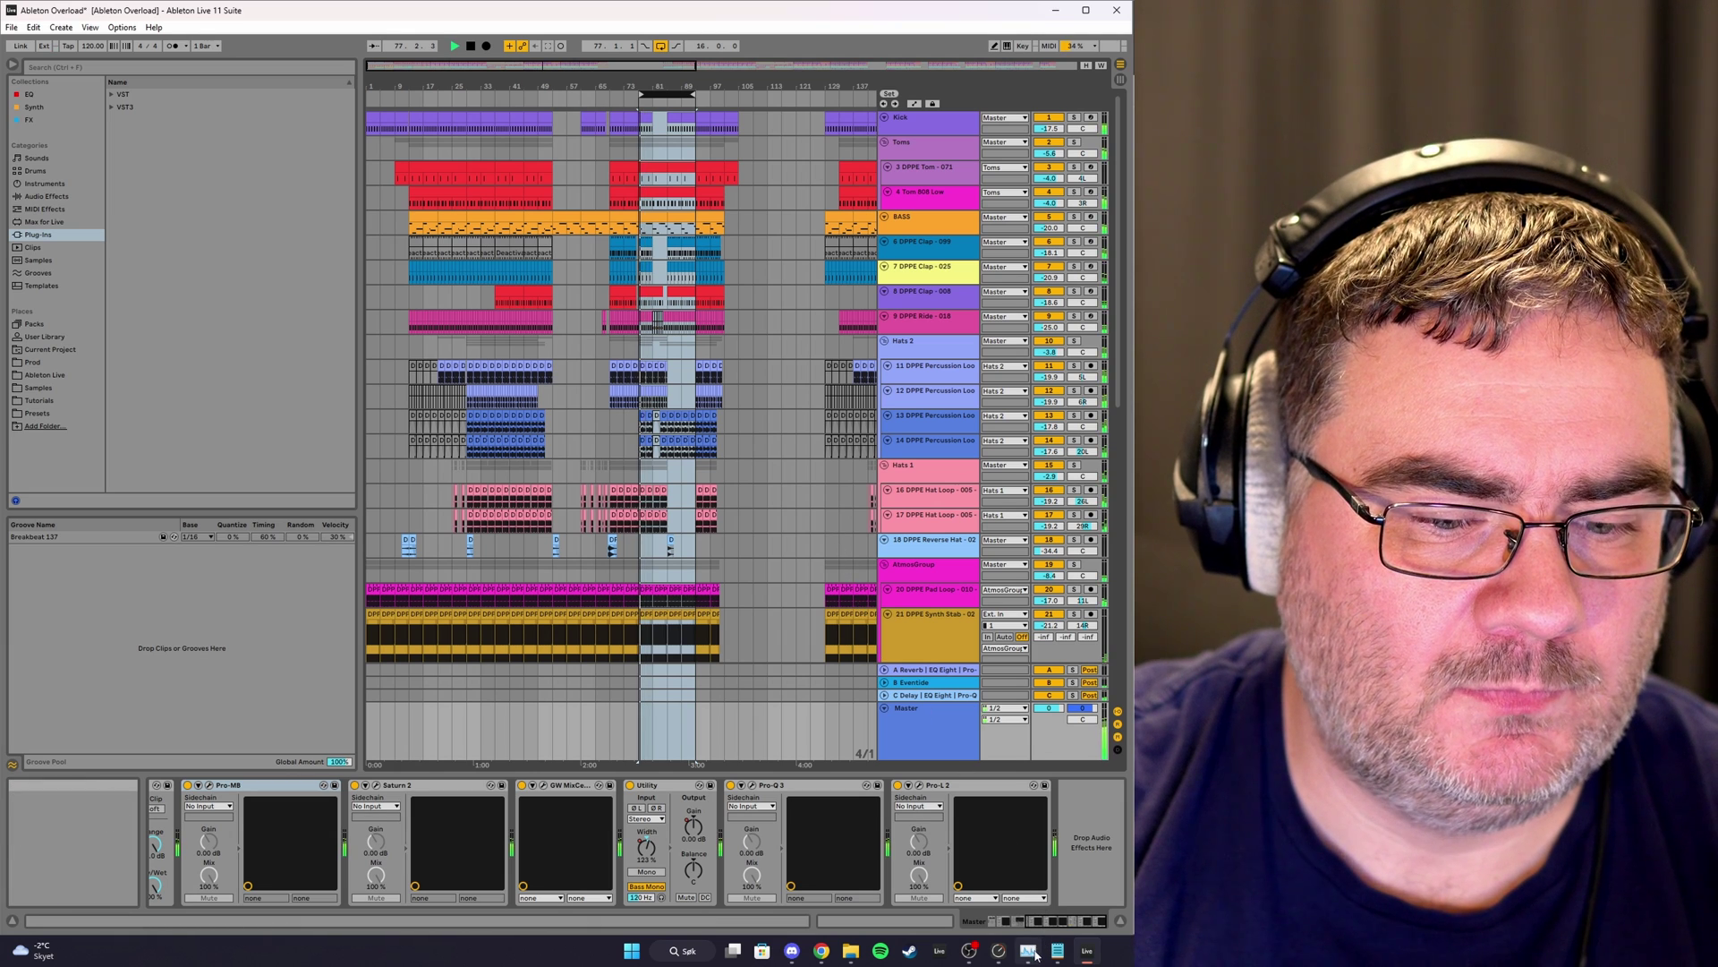
mouse_move(1027, 951)
click(1020, 904)
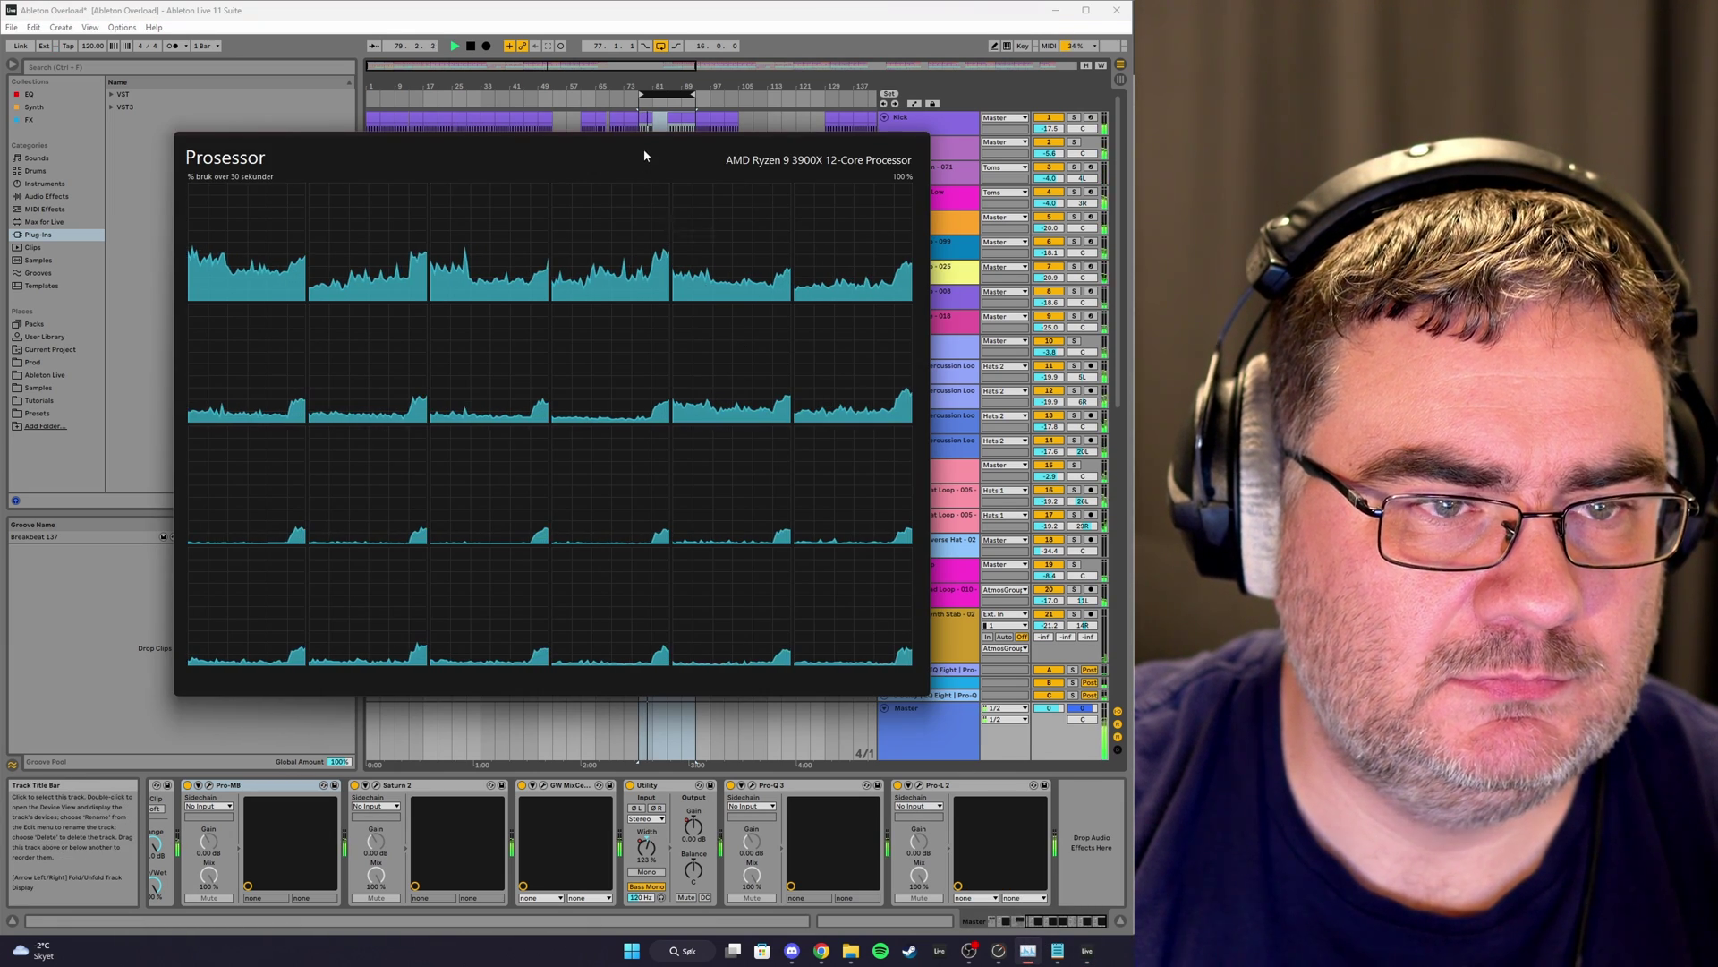
Watch the per-core CPU load during playback, then return to Ableton and stop playback.
drag(644, 155, 492, 81)
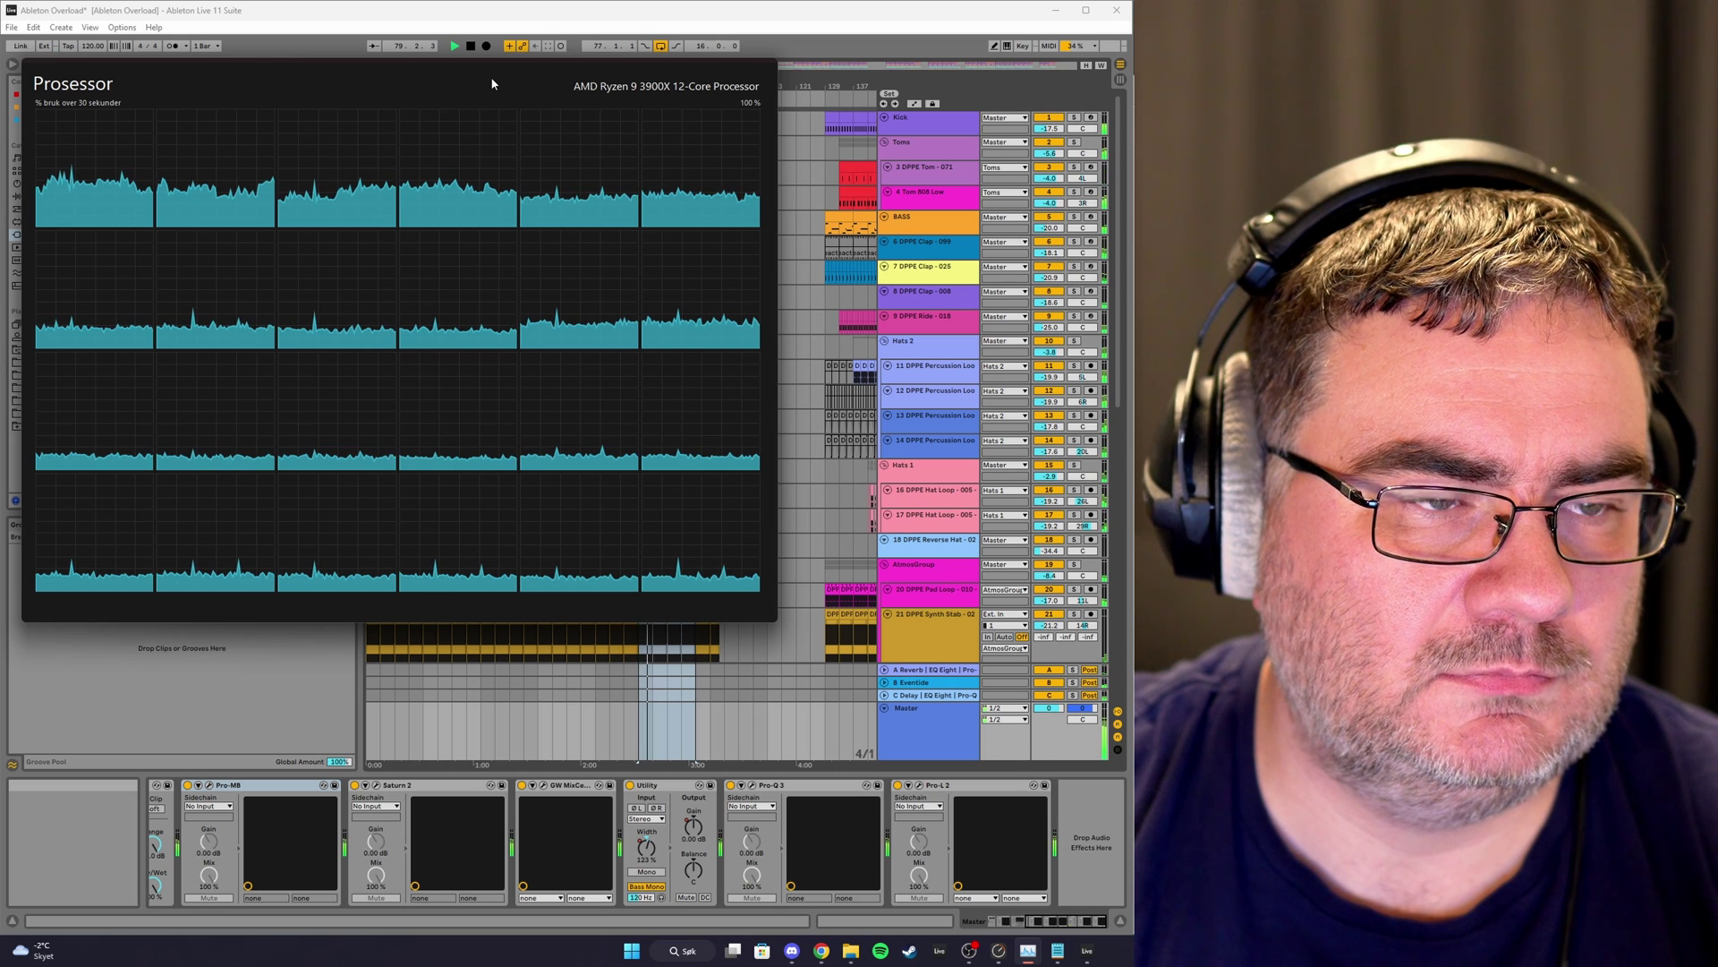
drag(491, 81, 521, 108)
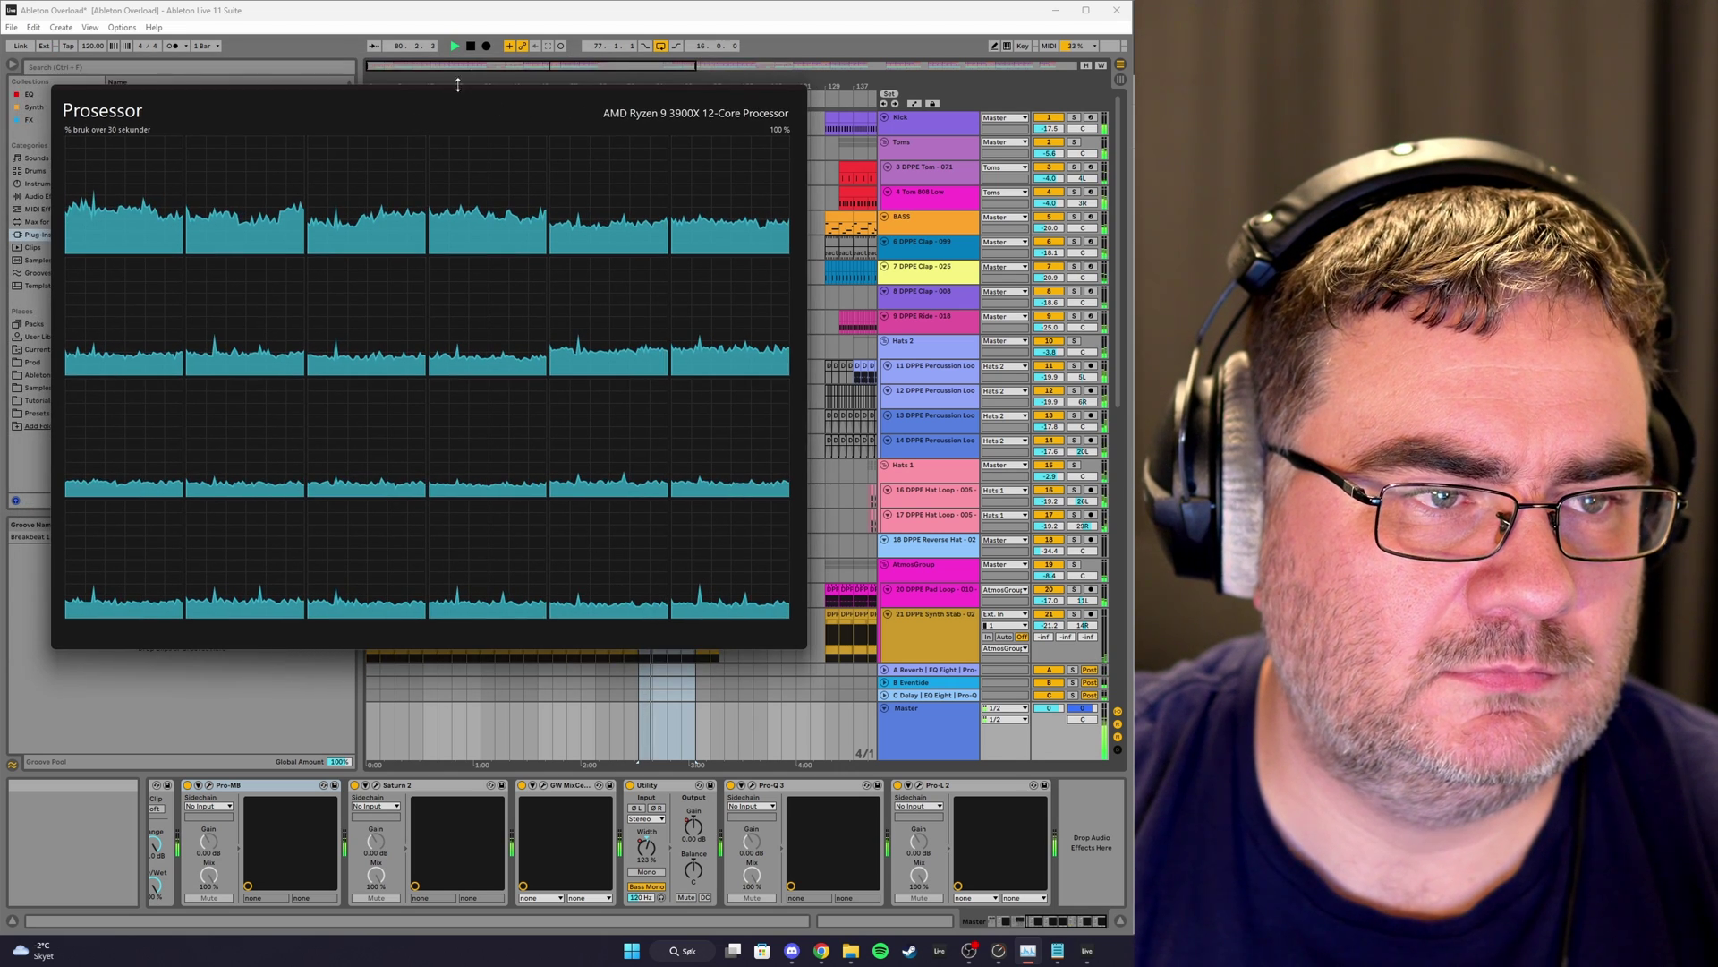
click(499, 180)
key(space)
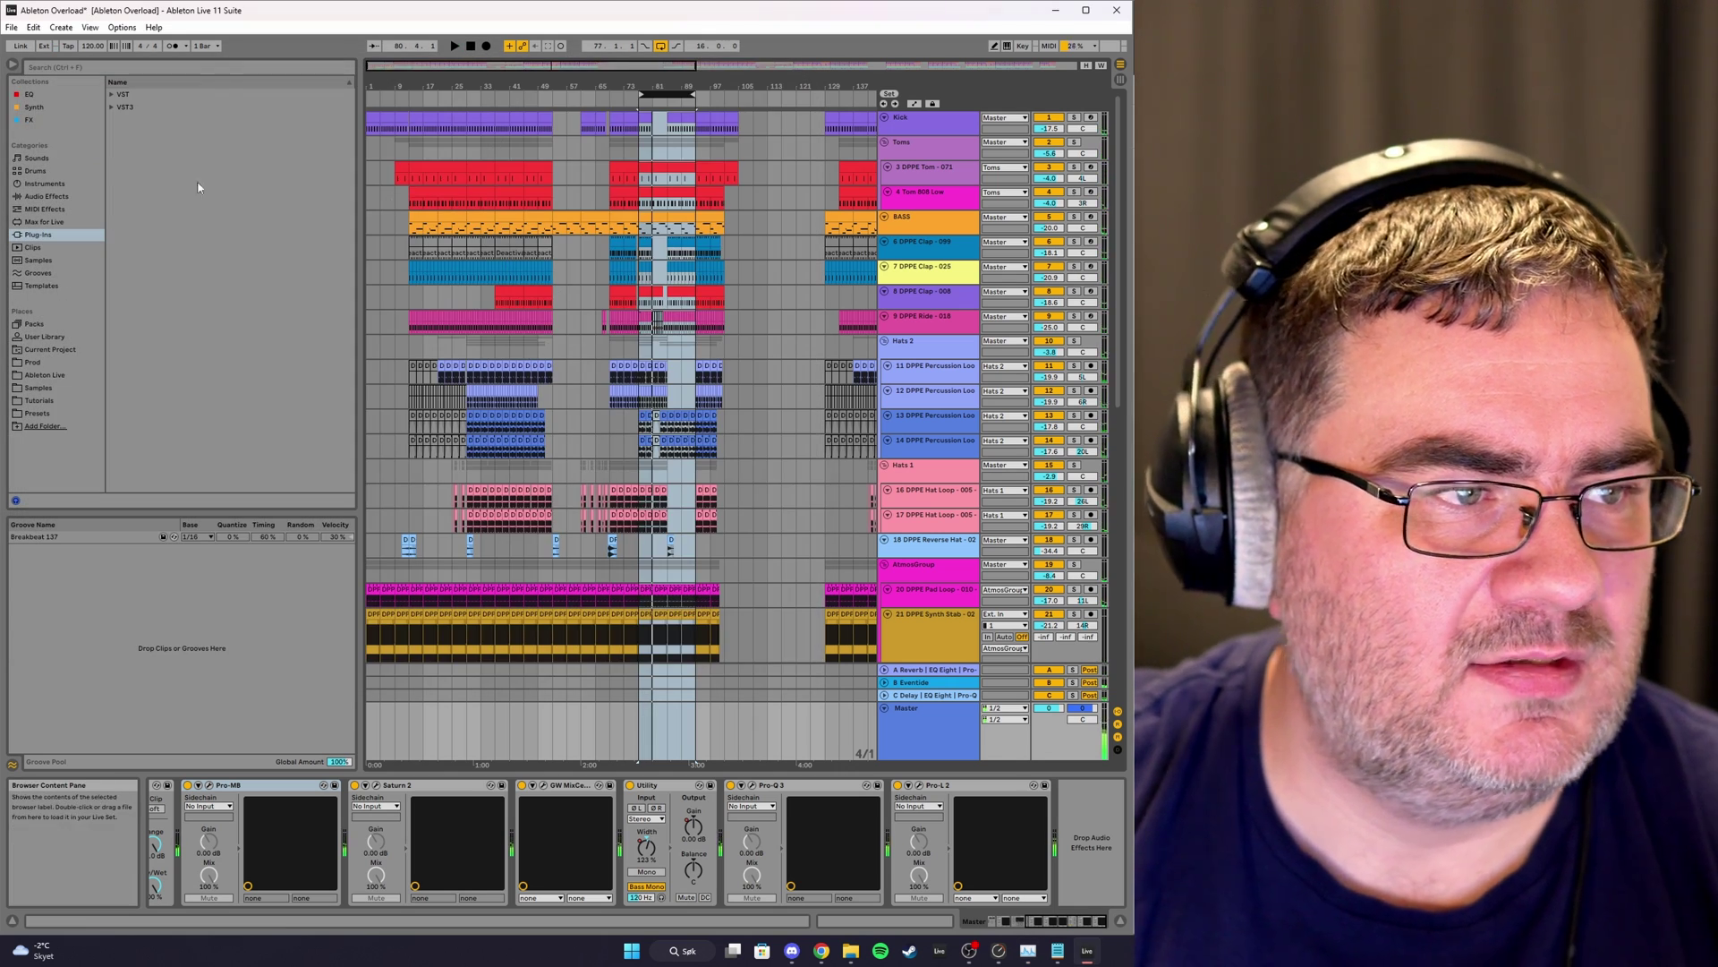
Lower the Fireface buffer size to 256 samples in Preferences and restart playback.
click(122, 27)
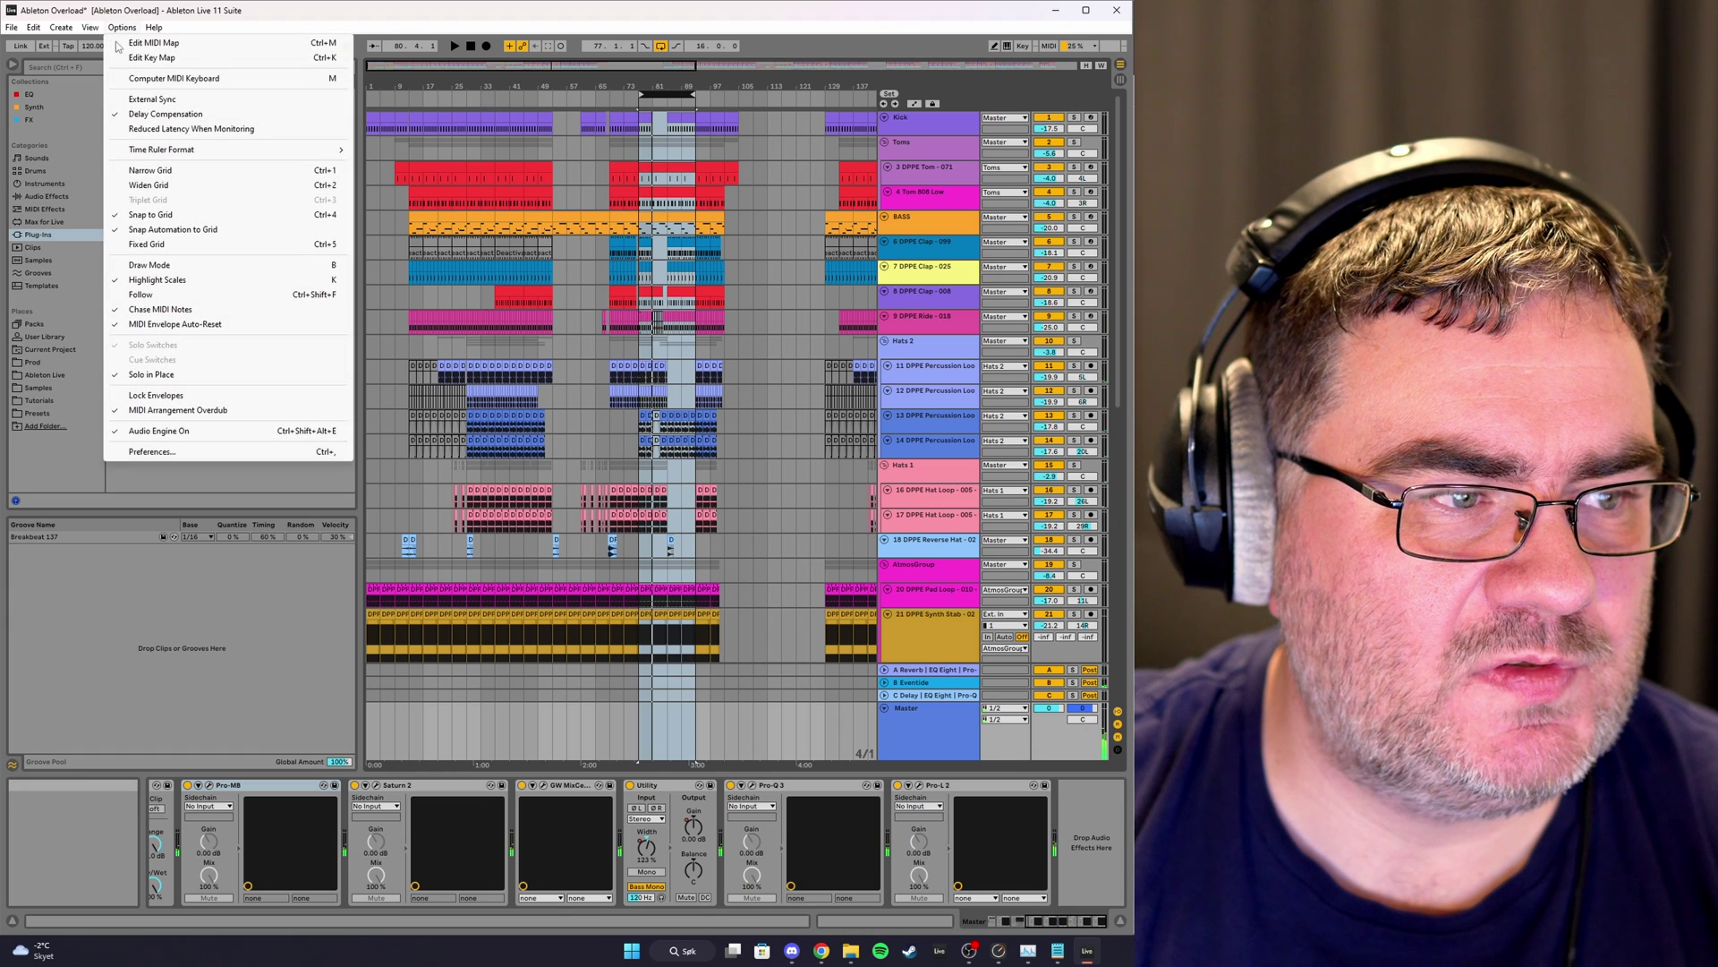
click(185, 452)
click(769, 360)
click(552, 265)
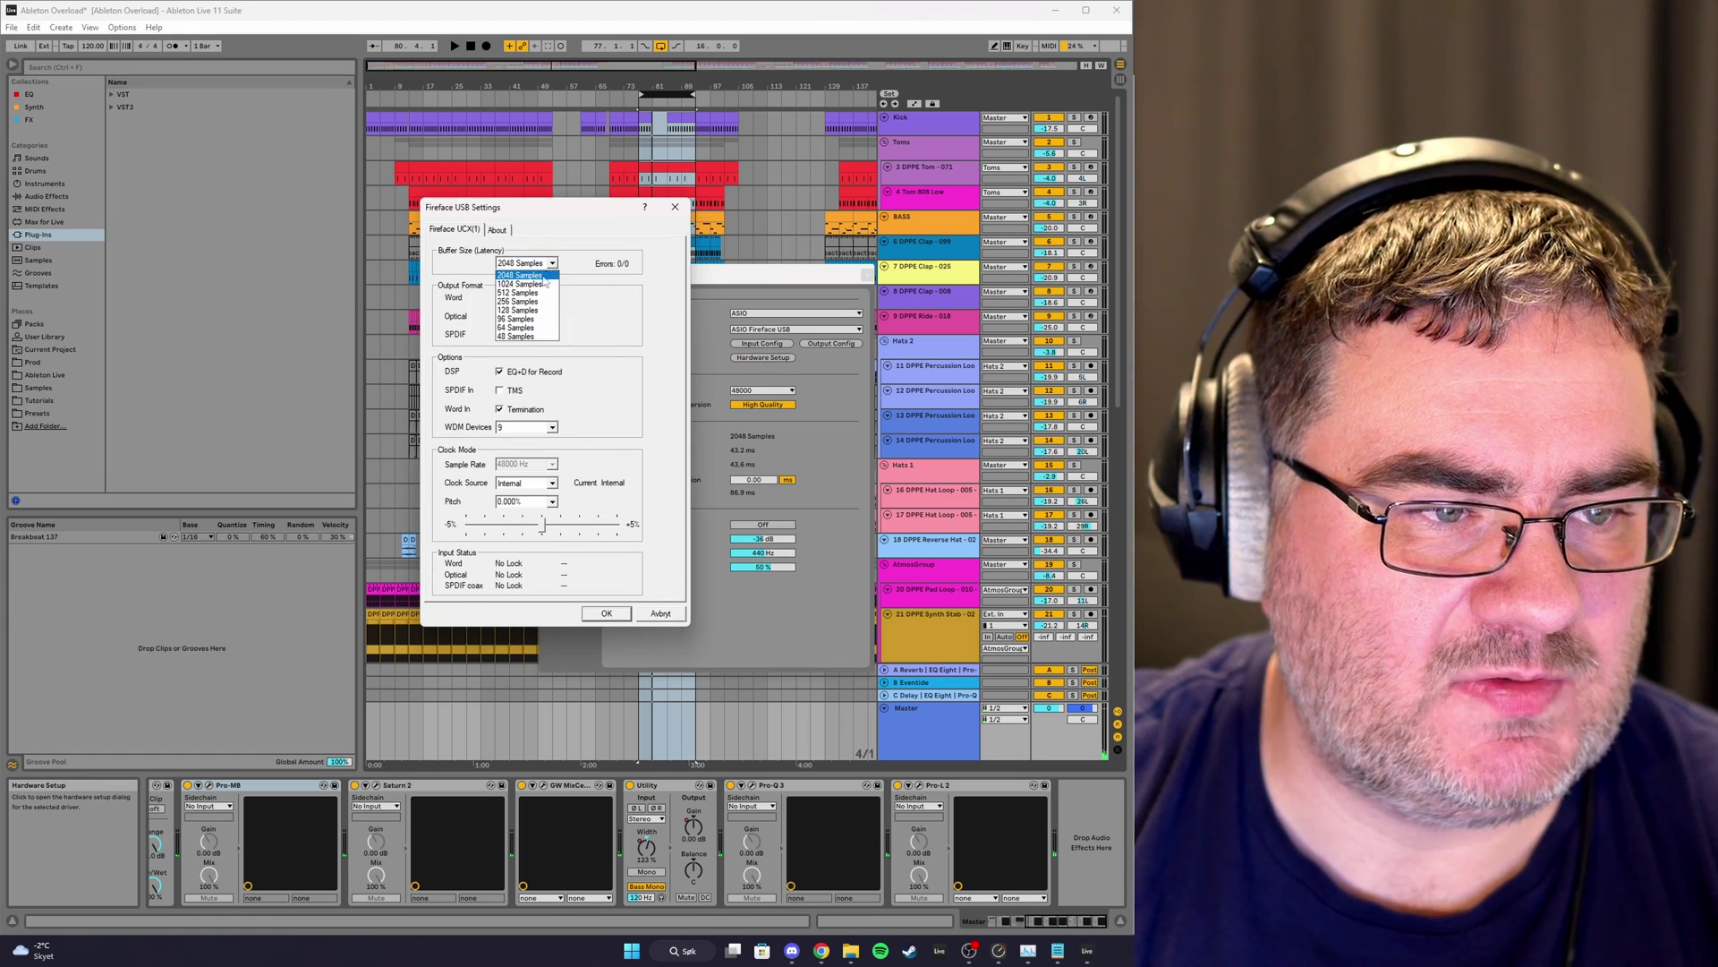
click(528, 300)
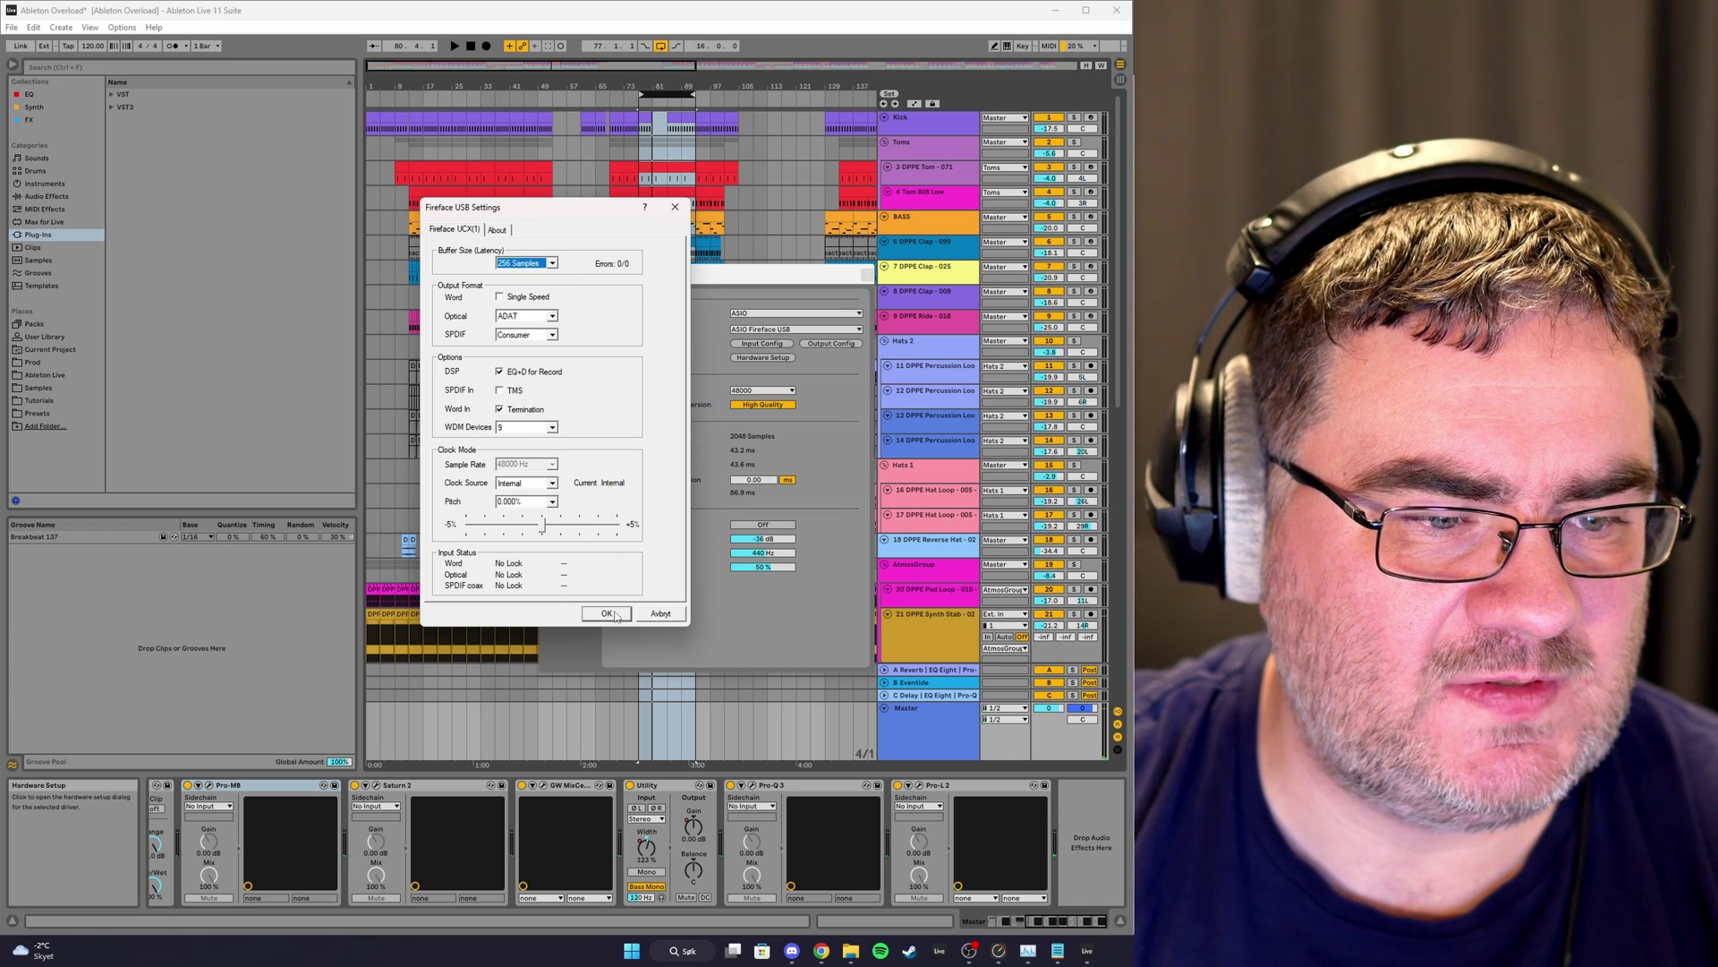
click(607, 614)
key(Escape)
key(space)
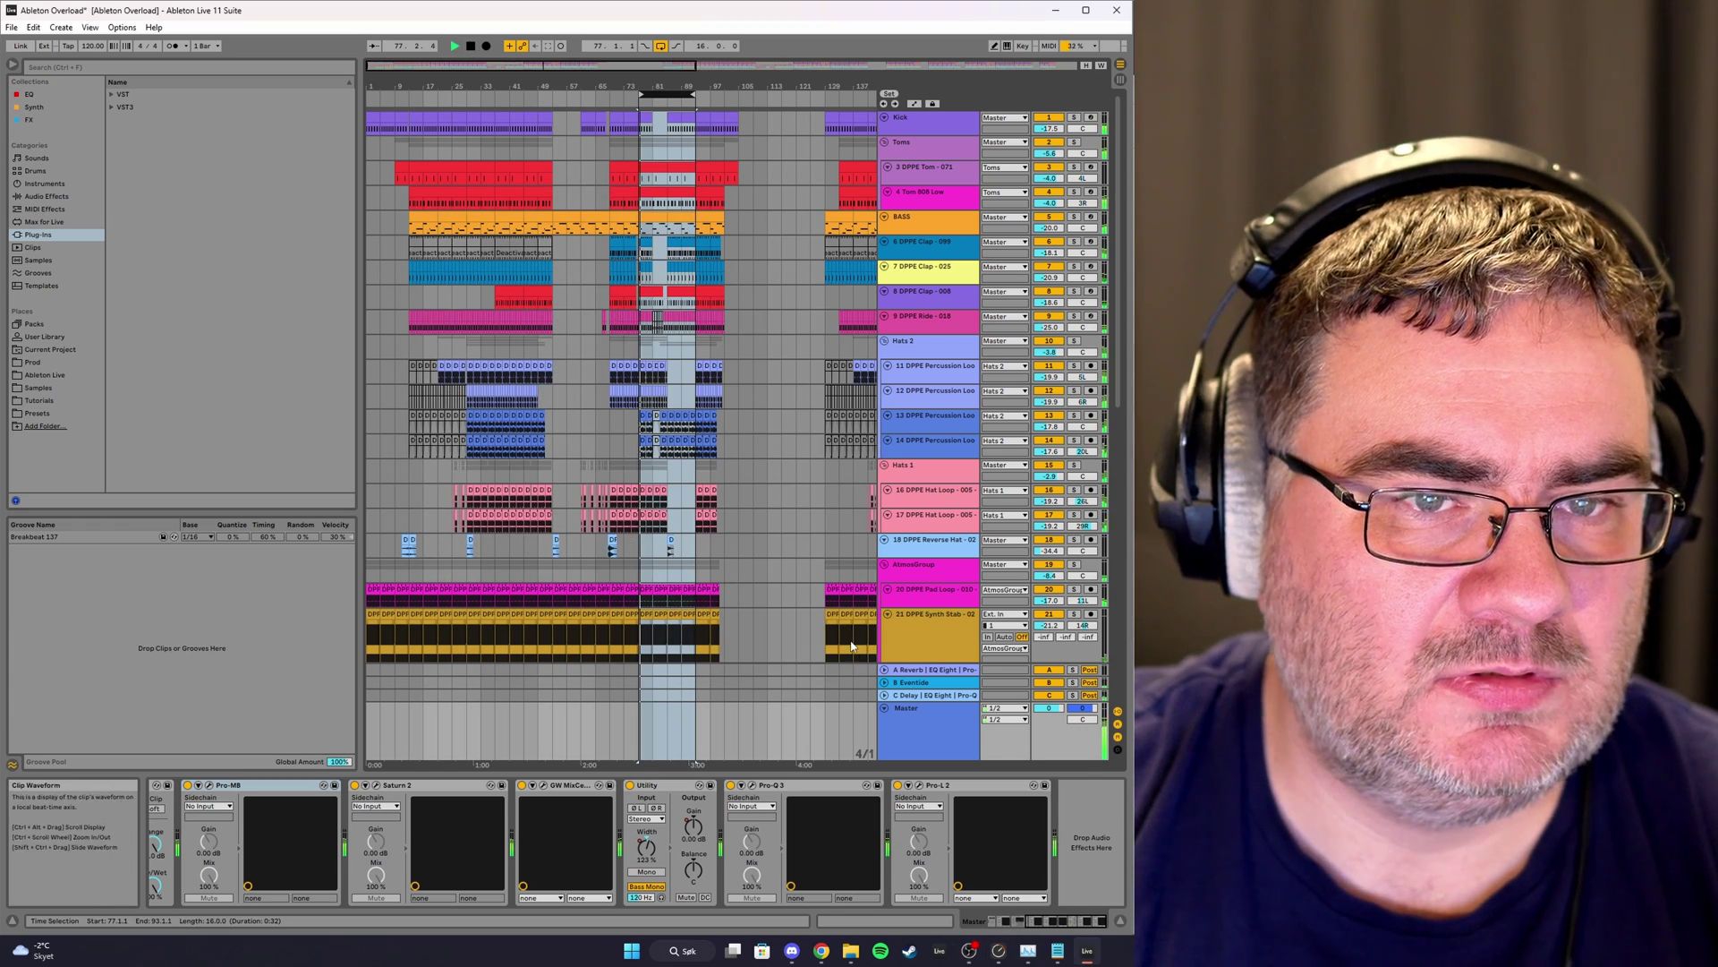
Compare per-core CPU load at the 256-sample buffer, alternating between Task Manager and Ableton.
click(1027, 952)
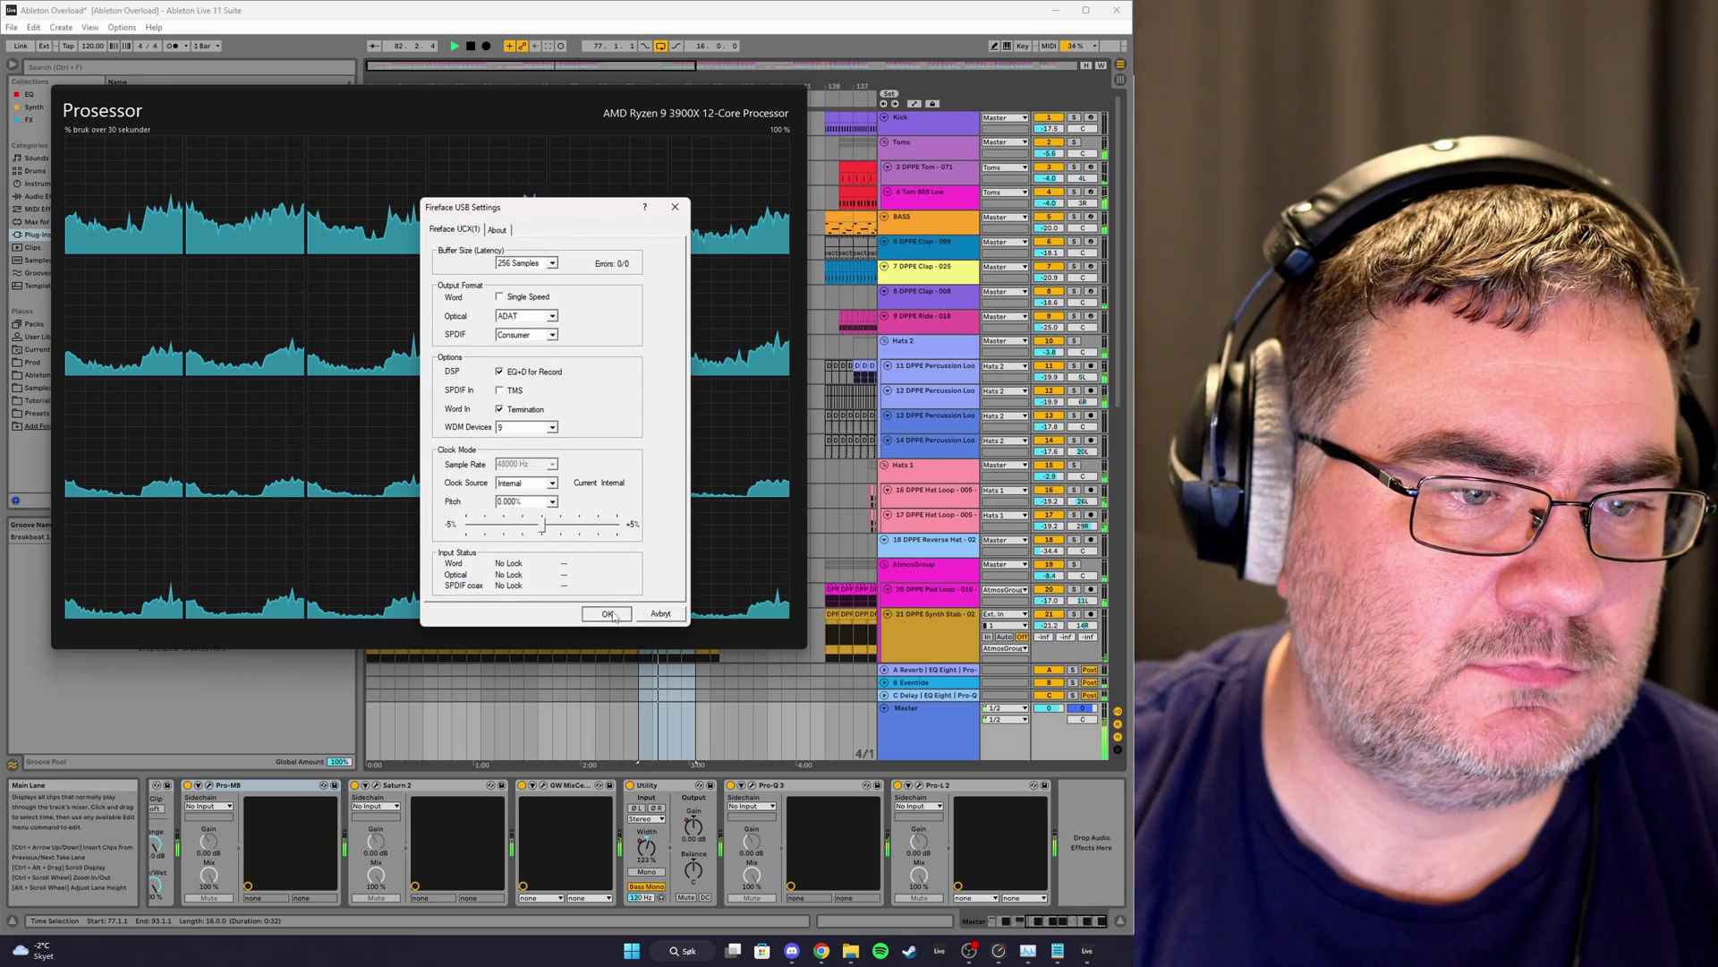
click(609, 614)
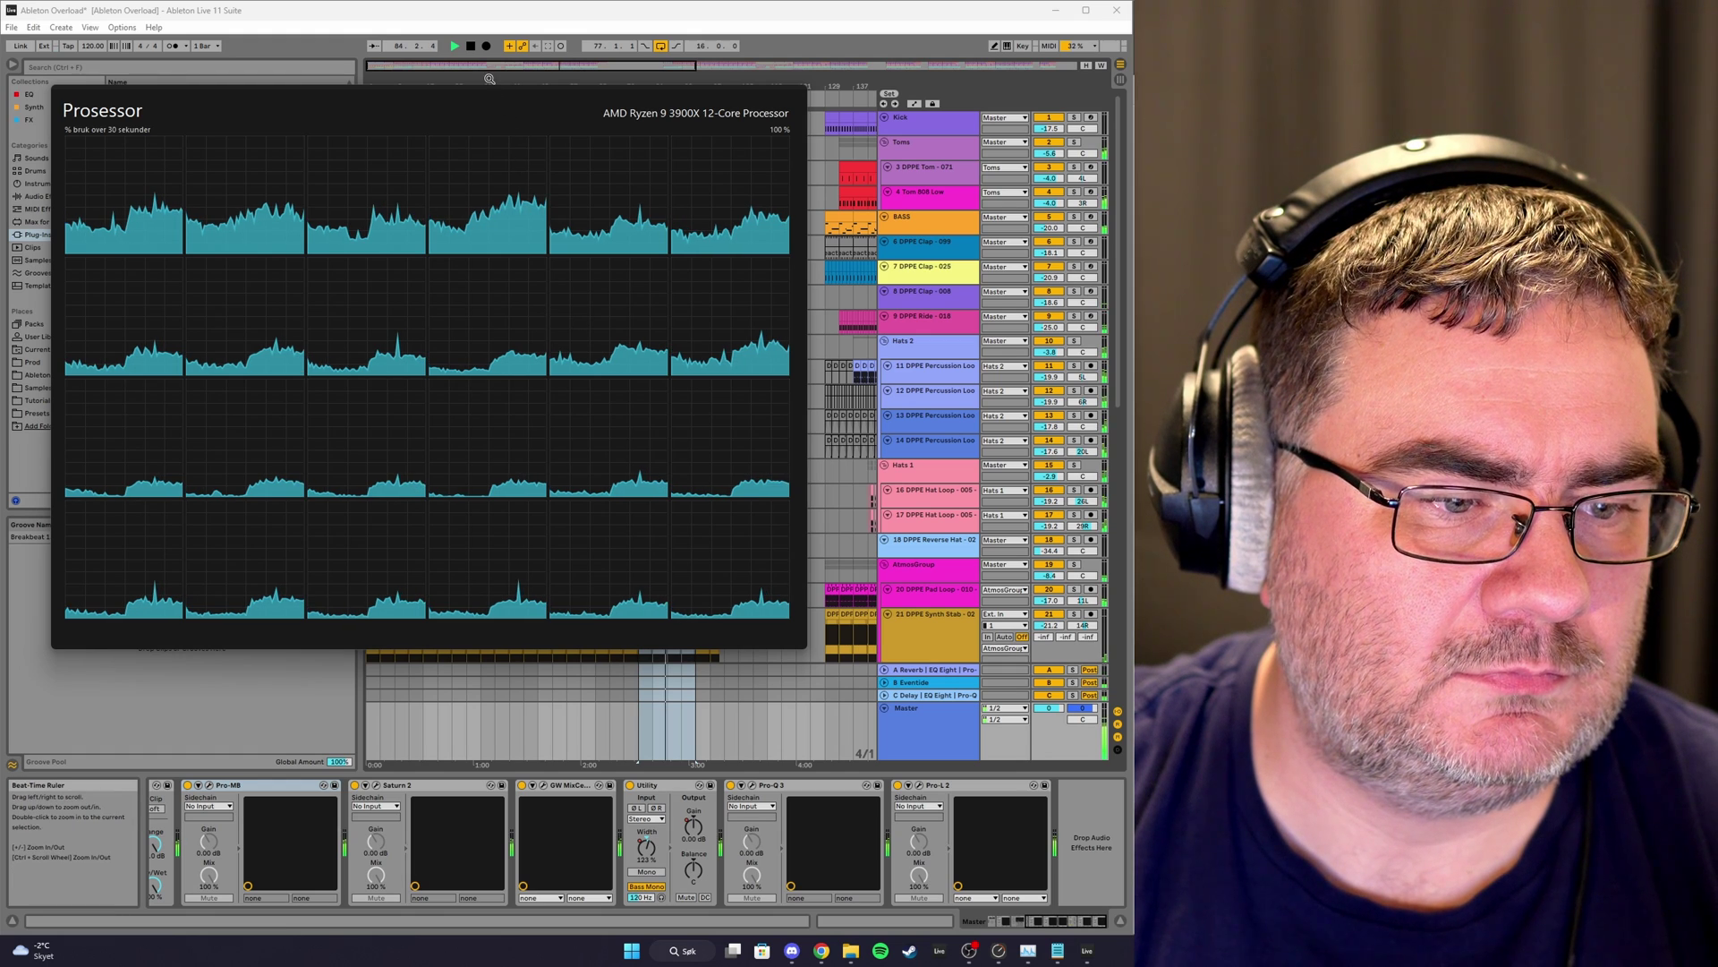
mouse_move(492, 96)
mouse_down()
mouse_move(453, 104)
mouse_move(465, 113)
mouse_up()
click(471, 46)
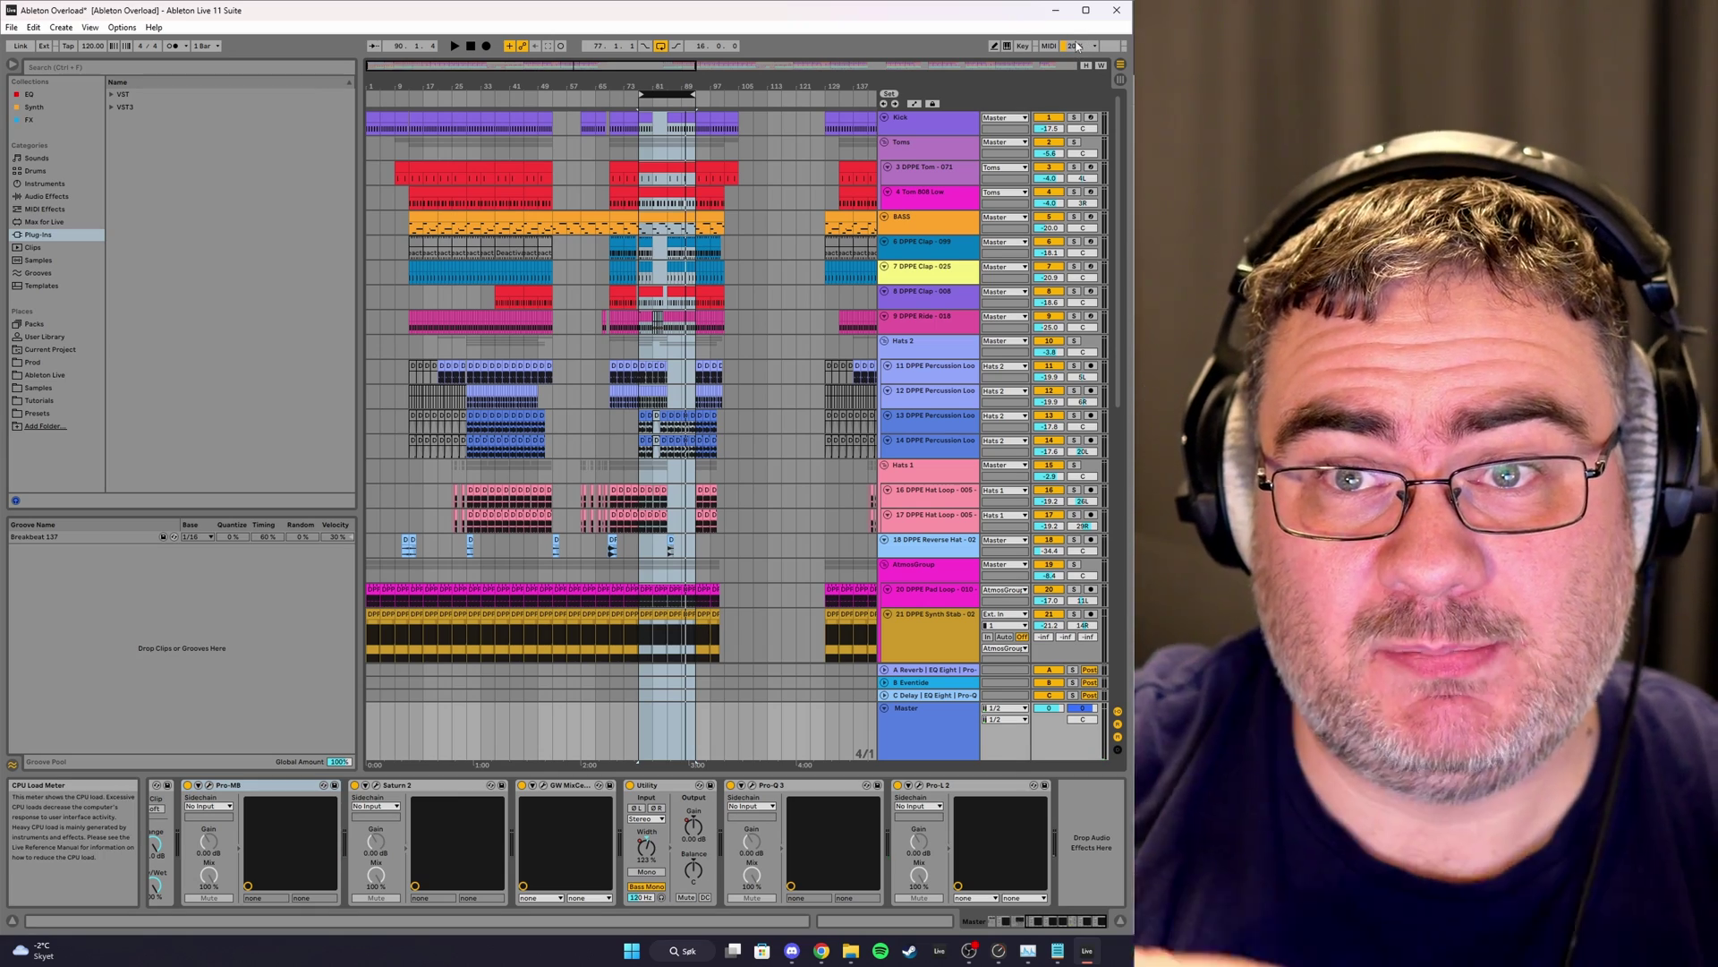
click(1028, 951)
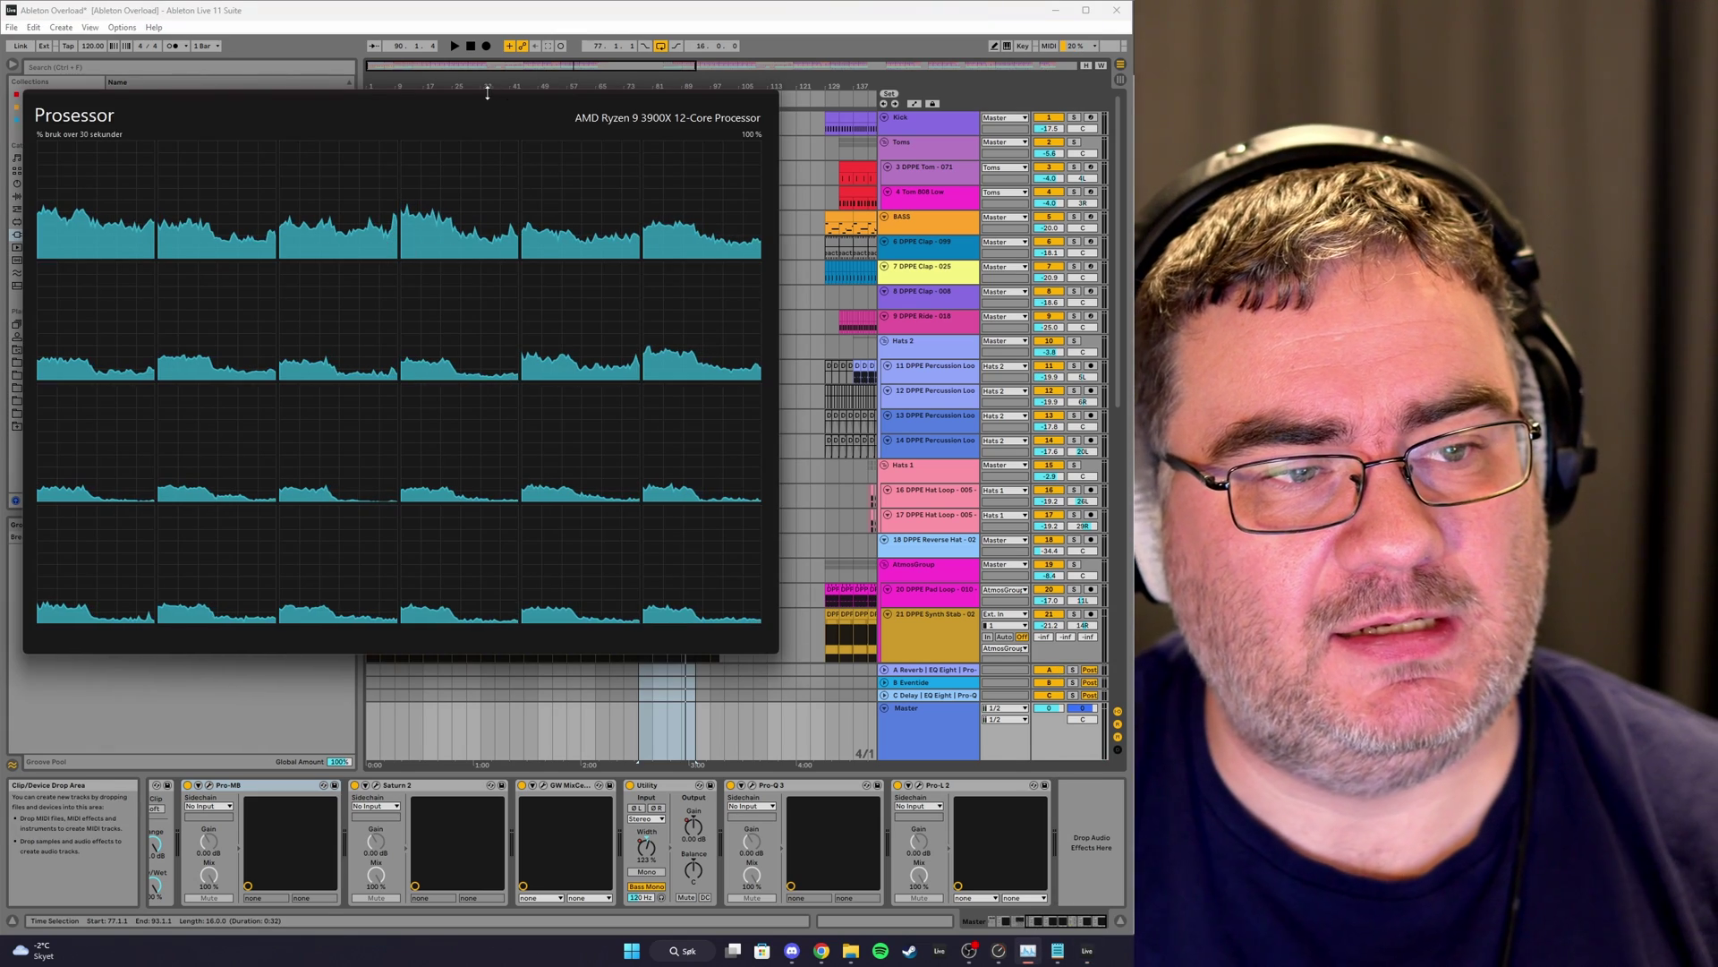
drag(422, 131, 460, 134)
click(646, 20)
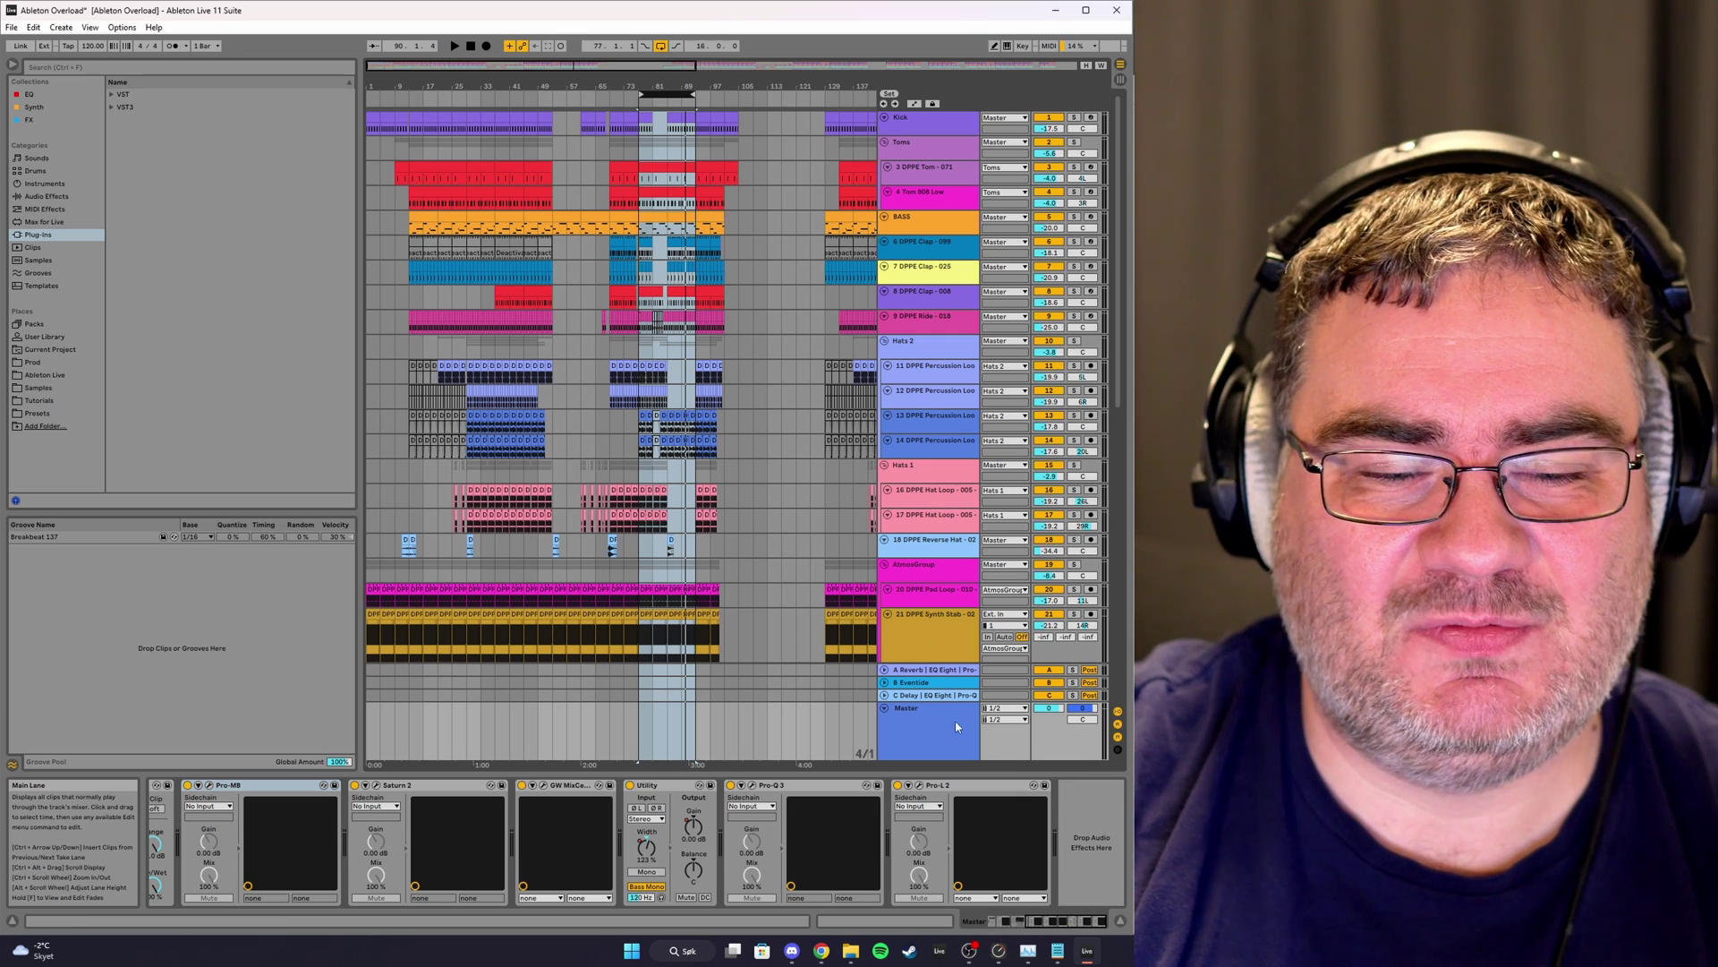
click(1029, 956)
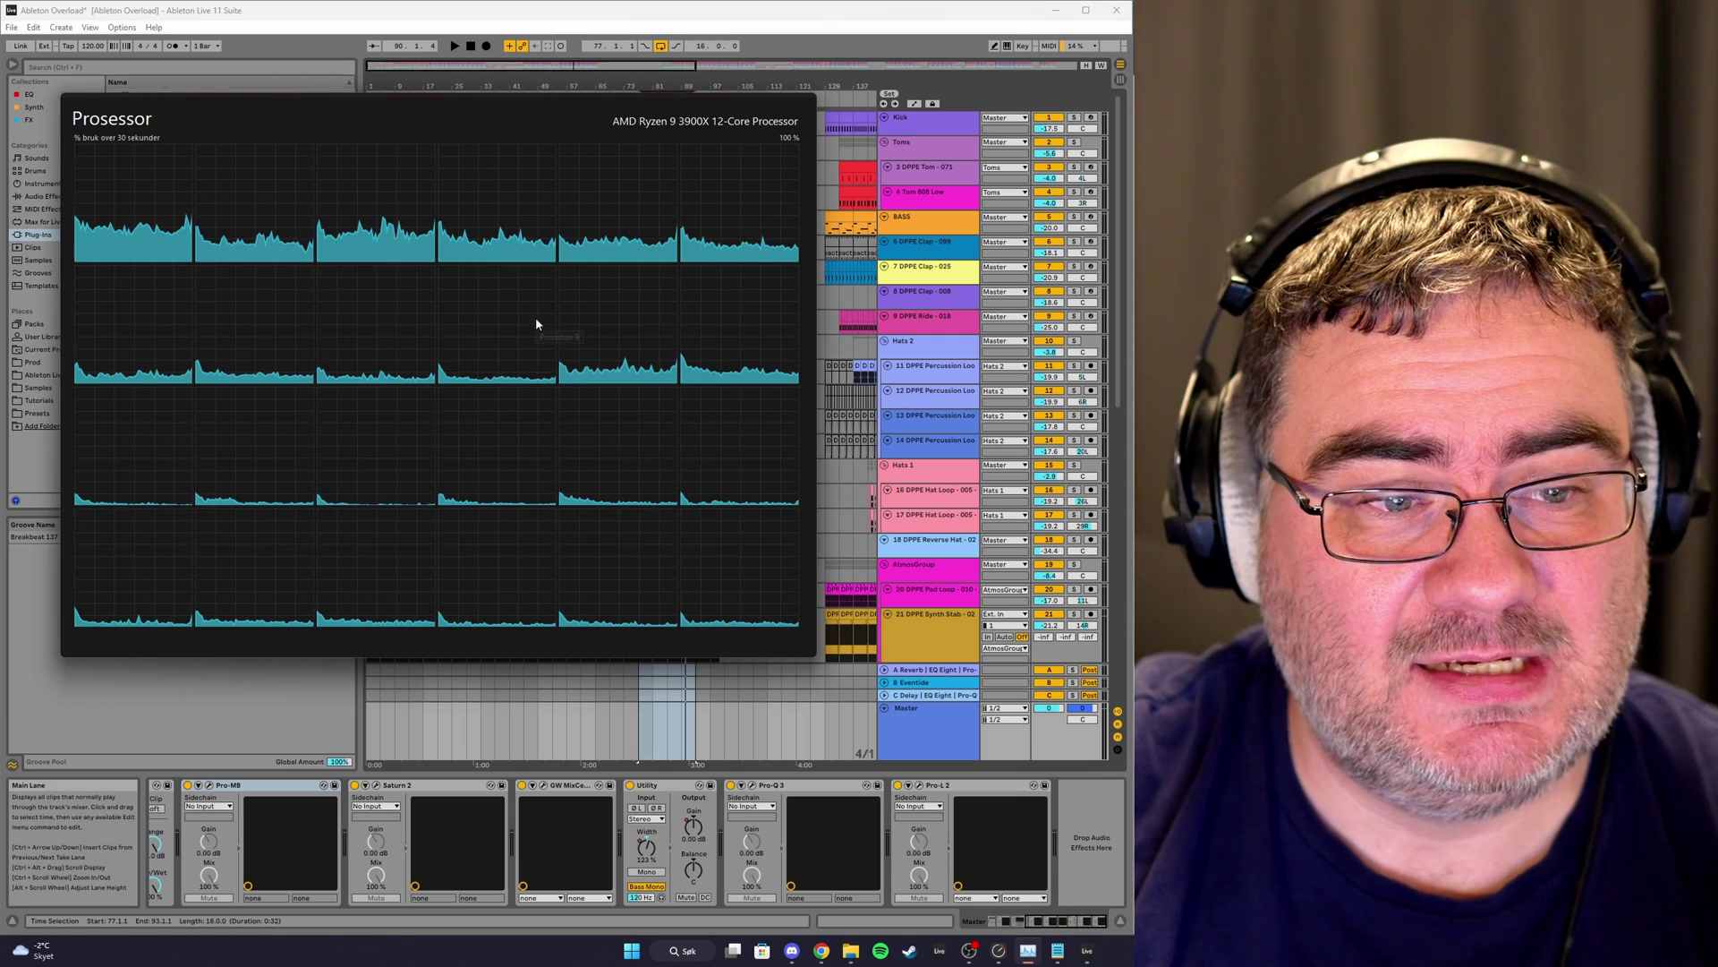
click(708, 39)
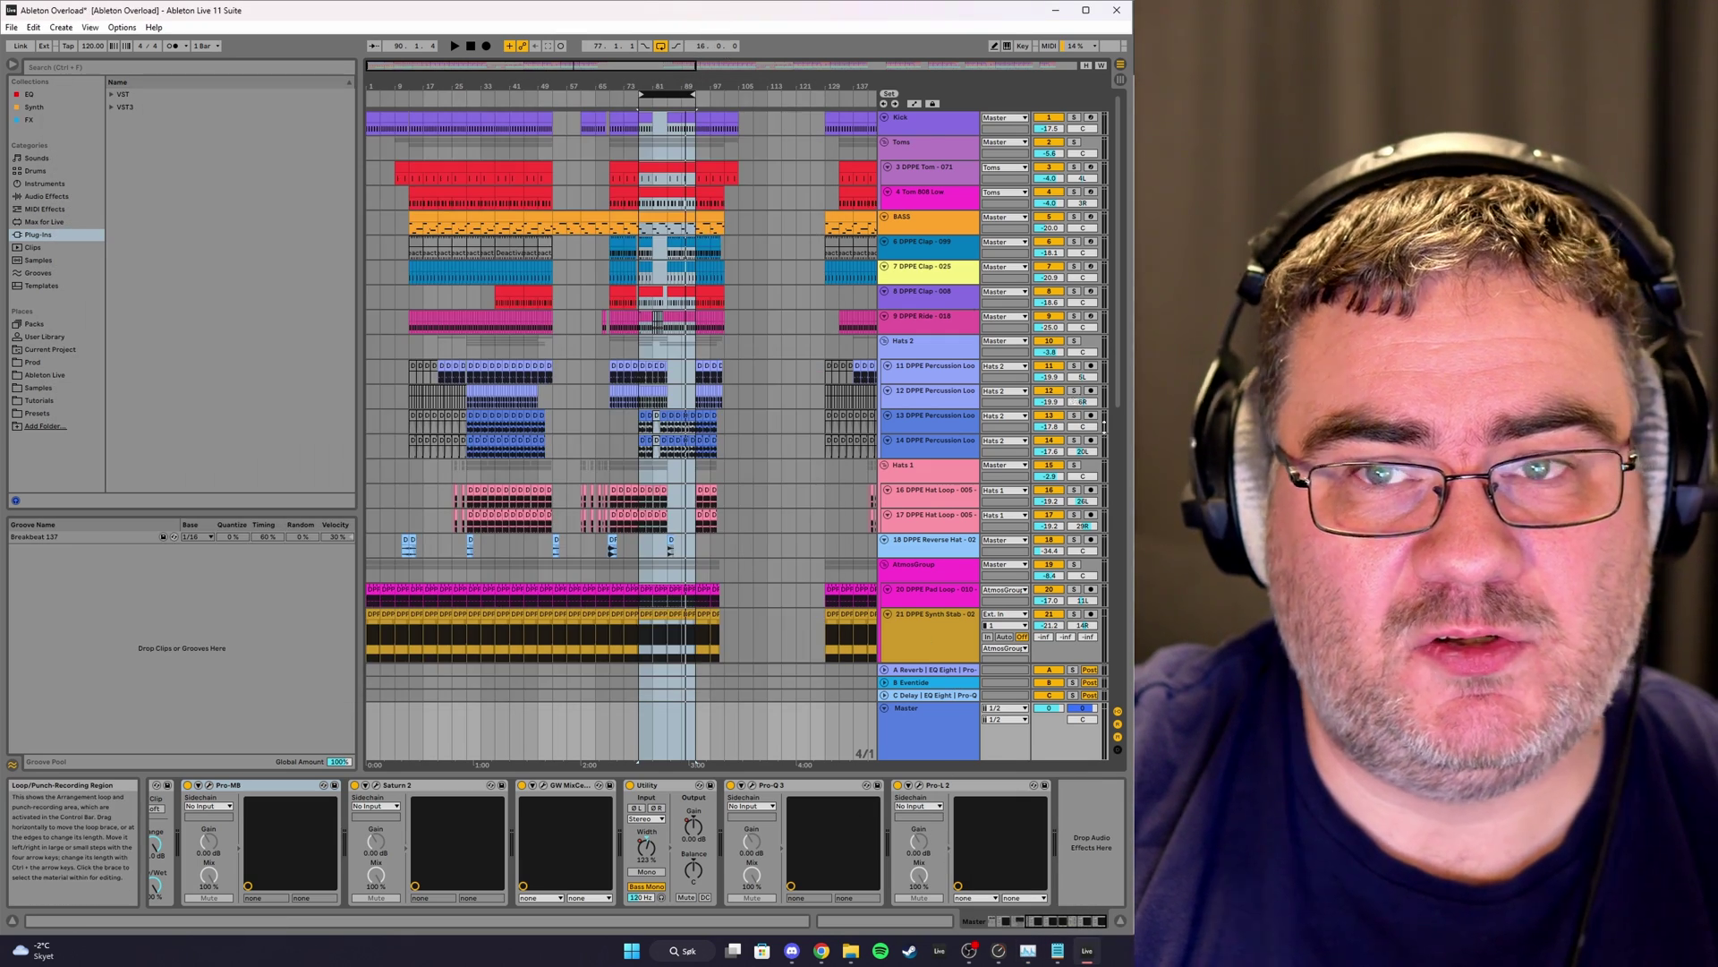